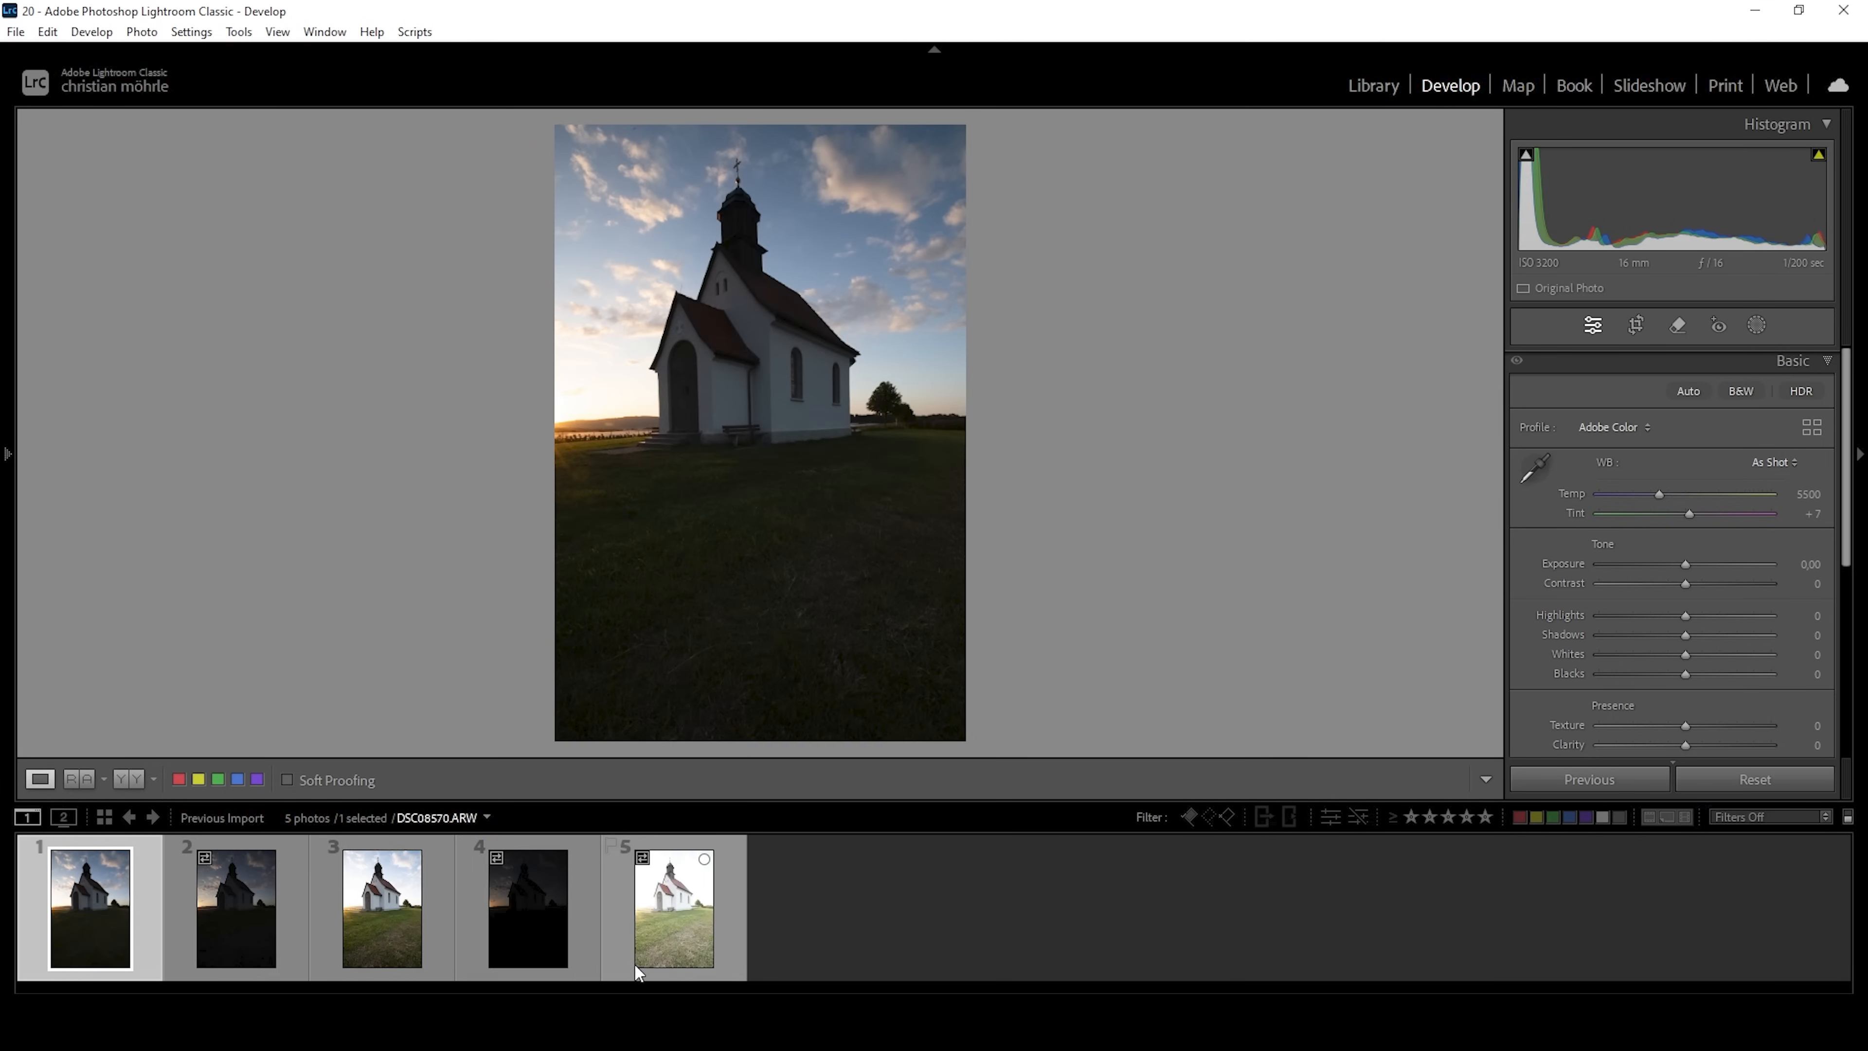
# Merge all five bracketed church exposures into an HDR photo with Auto Align and no deghosting, open the result and hide the filmstrip.
pyautogui.hotkey('ctrl', 'a')
pyautogui.rightClick(657, 943)
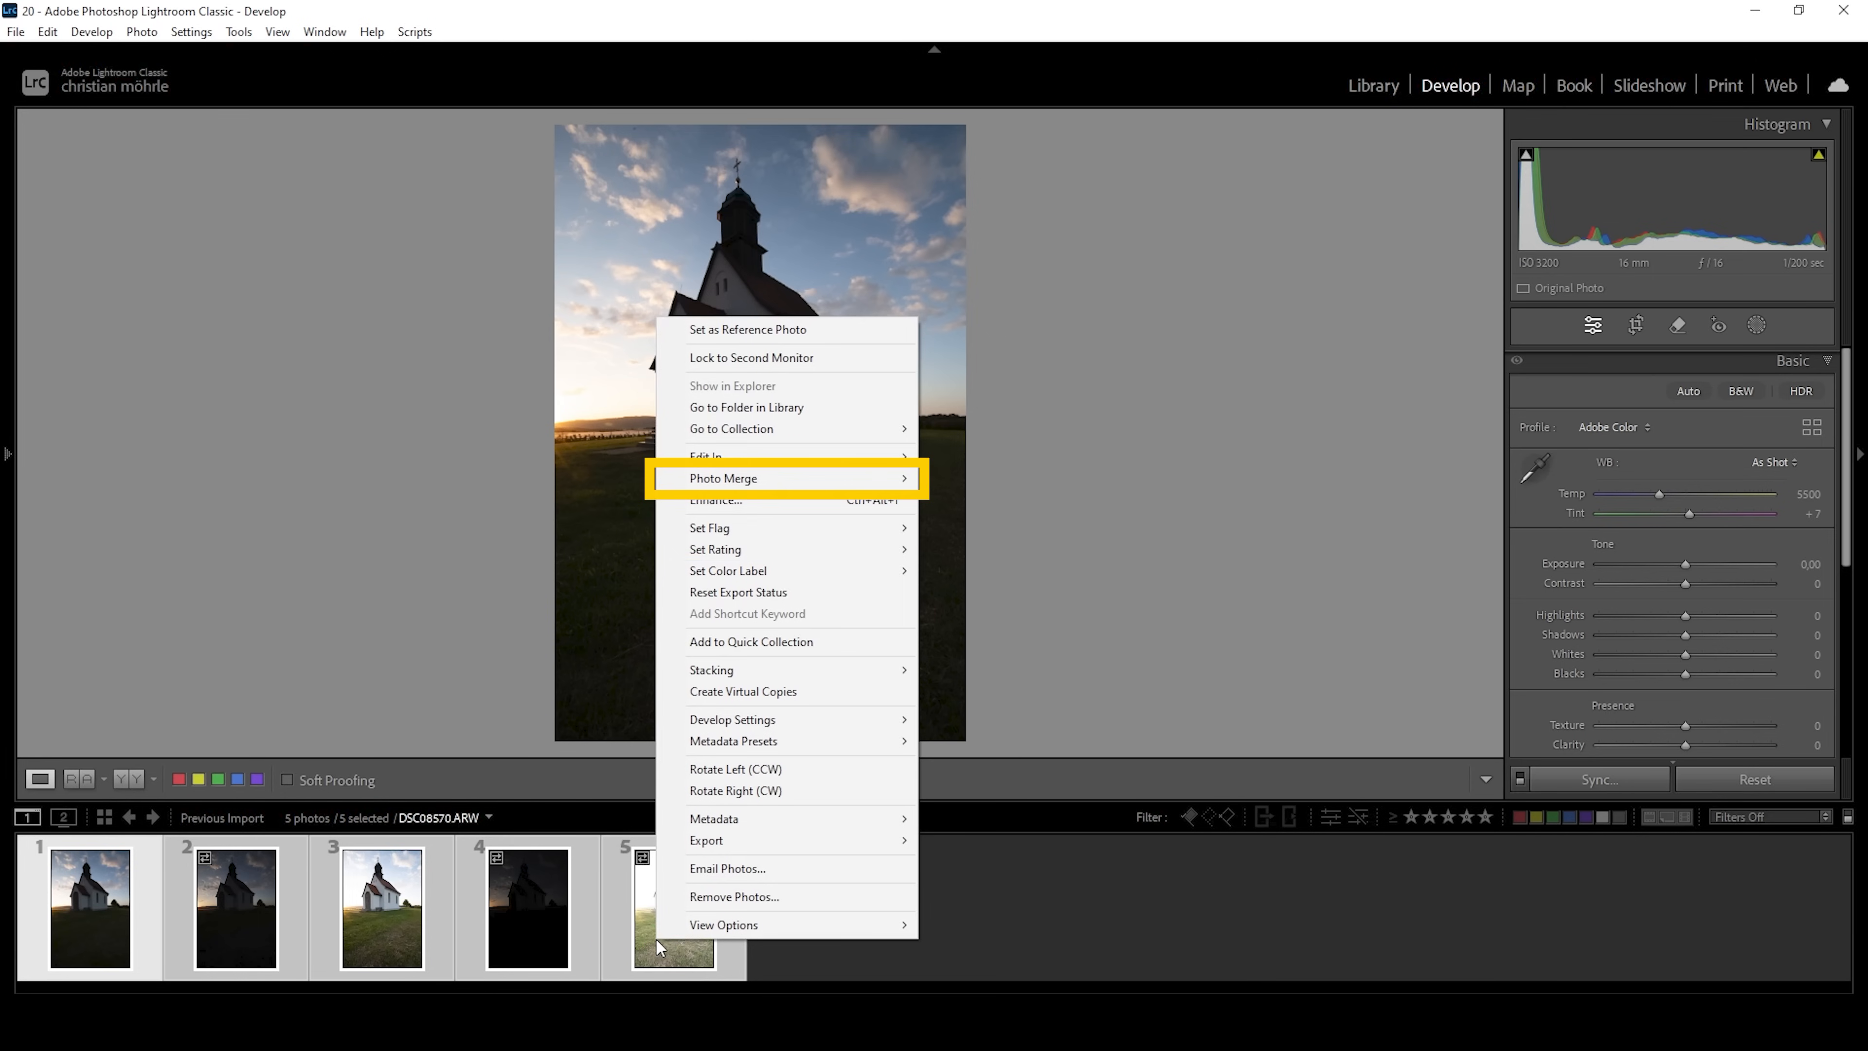
pyautogui.moveTo(756, 479)
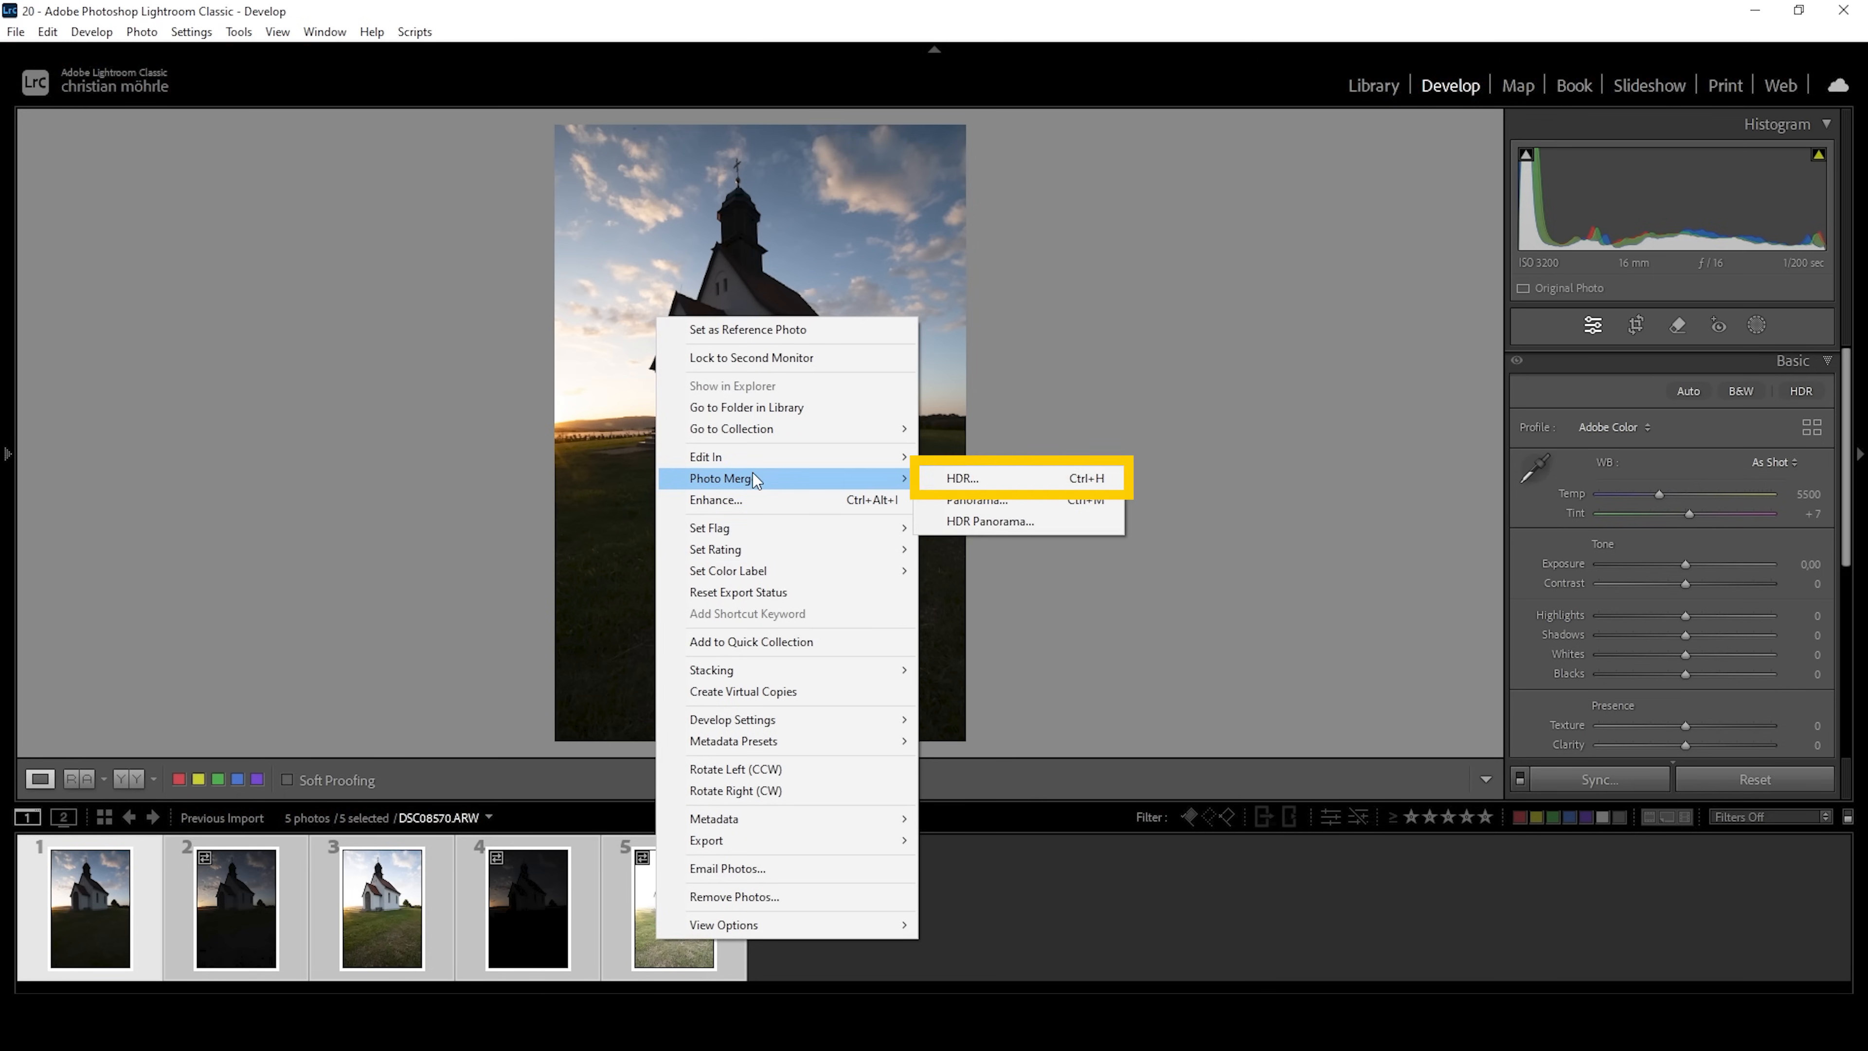
pyautogui.click(1005, 481)
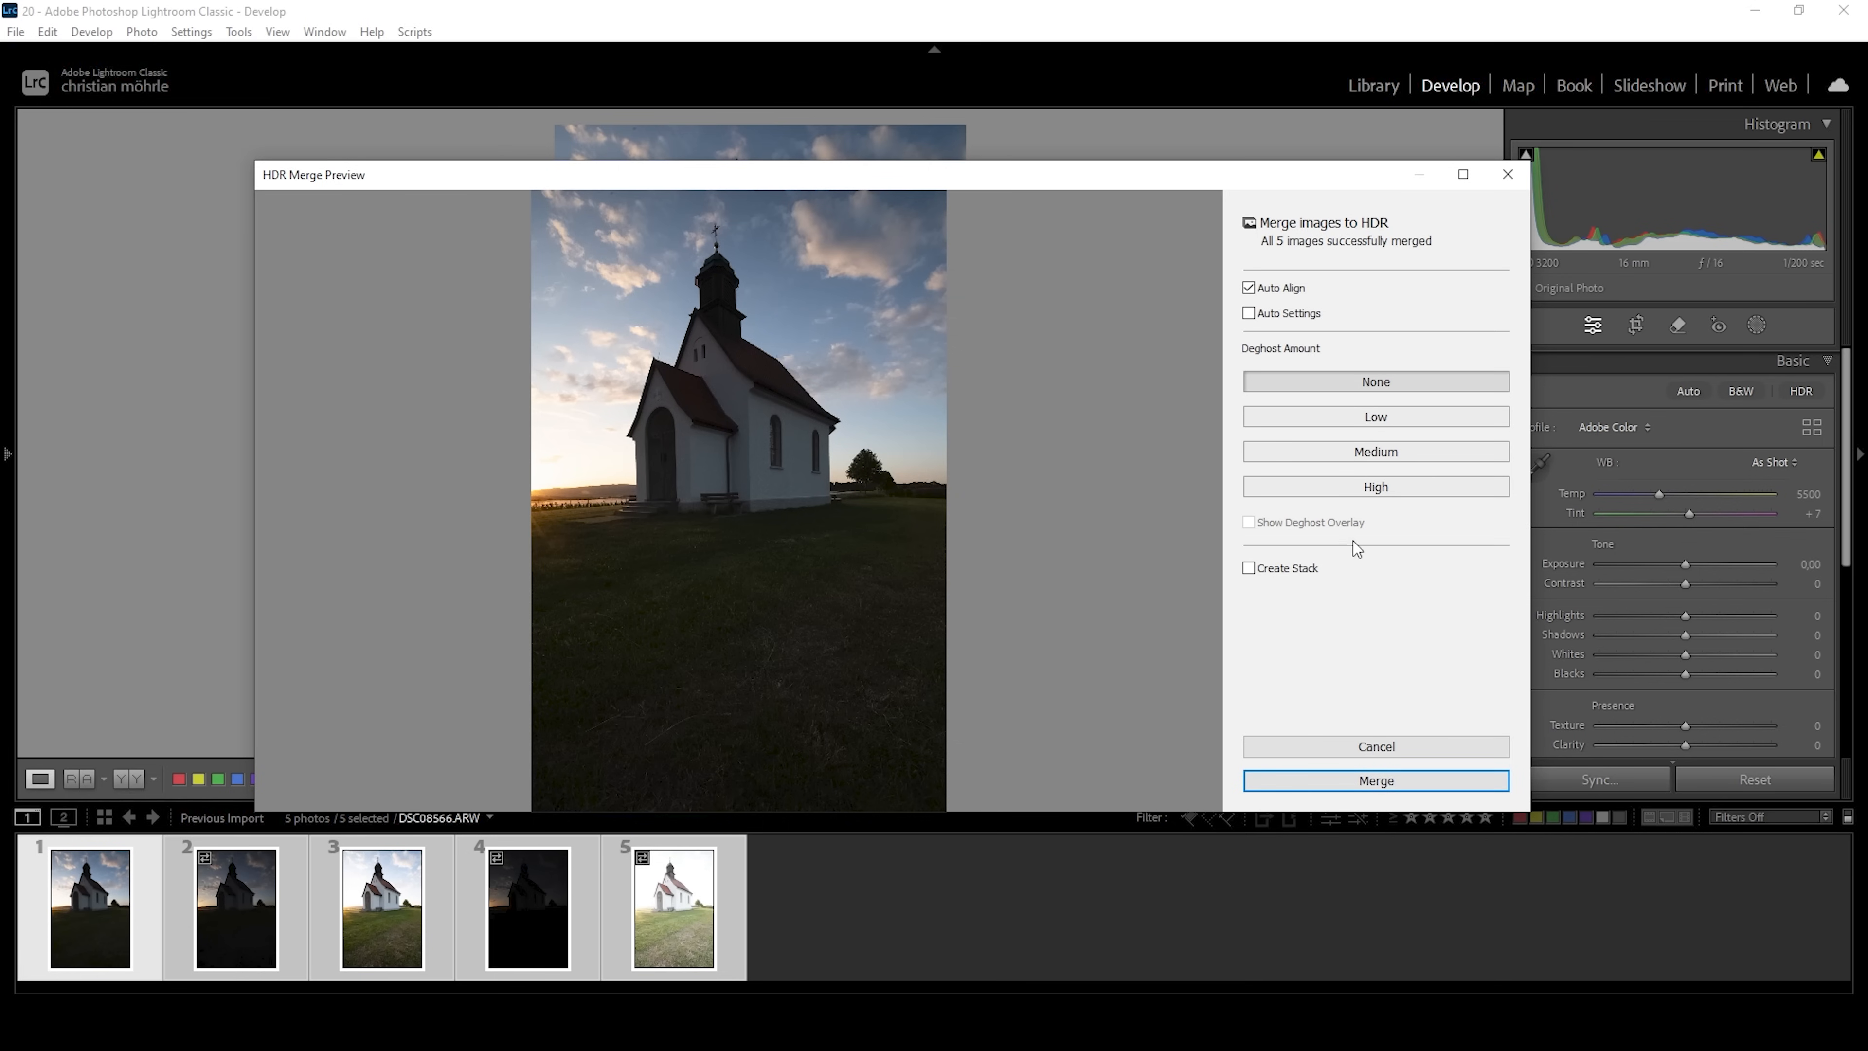
pyautogui.click(1369, 782)
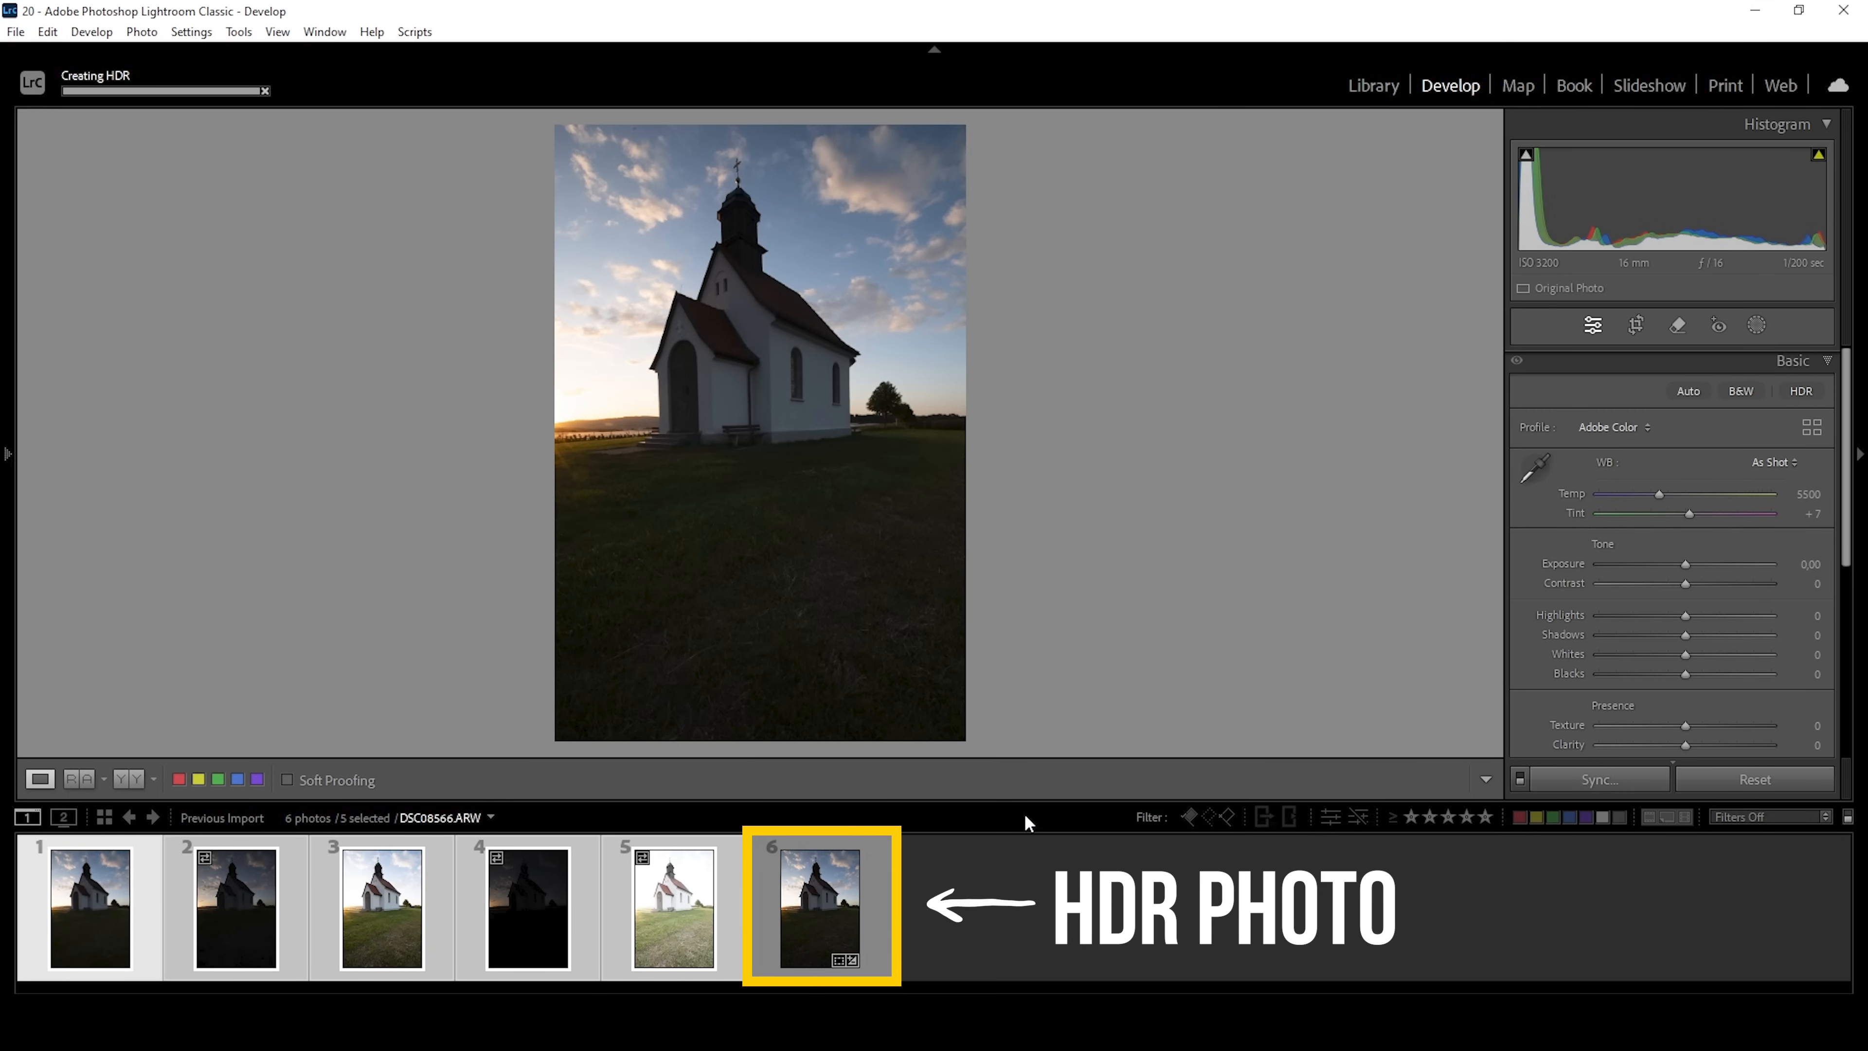
pyautogui.click(794, 954)
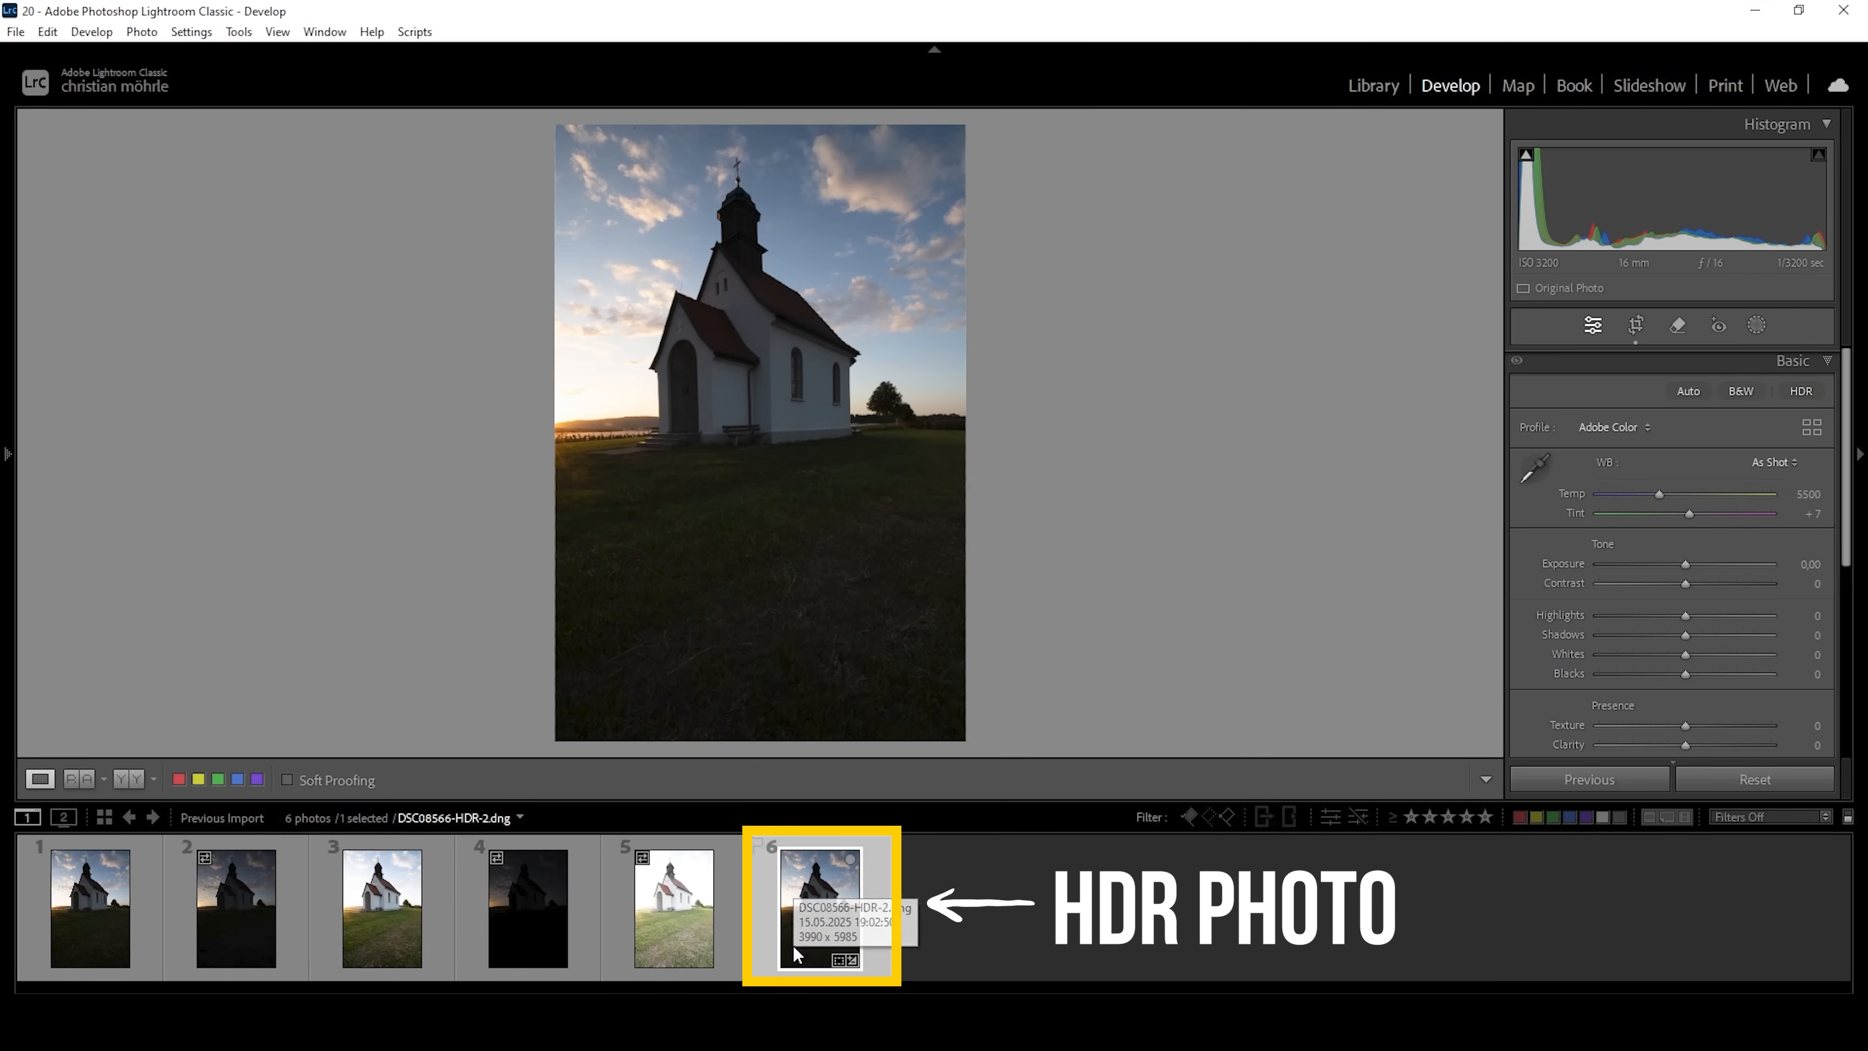
pyautogui.click(932, 1040)
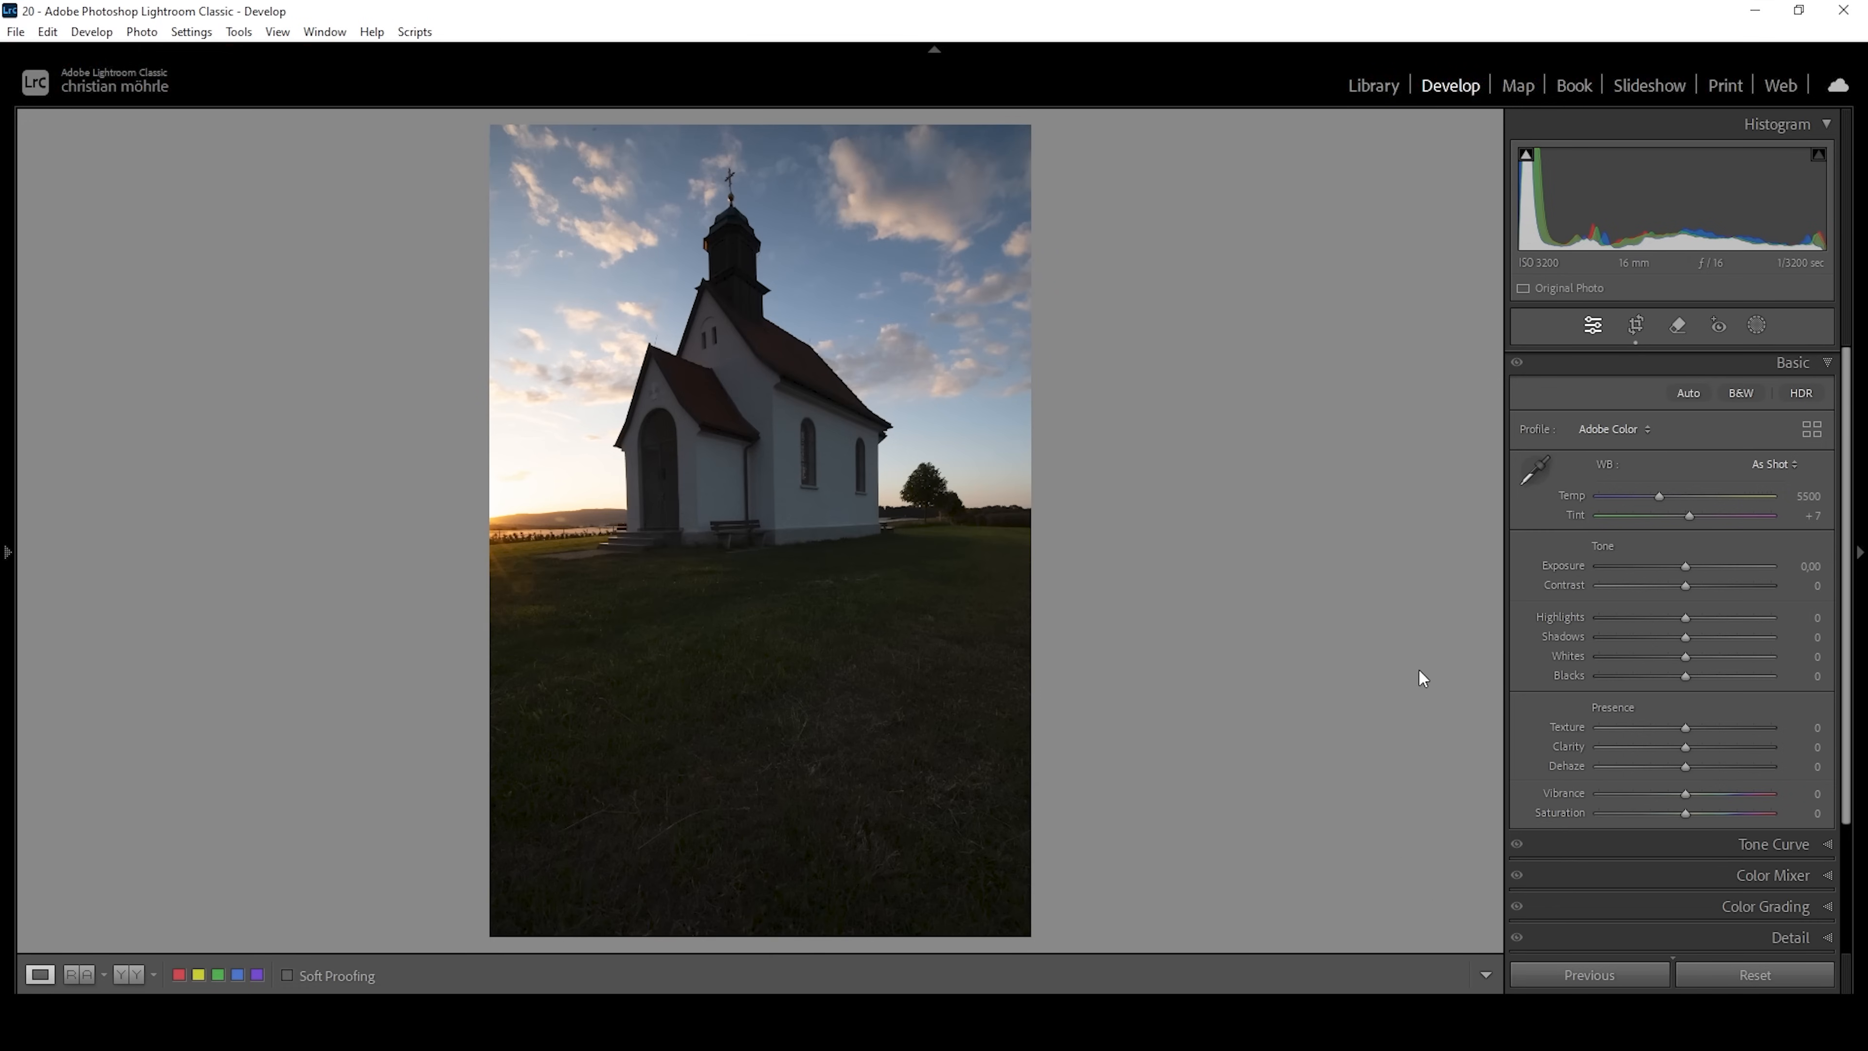
# Straighten the church with Transform, setting Rotate to +1.3, Vertical to +17 and Y Offset to +5.6.
pyautogui.click(1790, 363)
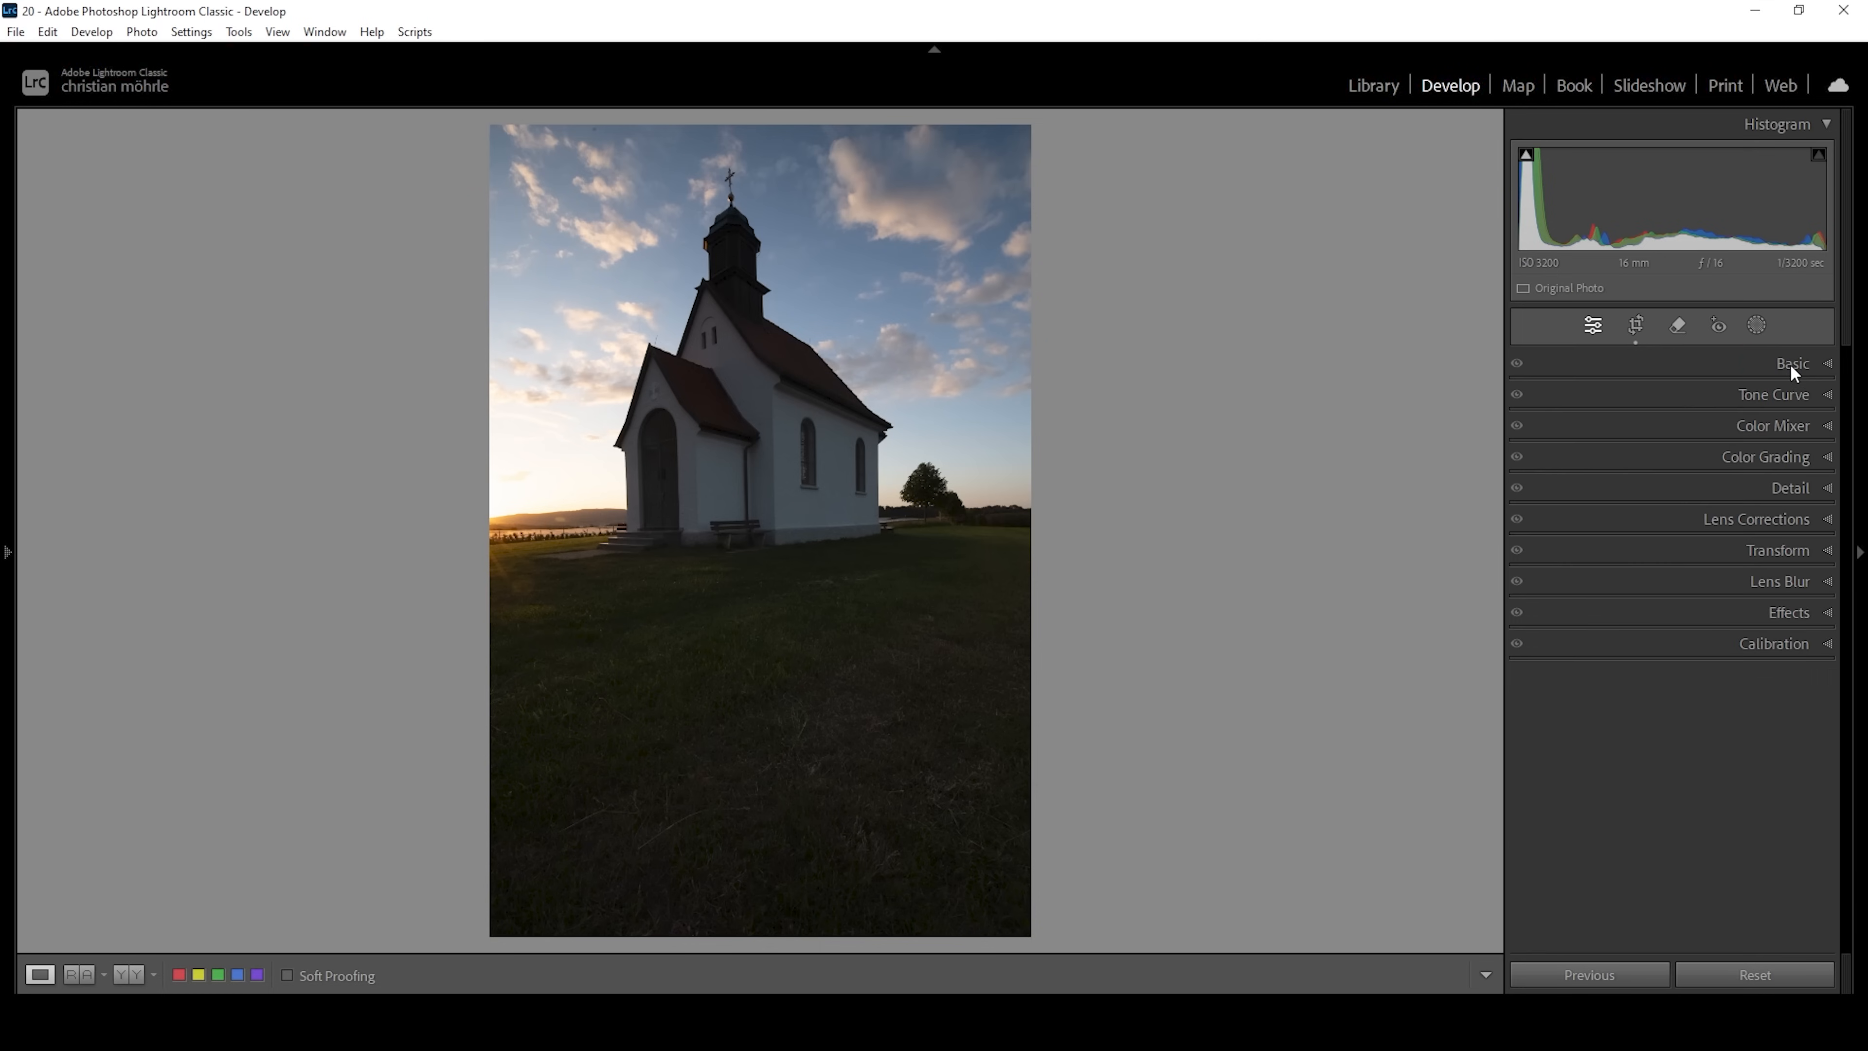
pyautogui.click(1626, 548)
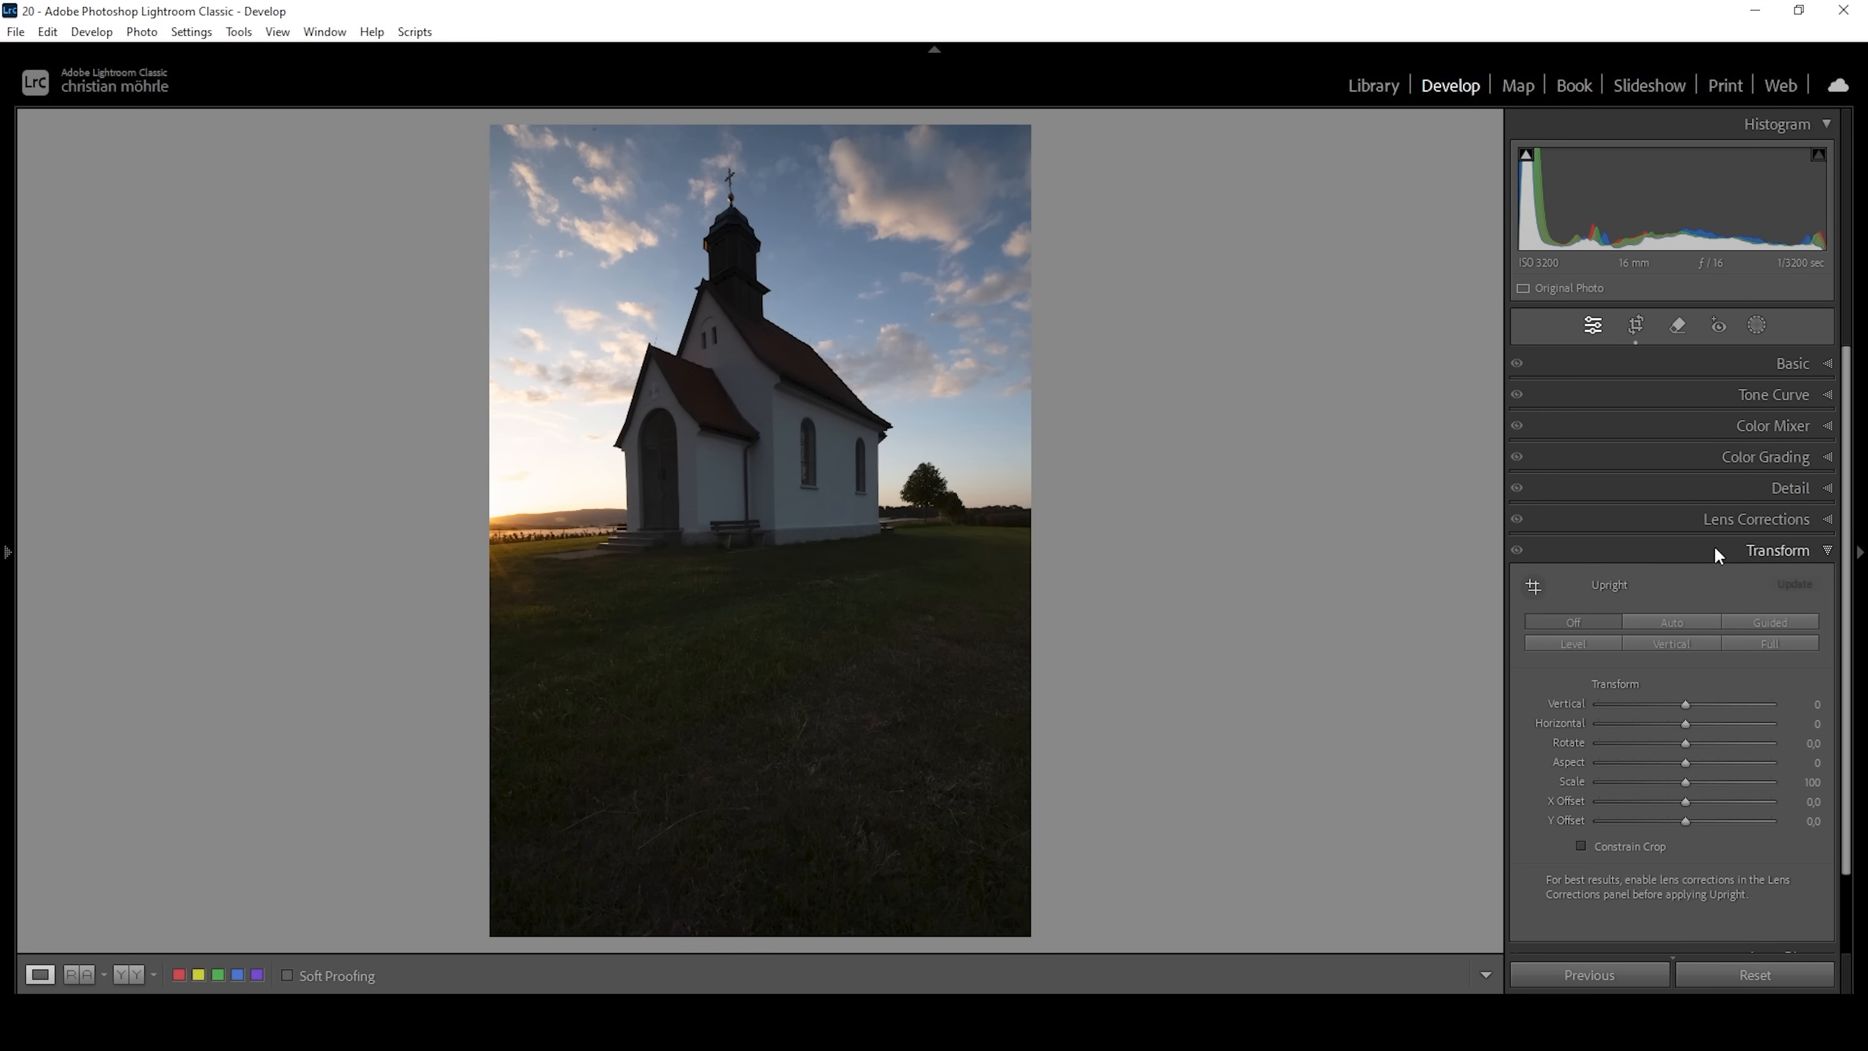
pyautogui.moveTo(1683, 748); pyautogui.dragTo(1694, 746)
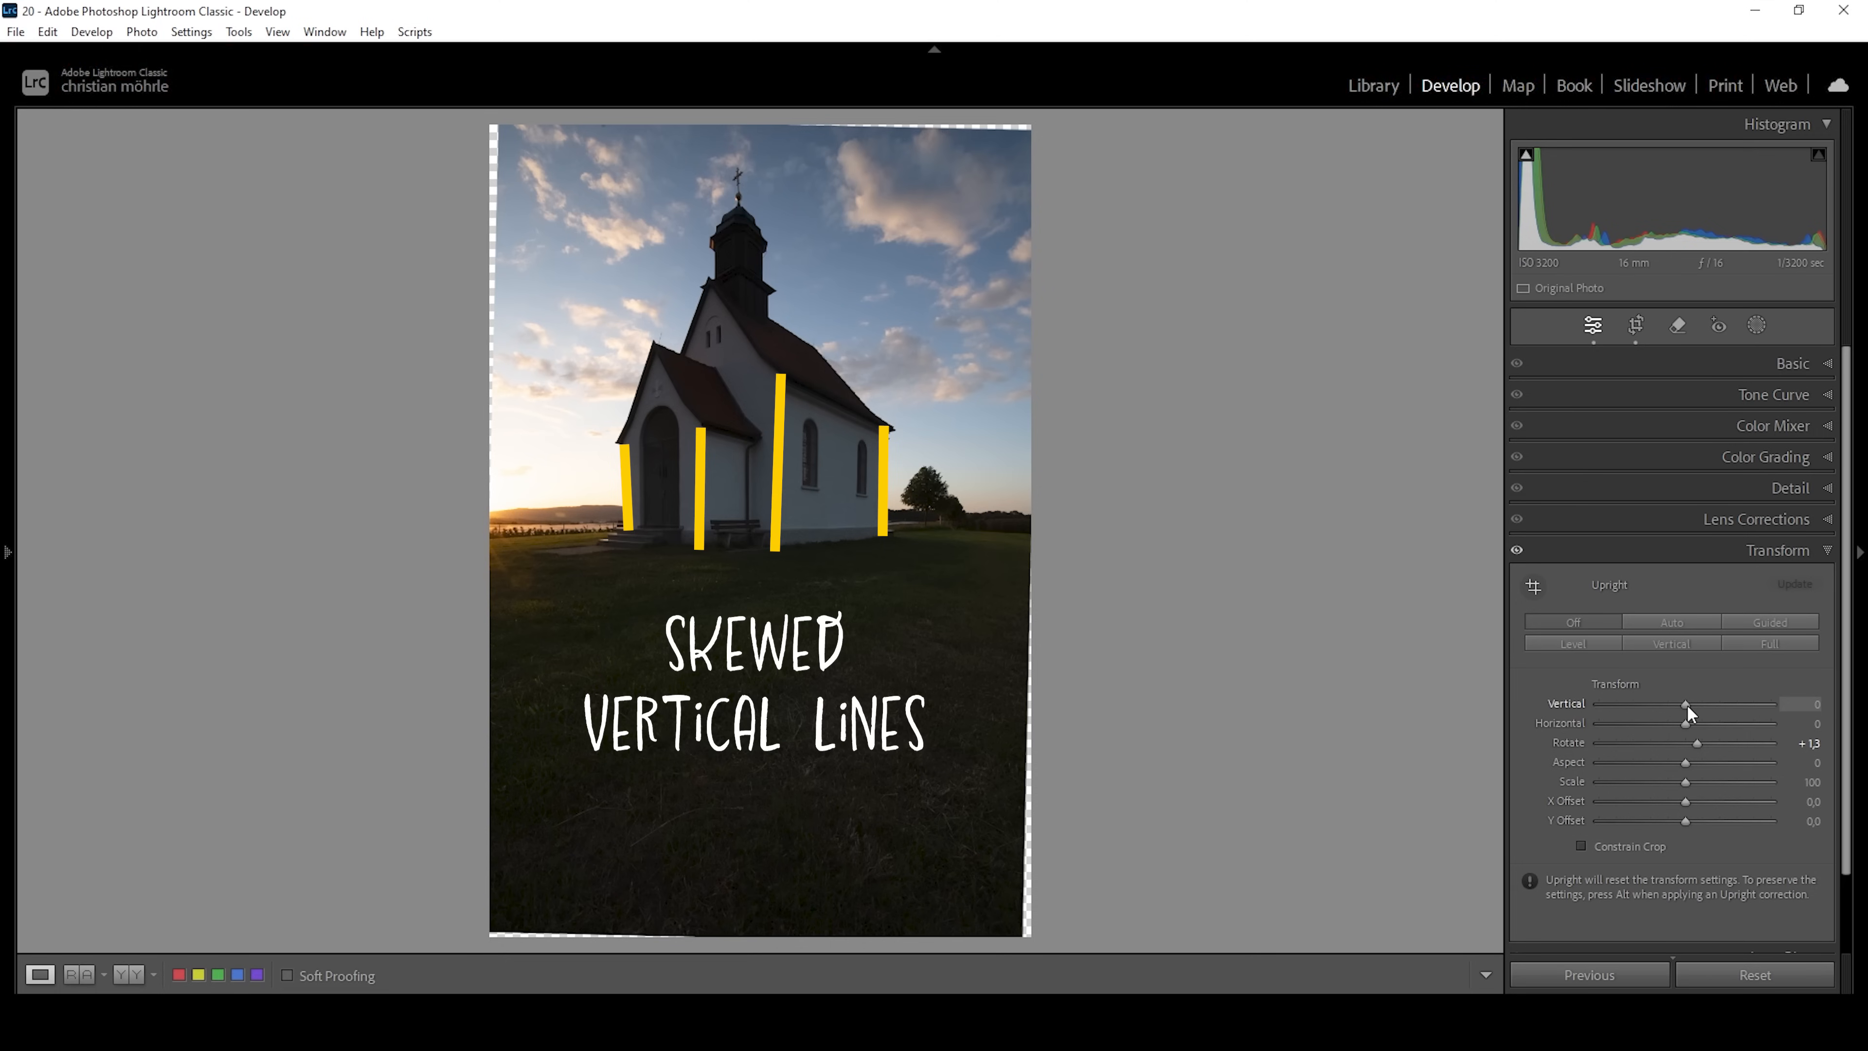
pyautogui.moveTo(1688, 706); pyautogui.dragTo(1699, 706)
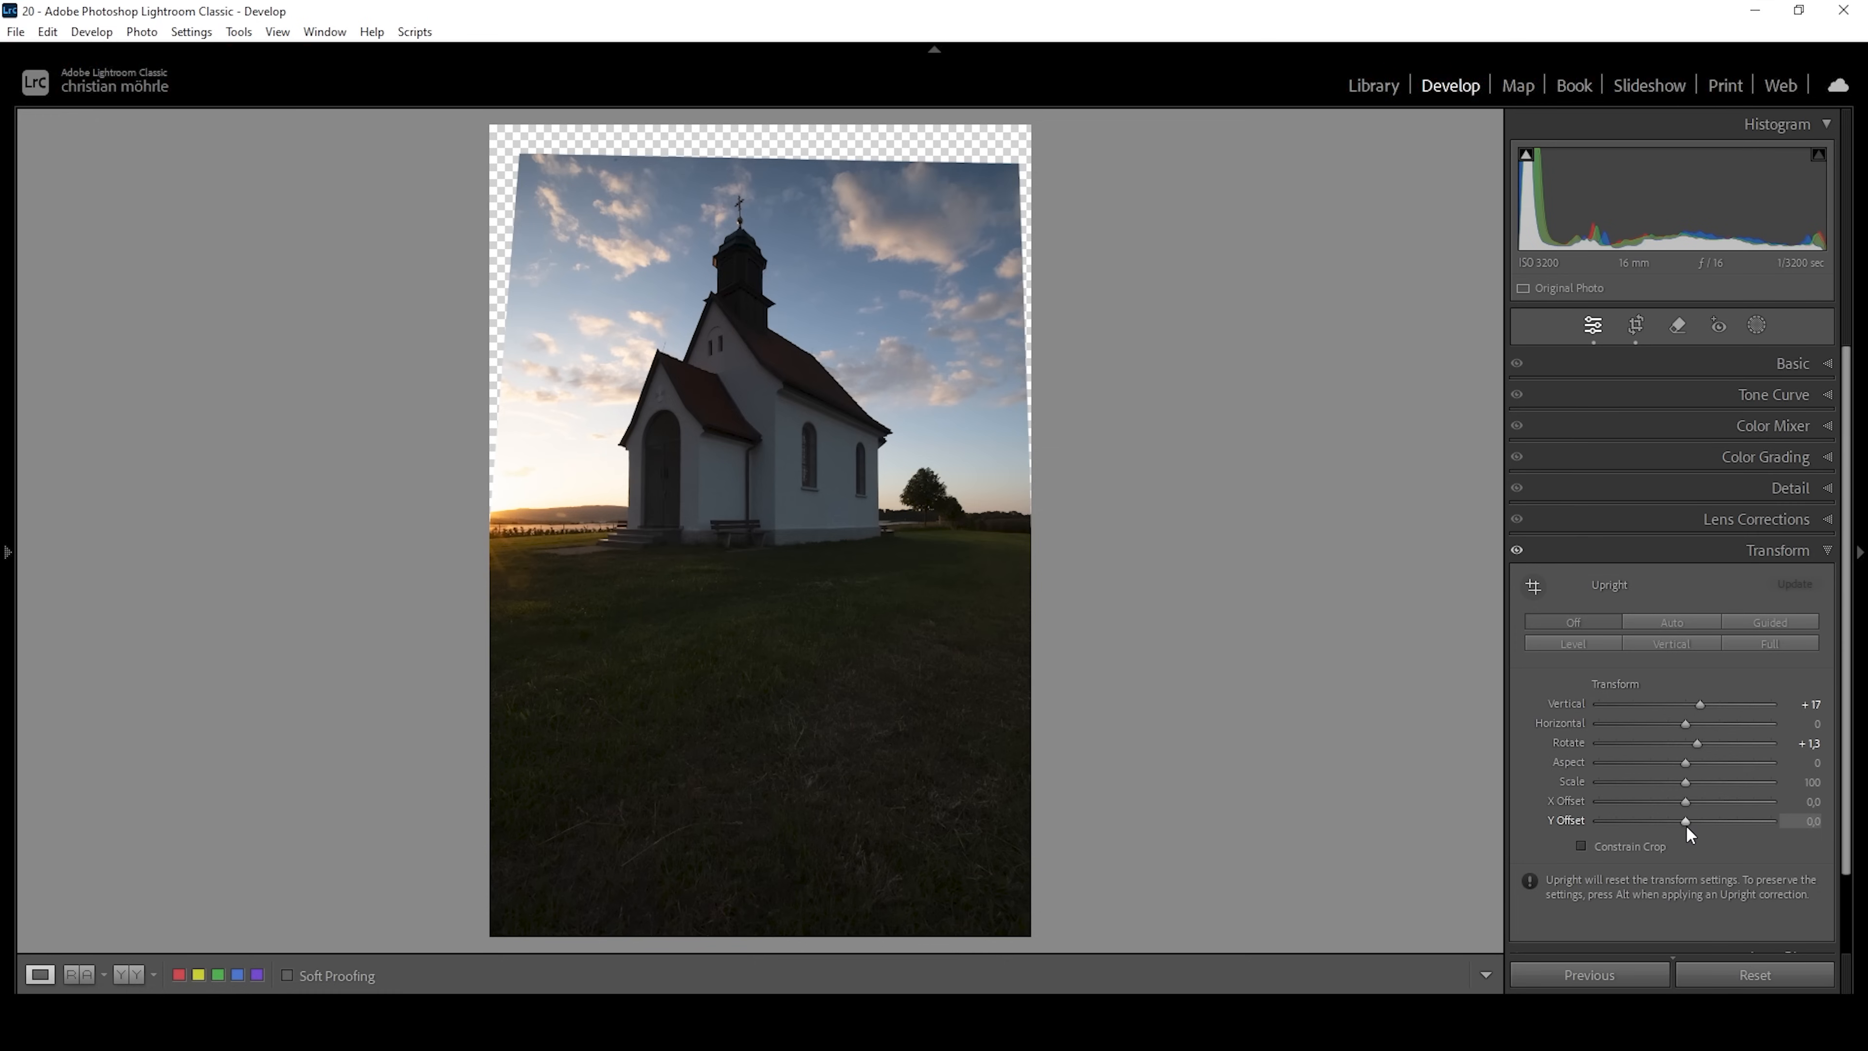
pyautogui.moveTo(1688, 826); pyautogui.dragTo(1692, 825)
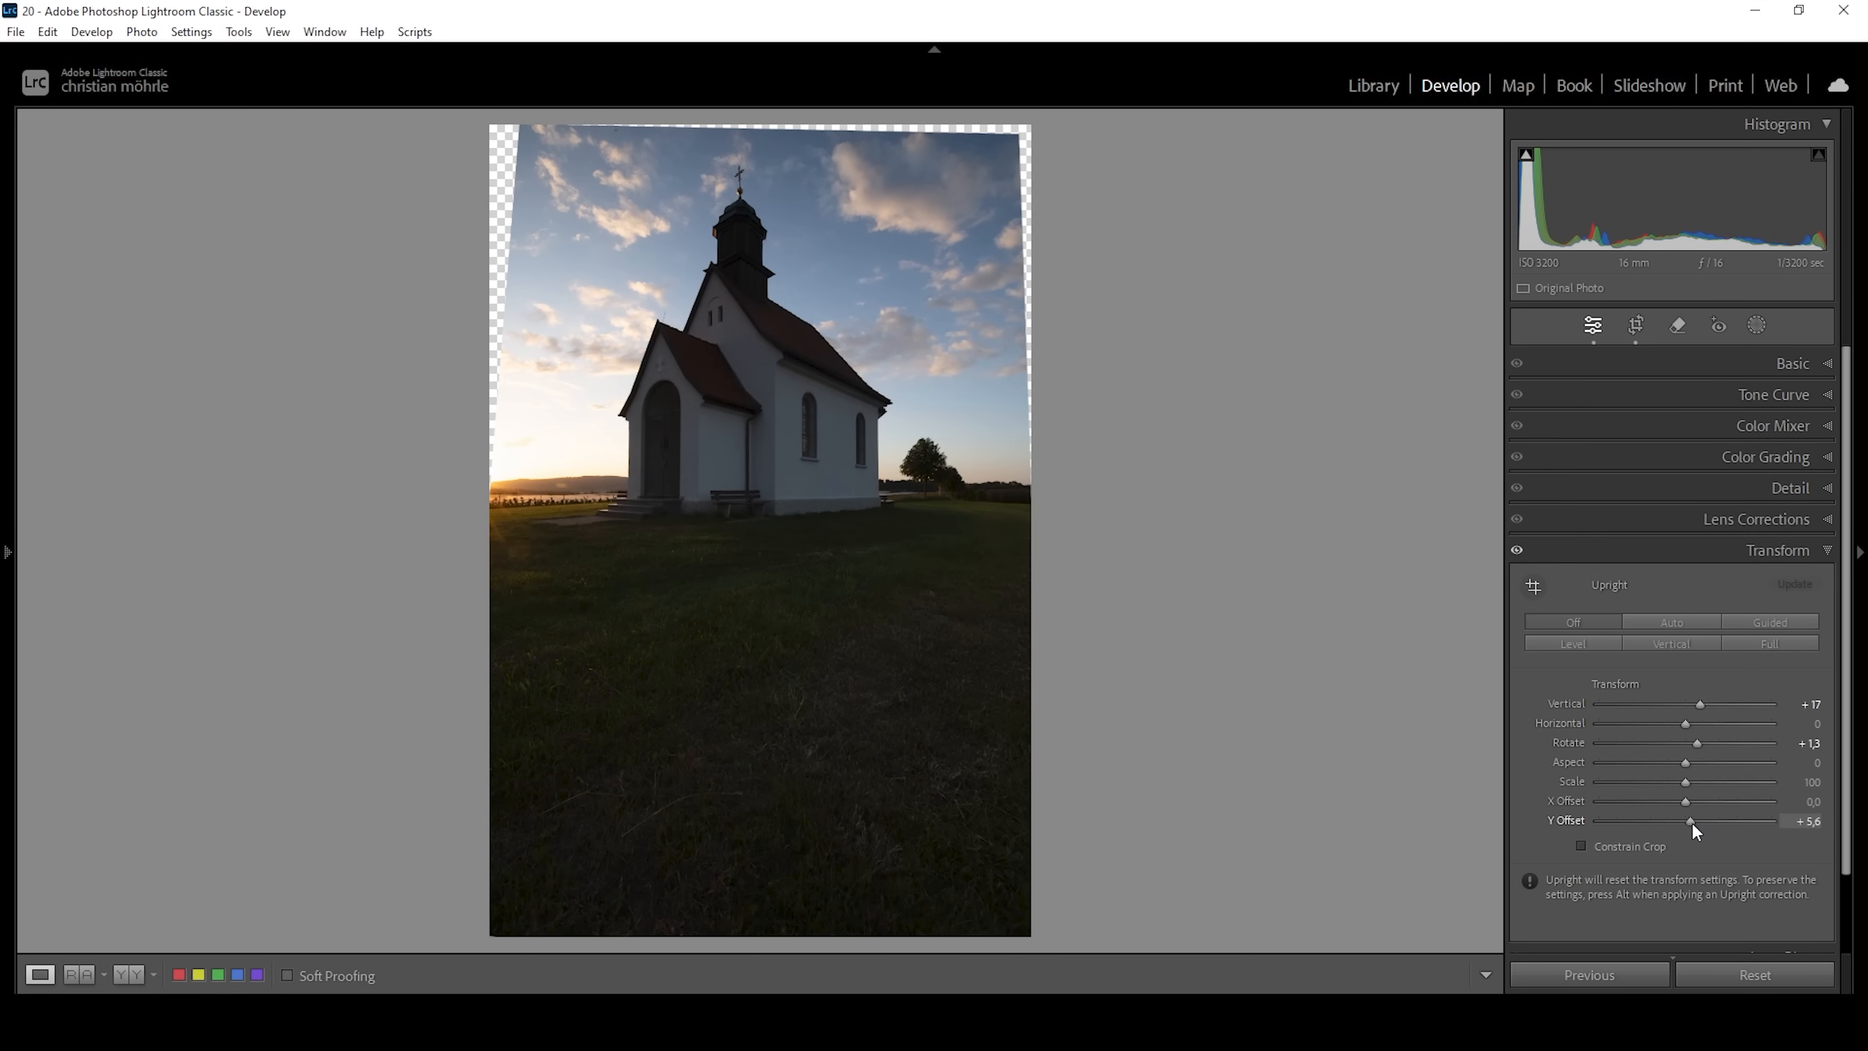
pyautogui.click(1821, 550)
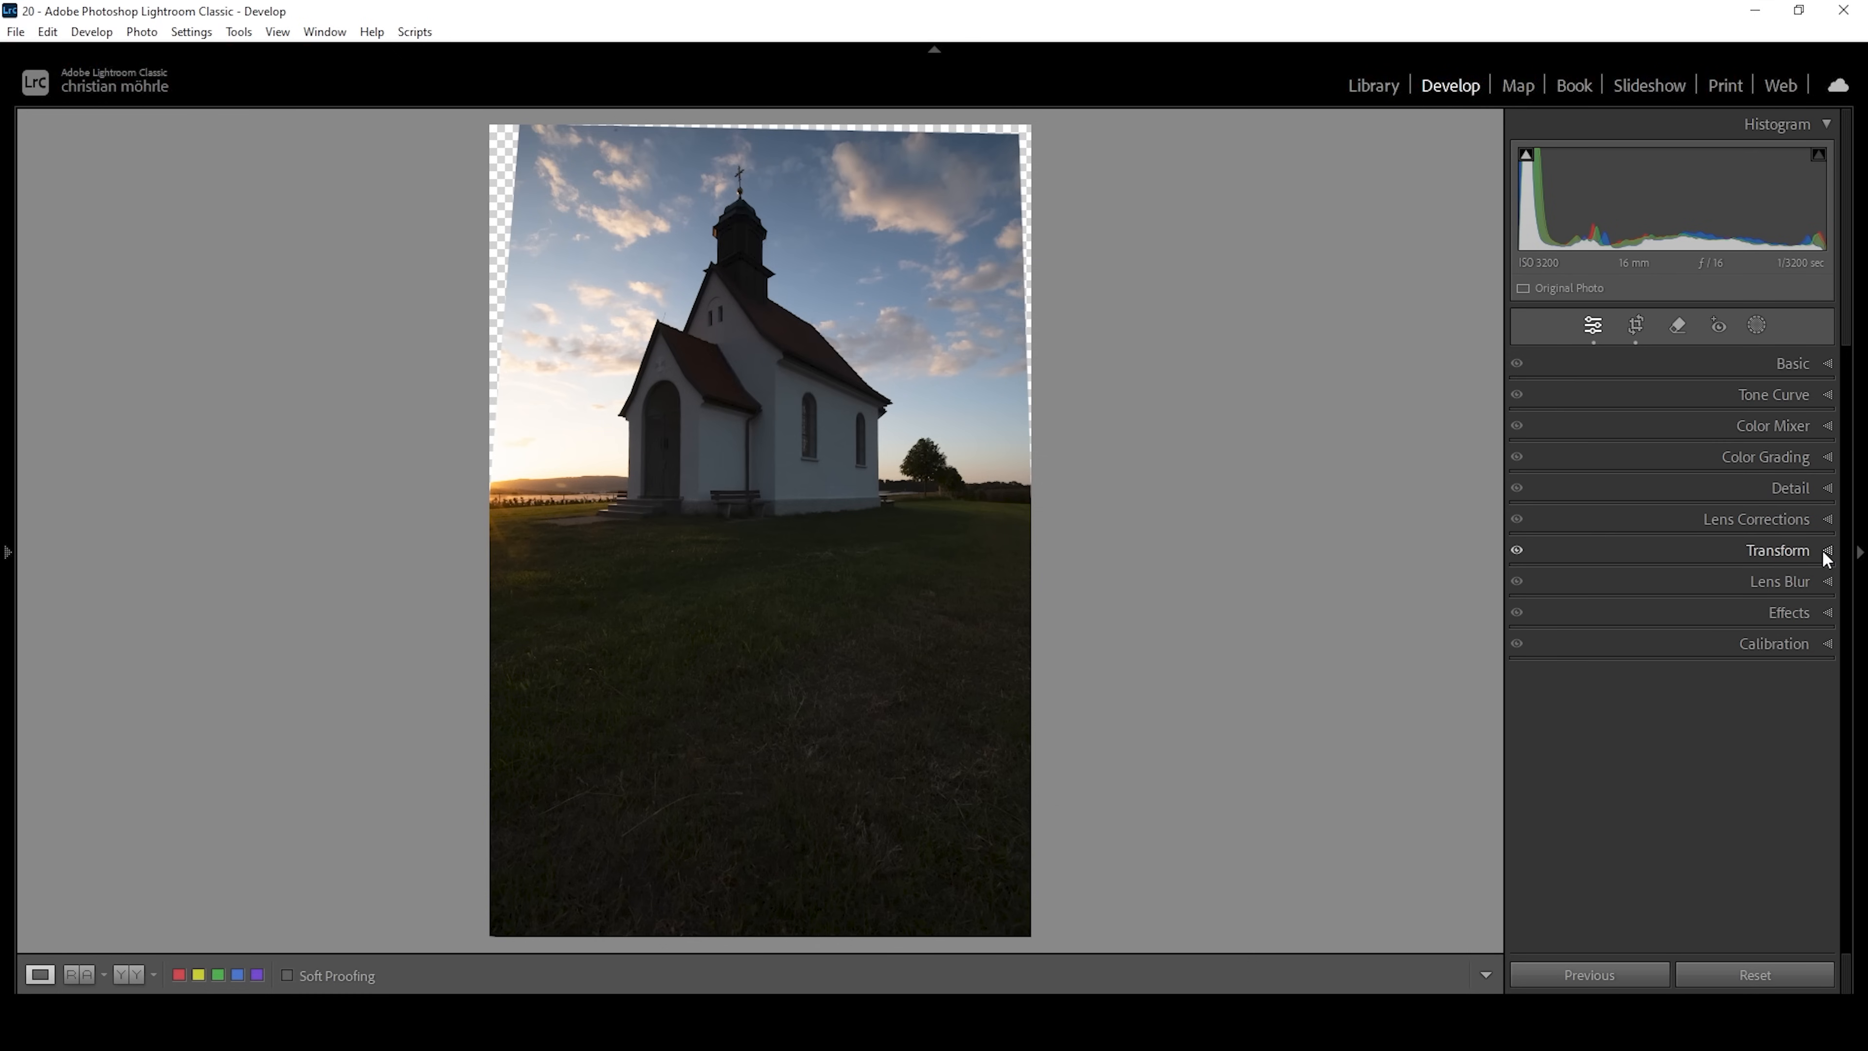
# Crop the photo at its original aspect ratio to trim the transparent edges around the transformed image.
pyautogui.click(1636, 325)
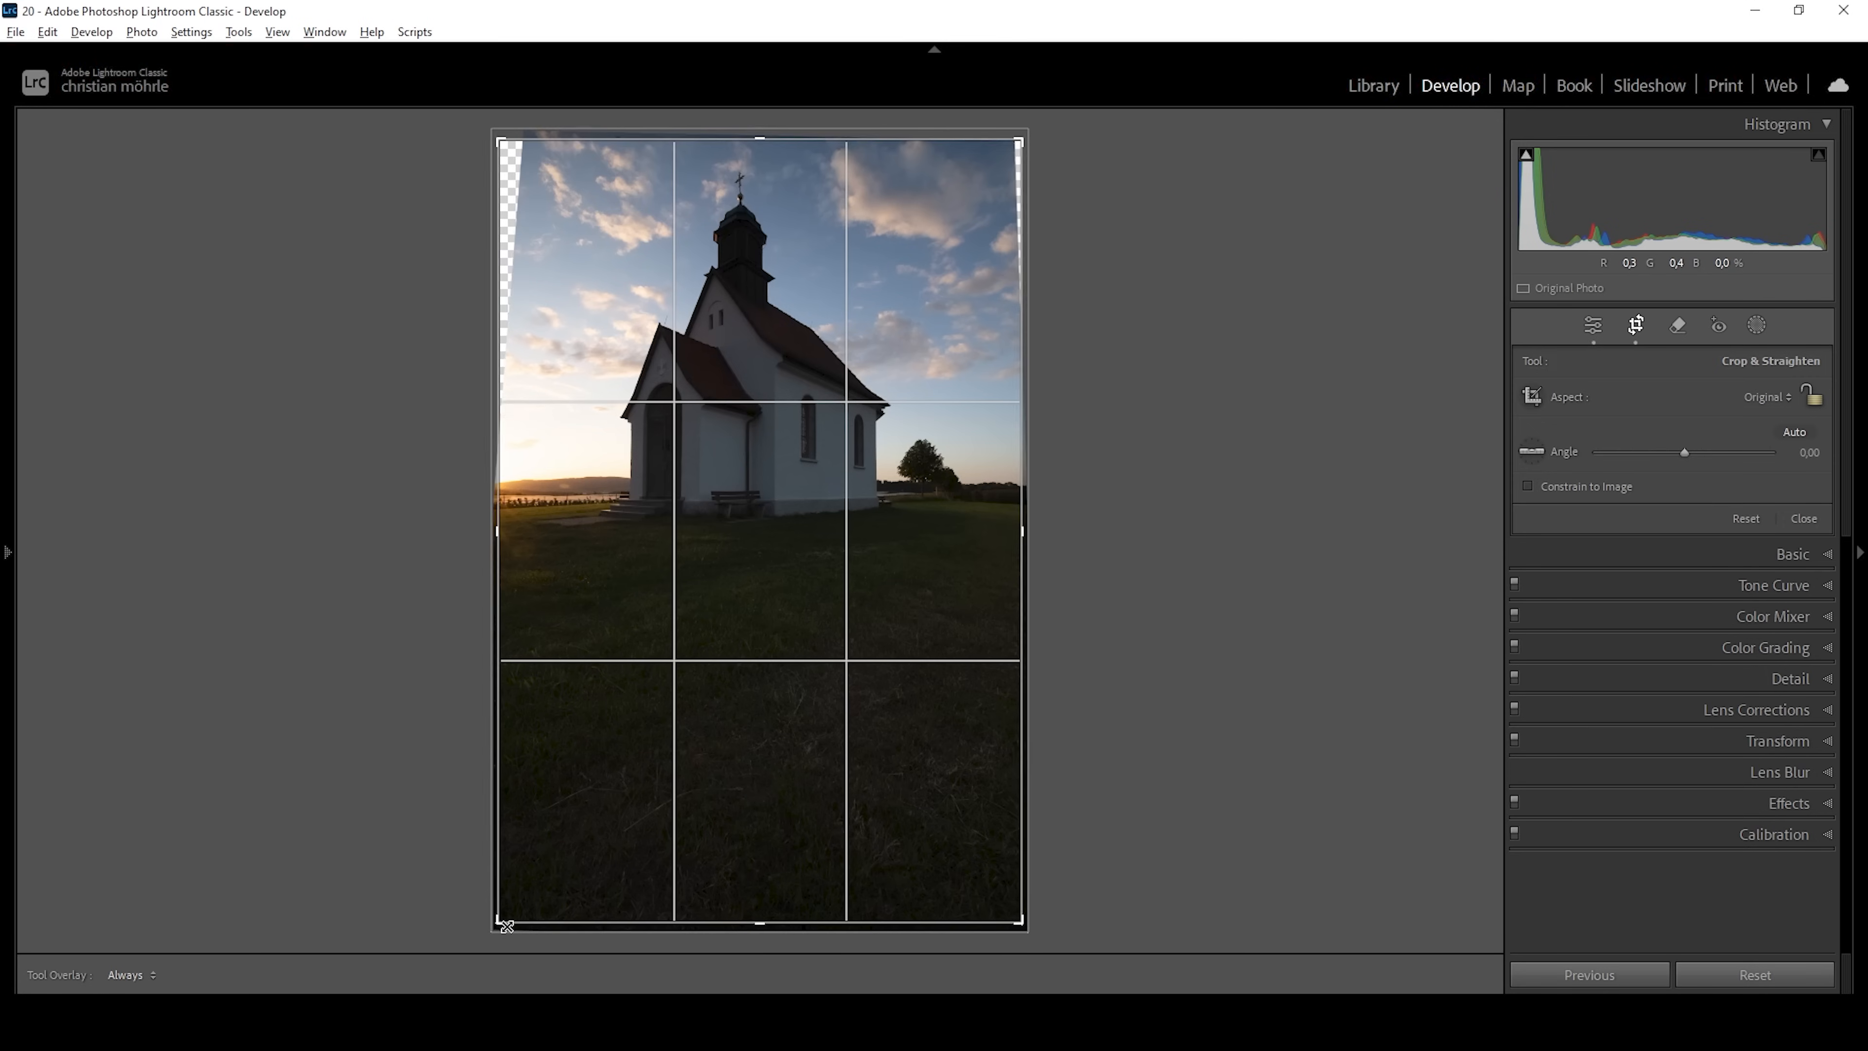
pyautogui.moveTo(498, 926); pyautogui.dragTo(518, 893)
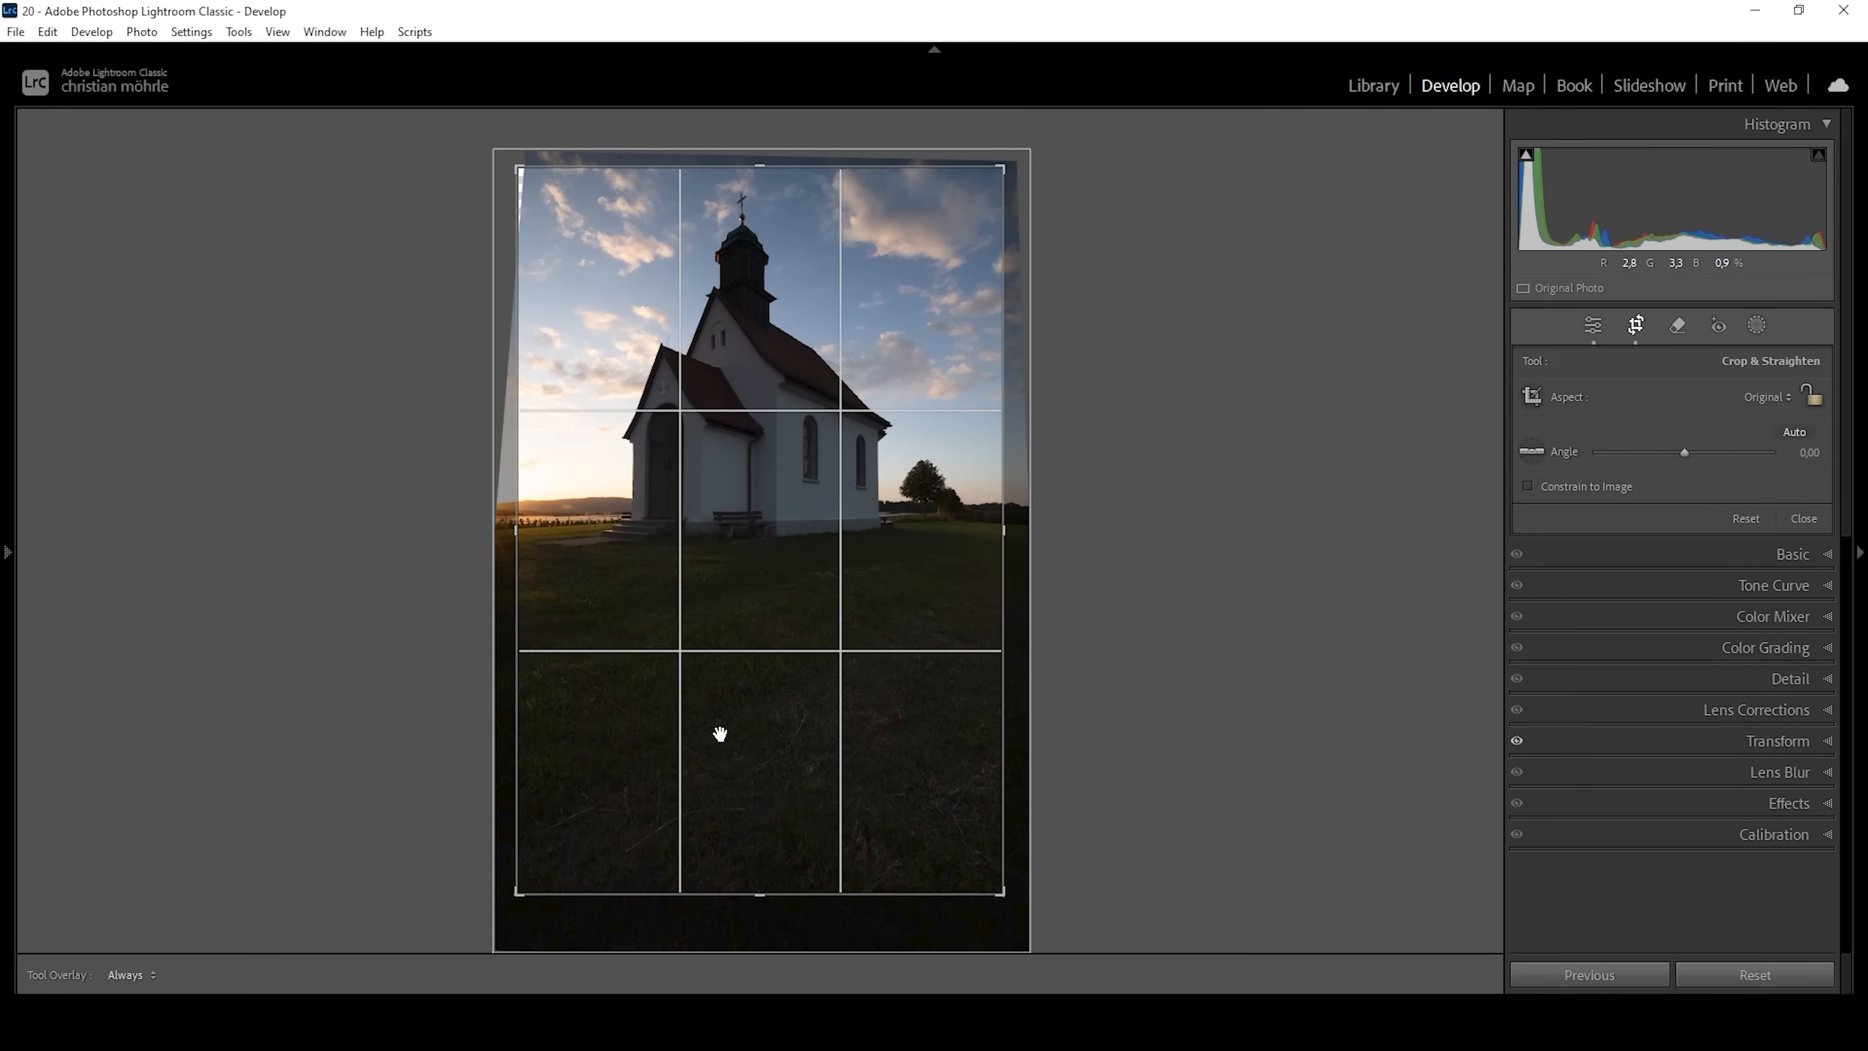
pyautogui.click(1592, 325)
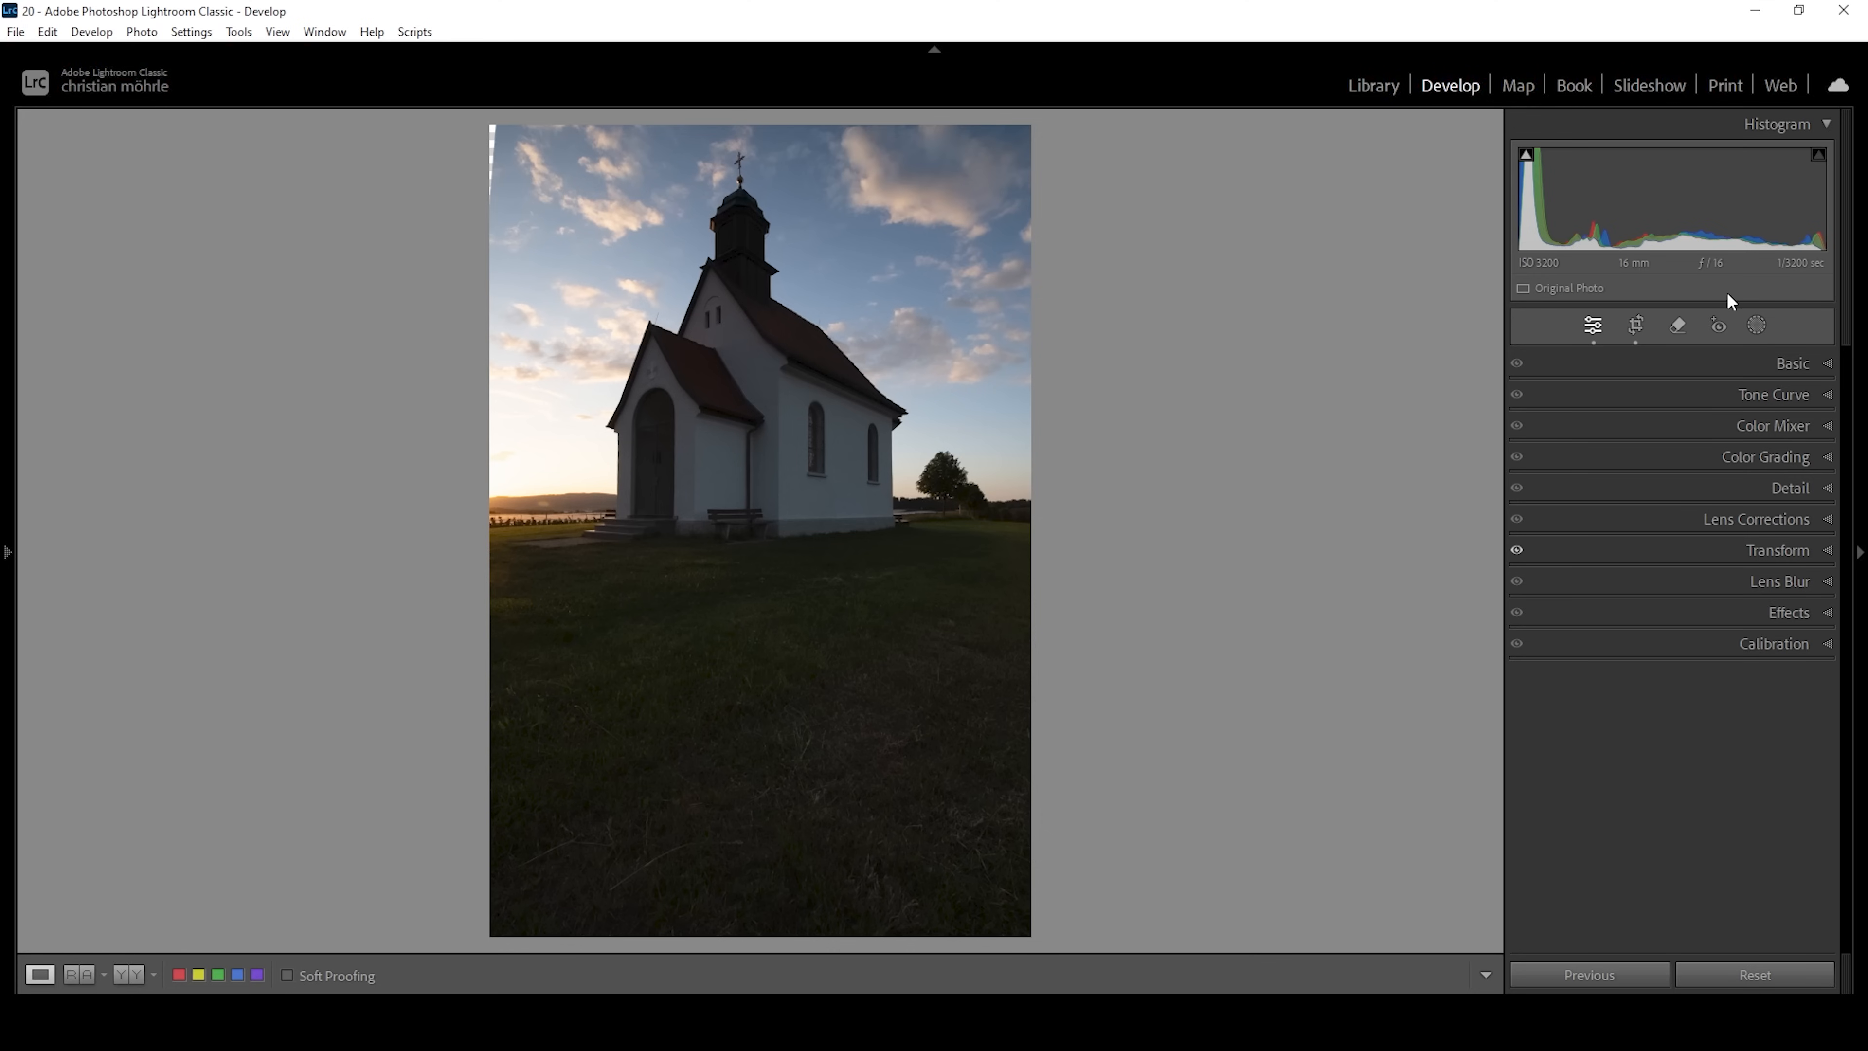
# Set the photo's colour profile to Adobe Standard.
pyautogui.click(1793, 363)
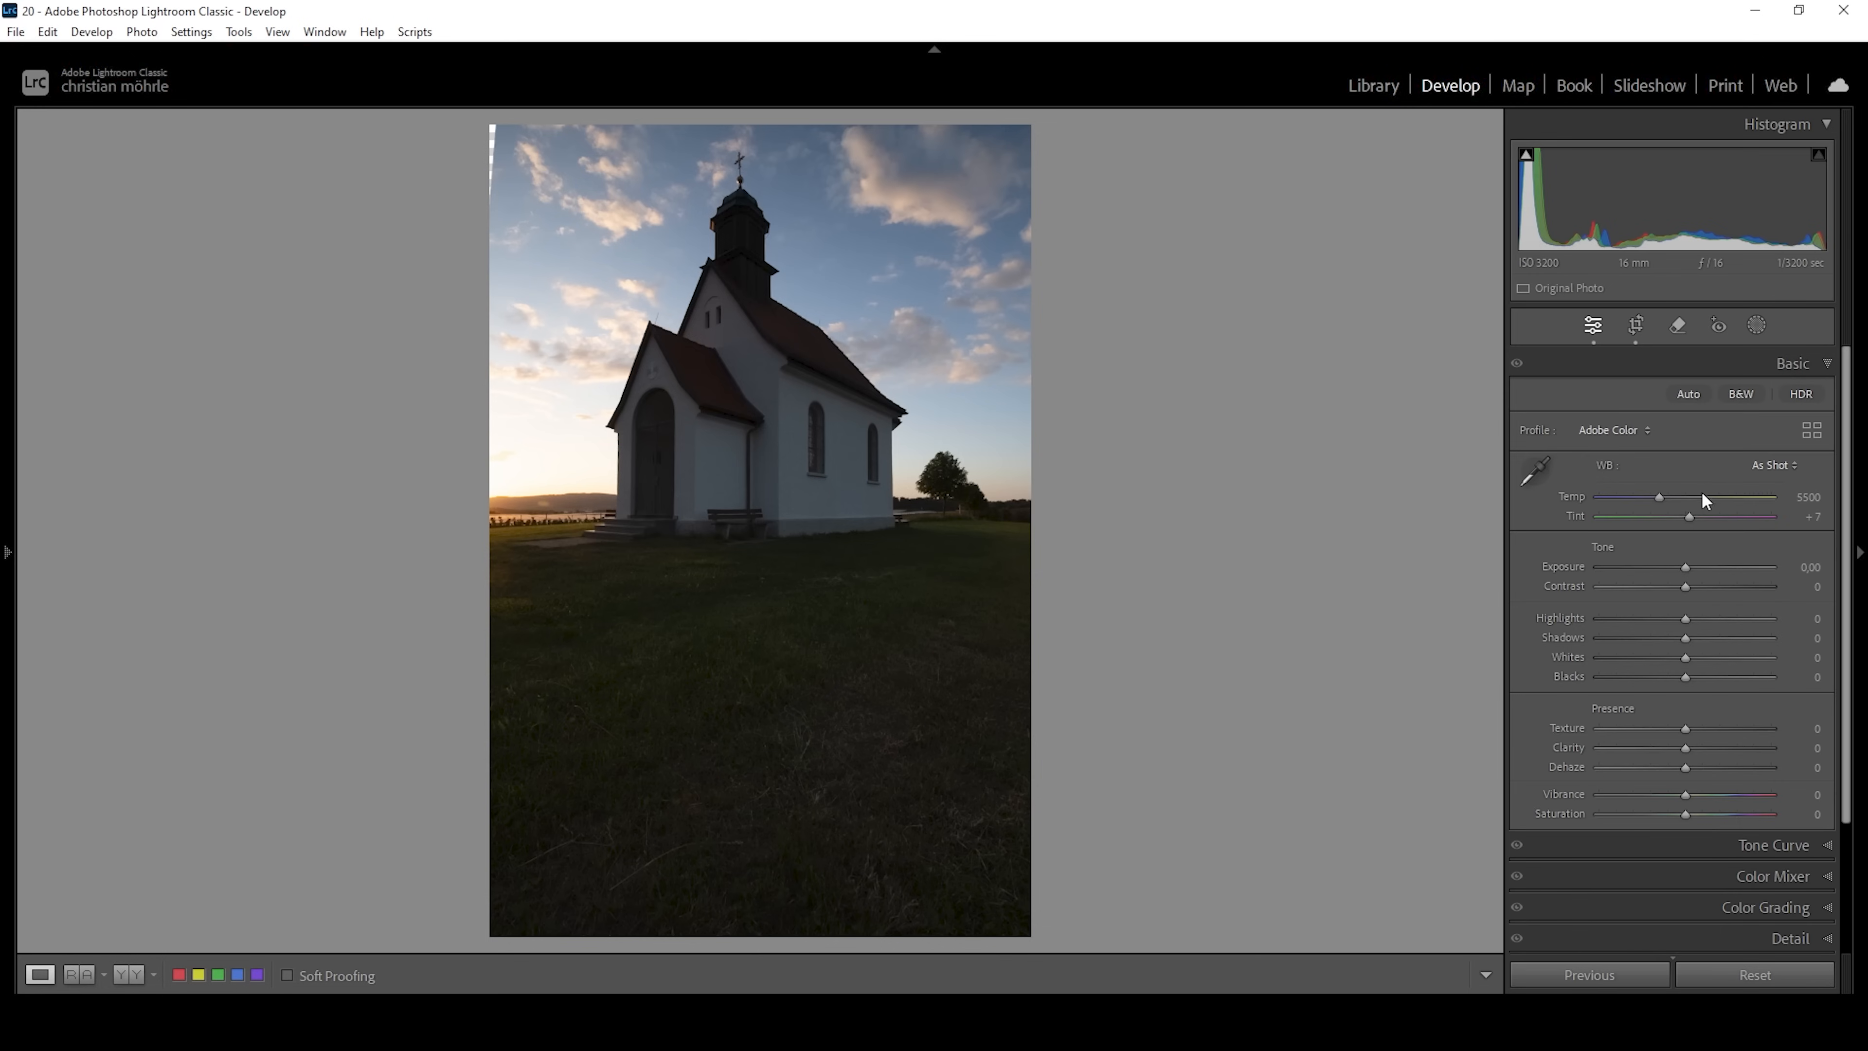
pyautogui.click(1629, 434)
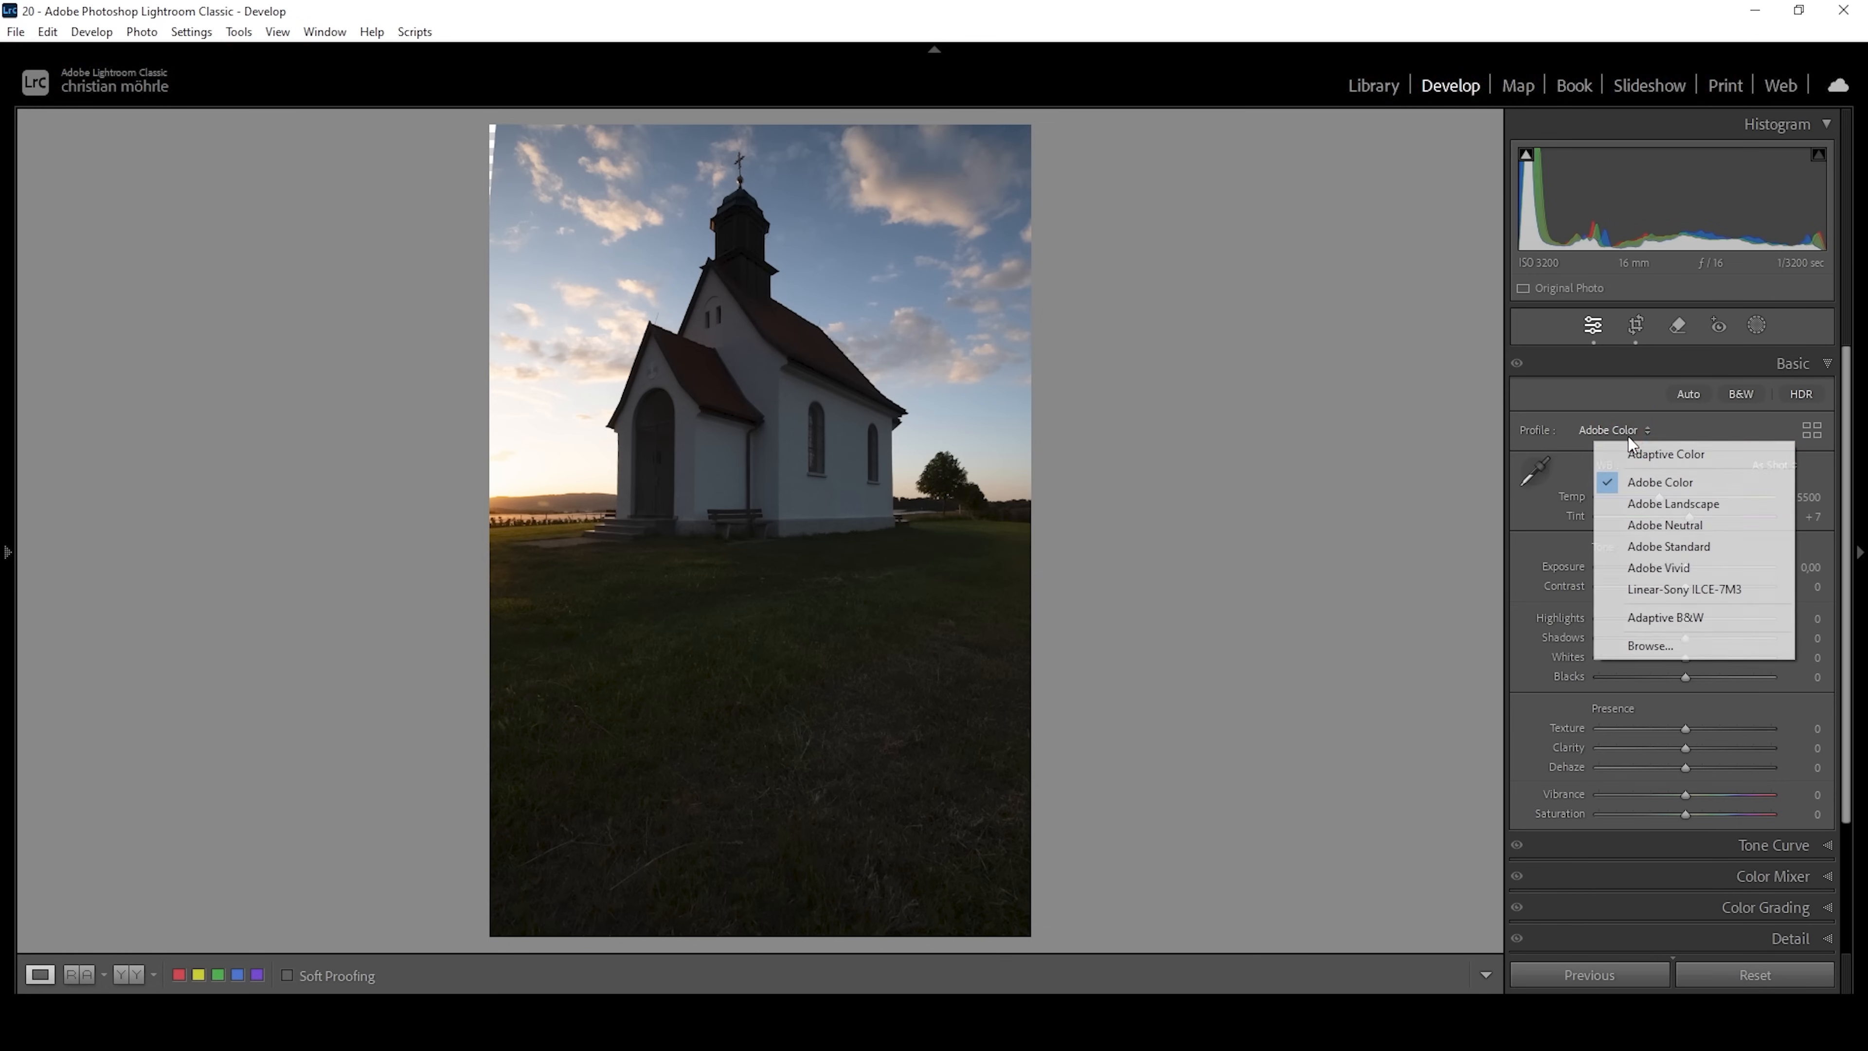
pyautogui.click(1658, 549)
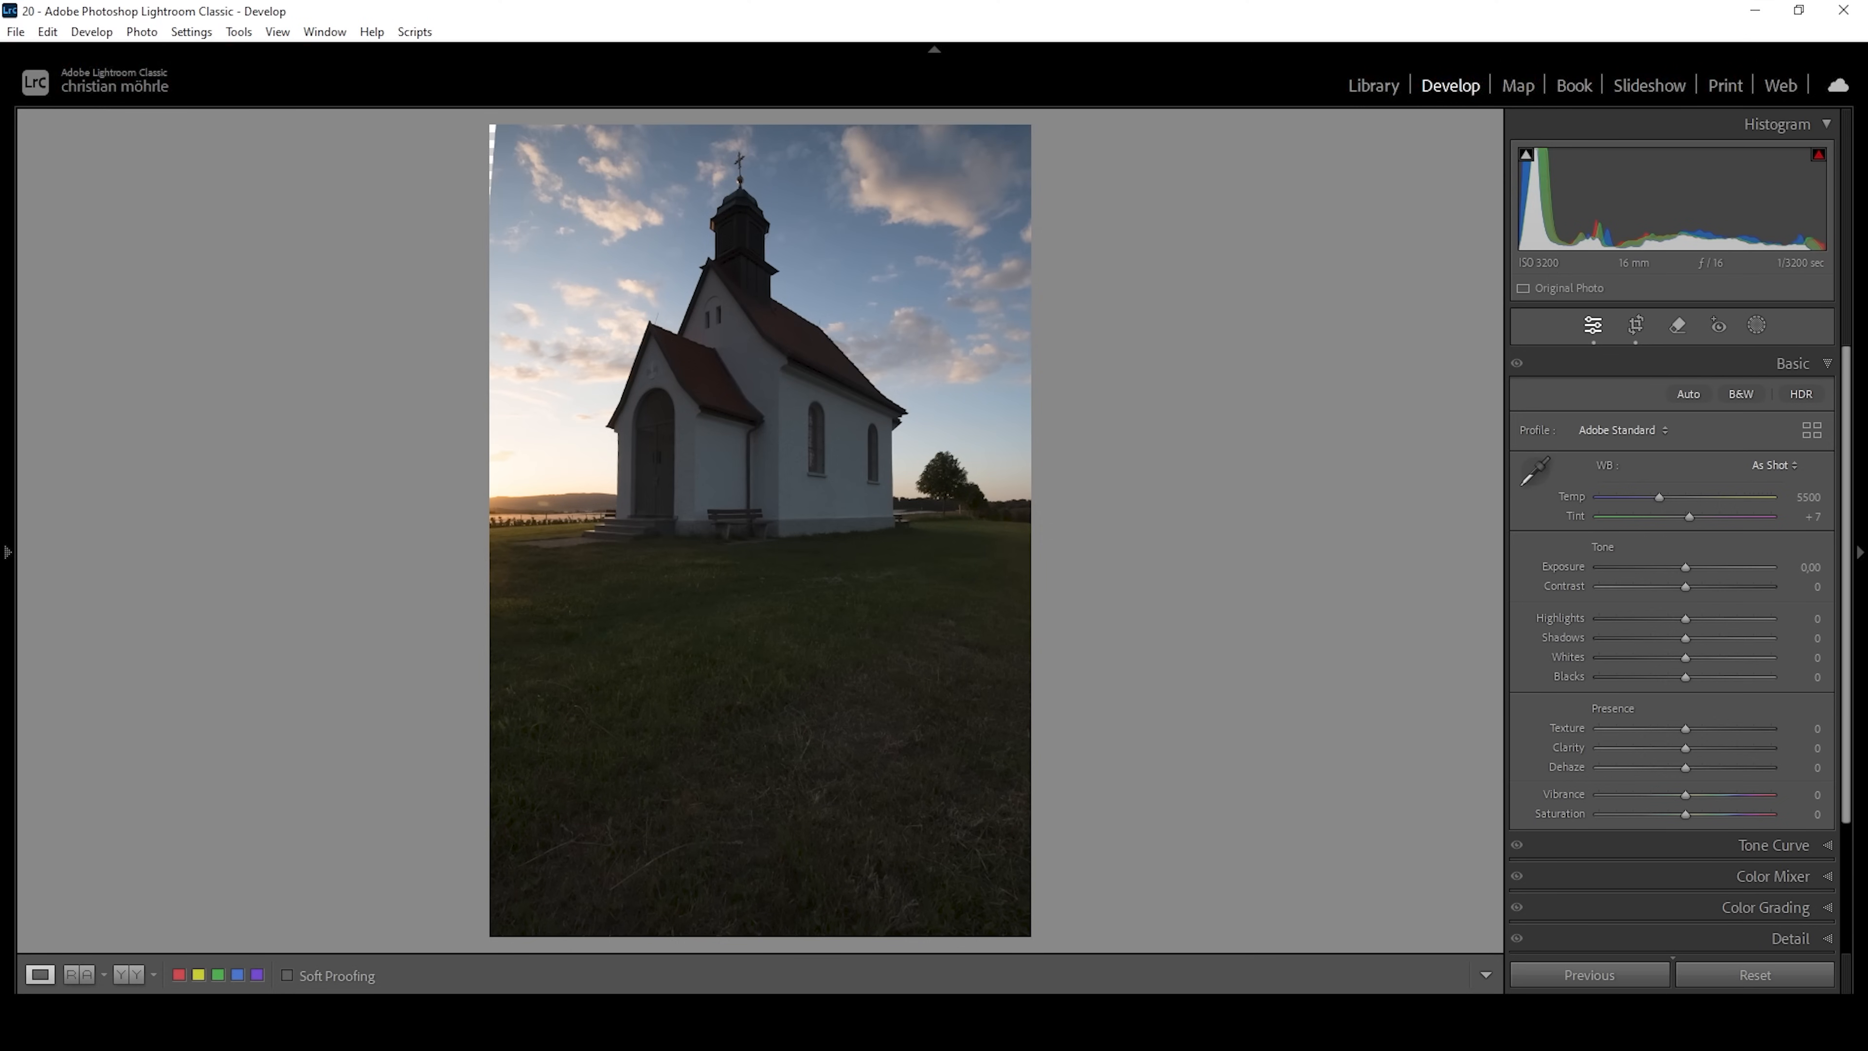
# Set the tone values: Exposure +0.20, Highlights -42, Shadows +55, Whites +35 and Blacks +27.
pyautogui.moveTo(1686, 573); pyautogui.dragTo(1690, 574)
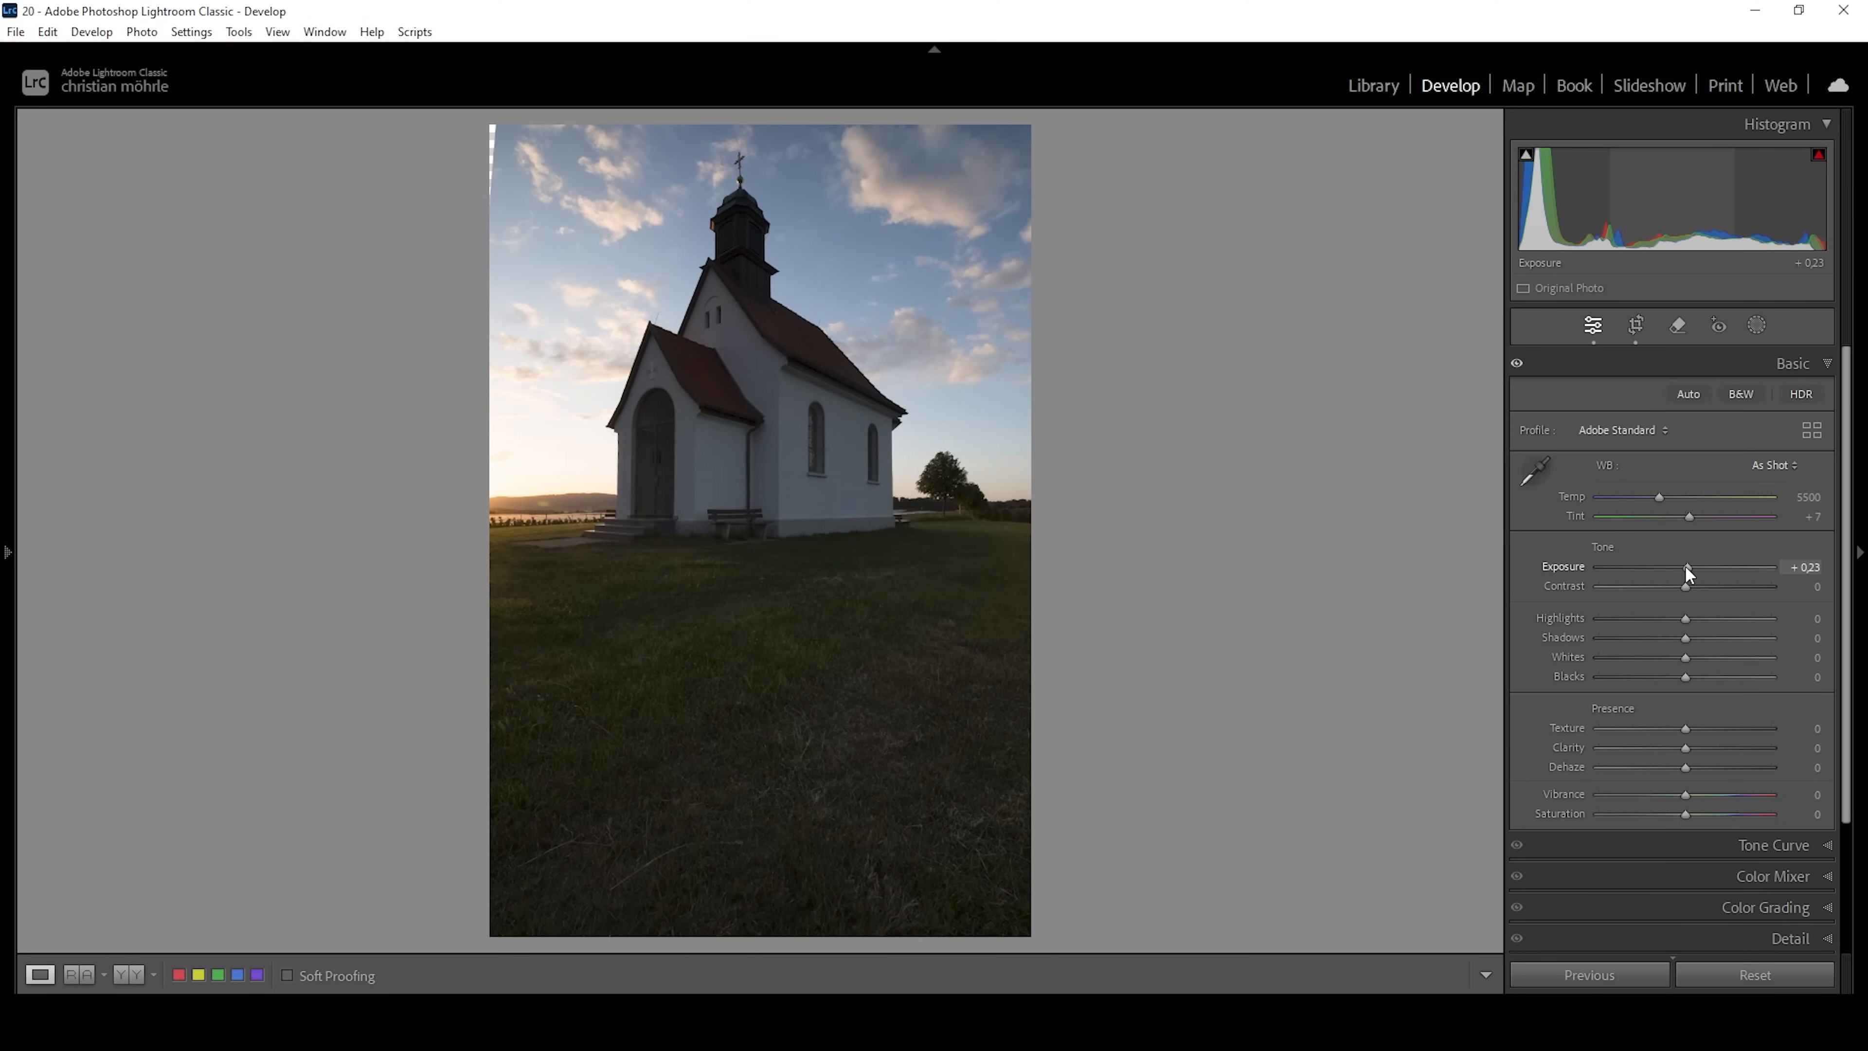
pyautogui.click(1806, 569)
pyautogui.write('0,2')
pyautogui.press('Return')
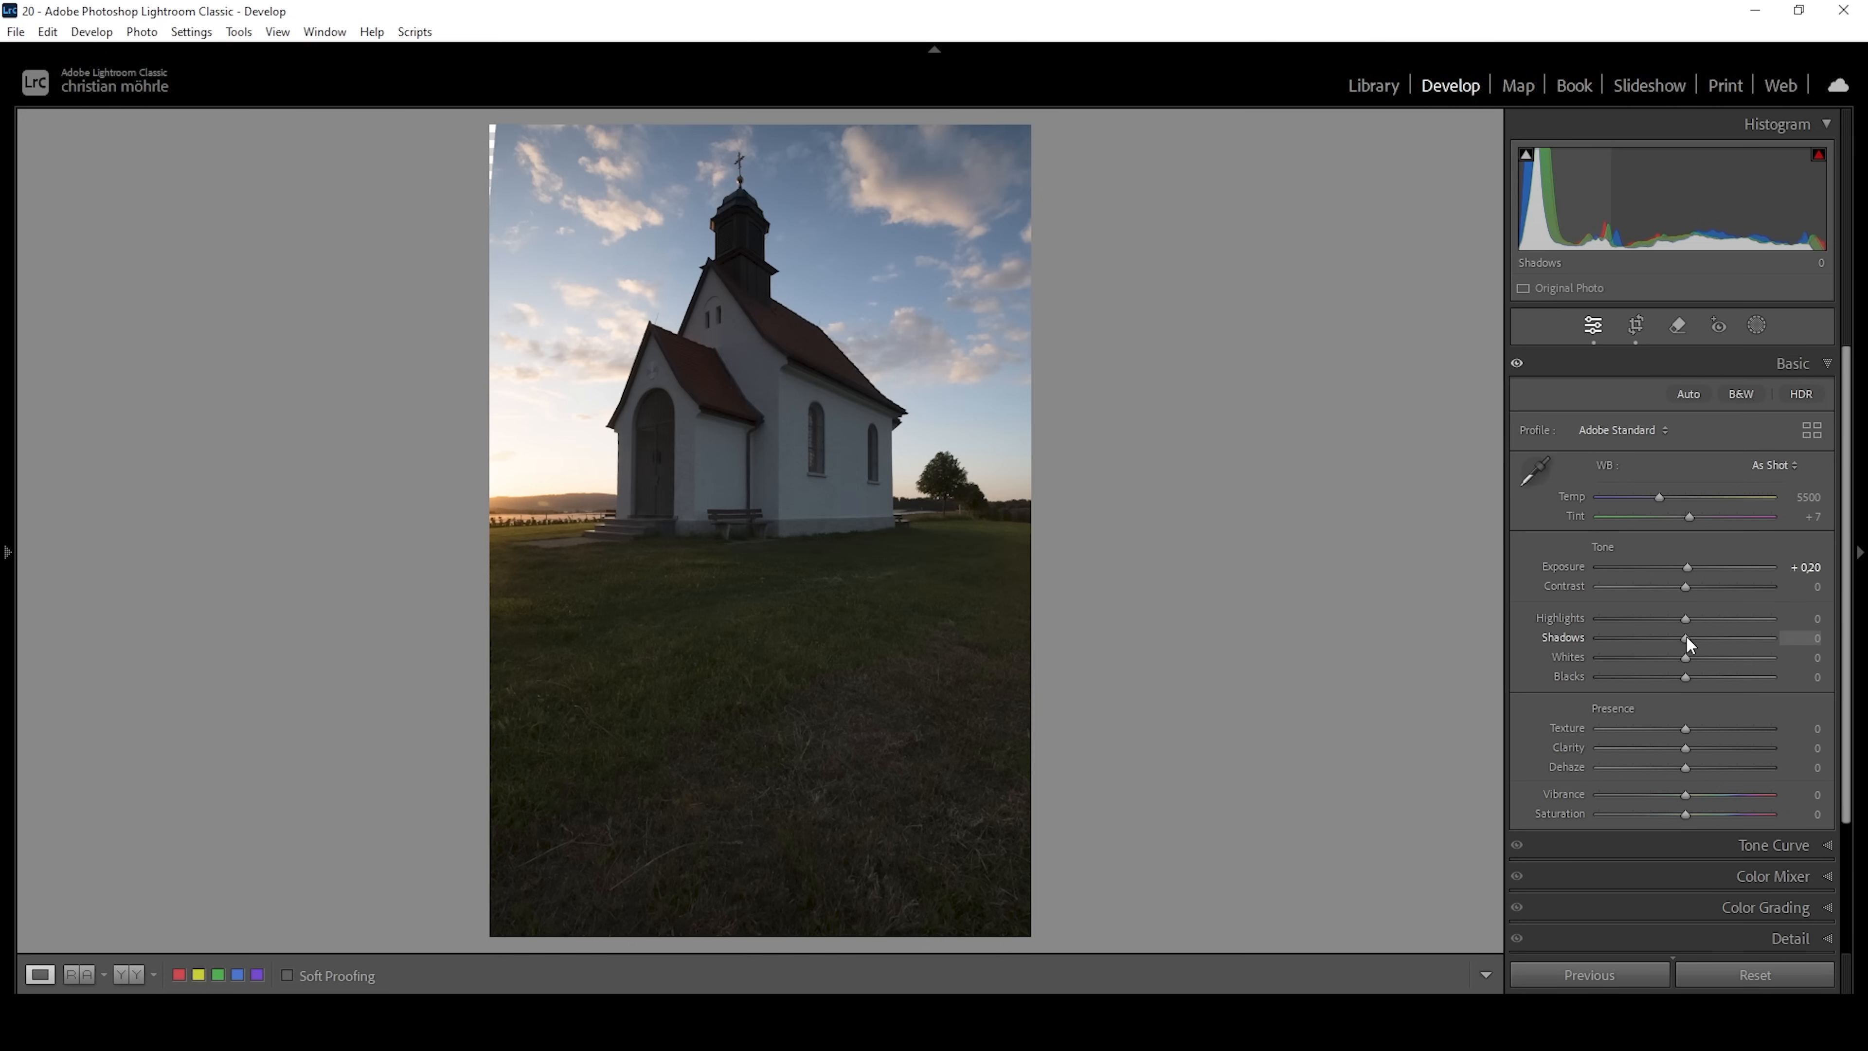
pyautogui.moveTo(1700, 639); pyautogui.dragTo(1710, 678)
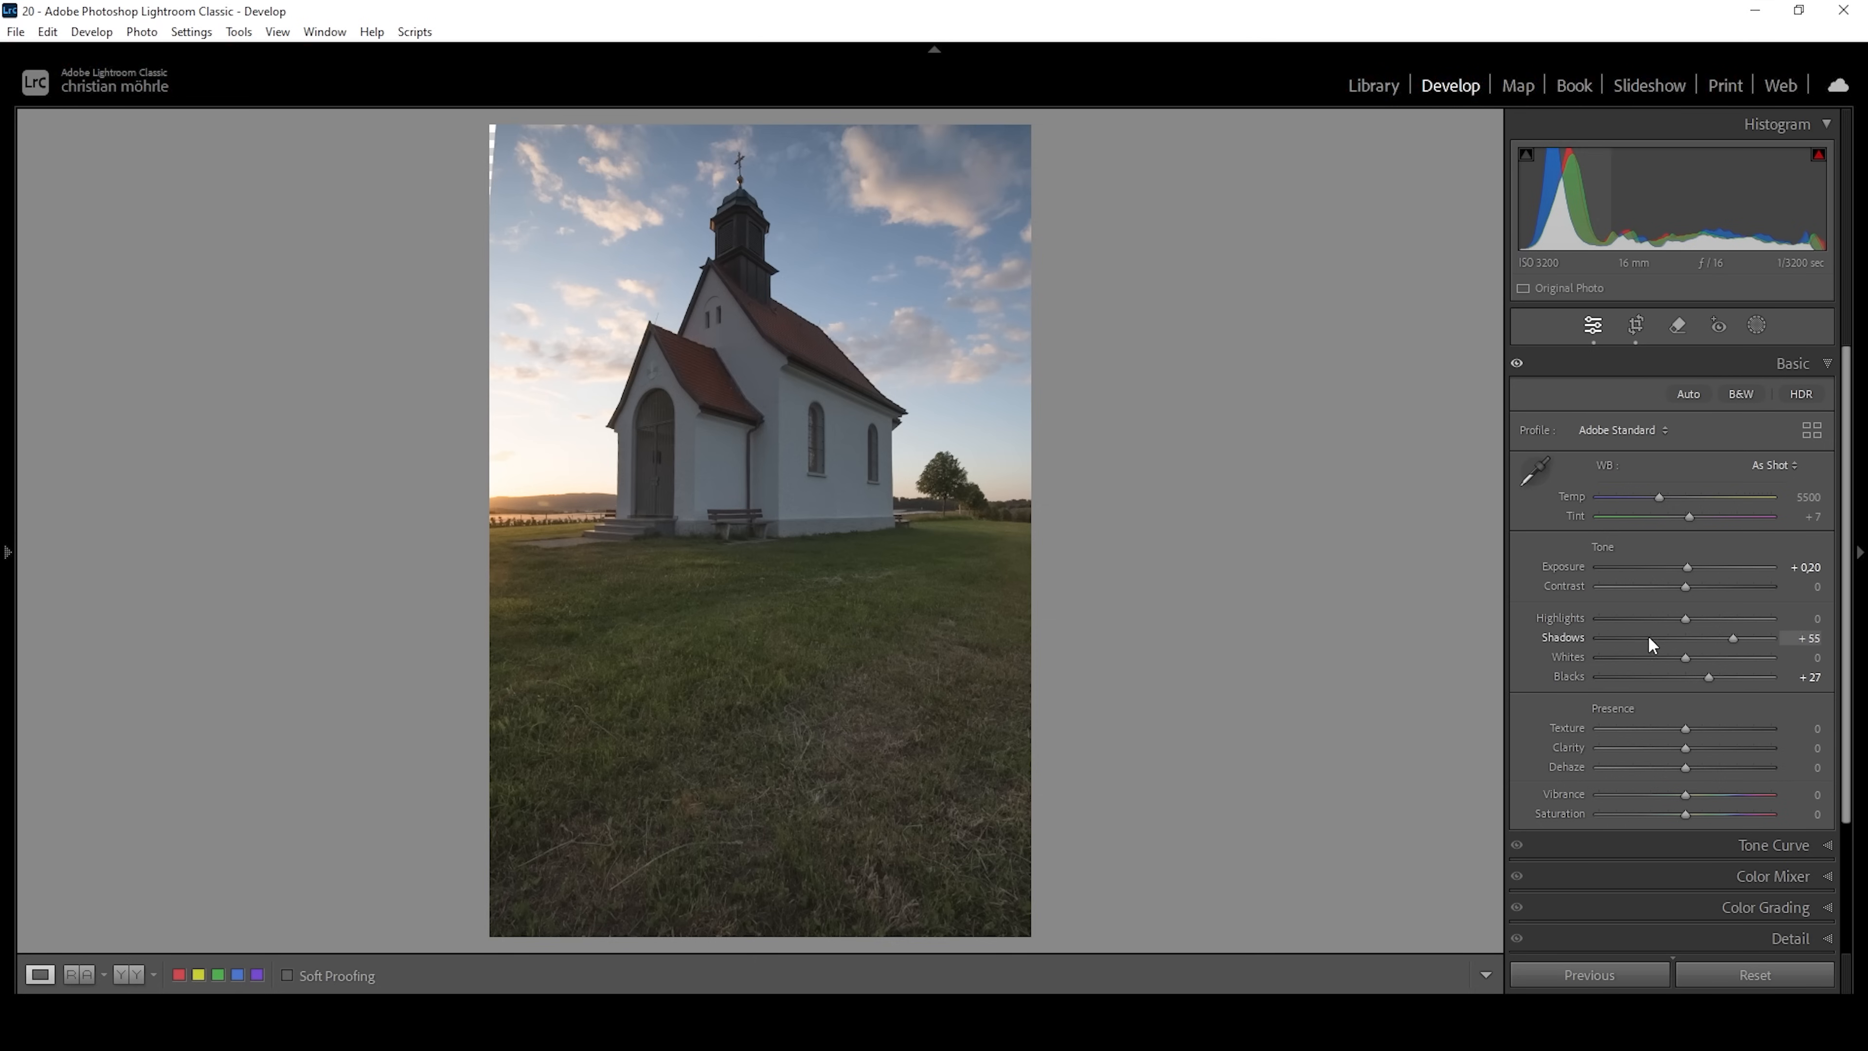
pyautogui.moveTo(1686, 619); pyautogui.dragTo(1643, 617)
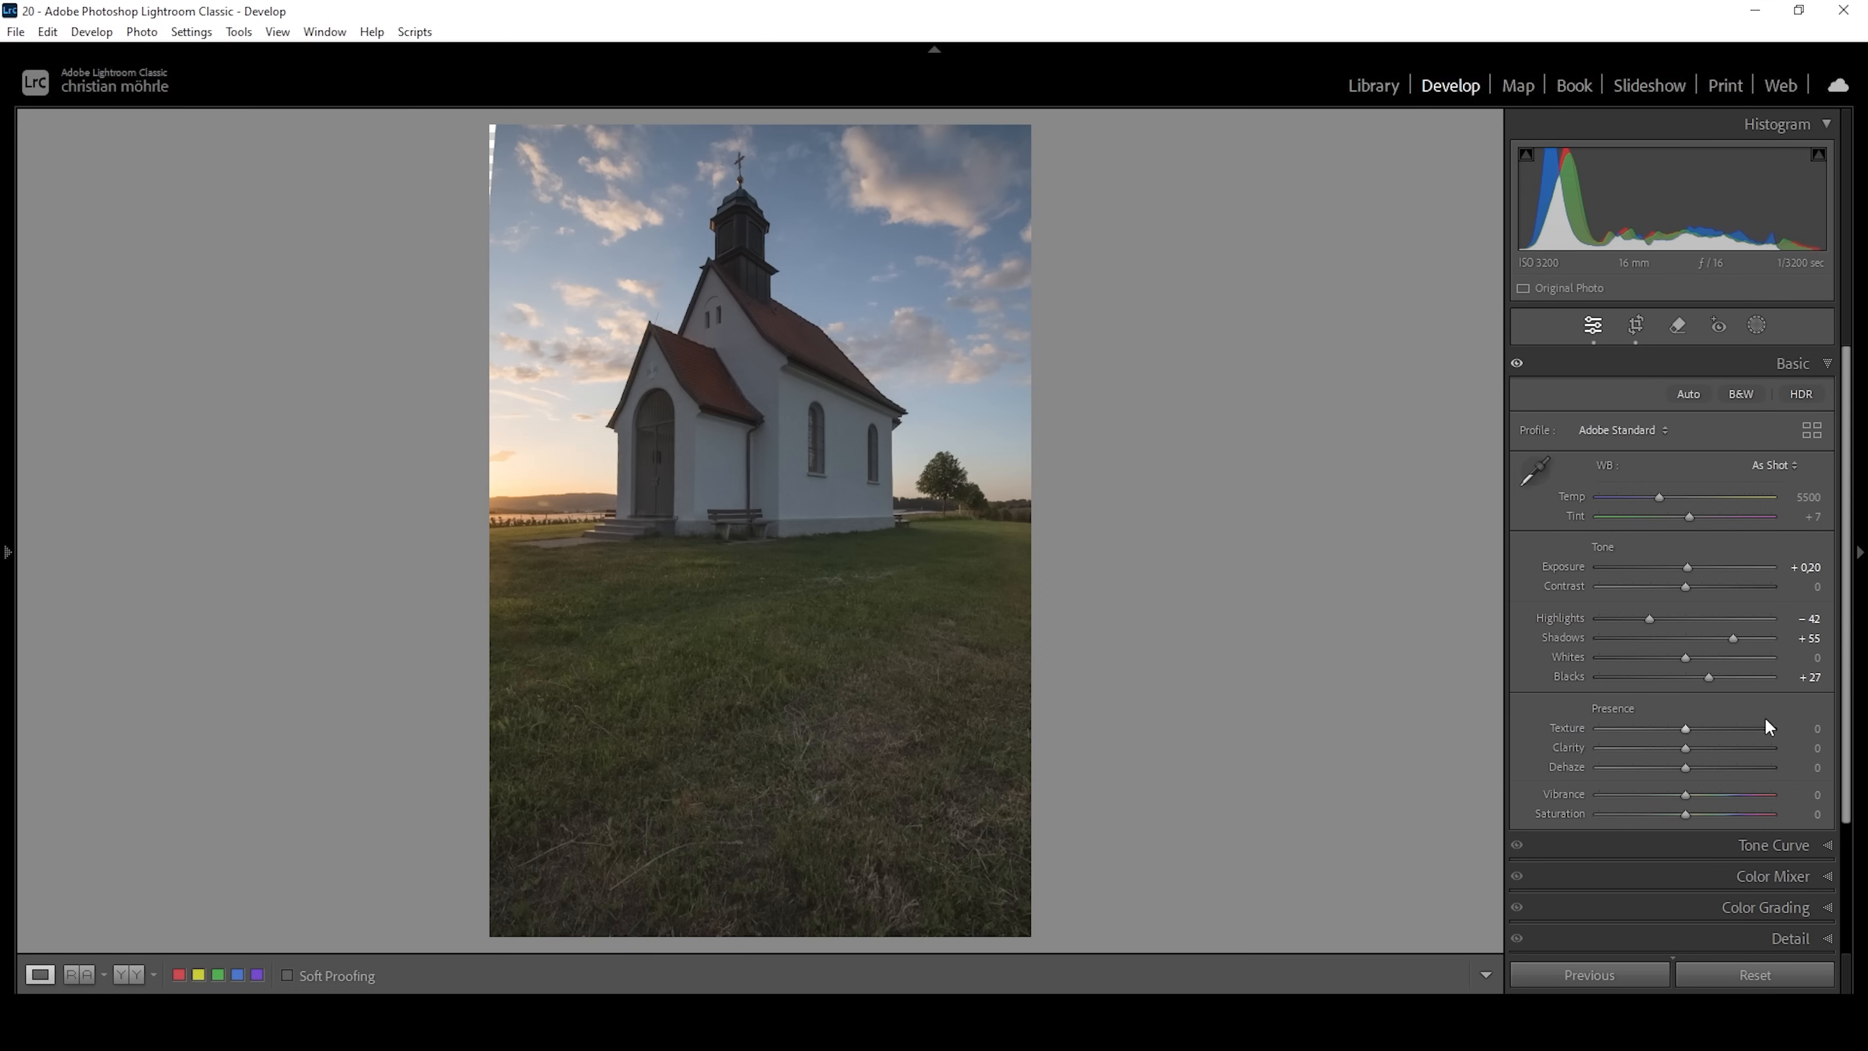
pyautogui.moveTo(1689, 659); pyautogui.dragTo(1716, 657)
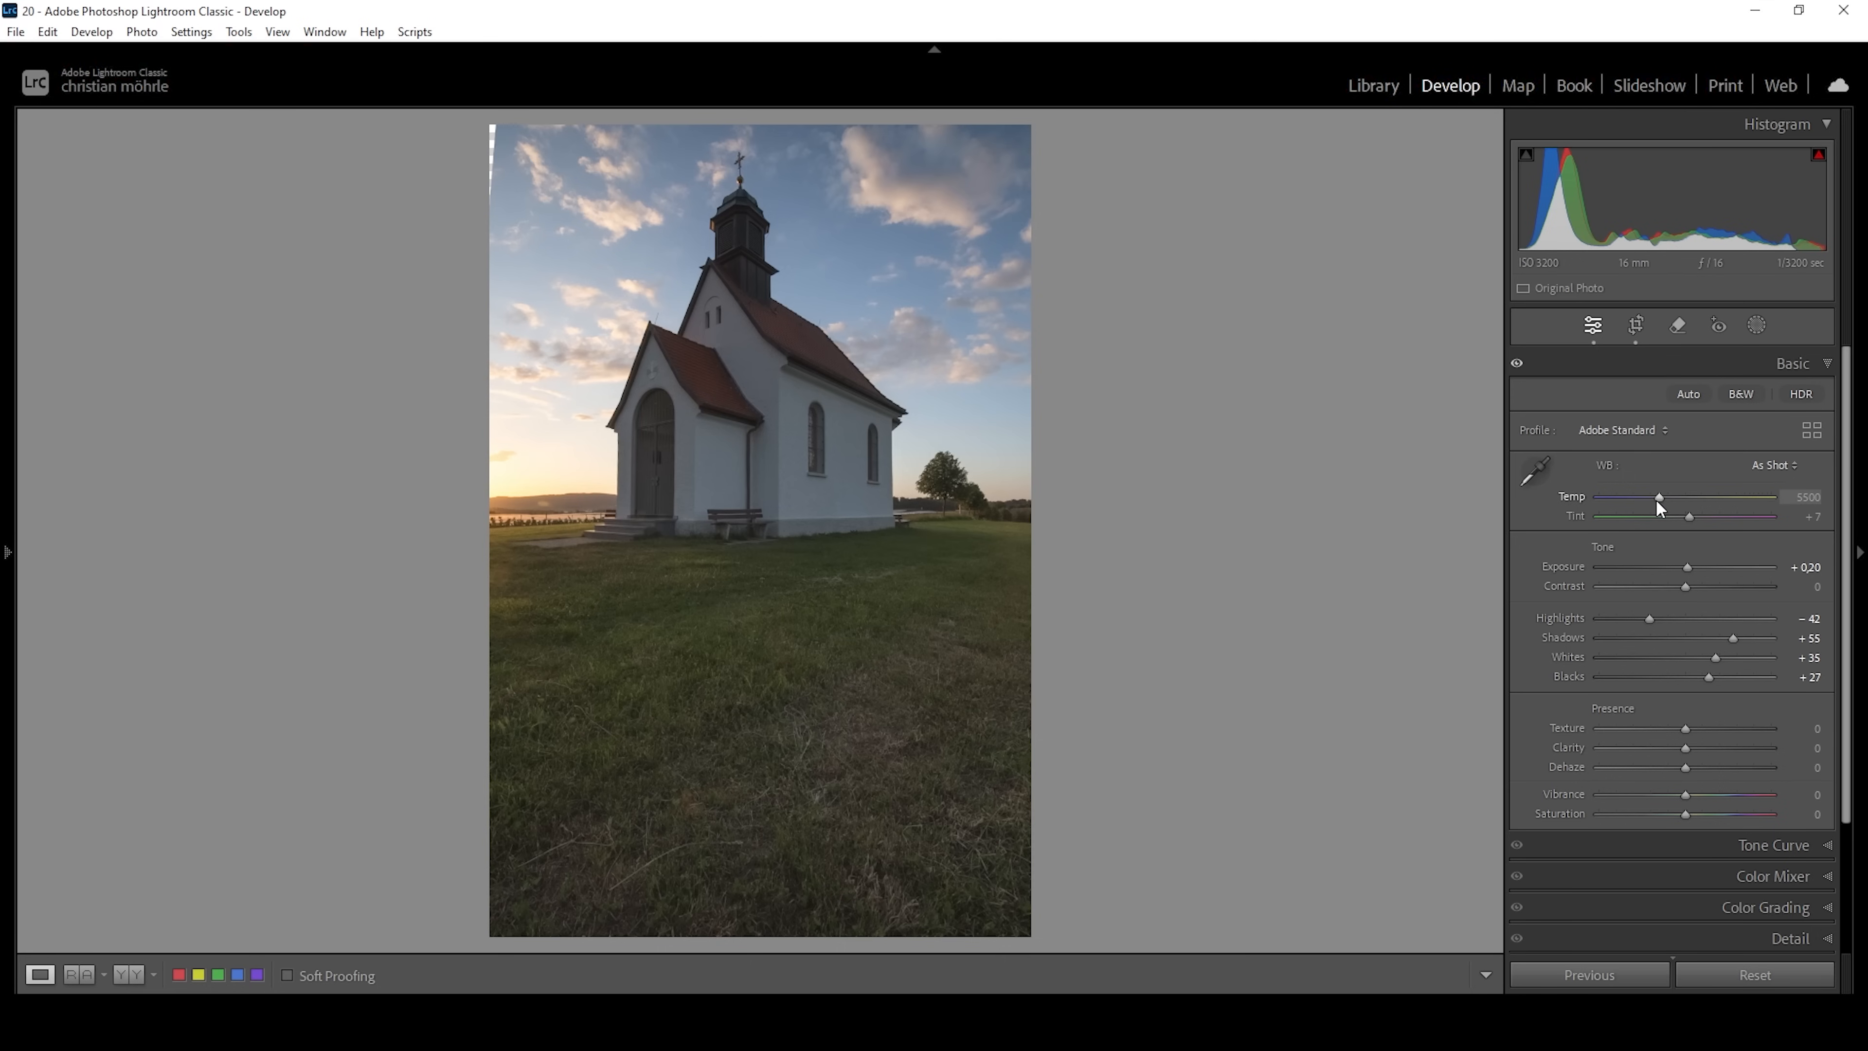
# Set the white balance to Temp 5708 and Tint -2, with Texture at +7, Clarity at +8 and Dehaze at -6.
pyautogui.moveTo(1658, 498); pyautogui.dragTo(1689, 525)
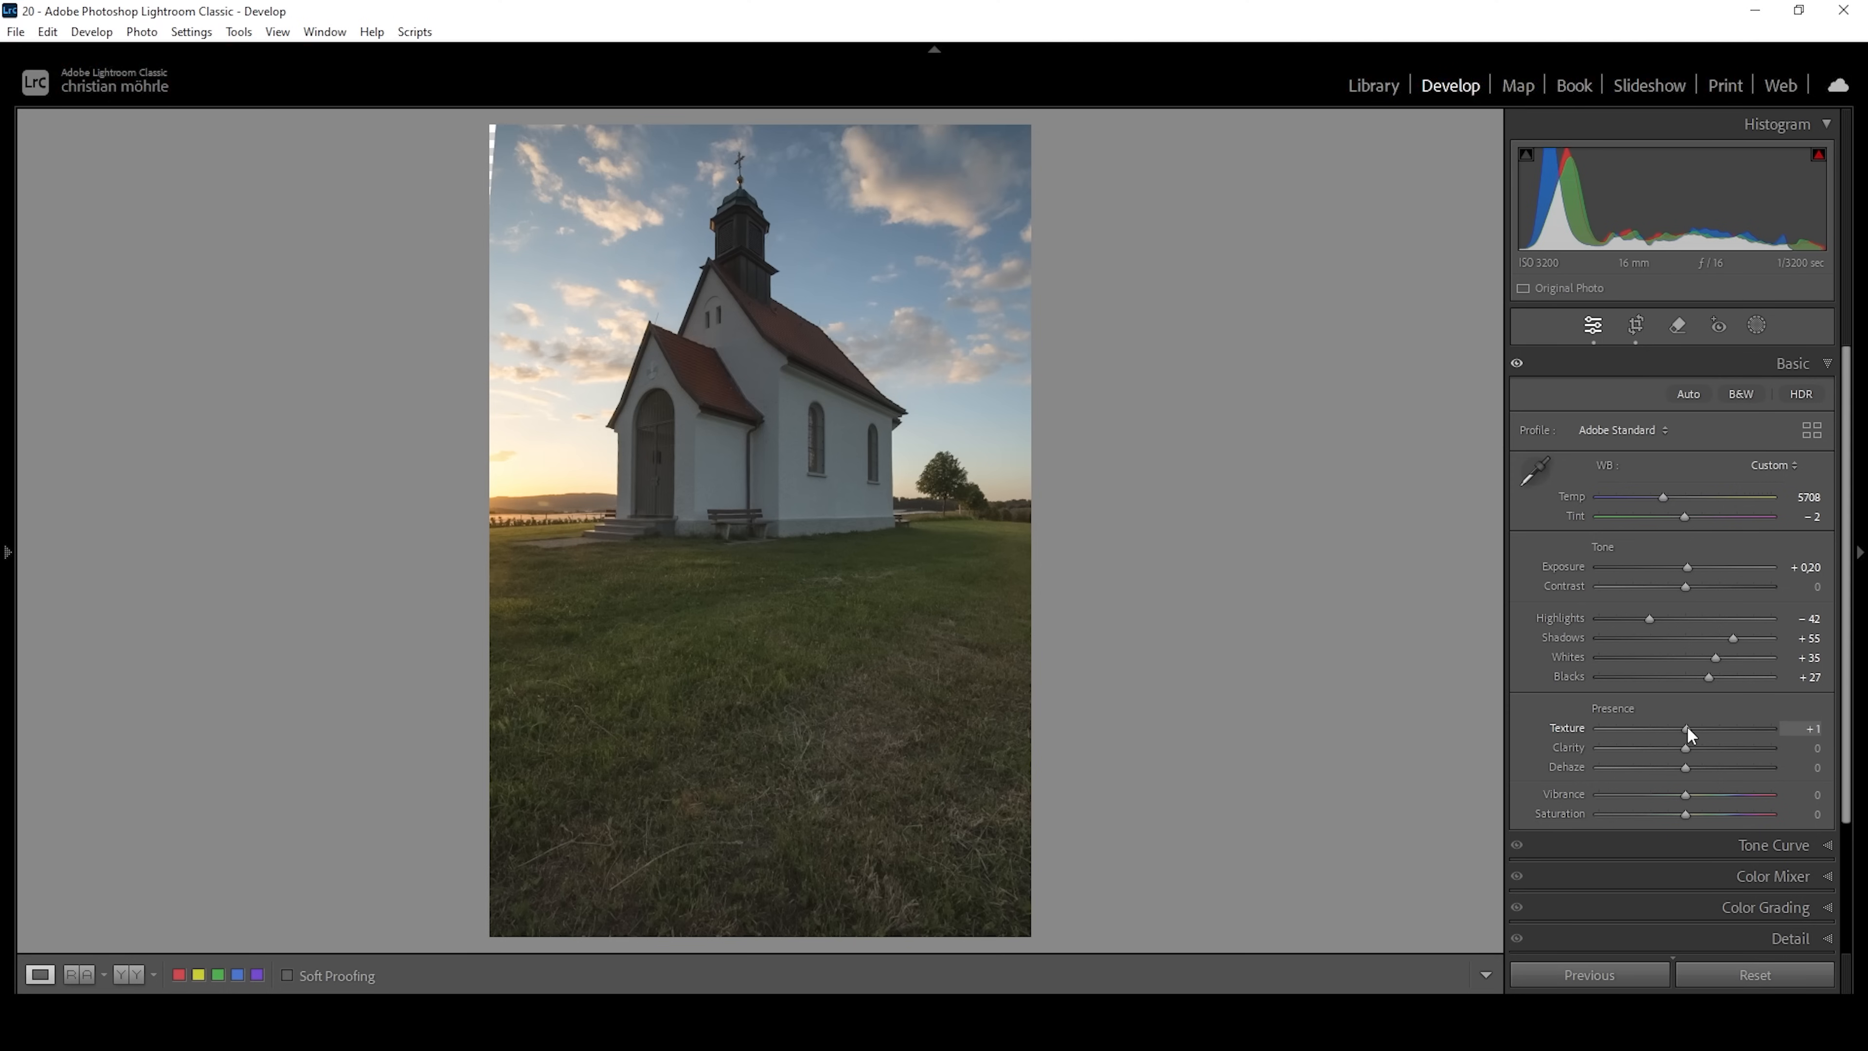
pyautogui.moveTo(1691, 727)
pyautogui.mouseDown()
pyautogui.moveTo(1690, 749)
pyautogui.moveTo(1669, 744)
pyautogui.mouseUp()
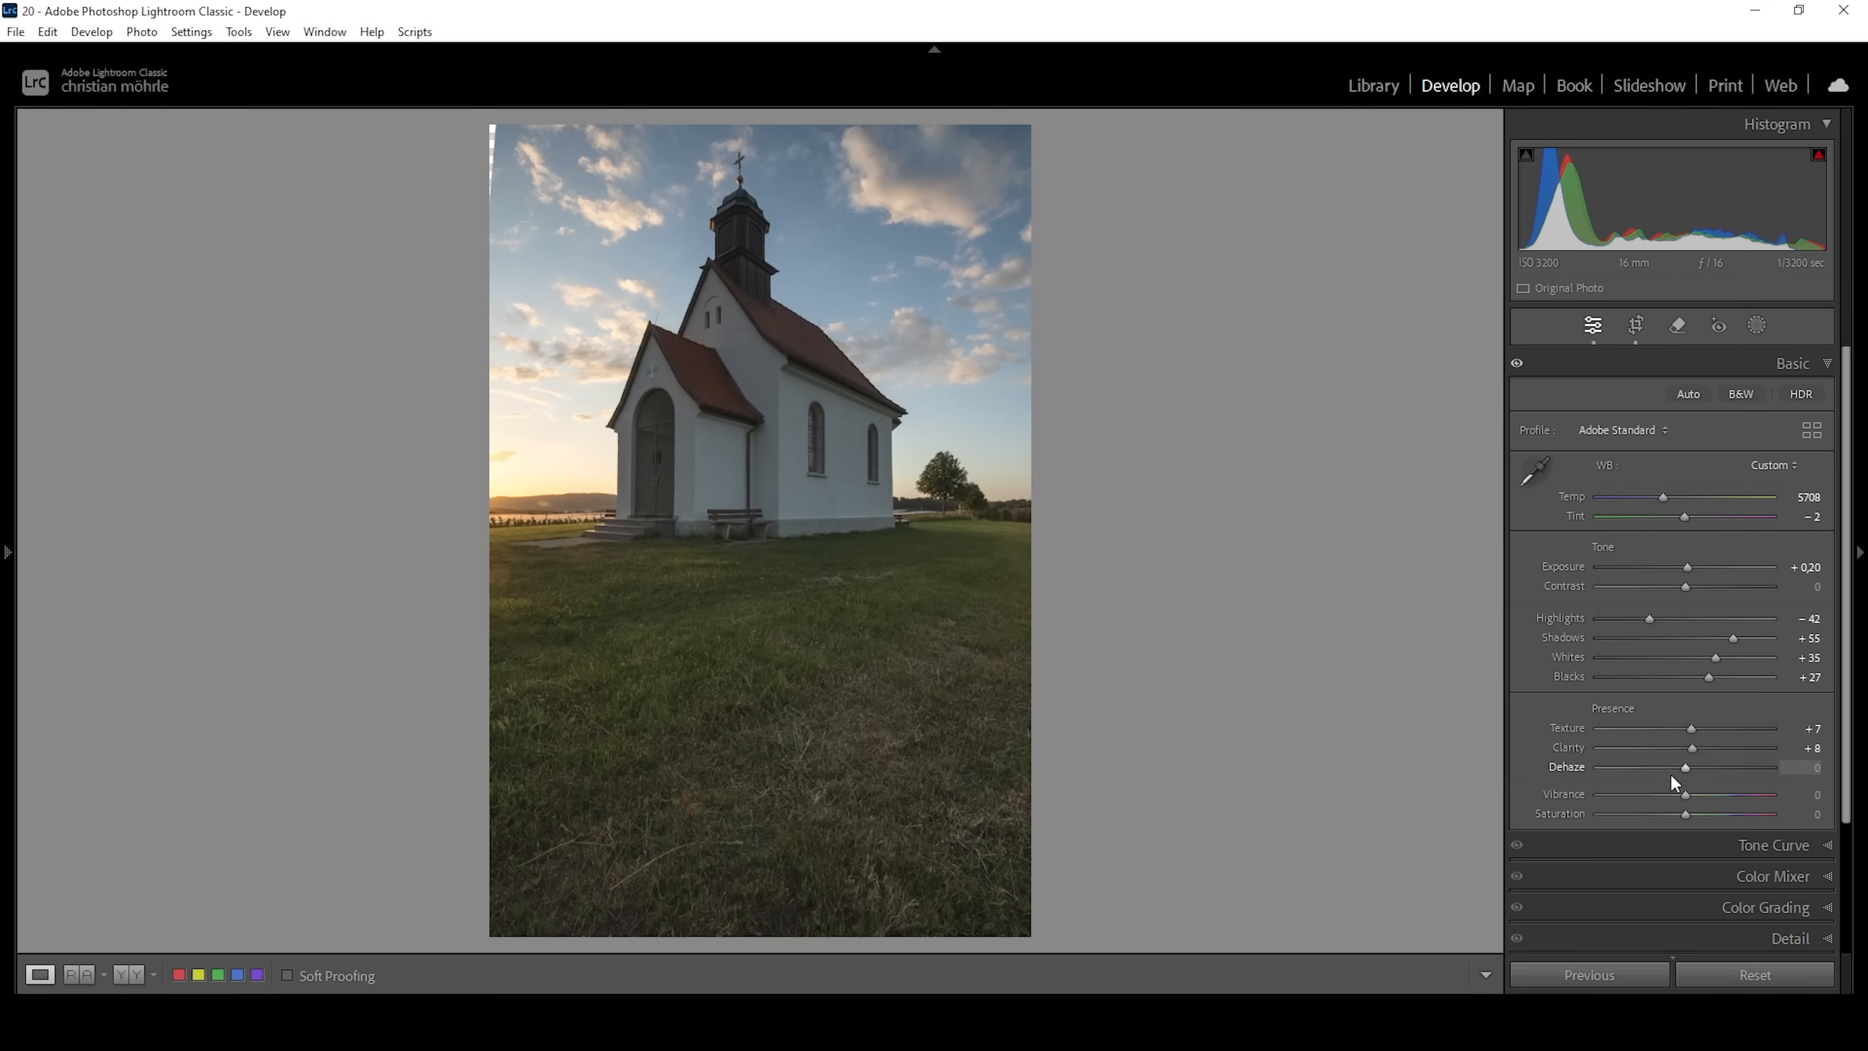
pyautogui.moveTo(1685, 768); pyautogui.dragTo(1677, 767)
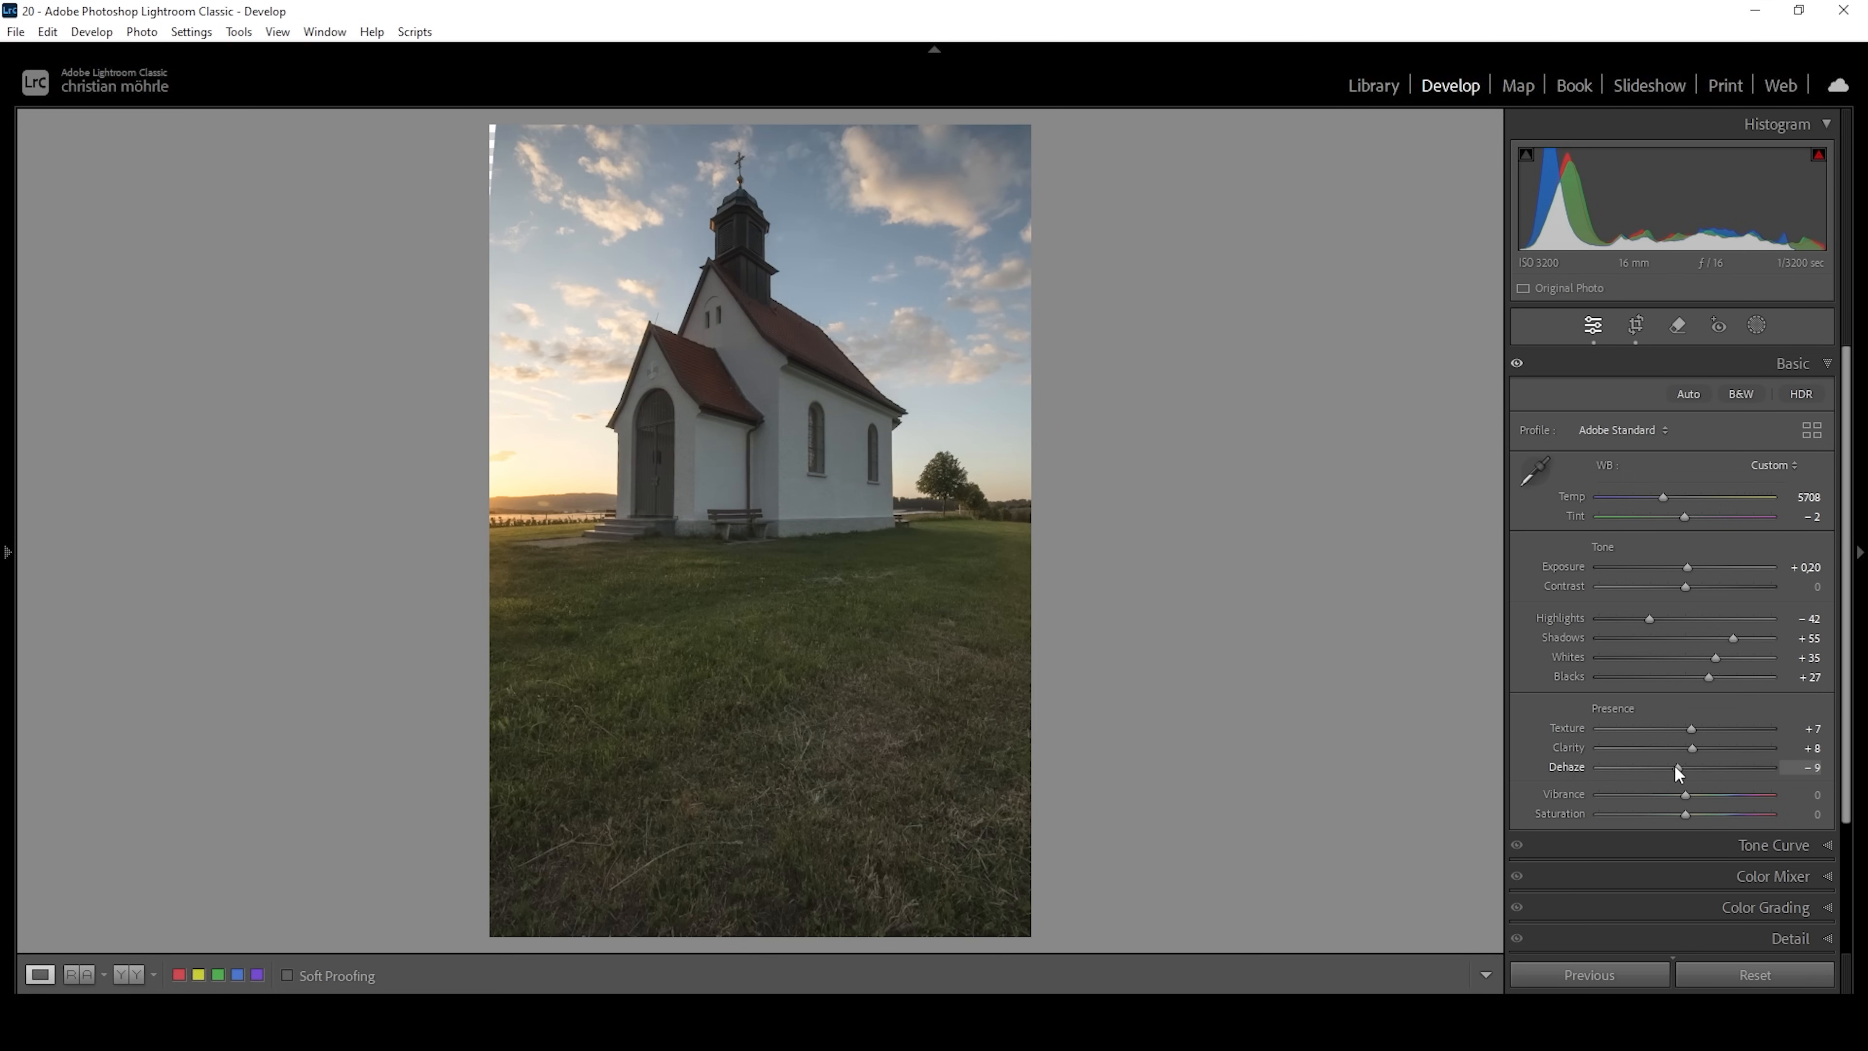
pyautogui.moveTo(1675, 765); pyautogui.dragTo(1678, 767)
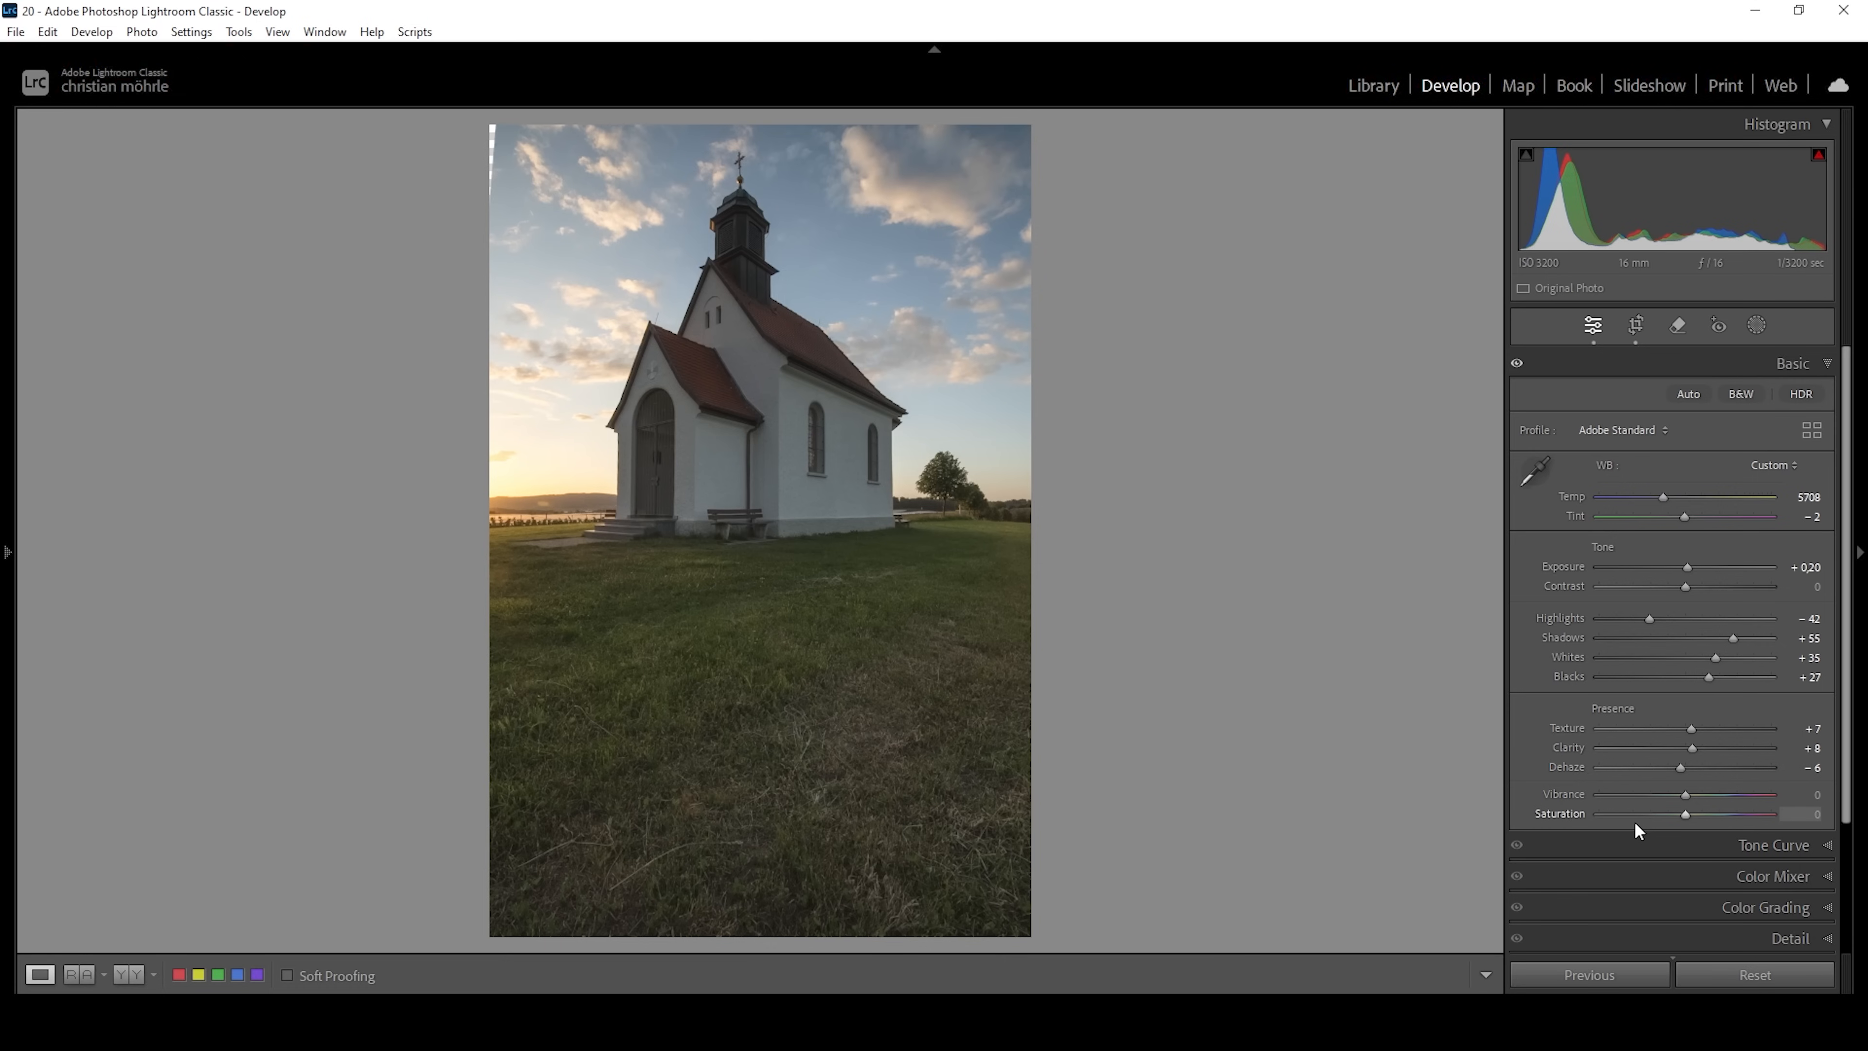
# Set Vibrance to +22 and Saturation to +16, and compare the photo side by side before and after editing.
pyautogui.moveTo(1696, 792); pyautogui.dragTo(1707, 795)
pyautogui.moveTo(1692, 817); pyautogui.dragTo(1702, 814)
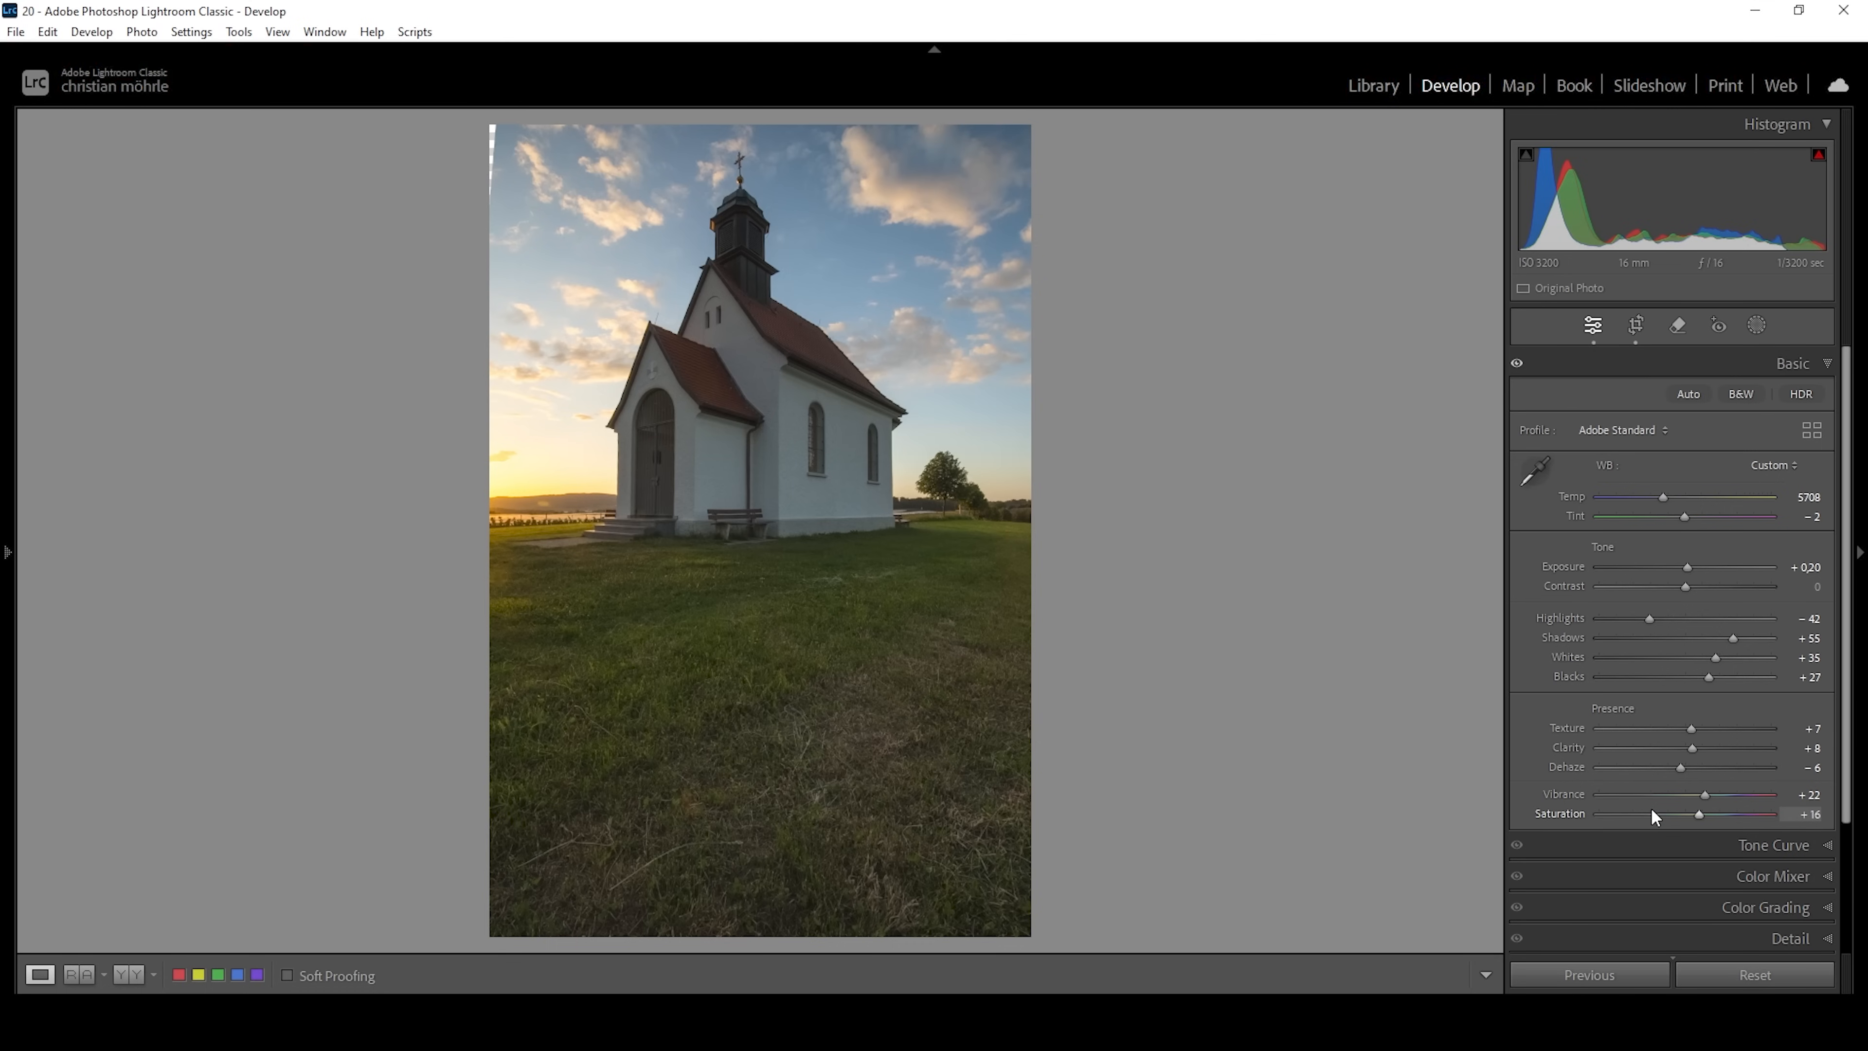
pyautogui.click(125, 976)
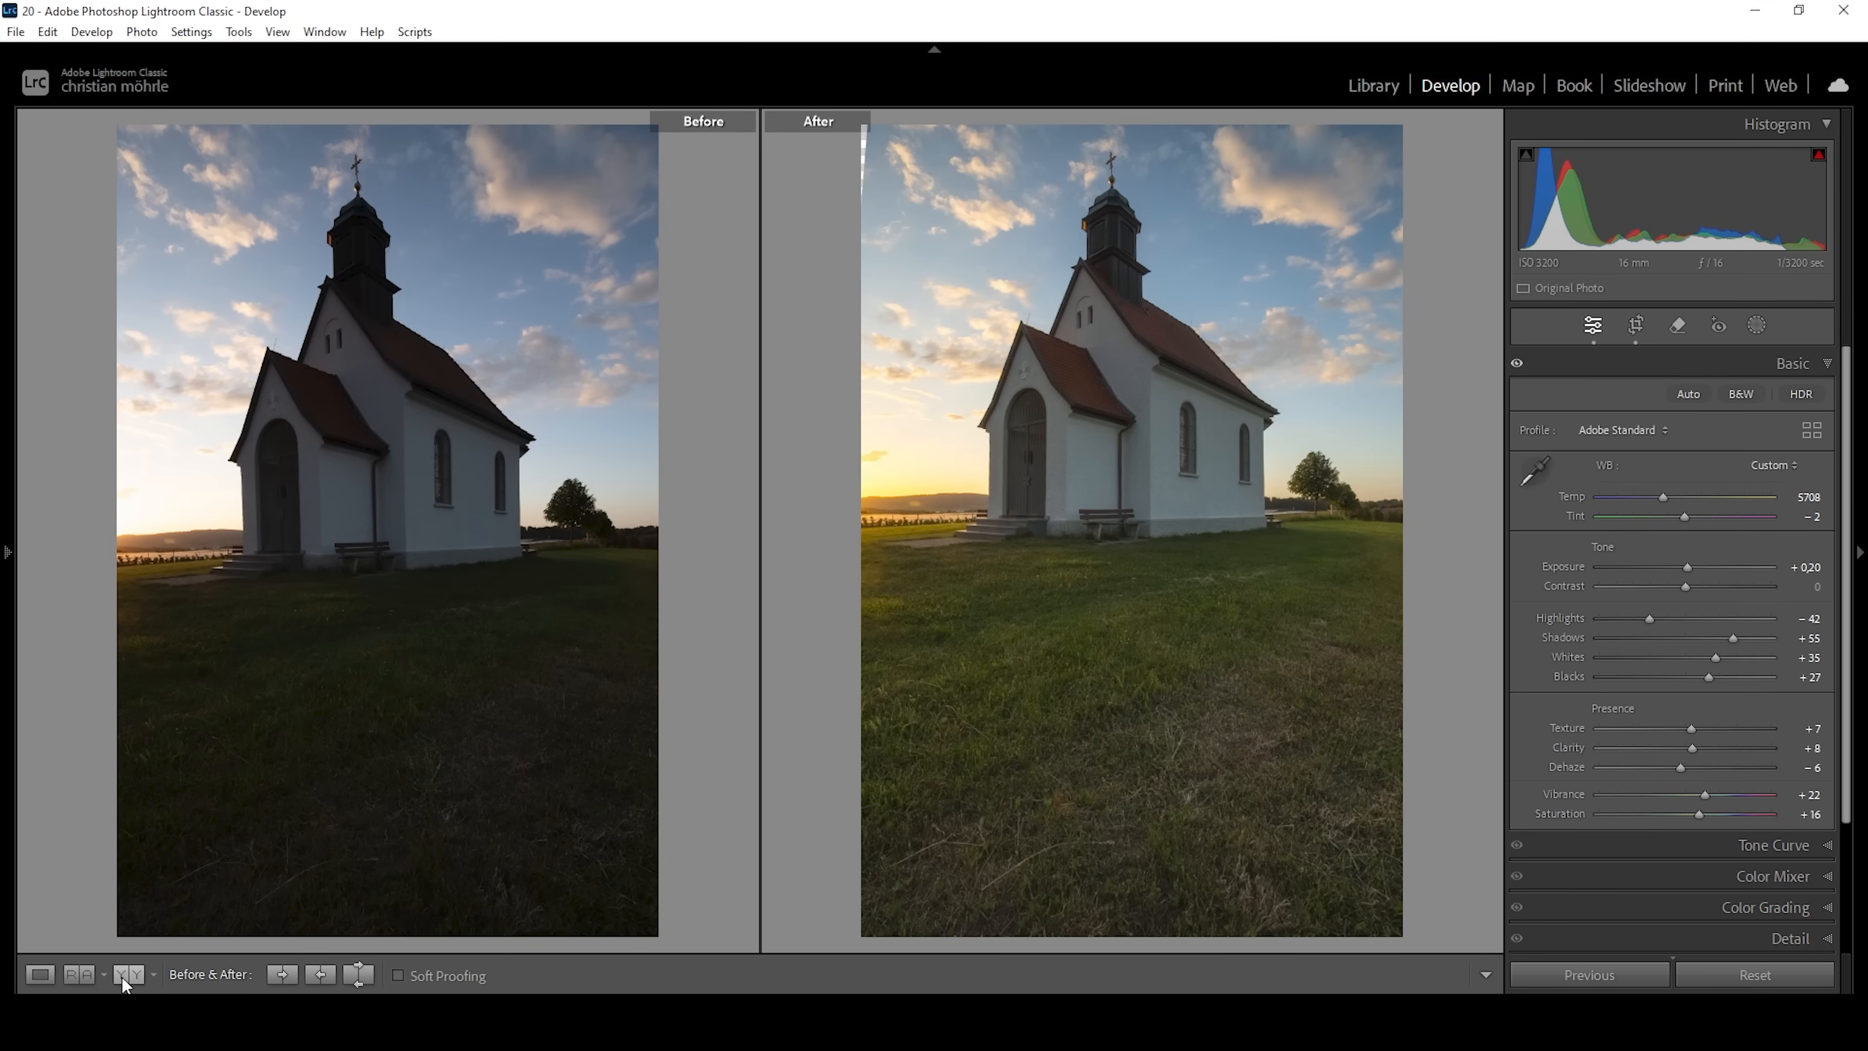
pyautogui.click(40, 975)
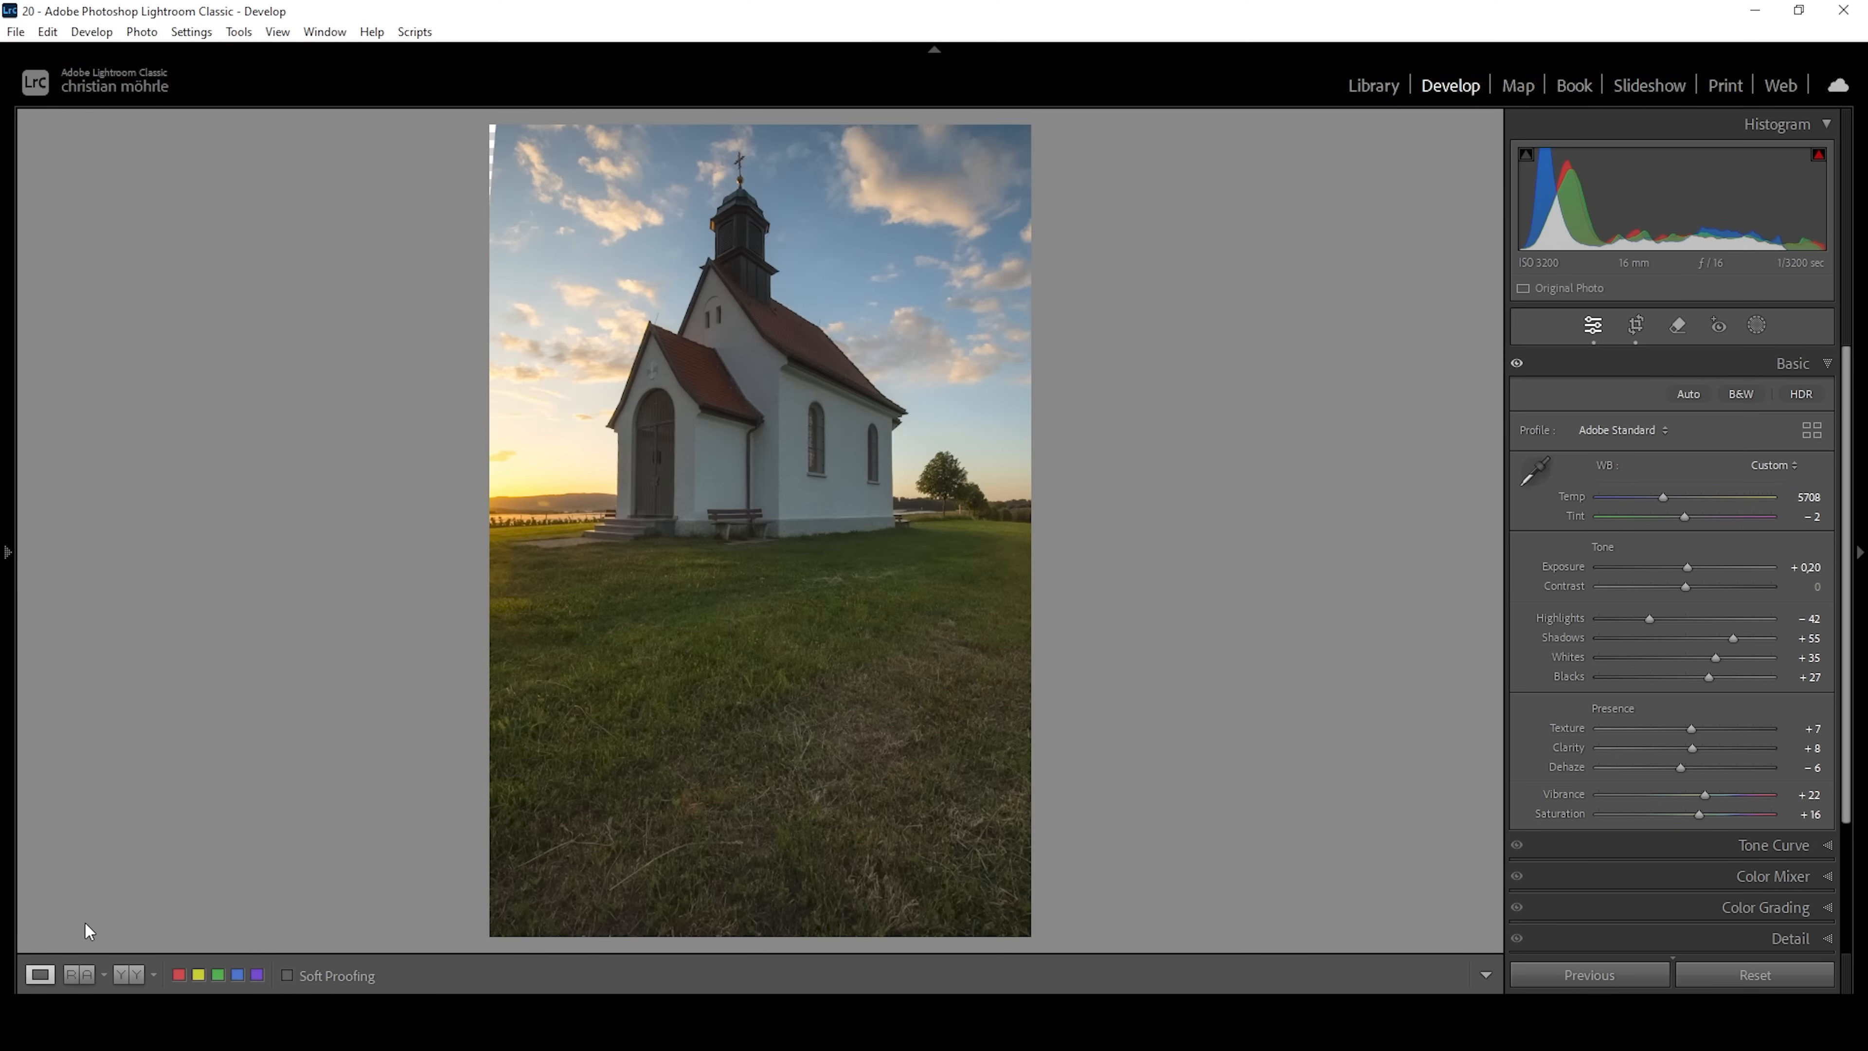
# Create a Color Range mask by sampling the blue sky beside the church tower.
pyautogui.click(1759, 325)
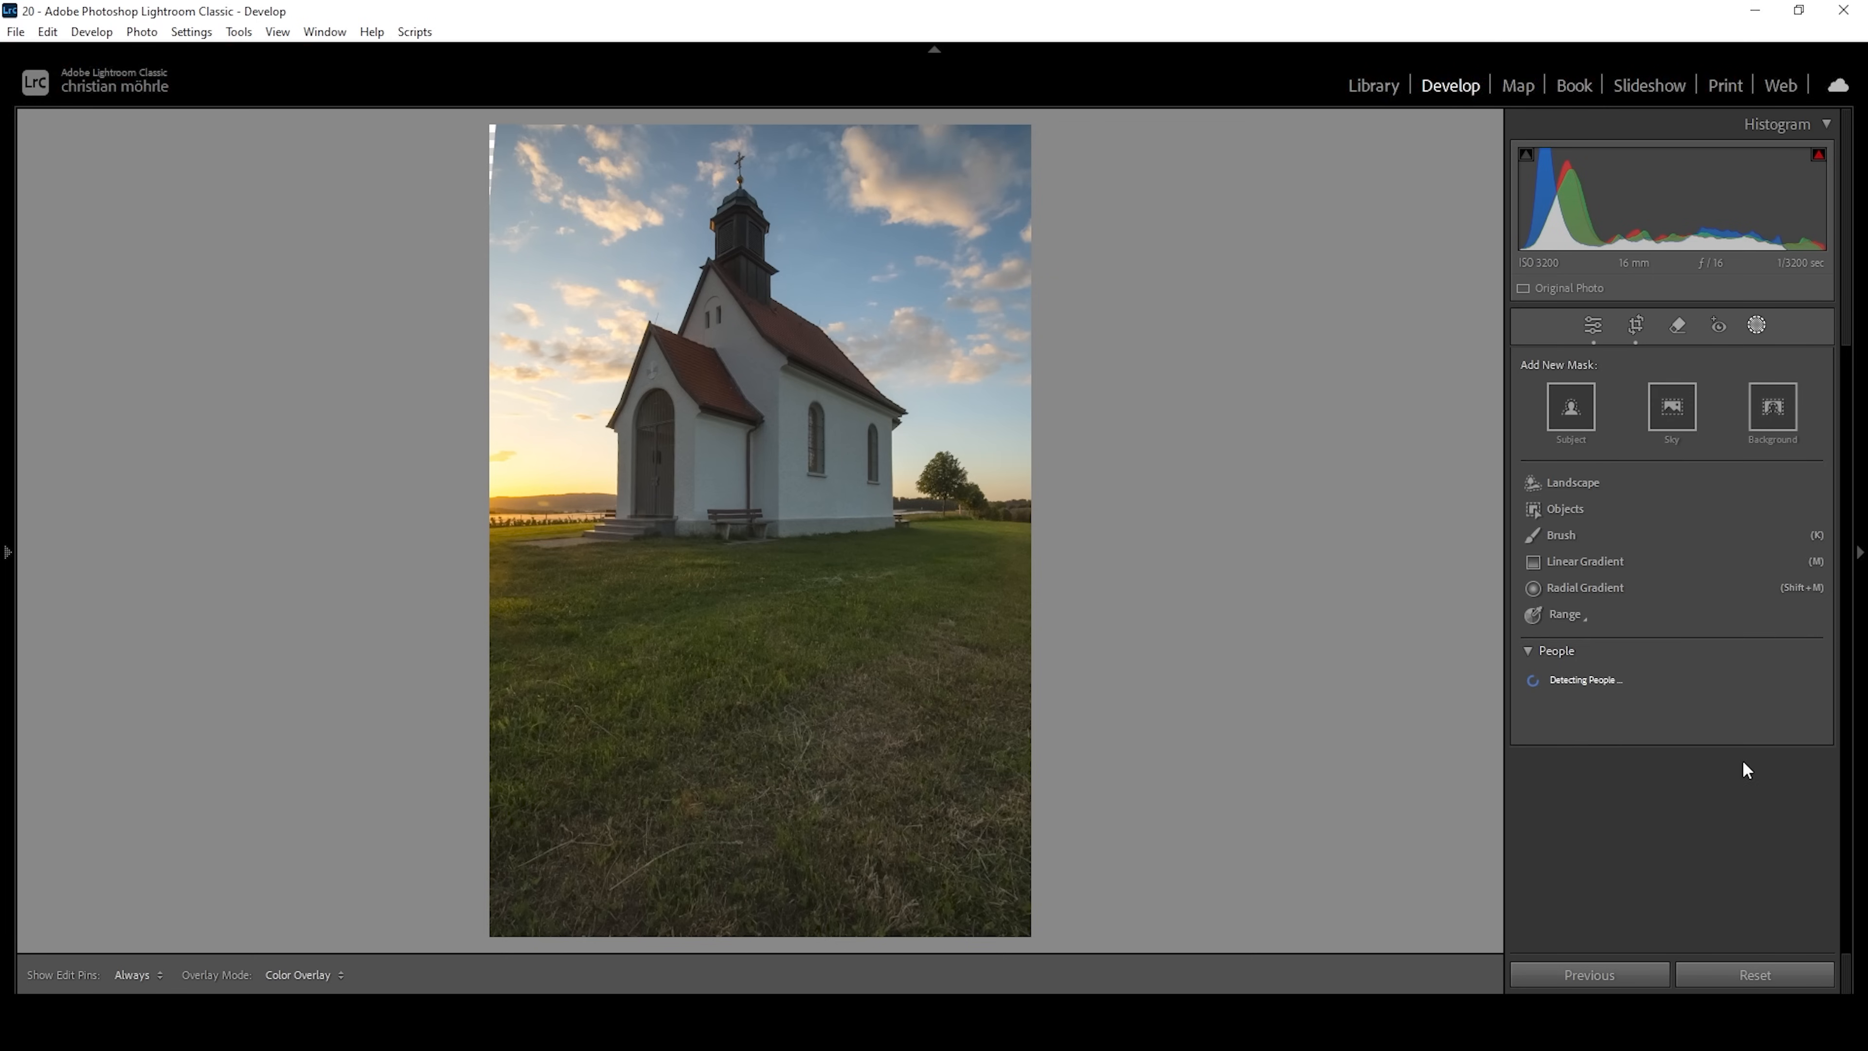
pyautogui.click(1585, 619)
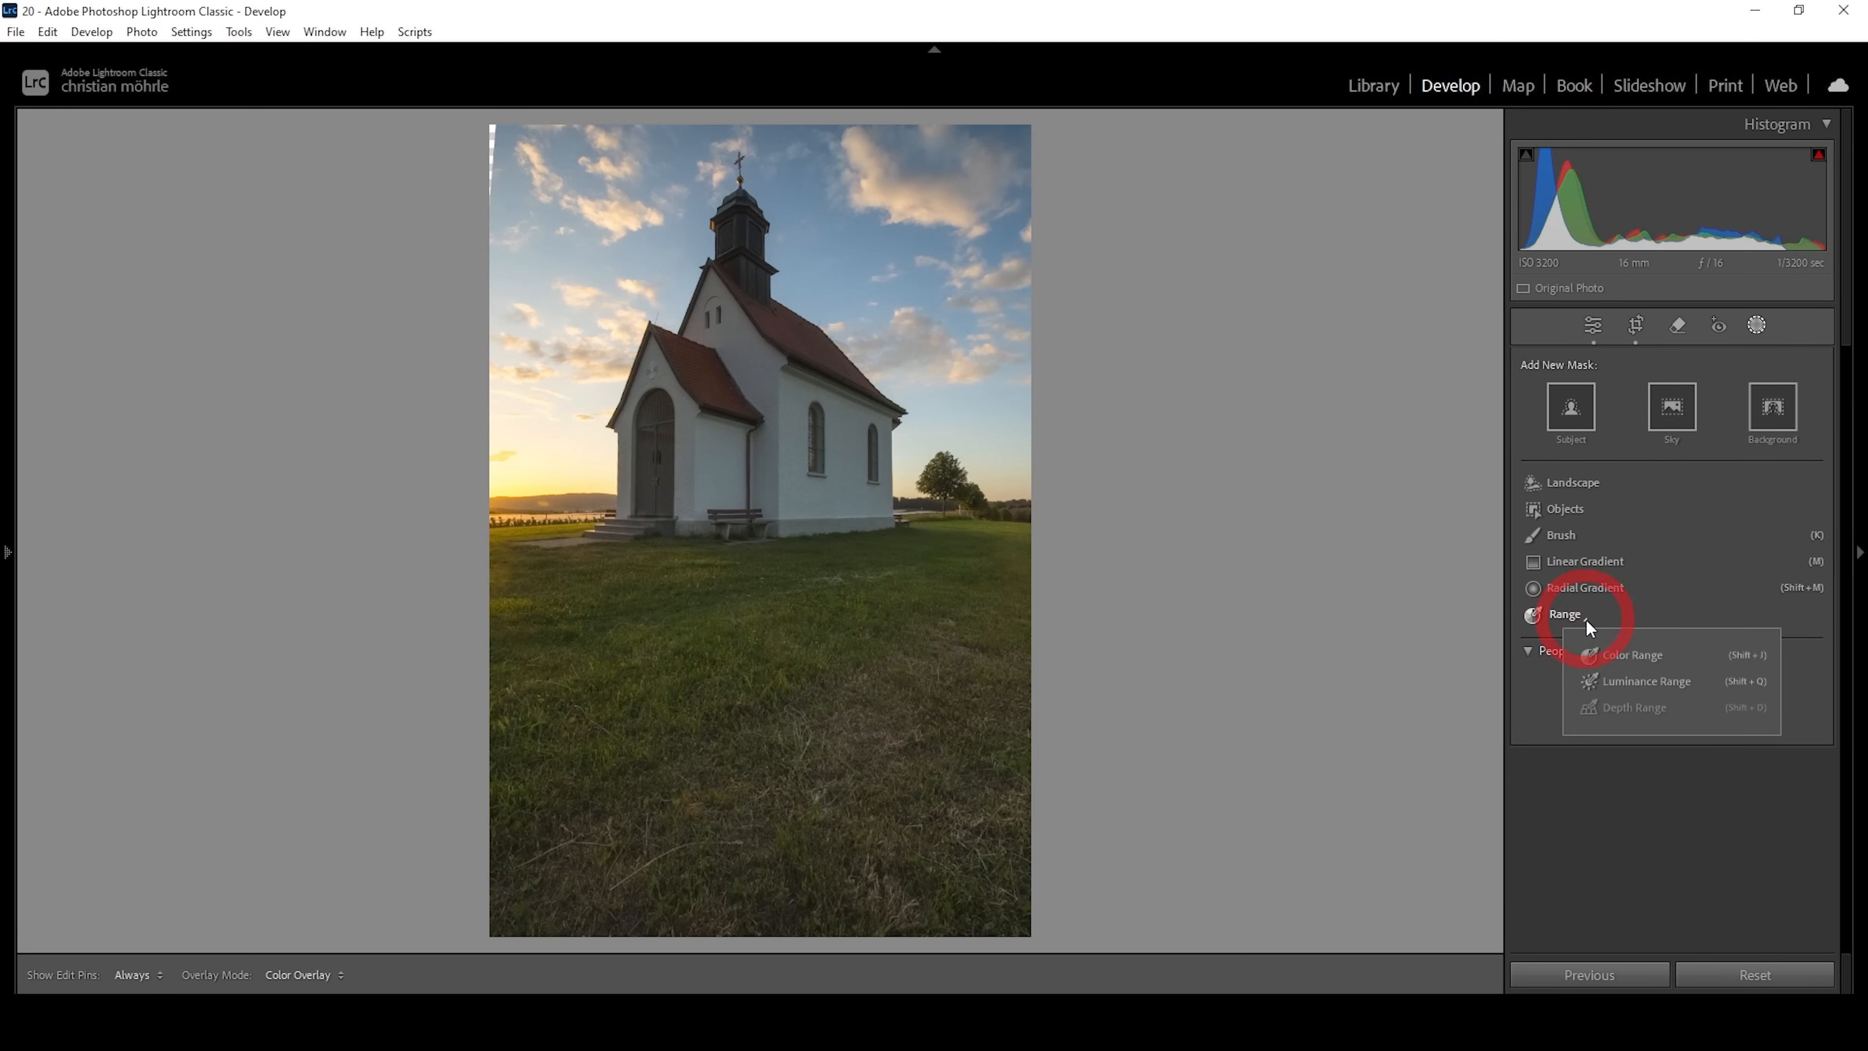
pyautogui.click(1634, 656)
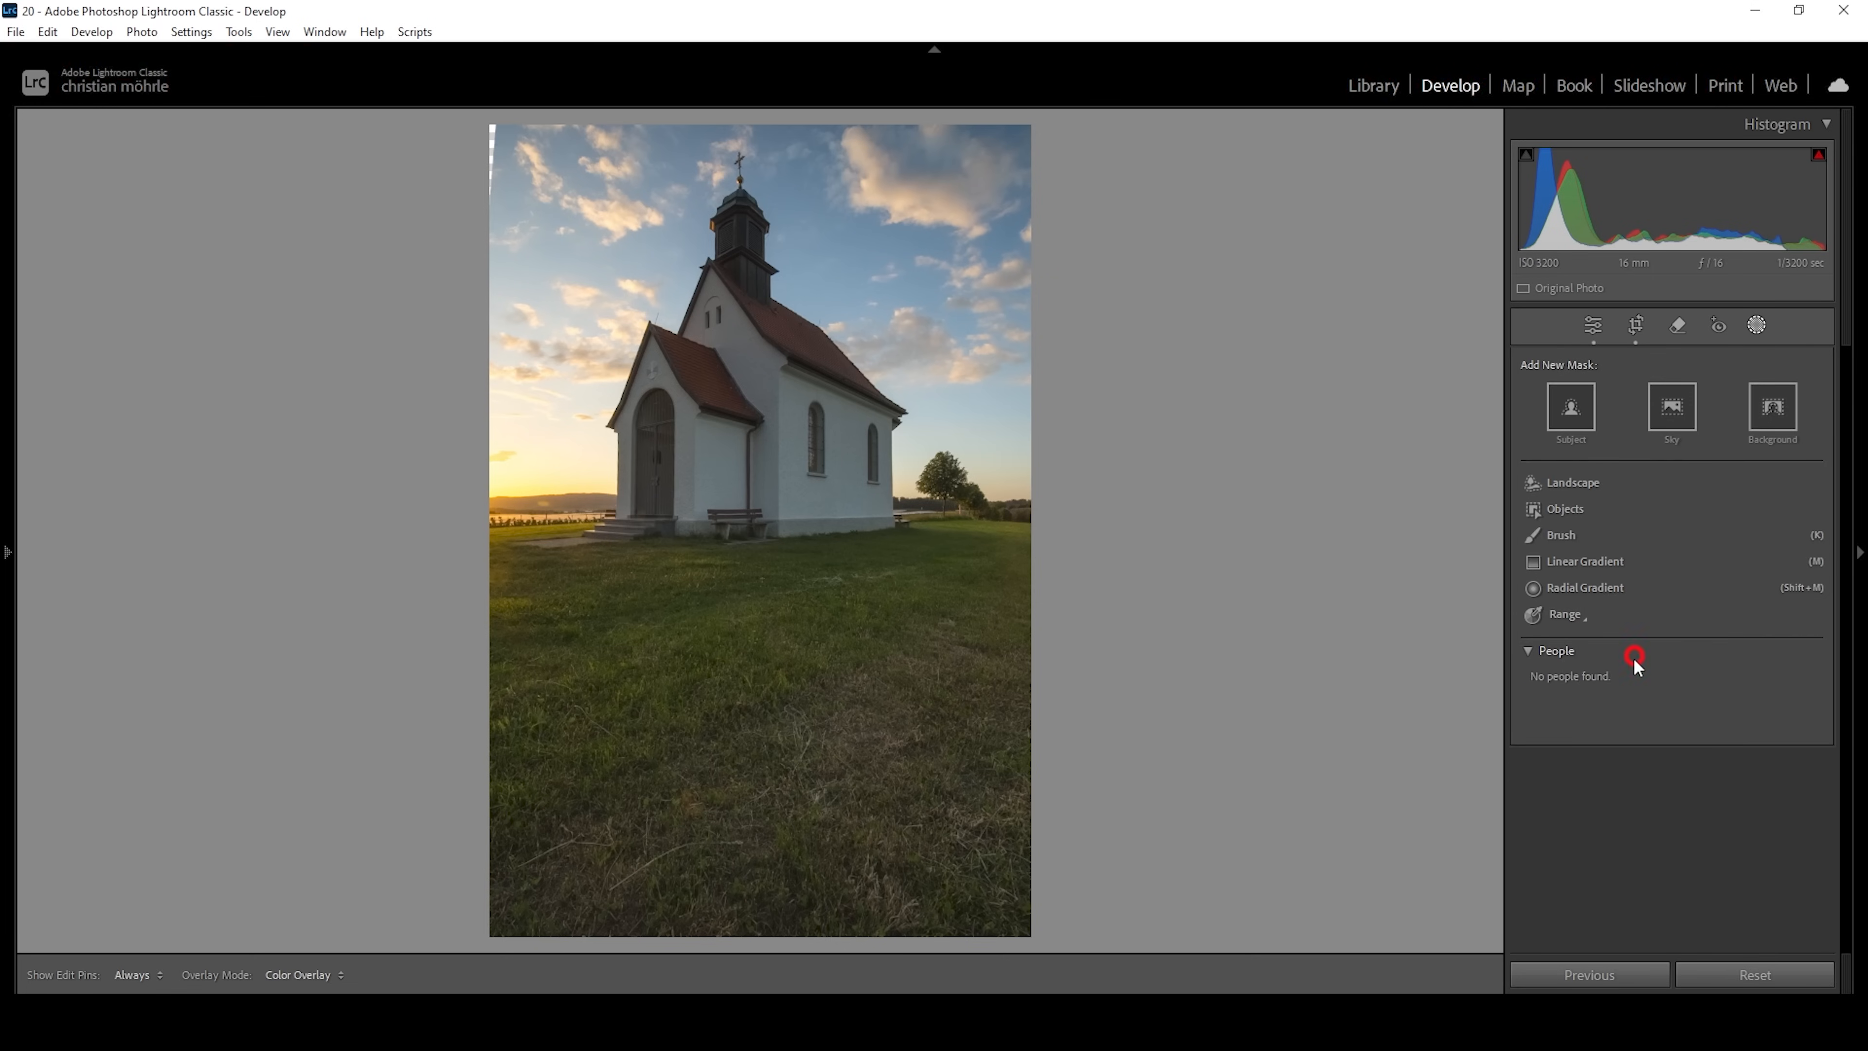
pyautogui.click(798, 193)
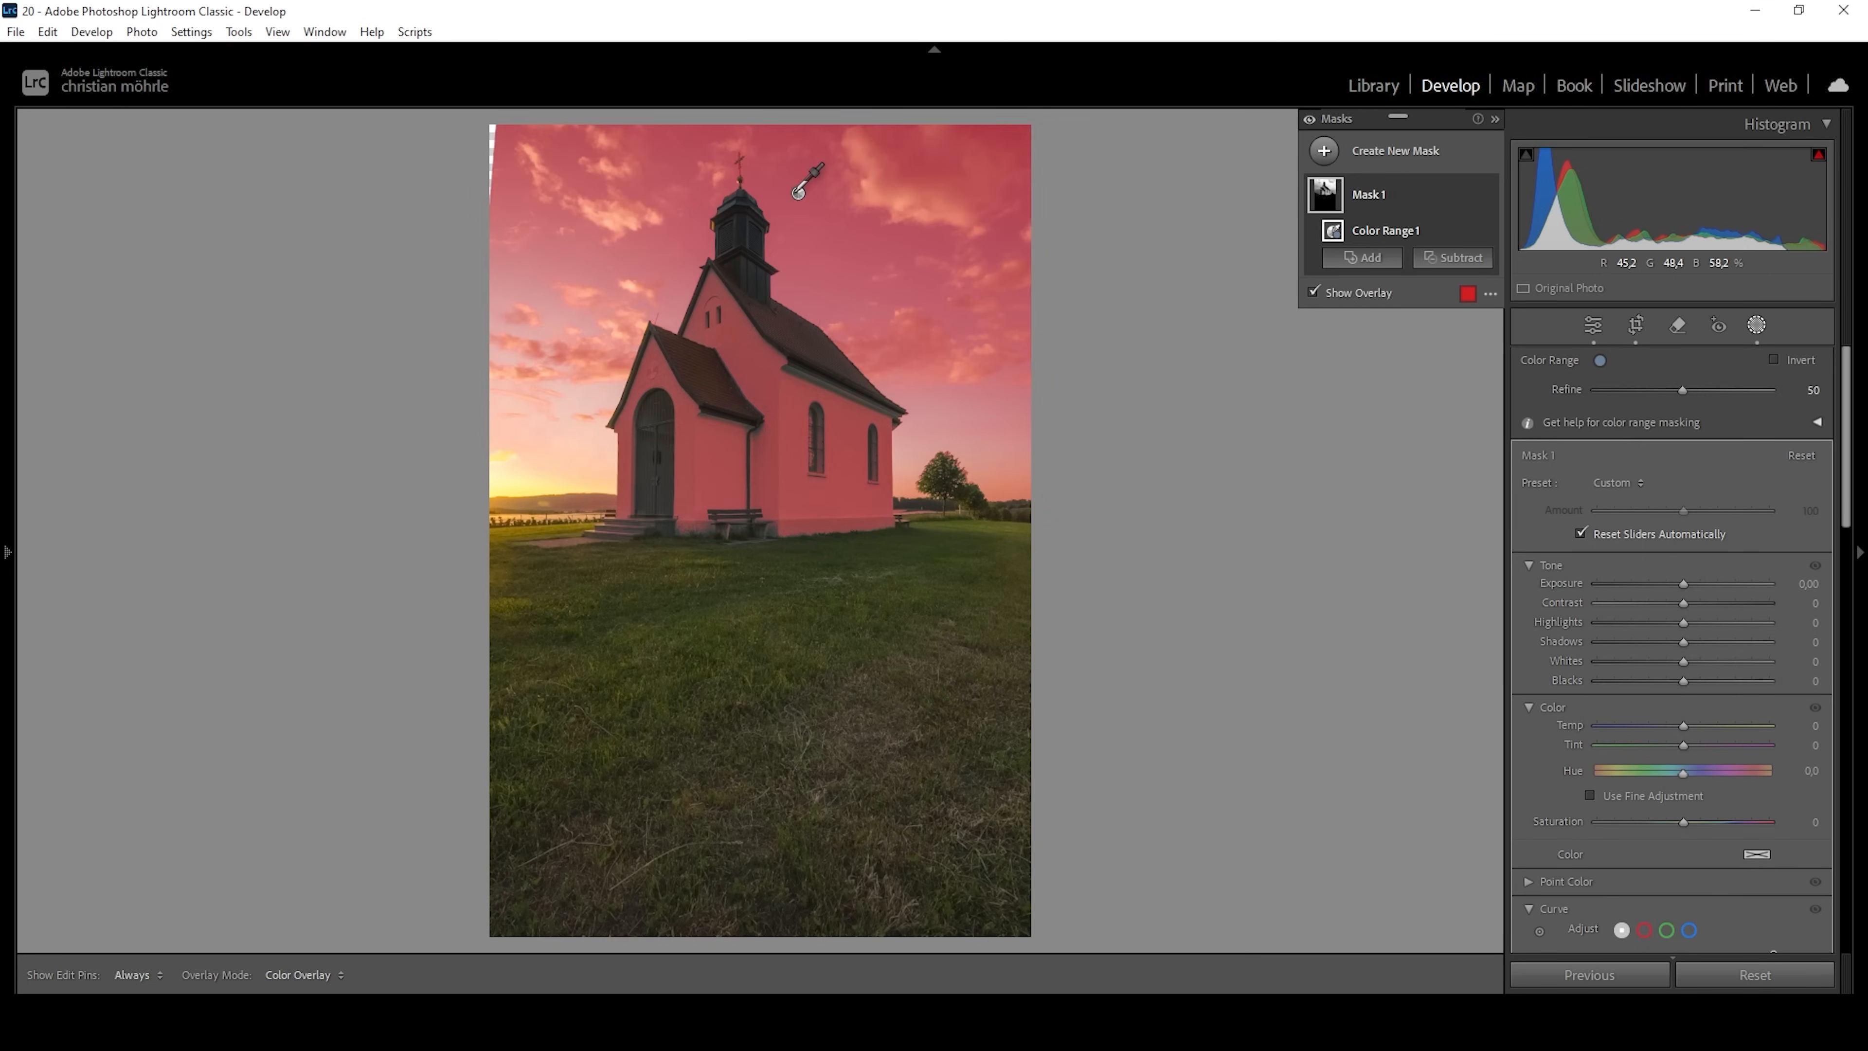
# Intersect the blue-sky Color Range mask with a Select Sky selection so the church is excluded.
pyautogui.rightClick(1462, 195)
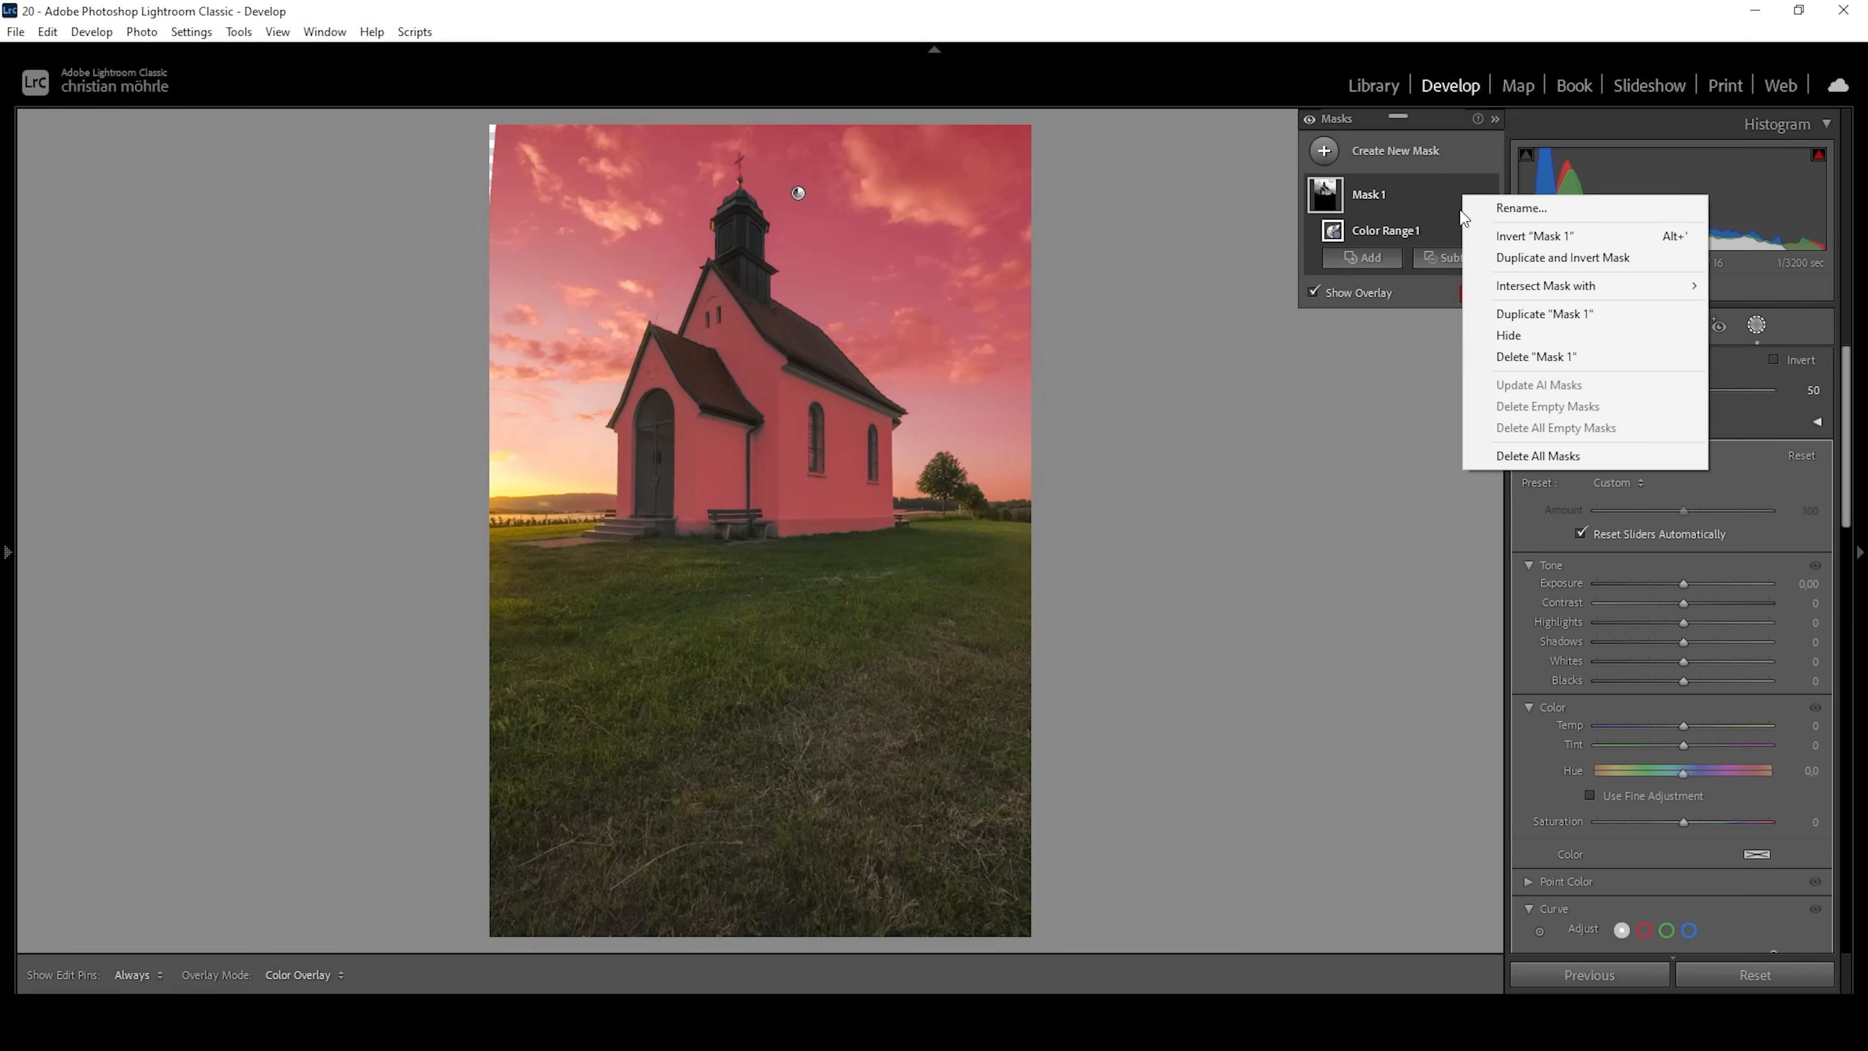
pyautogui.moveTo(1508, 287)
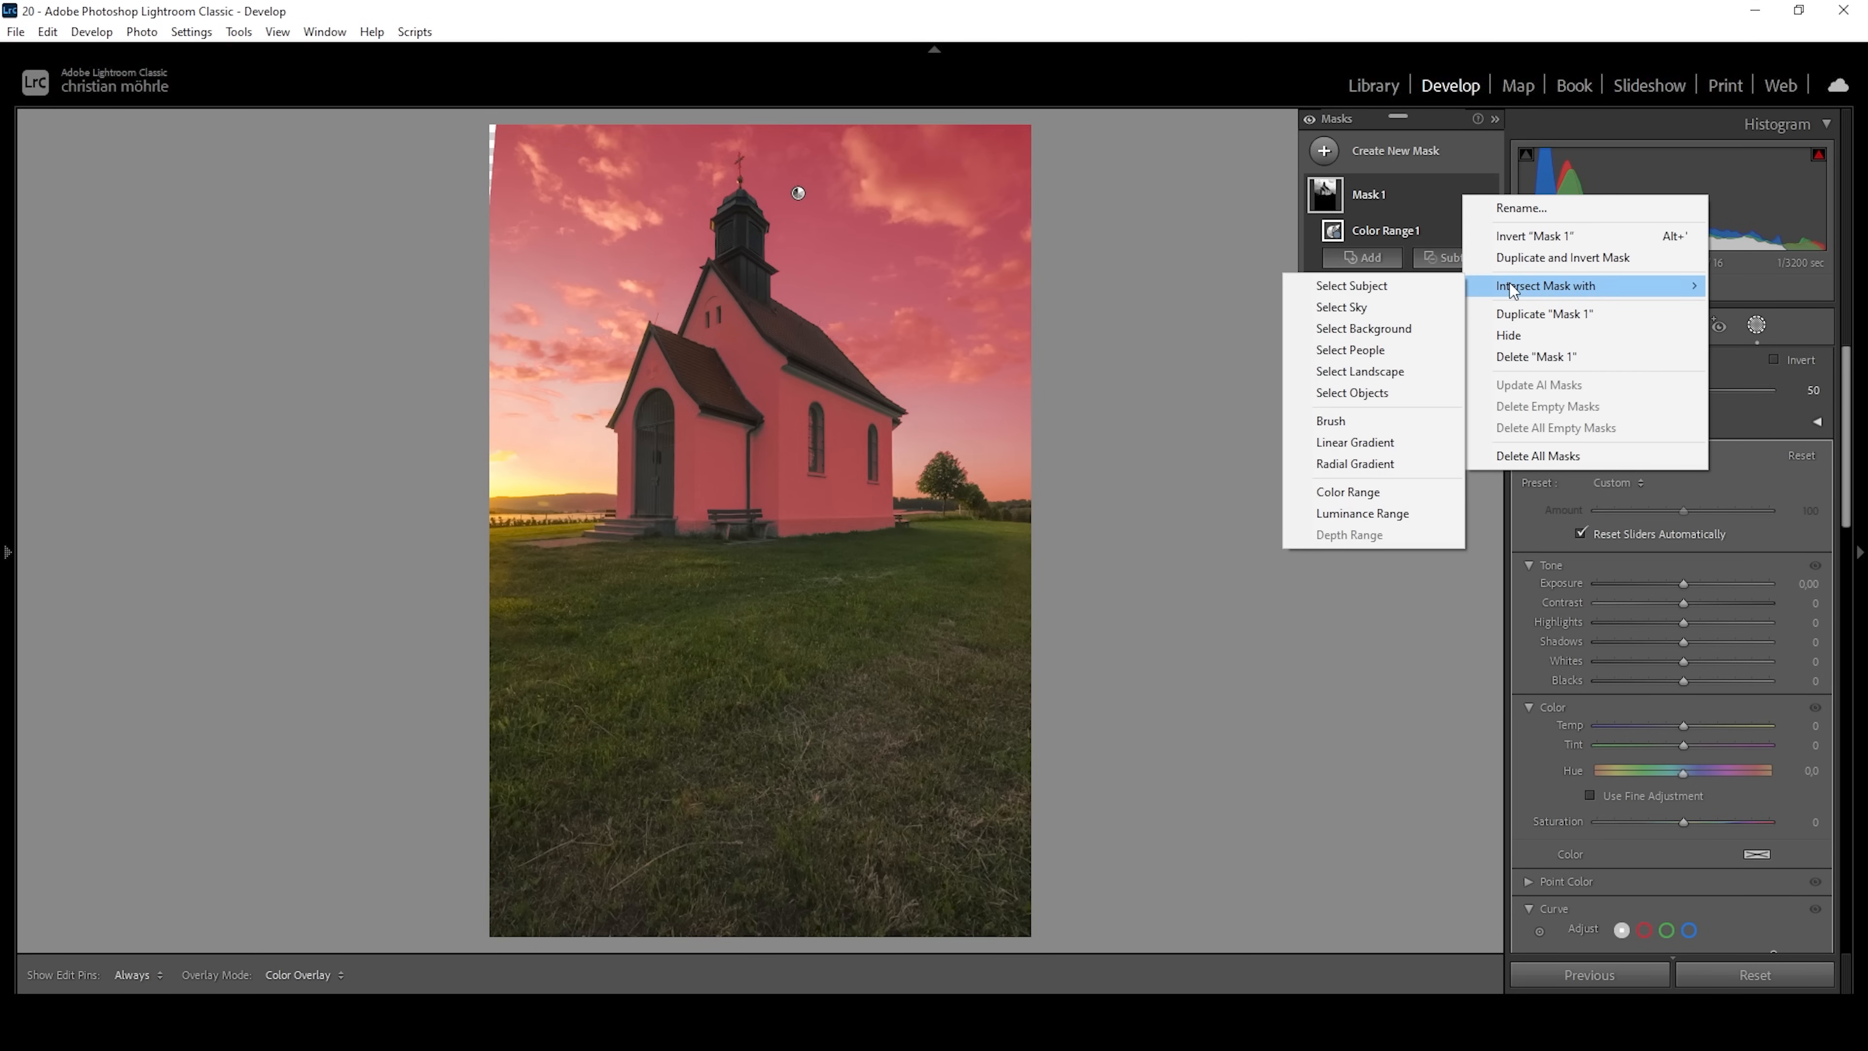
pyautogui.click(1362, 302)
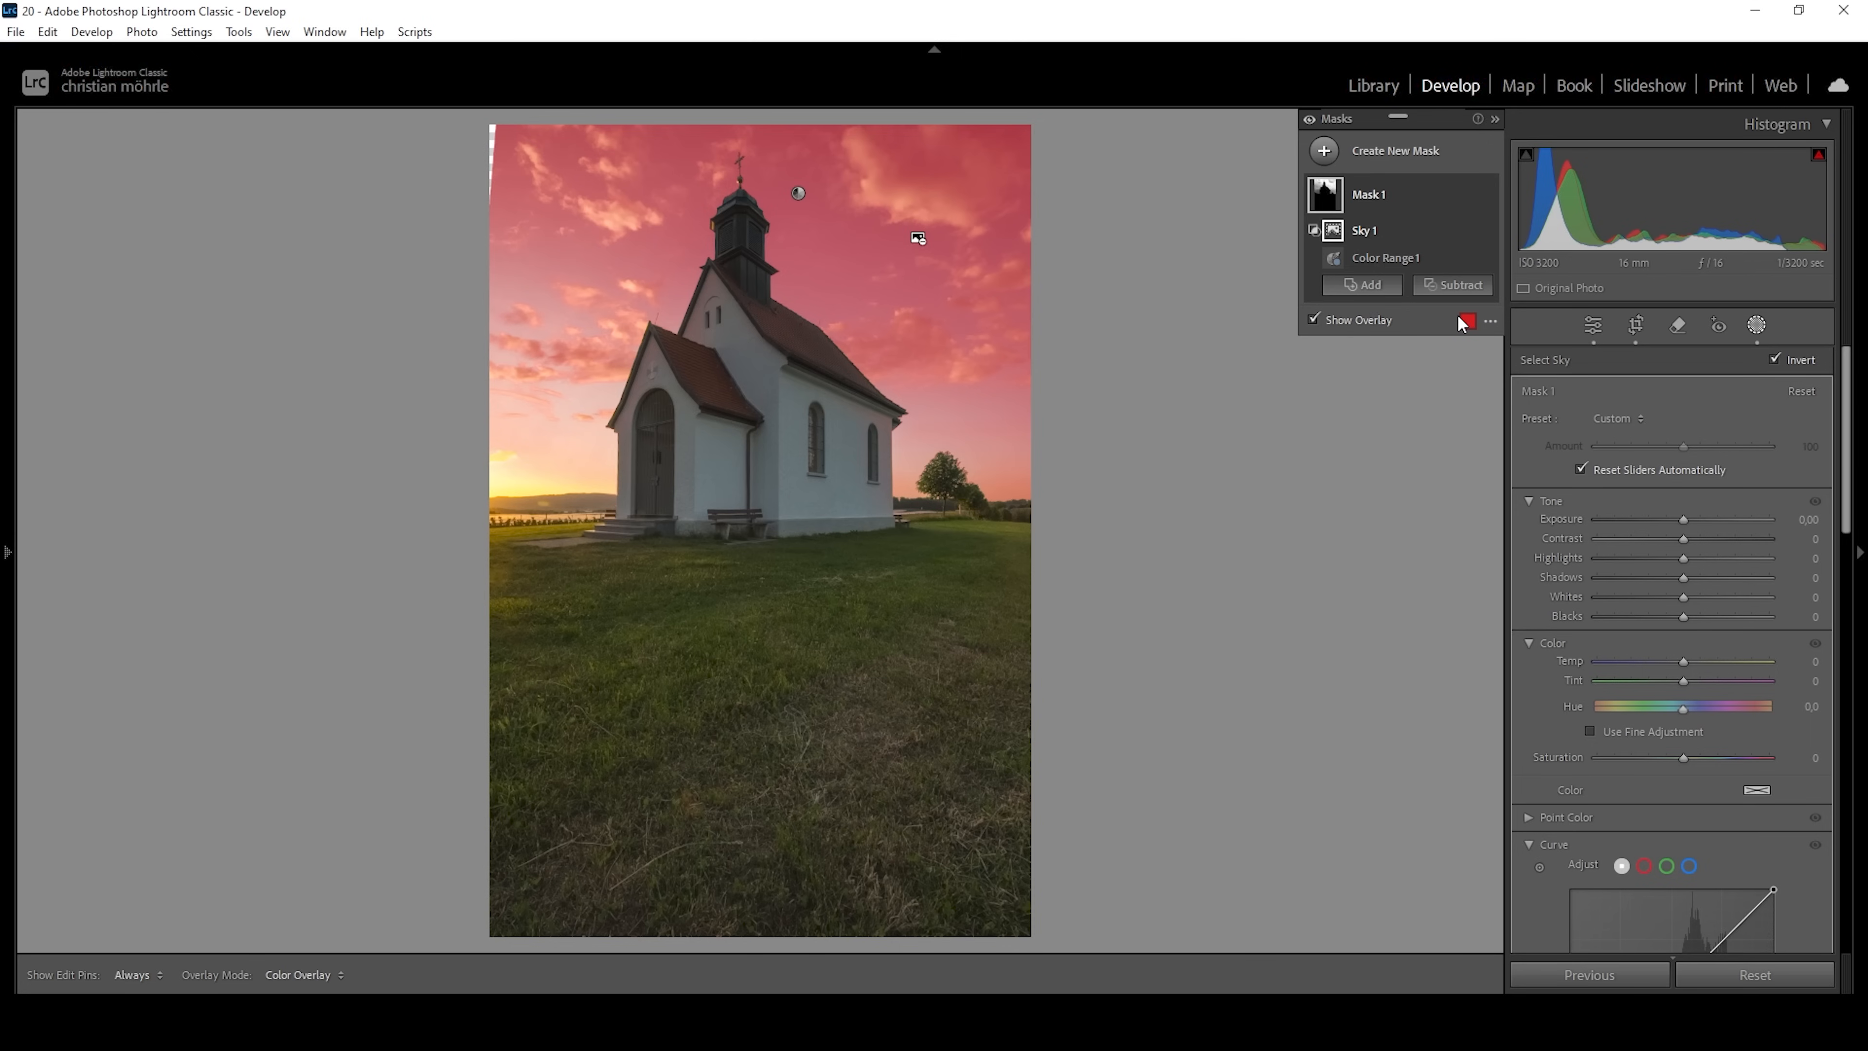
# Subtract a slightly tilted linear gradient from the mask, running from the base of the church up to the top of the sky.
pyautogui.click(1451, 283)
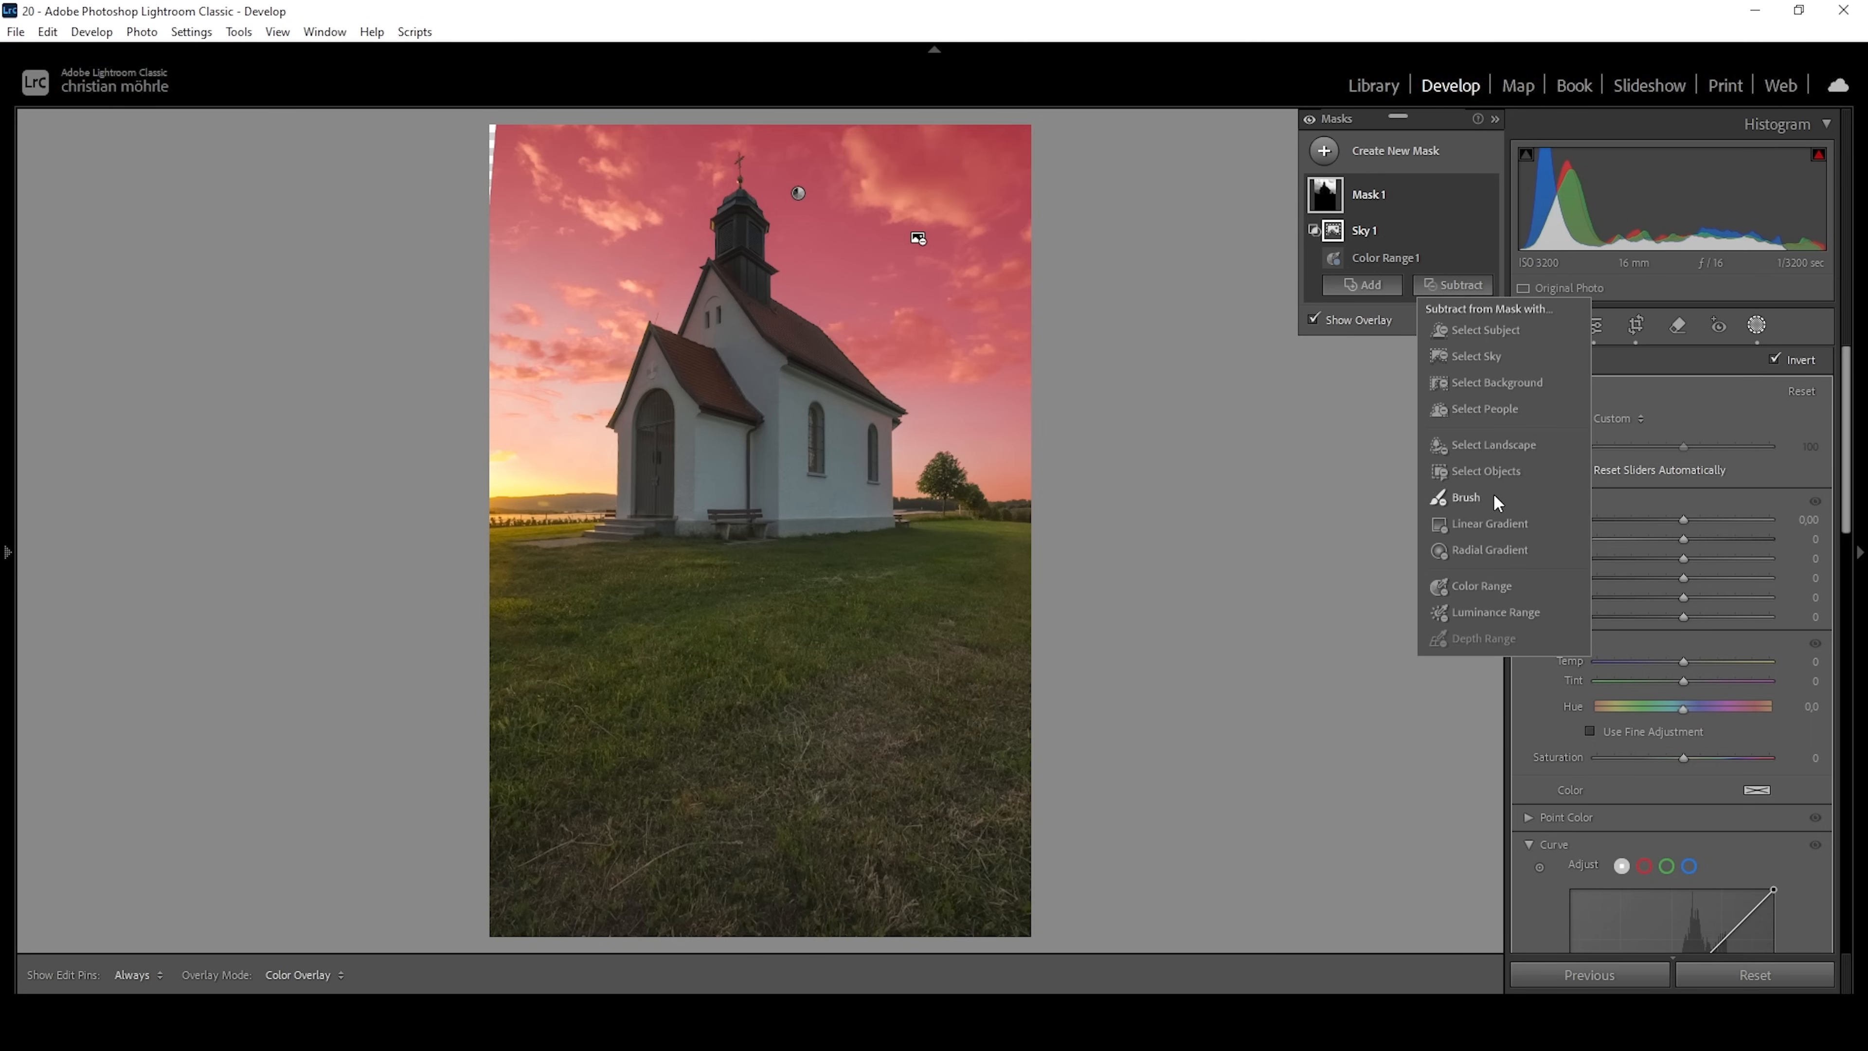
pyautogui.click(1488, 523)
pyautogui.moveTo(762, 458); pyautogui.dragTo(804, 152)
pyautogui.moveTo(764, 465); pyautogui.dragTo(752, 521)
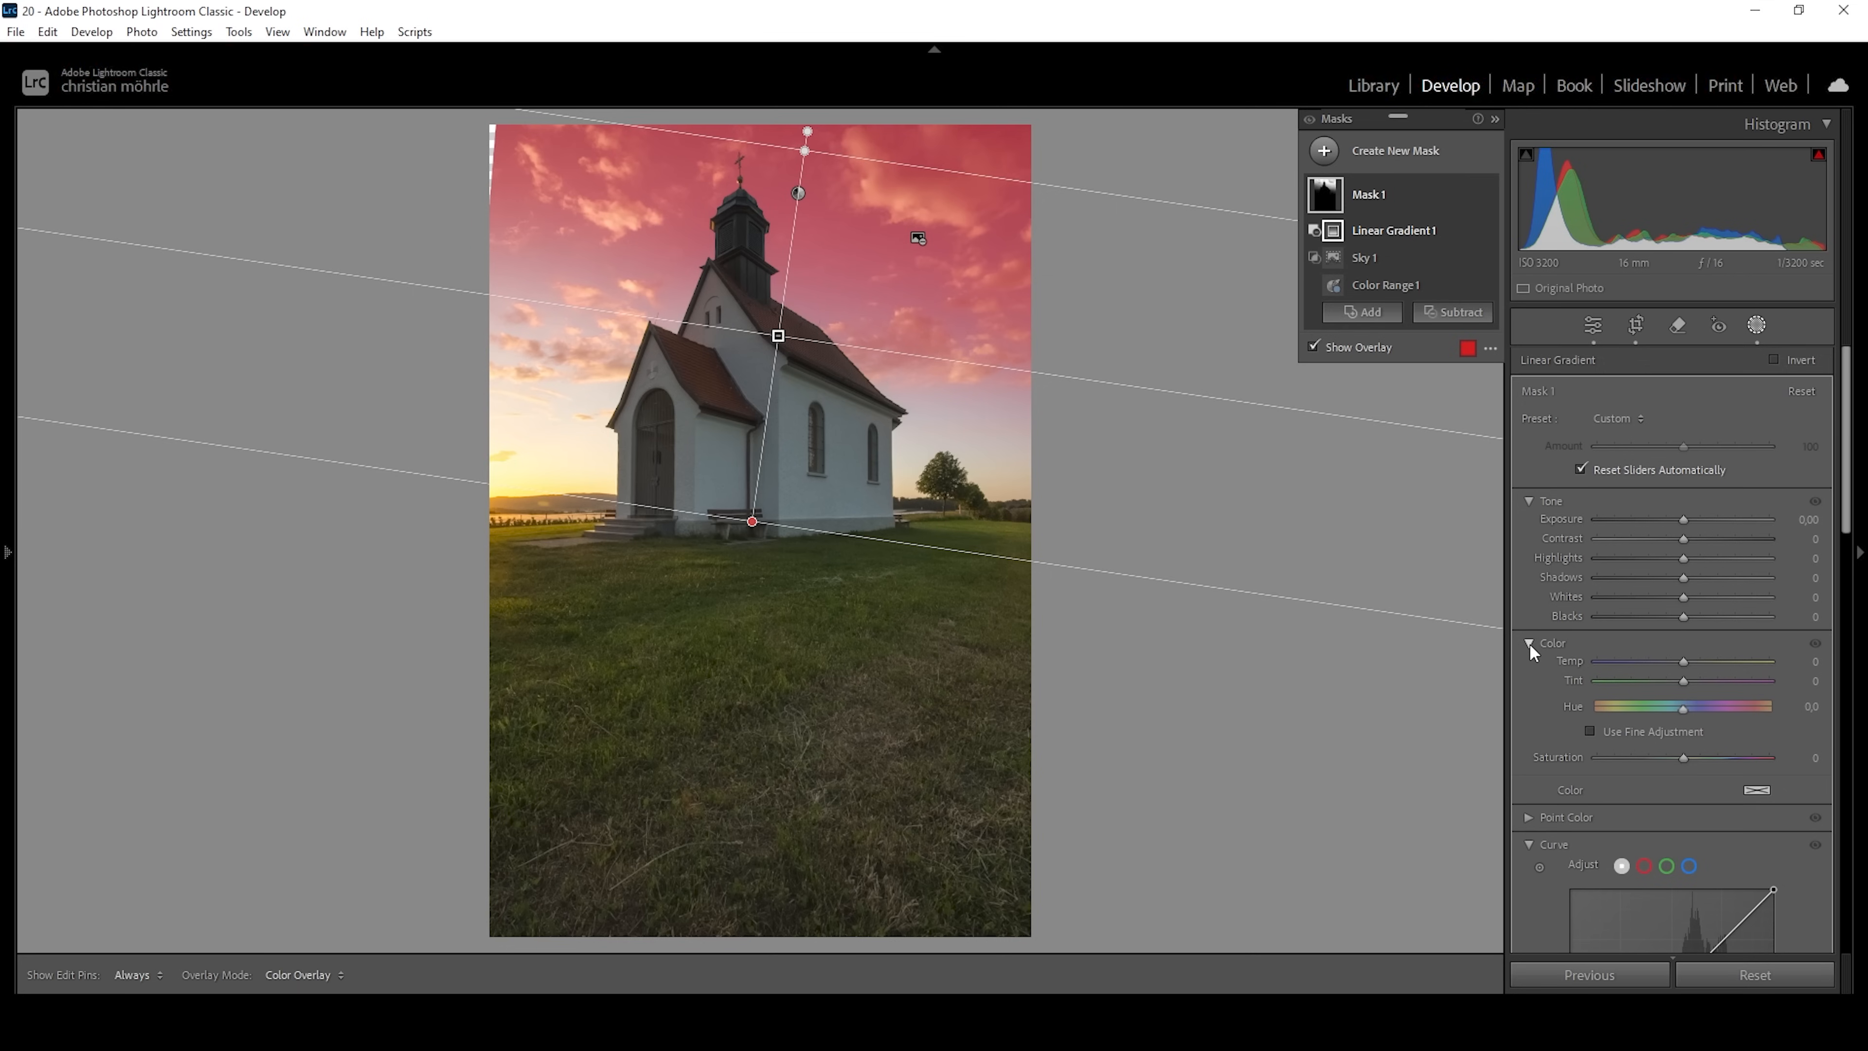
# Adjust the upper-sky mask with Blacks at -58, Contrast at 15 and Temp at 17, and raise Clarity slightly.
pyautogui.moveTo(1685, 616); pyautogui.dragTo(1664, 621)
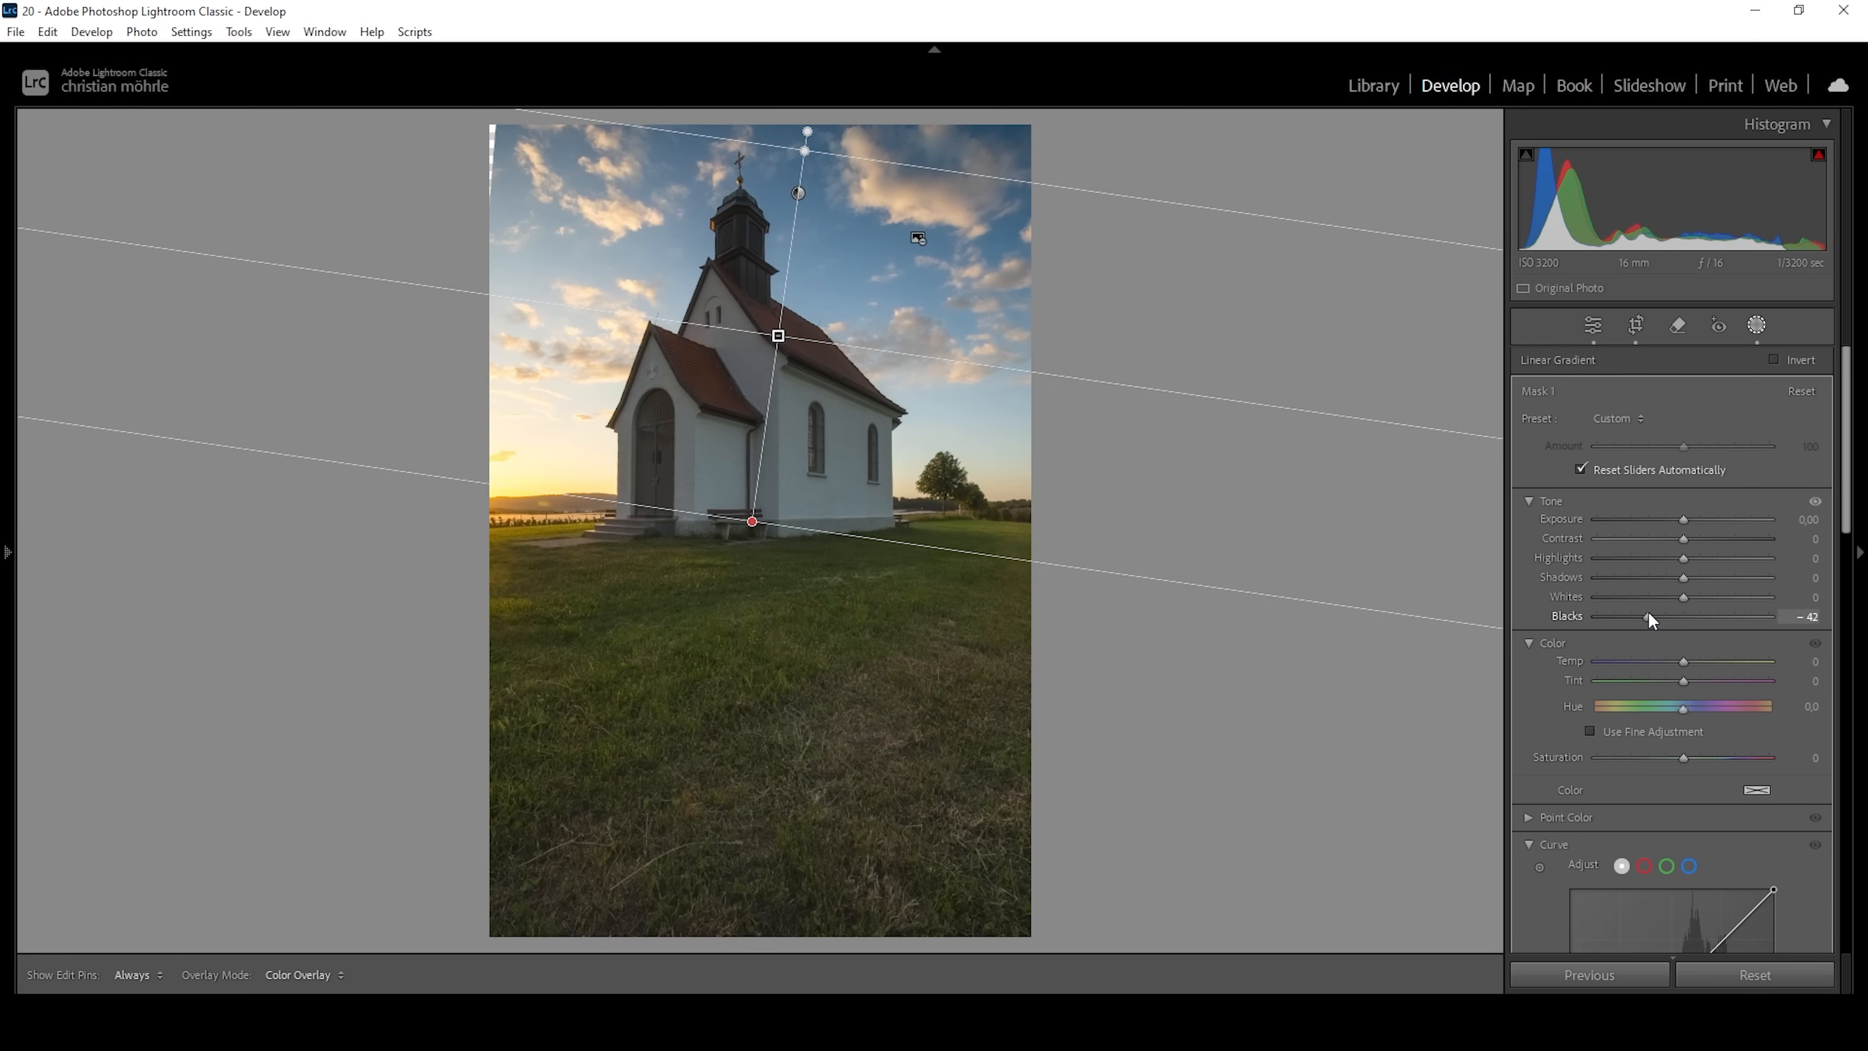
pyautogui.moveTo(1646, 613); pyautogui.dragTo(1637, 608)
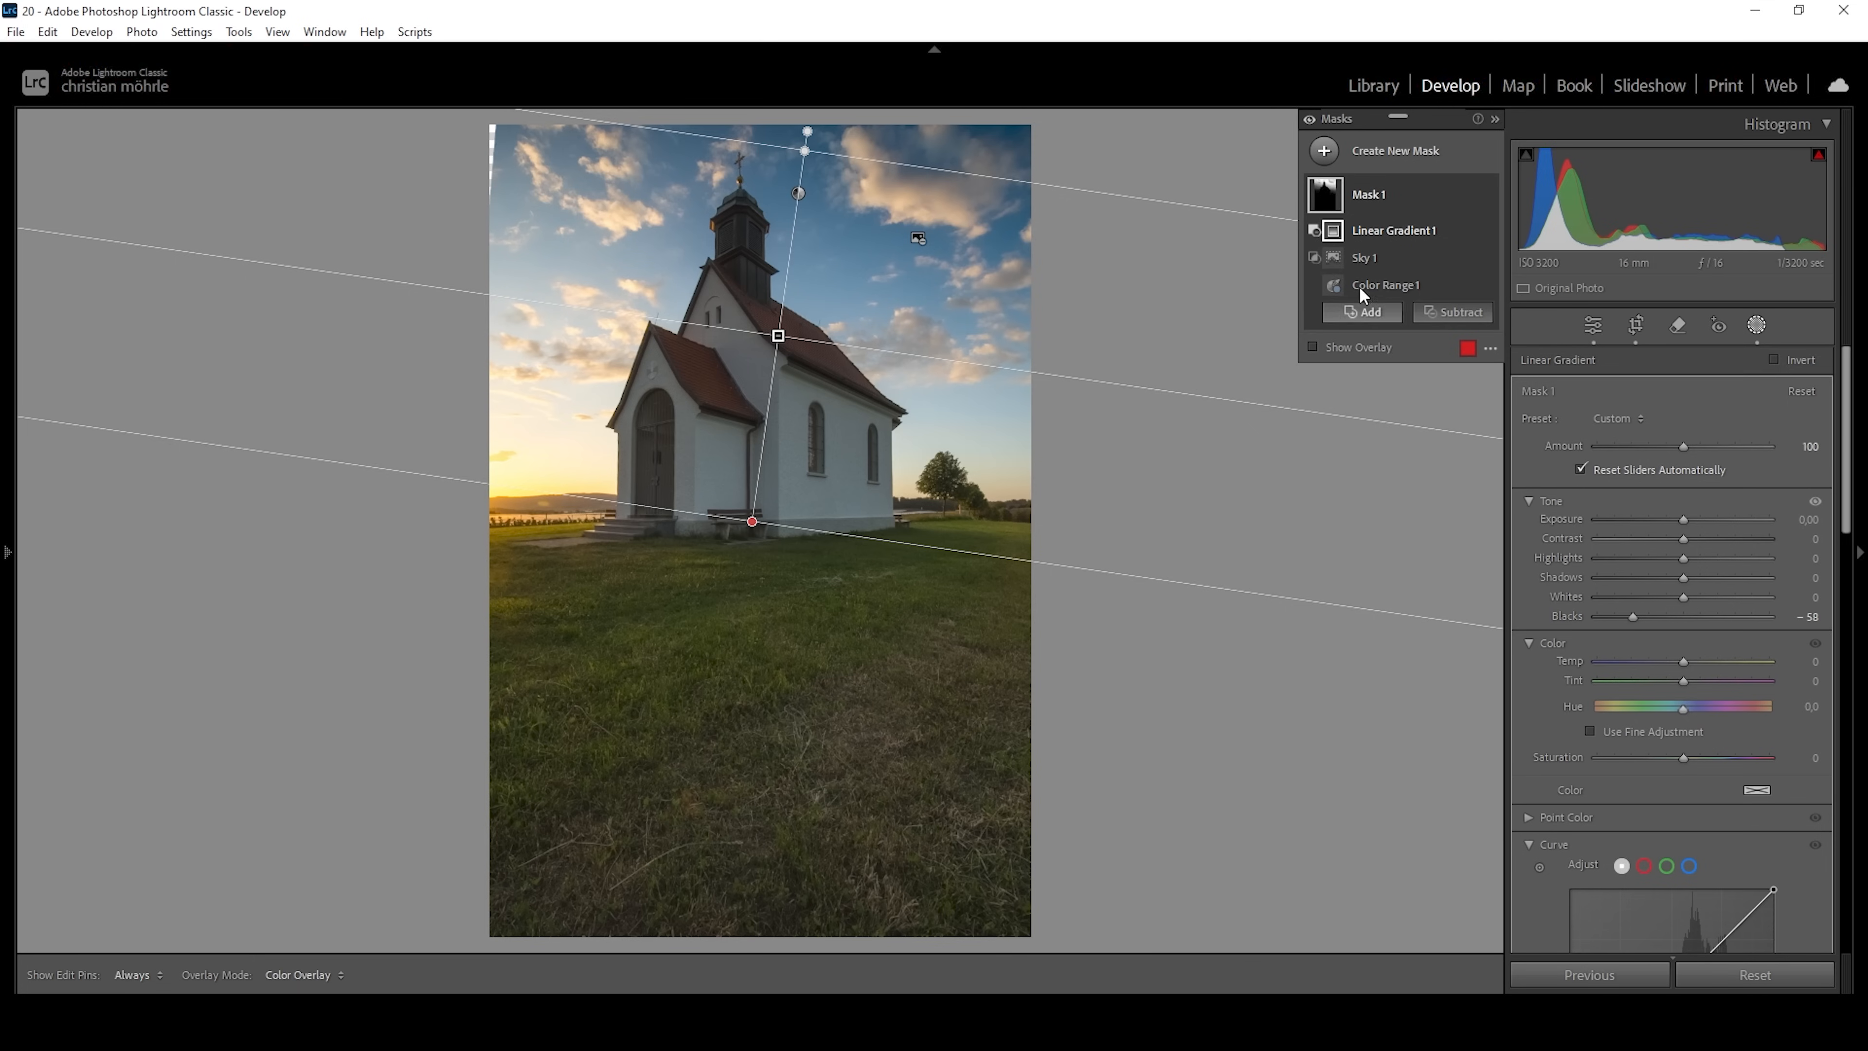
pyautogui.moveTo(1684, 539); pyautogui.dragTo(1699, 539)
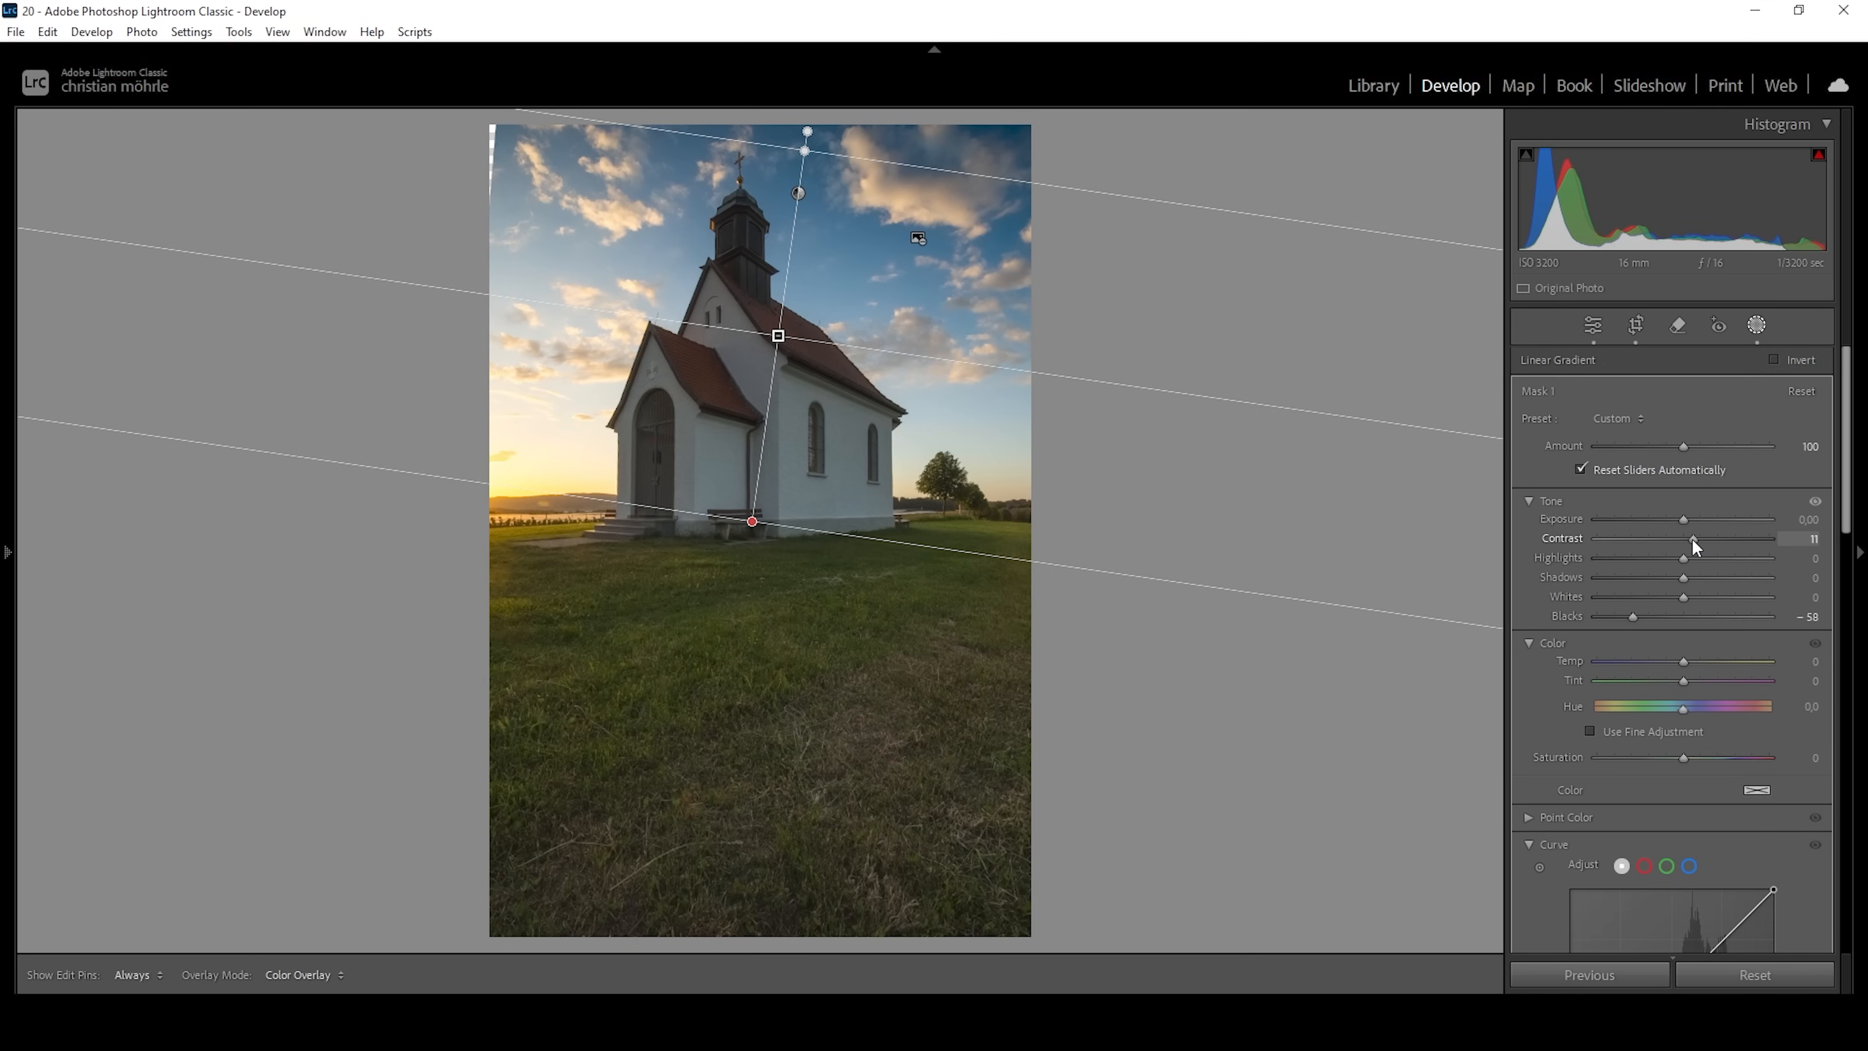
pyautogui.scroll(-5, 1692, 625)
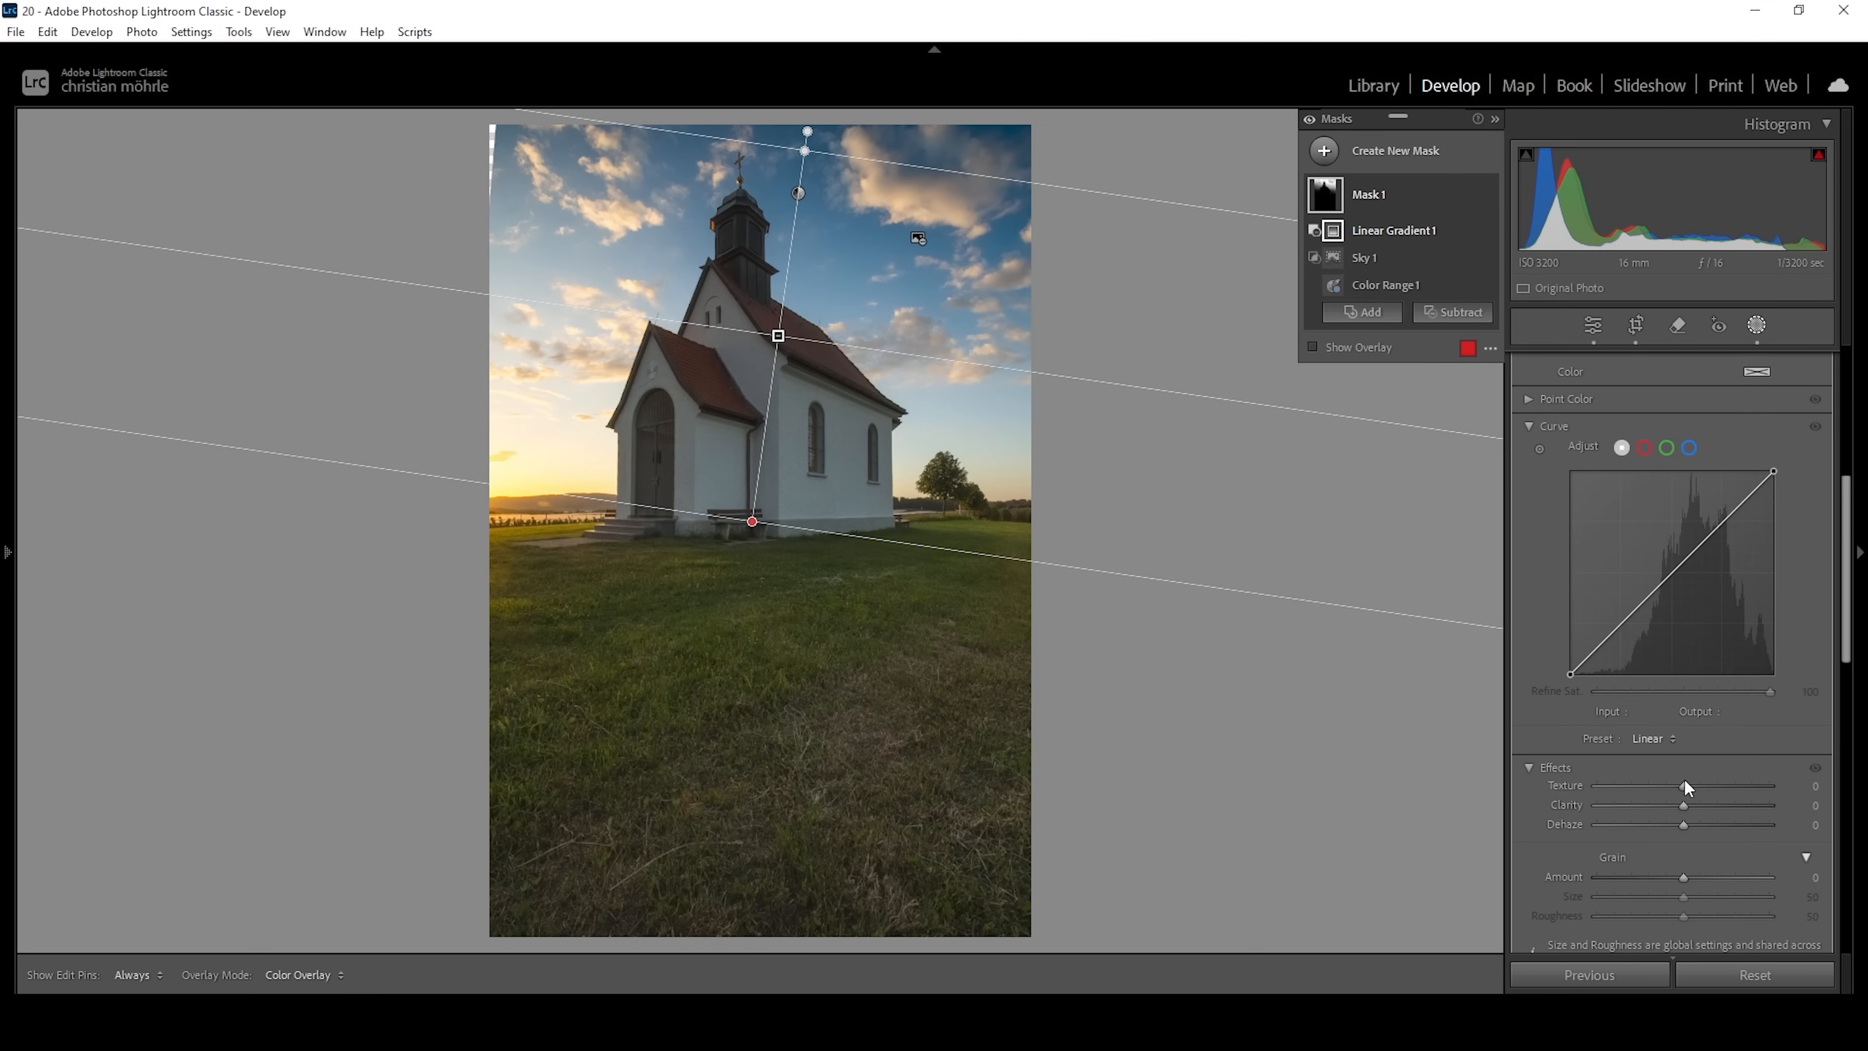
pyautogui.moveTo(1684, 806); pyautogui.dragTo(1692, 804)
pyautogui.scroll(5, 1765, 603)
pyautogui.moveTo(1684, 524); pyautogui.dragTo(1688, 529)
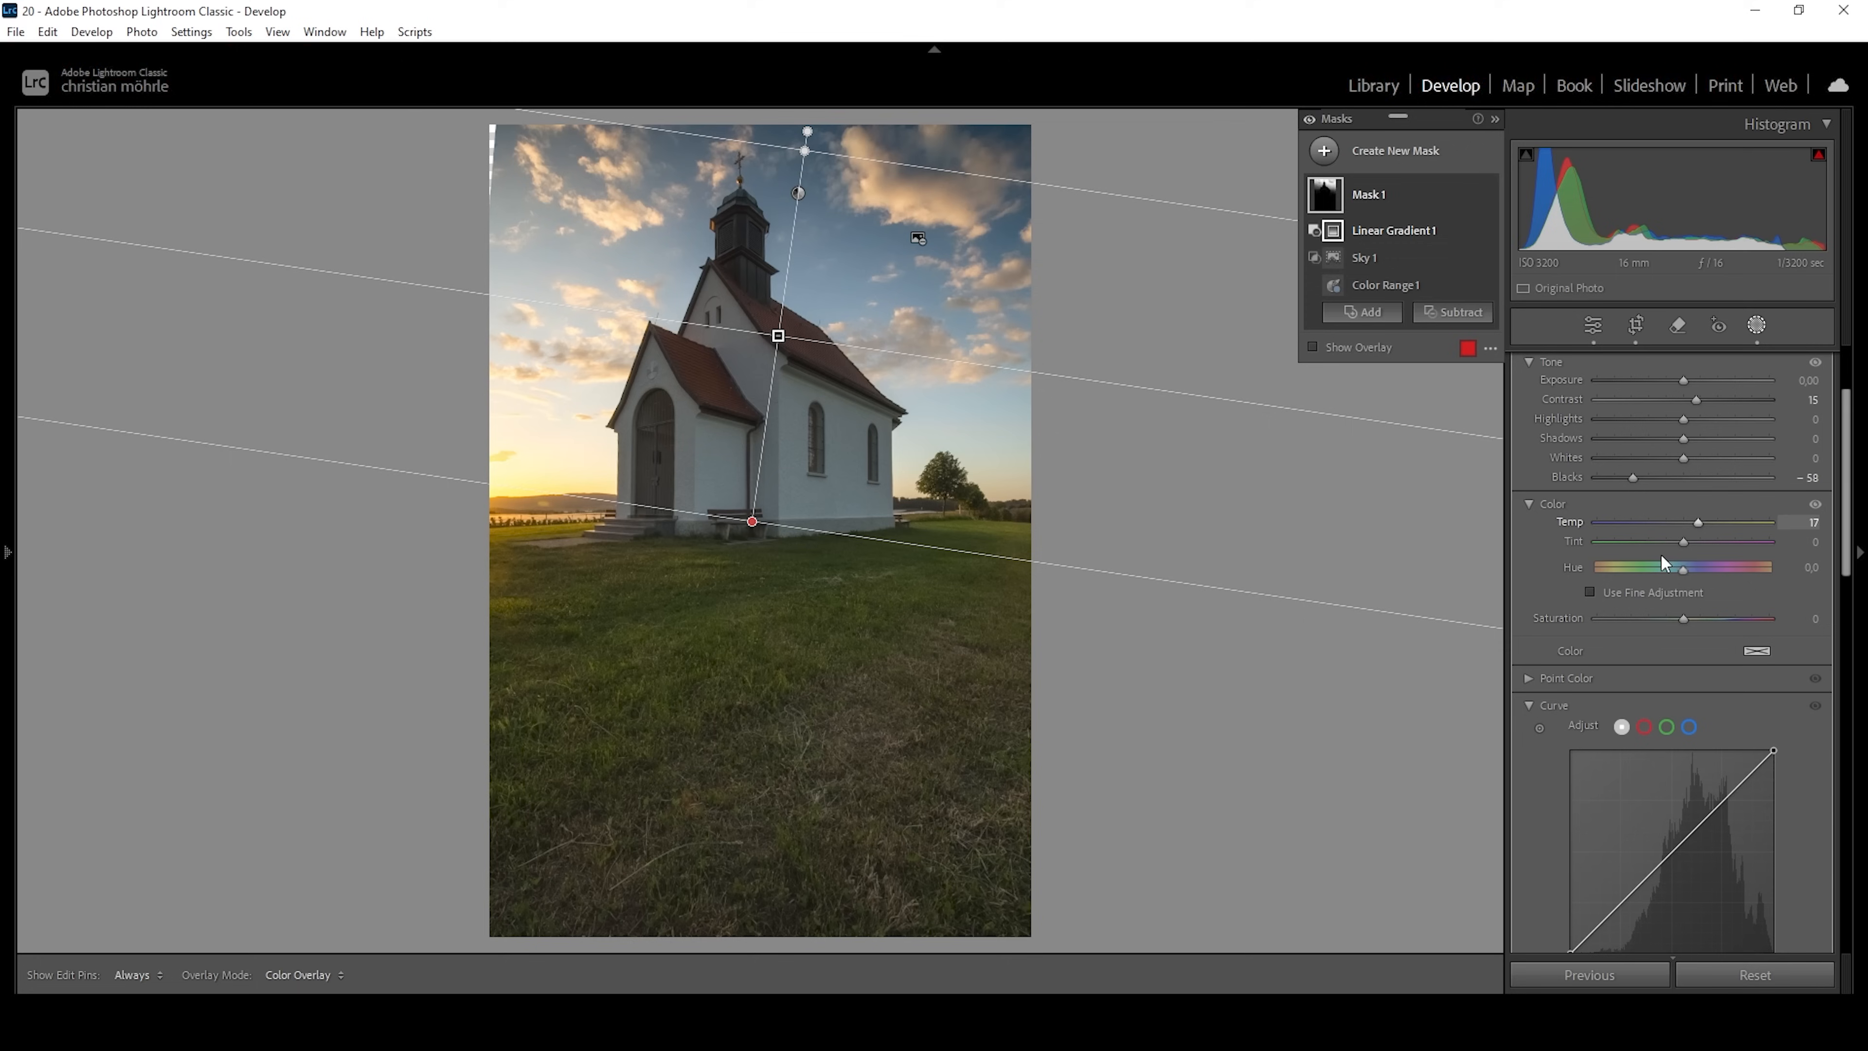
# Create a second sky mask and subtract a linear gradient from its upper part, limiting it to the sky near the horizon.
pyautogui.click(1324, 150)
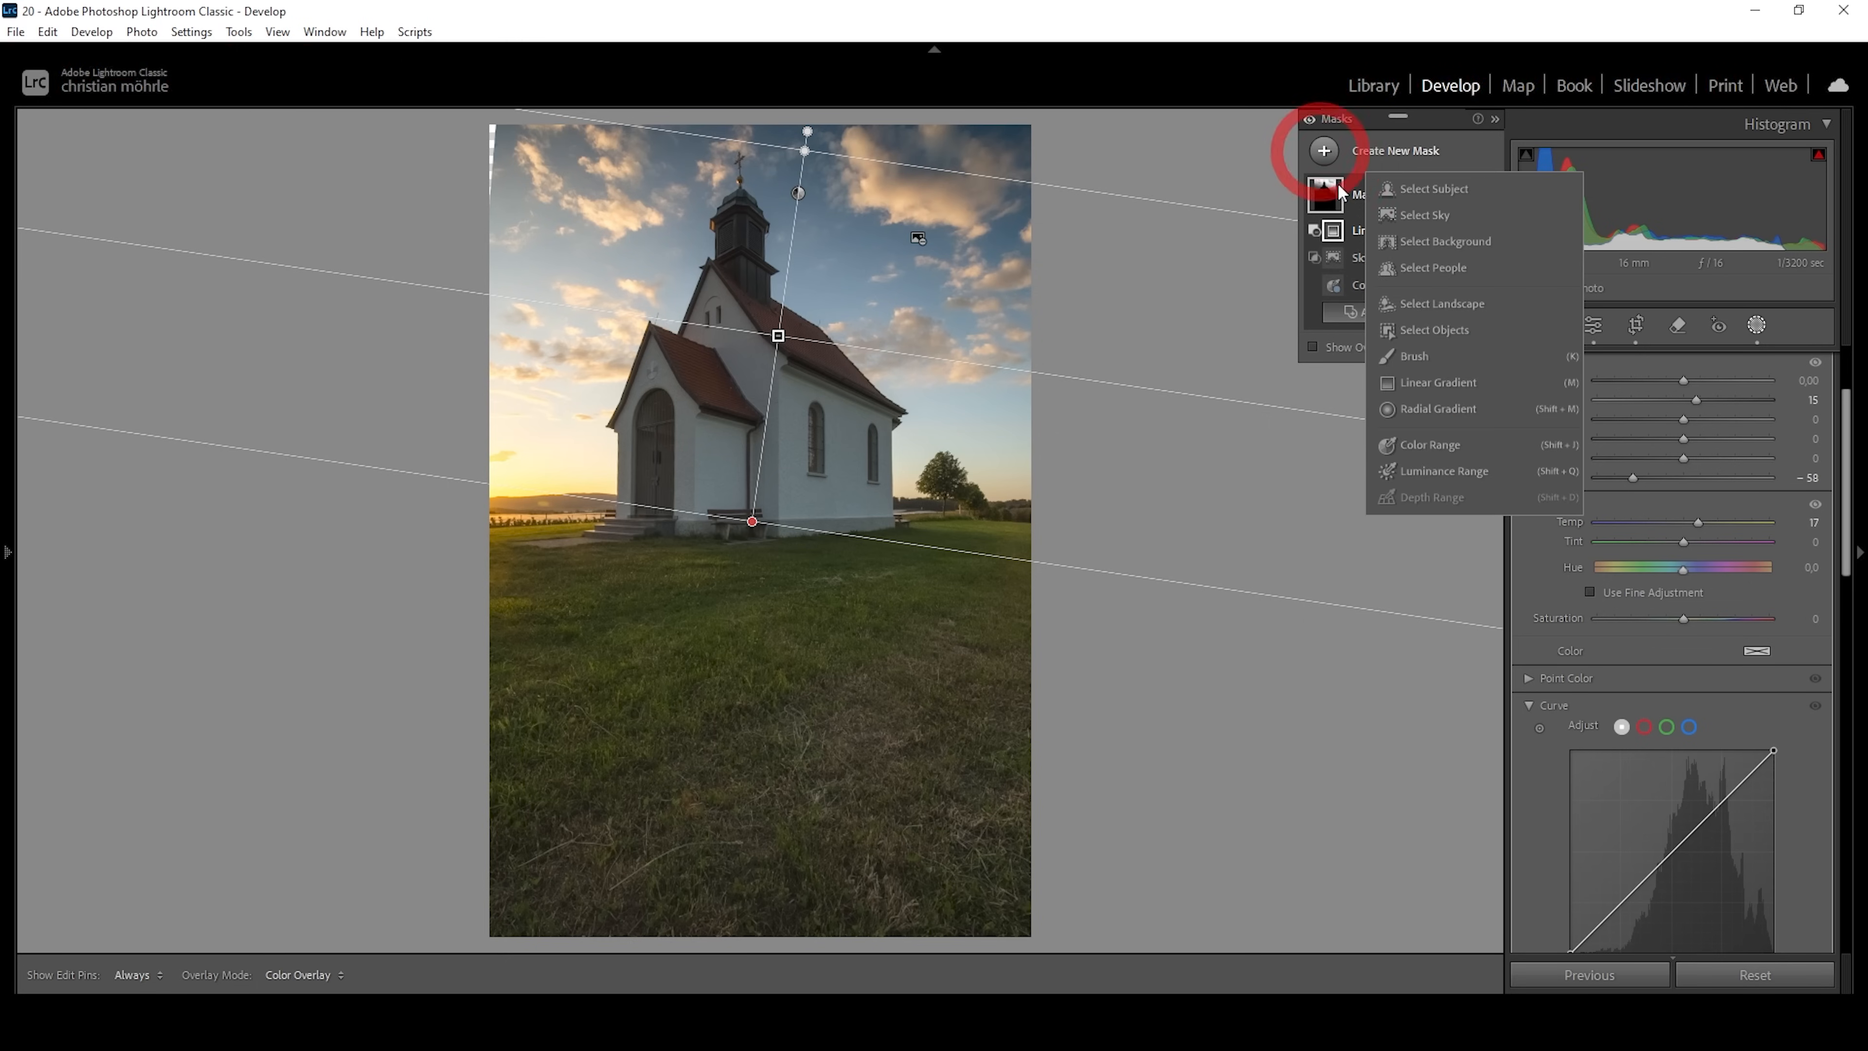
pyautogui.click(1452, 218)
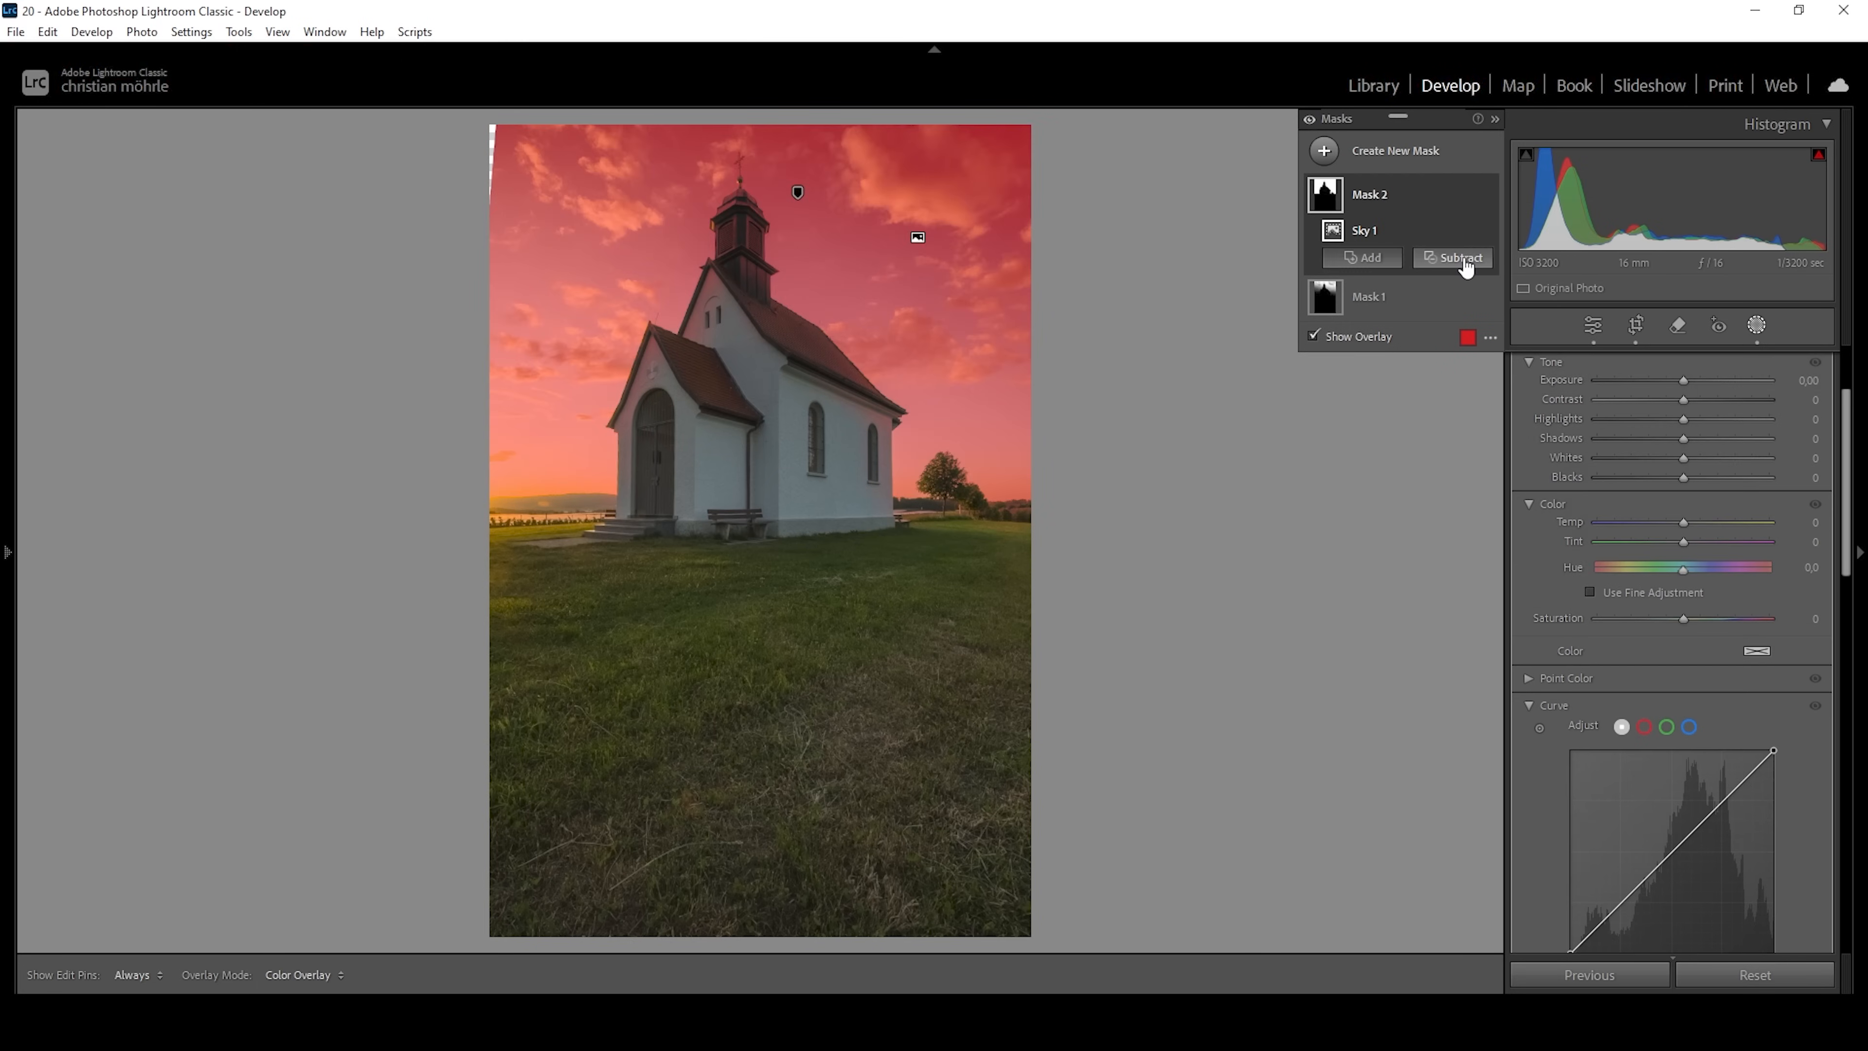
pyautogui.click(1466, 258)
pyautogui.click(1445, 504)
pyautogui.moveTo(829, 289); pyautogui.dragTo(839, 242)
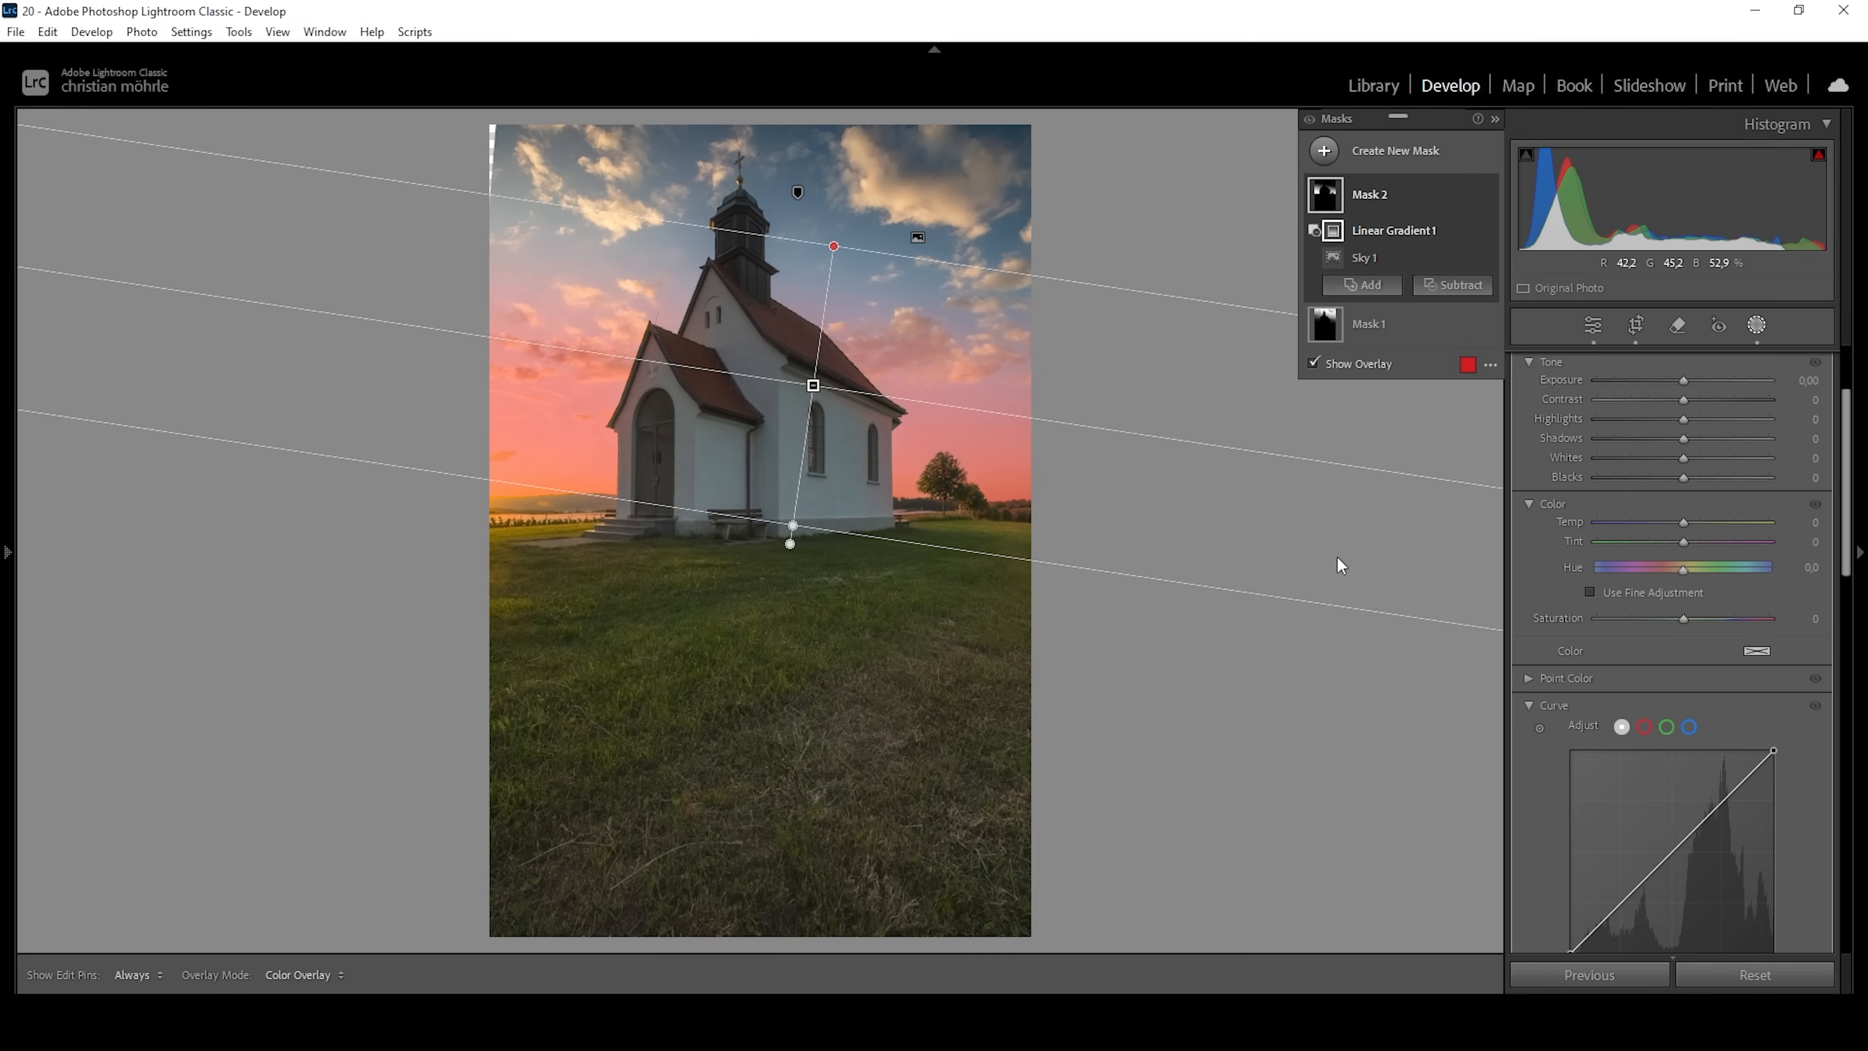
# Set the lower-sky mask's Temp to 10 and tint it orange with color hue 26 and saturation 54%.
pyautogui.moveTo(1684, 523); pyautogui.dragTo(1687, 524)
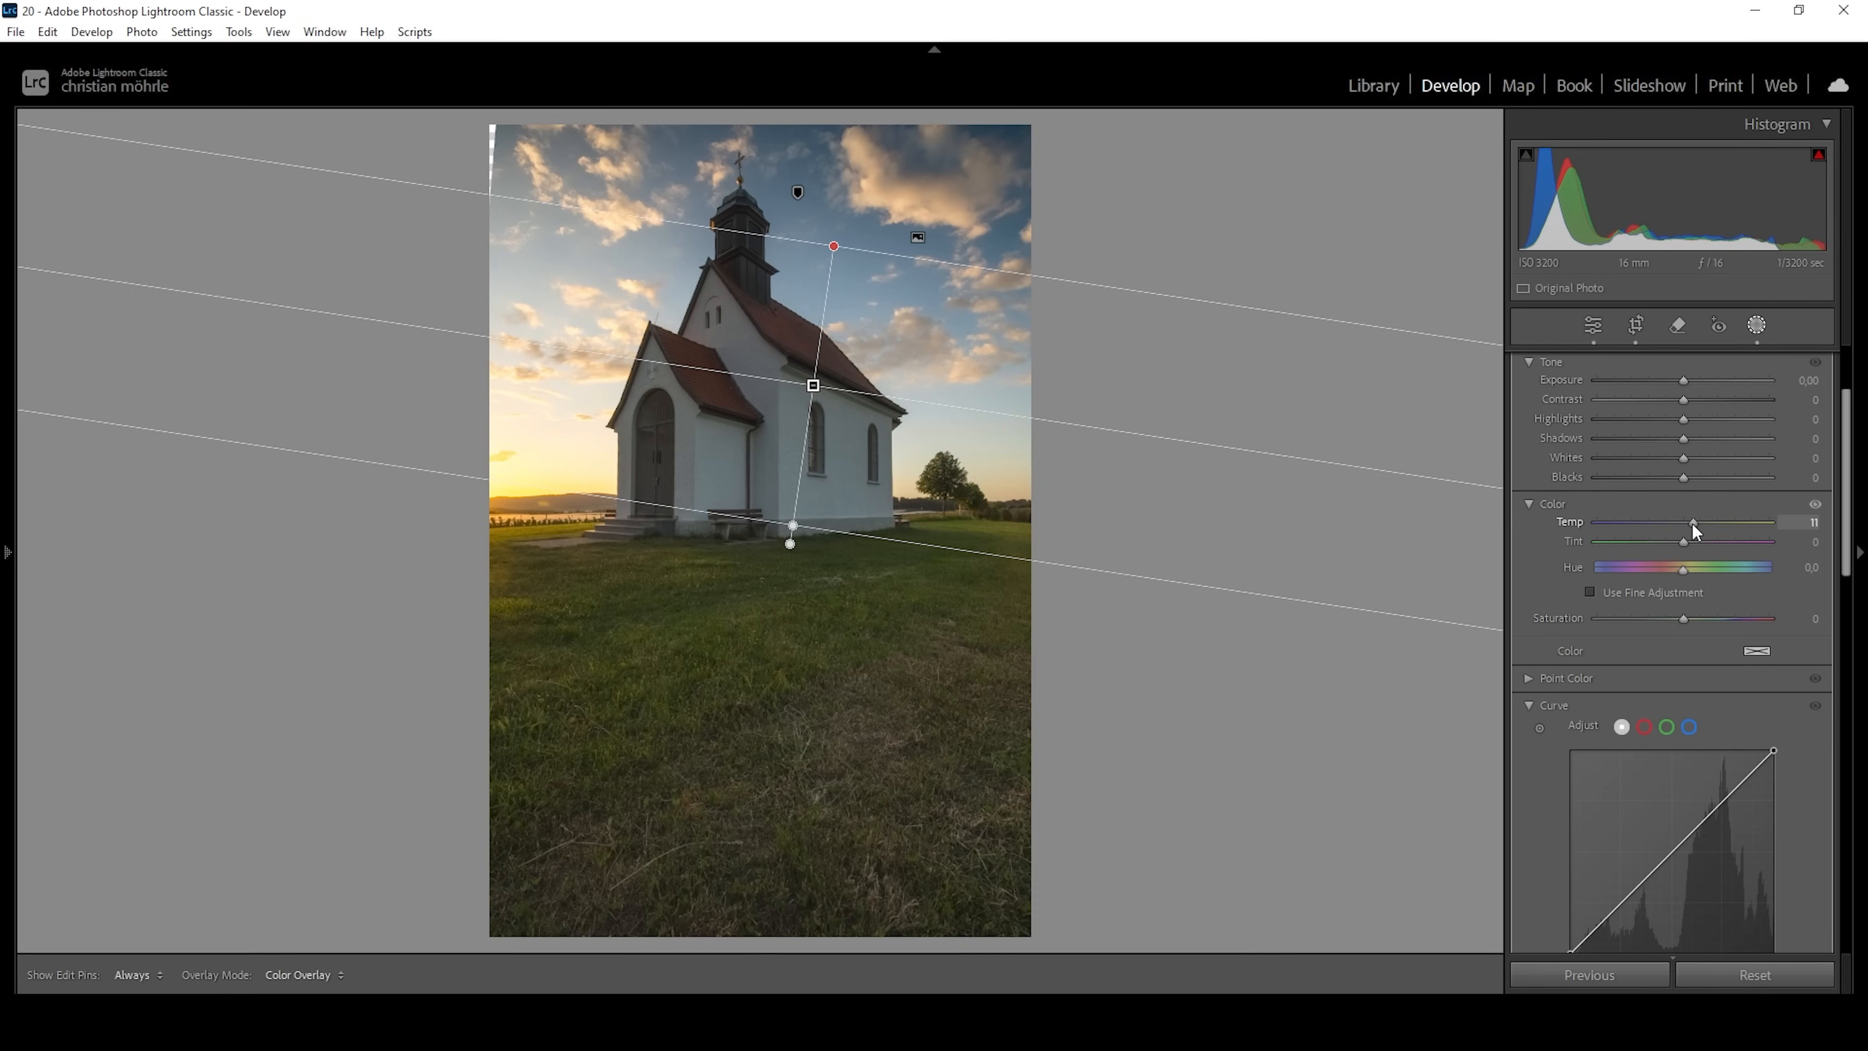
pyautogui.moveTo(1690, 523); pyautogui.dragTo(1691, 522)
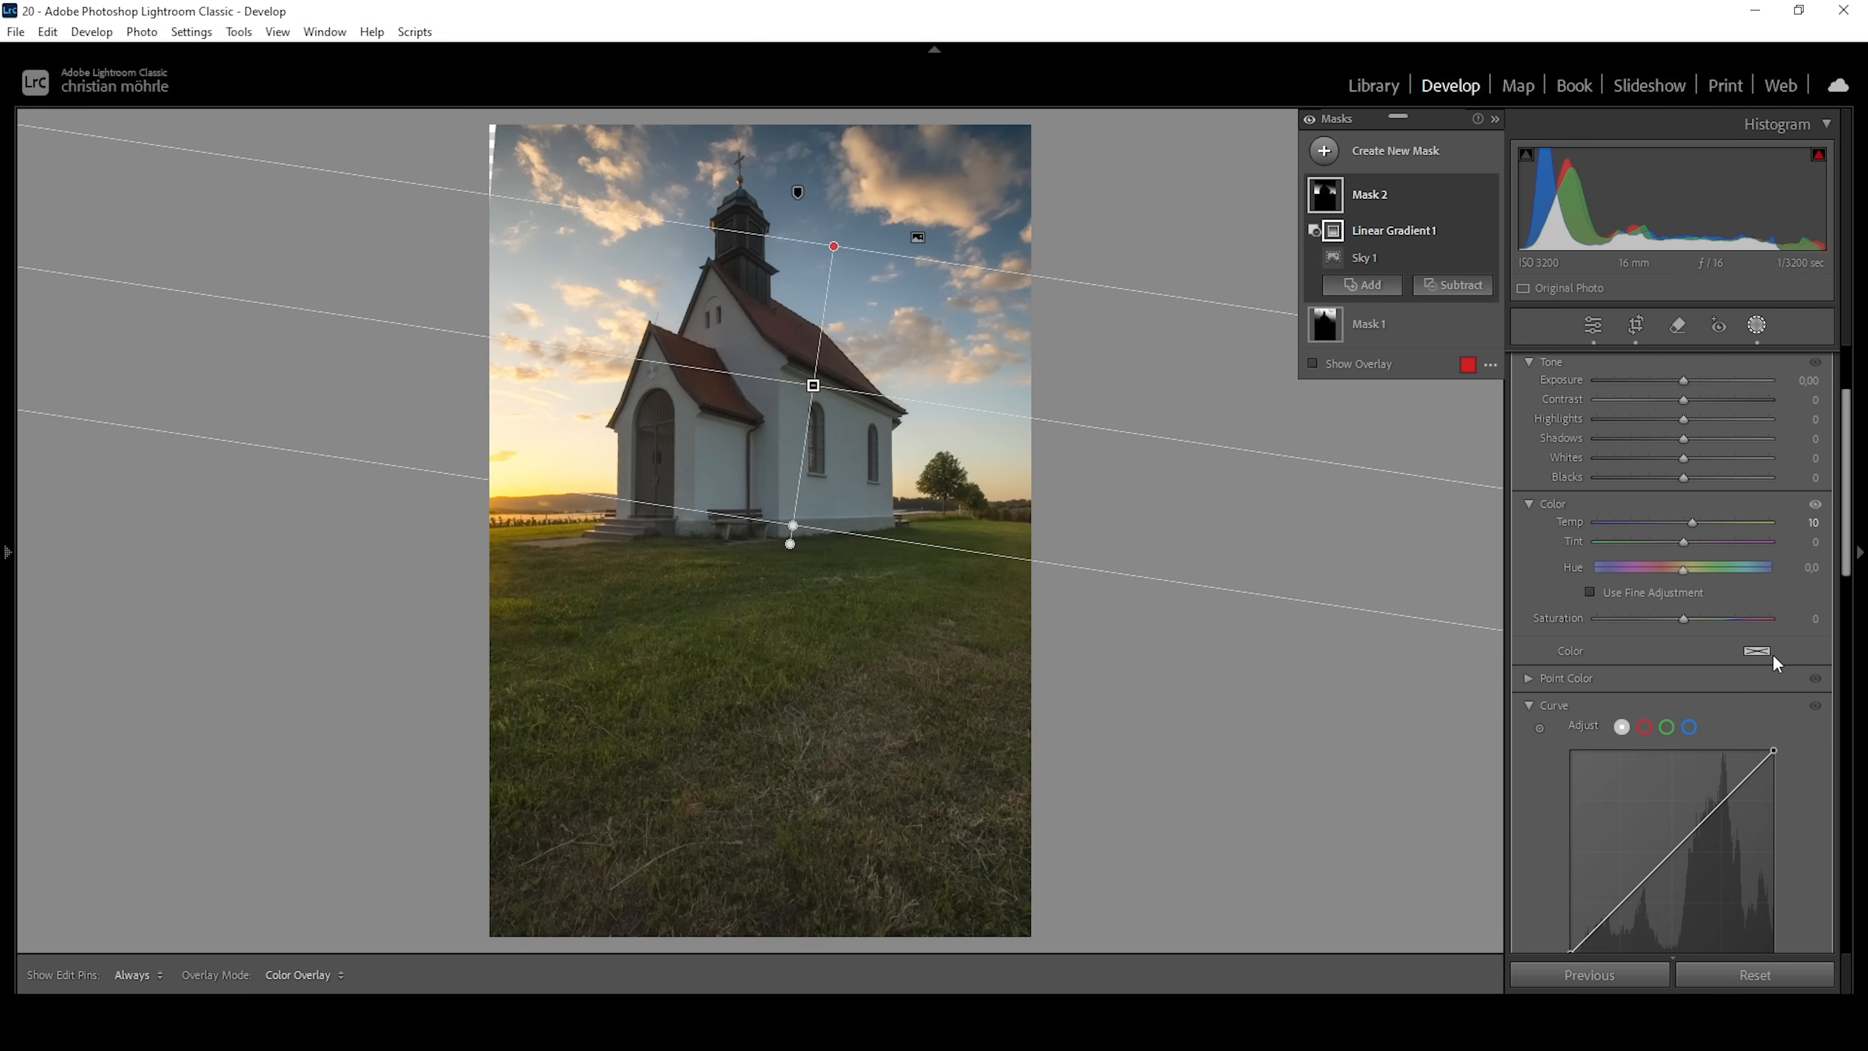
pyautogui.click(1757, 651)
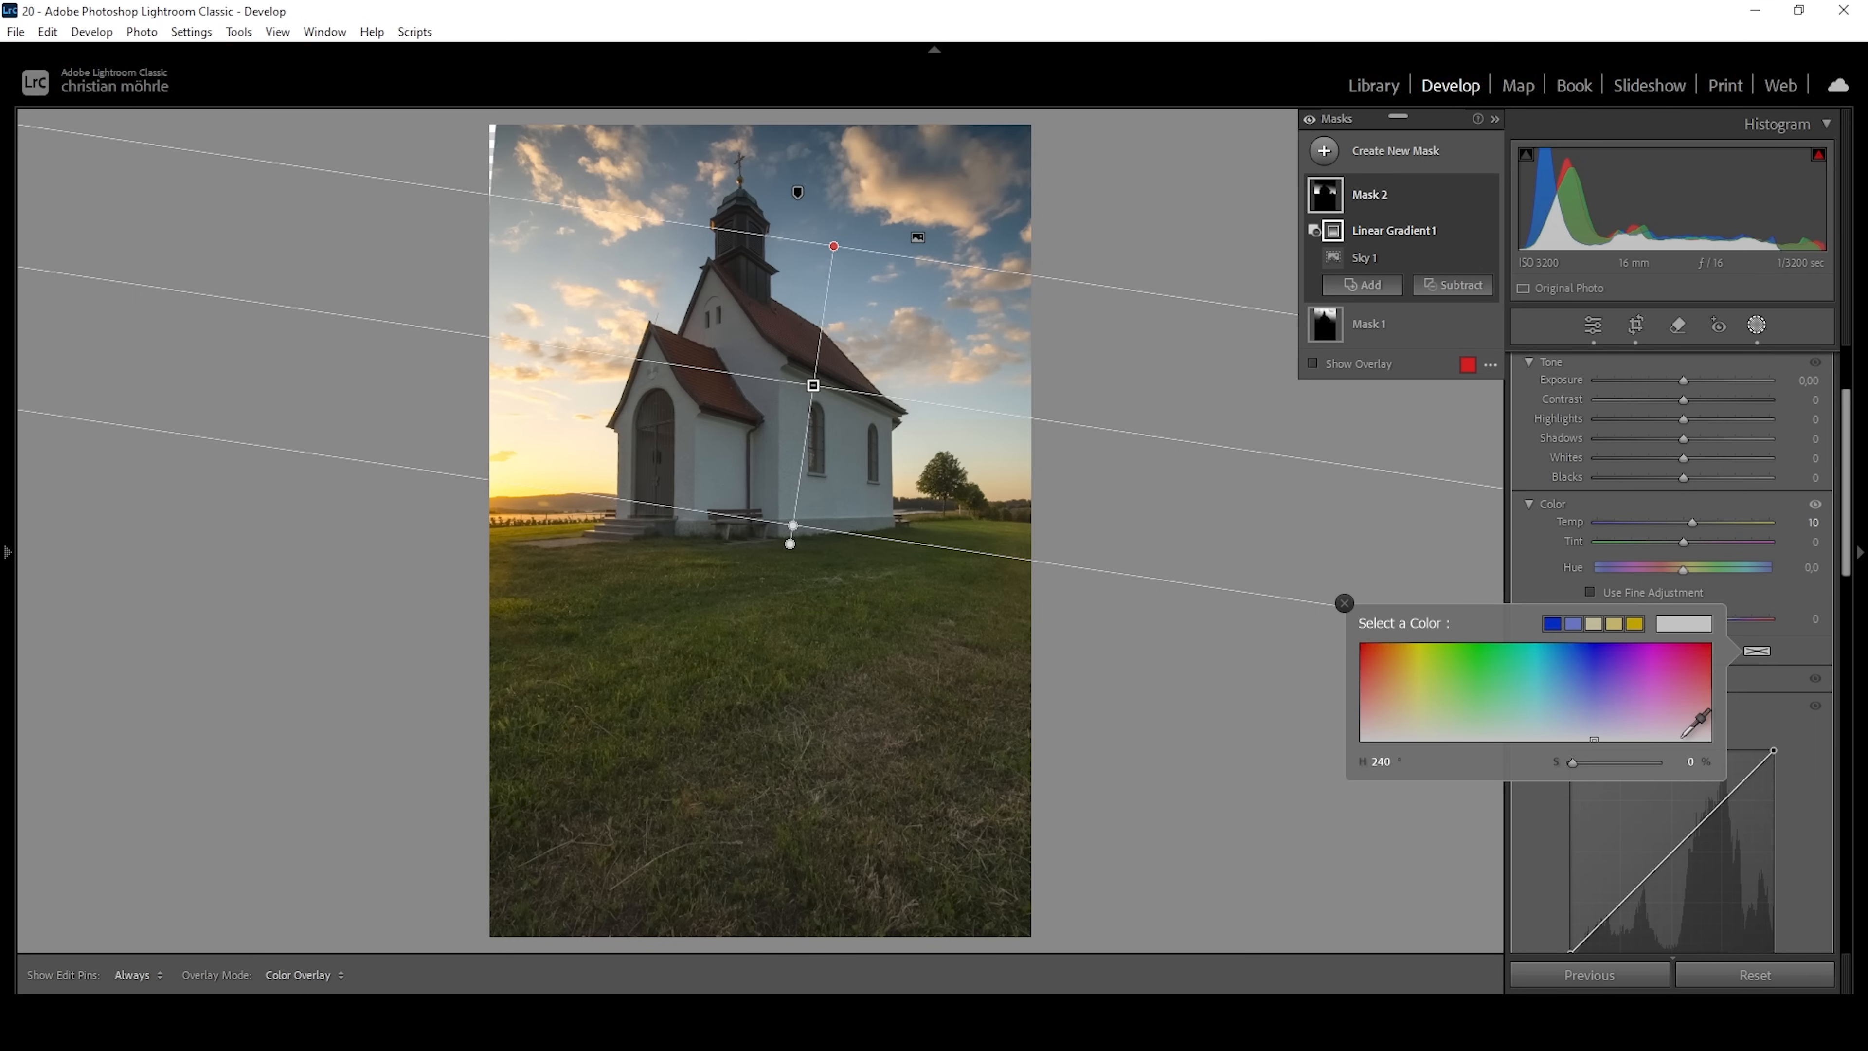
pyautogui.moveTo(1397, 683); pyautogui.dragTo(1385, 691)
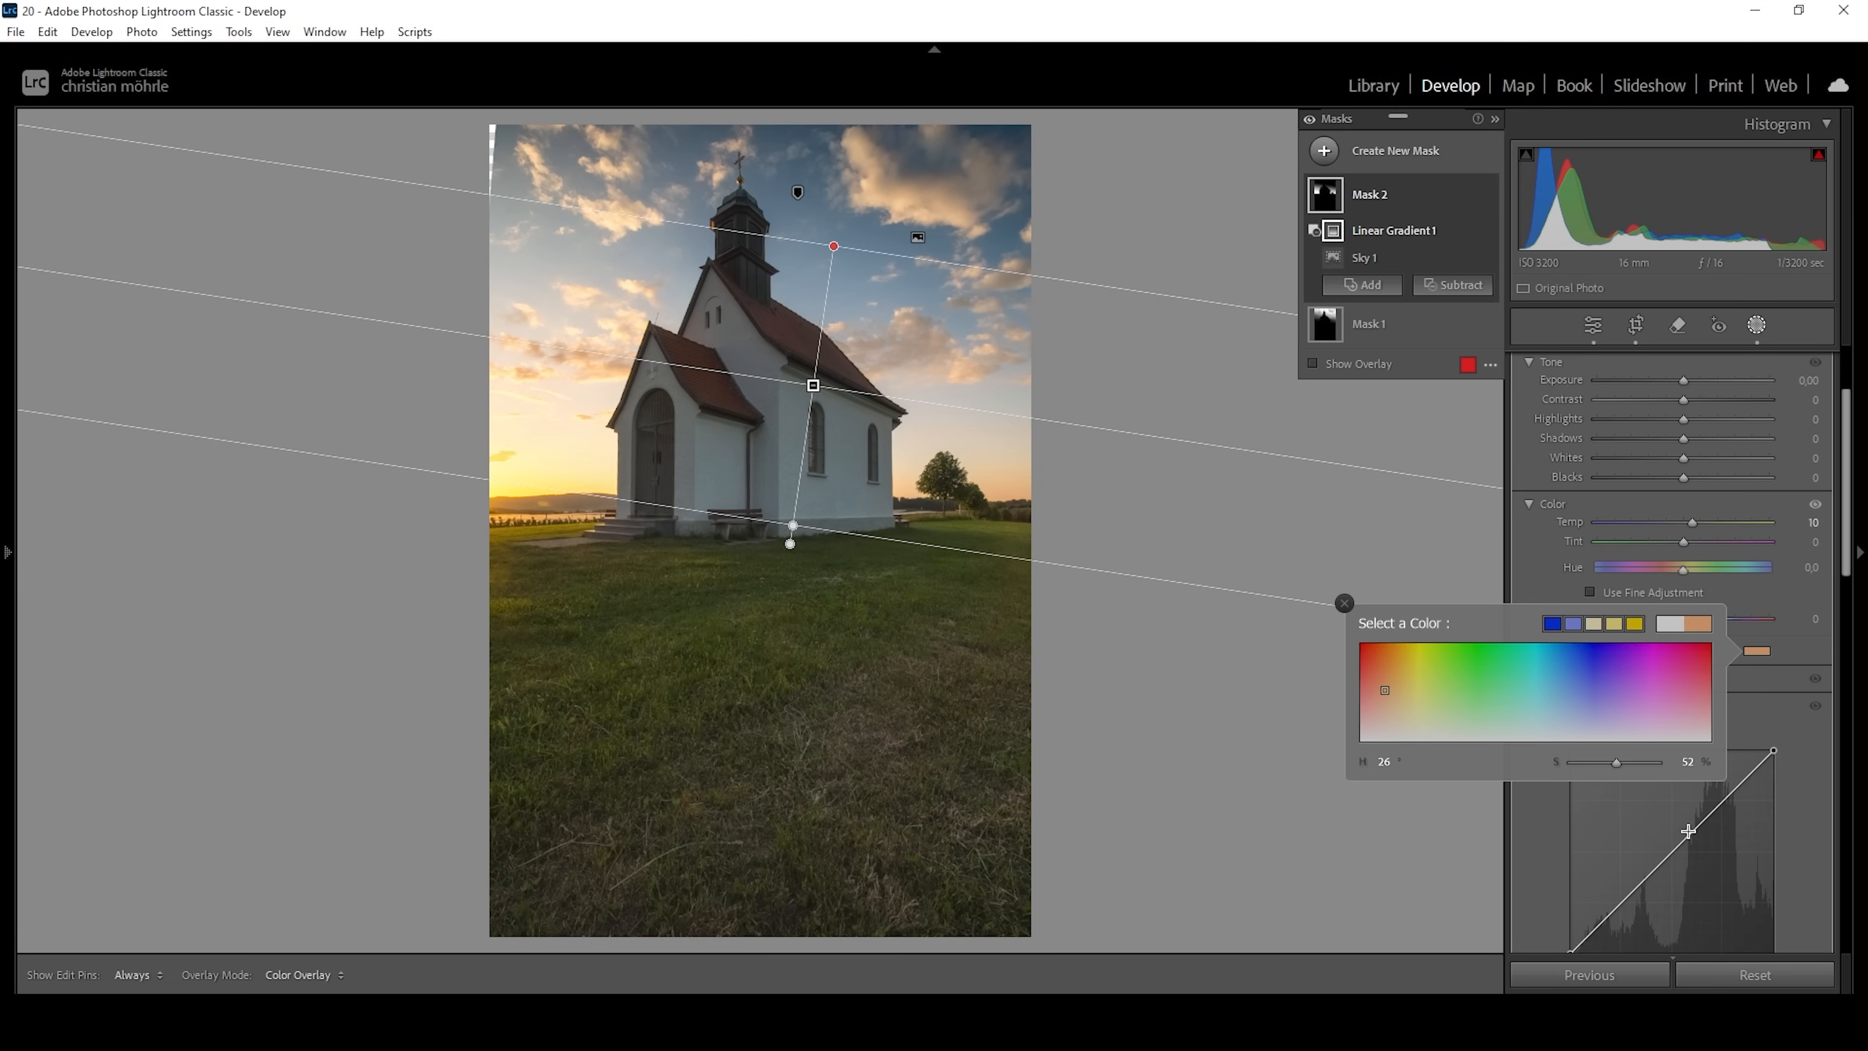
pyautogui.moveTo(1615, 766); pyautogui.dragTo(1614, 767)
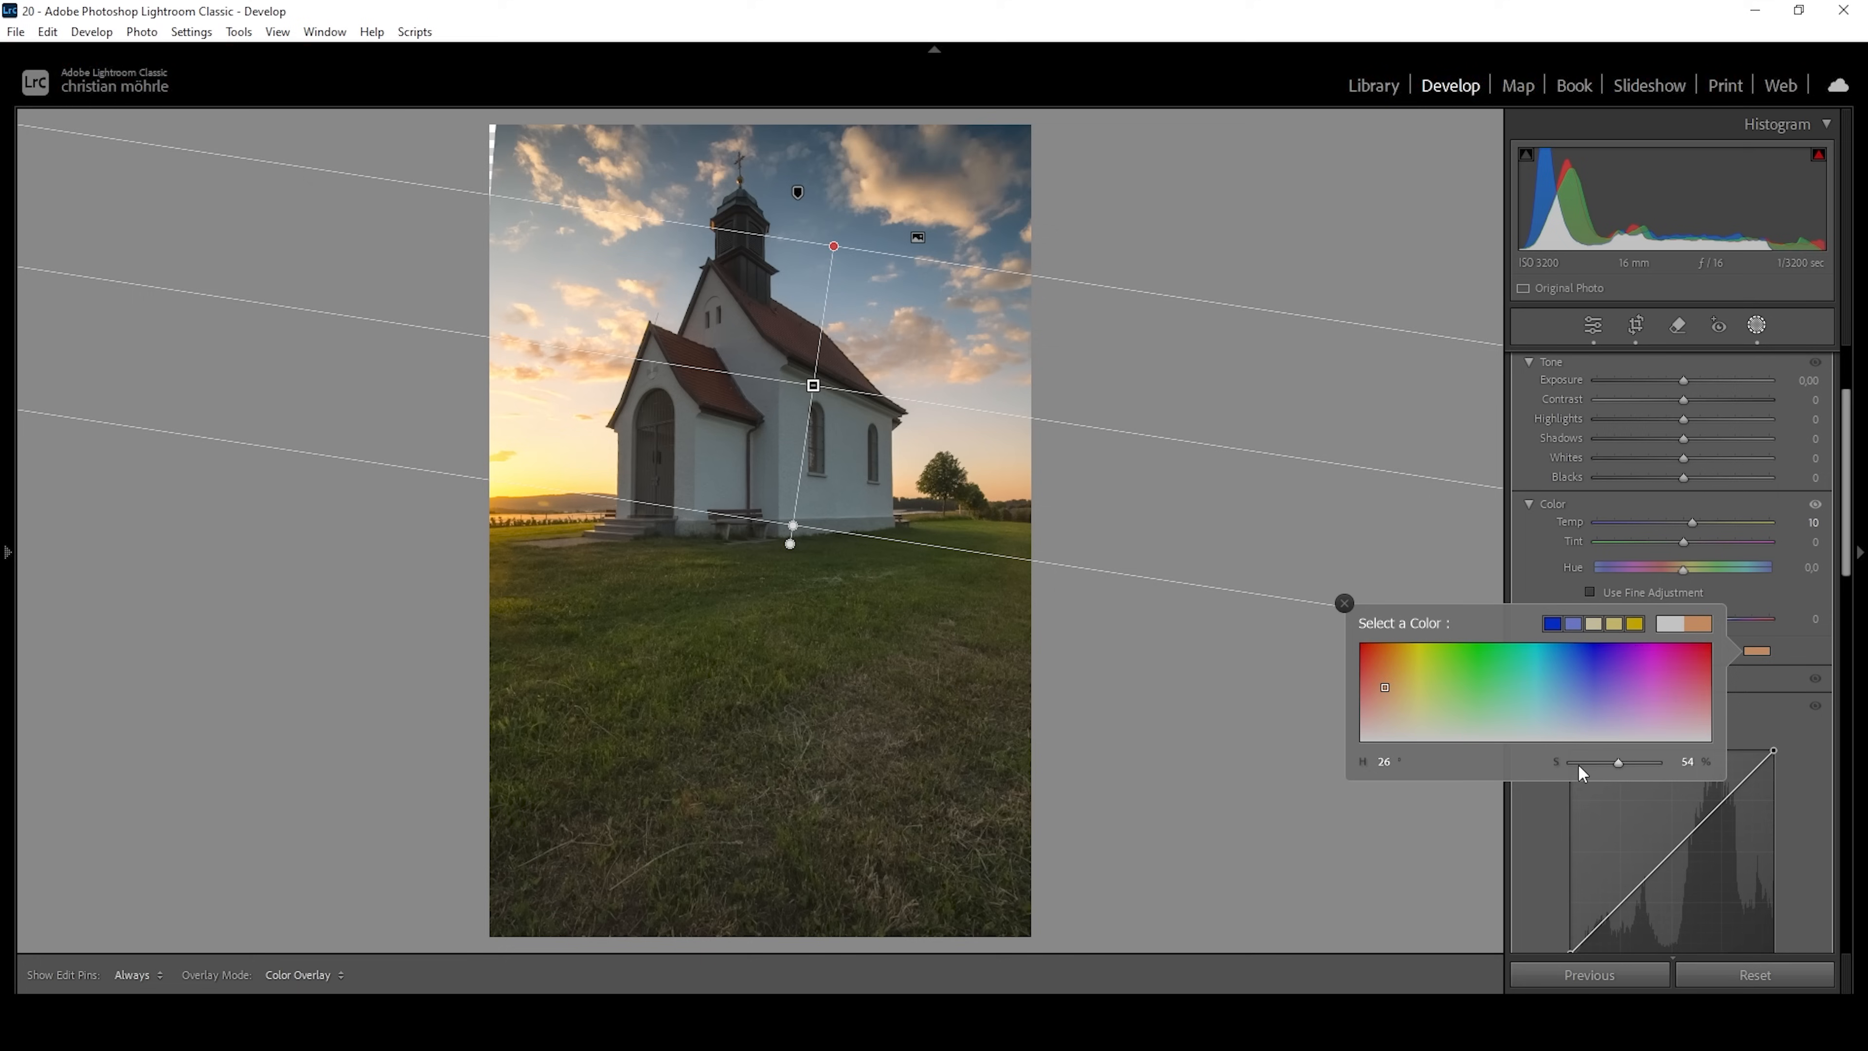
pyautogui.moveTo(1609, 766); pyautogui.dragTo(1608, 767)
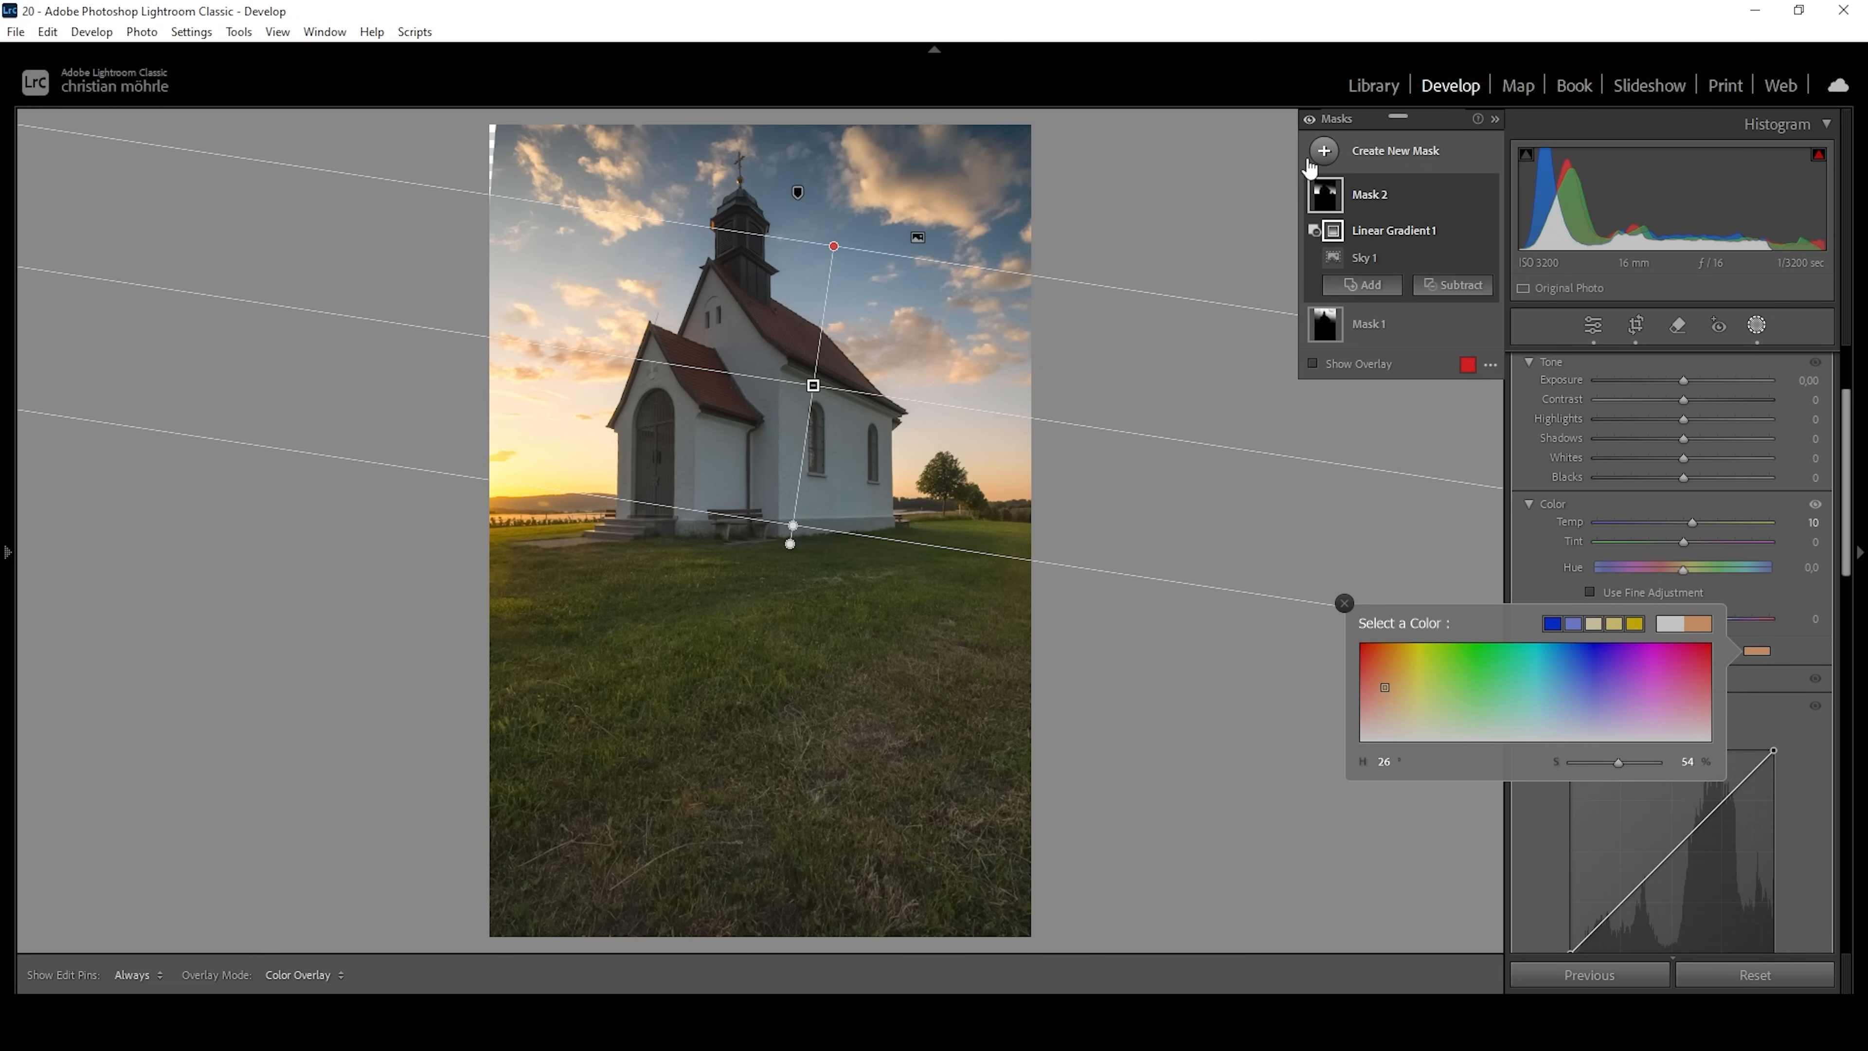
# Create a third mask with Select Sky and invert it to cover the church and meadow.
pyautogui.click(1324, 151)
pyautogui.click(1396, 208)
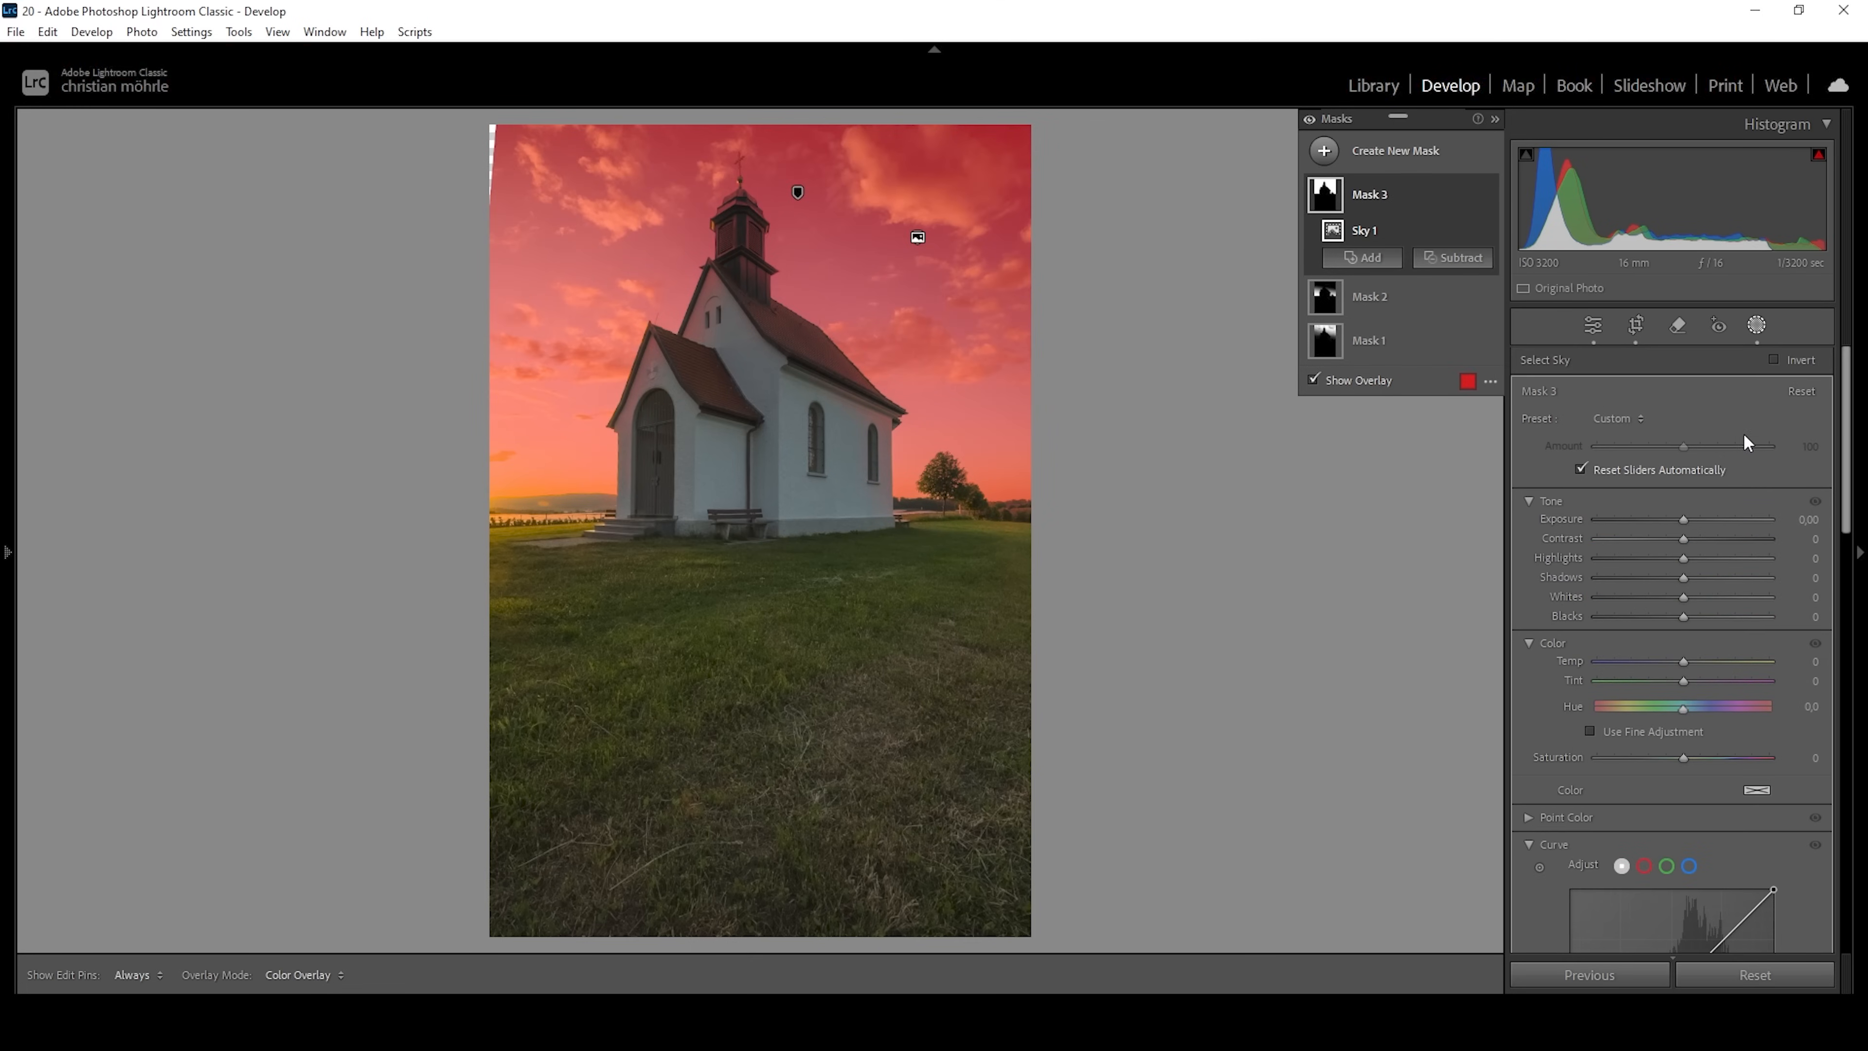
pyautogui.click(1787, 351)
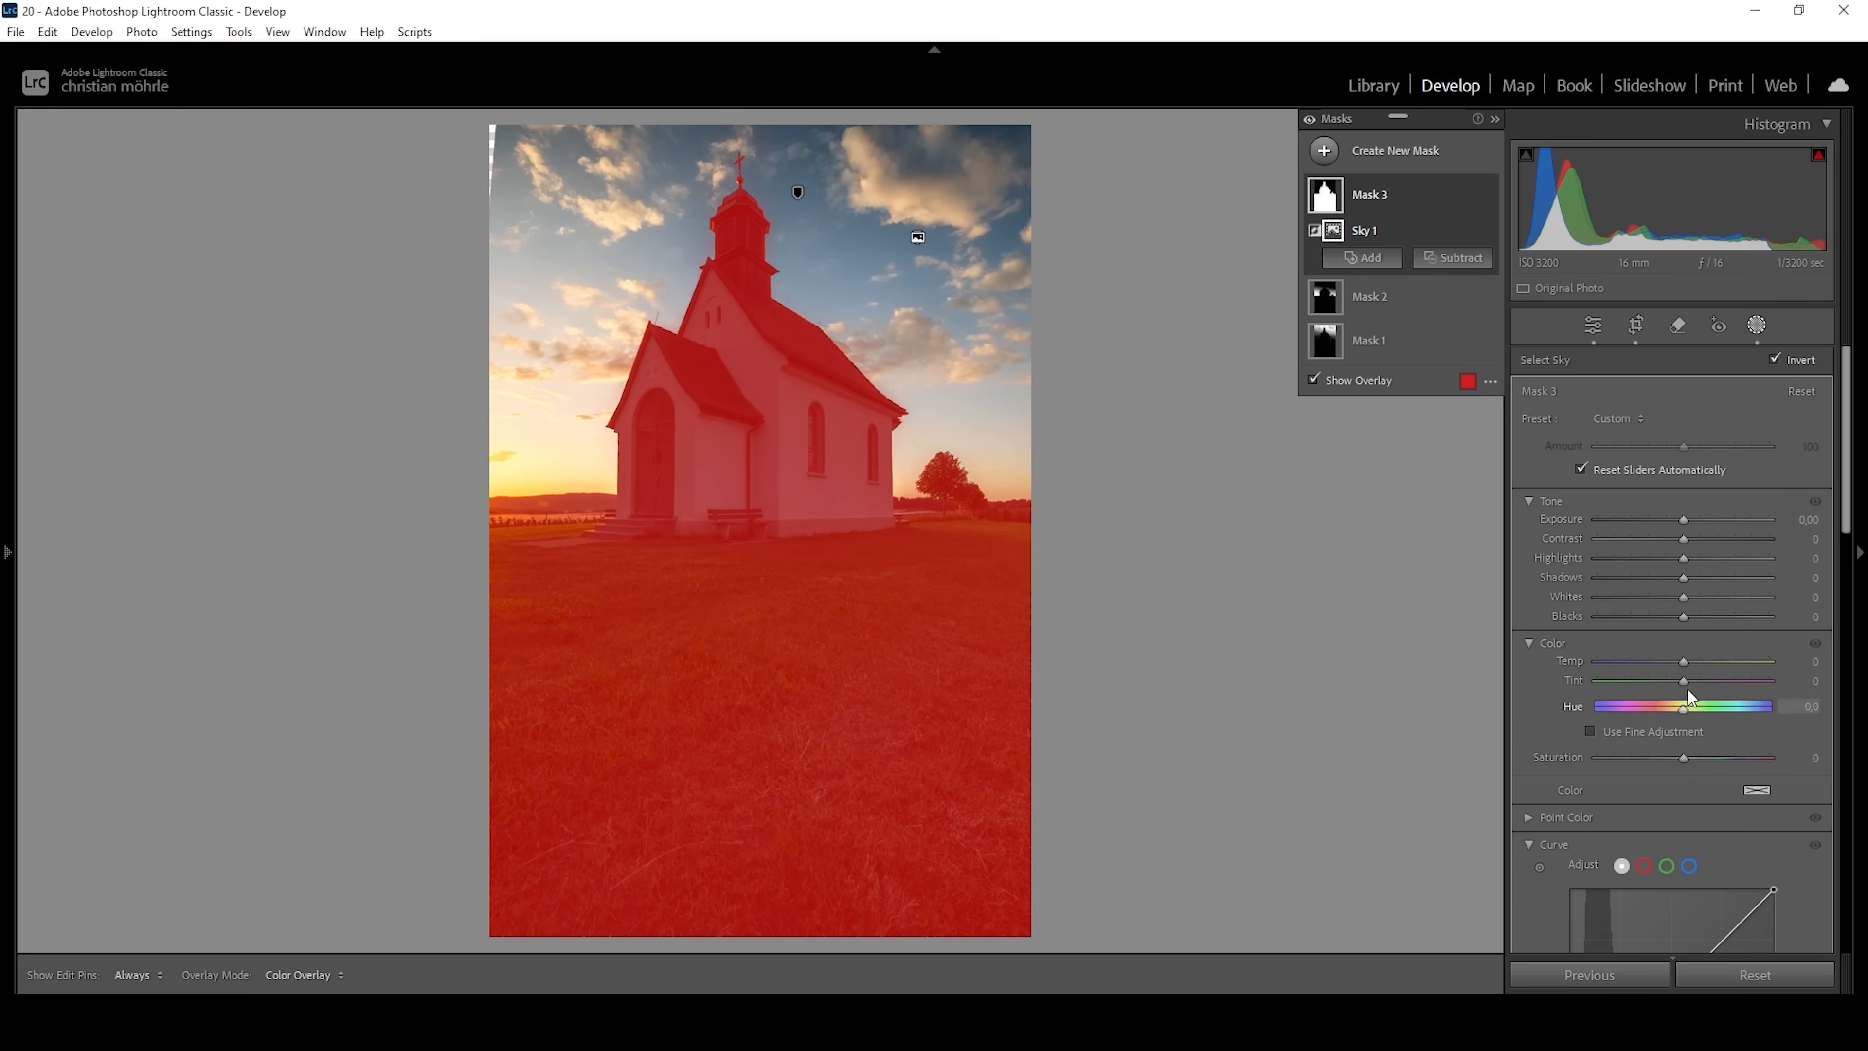
# Set Clarity to 10 and Temp to -10 for the church and meadow mask, and lower its Saturation slightly.
pyautogui.scroll(-6, 1687, 689)
pyautogui.moveTo(1689, 806); pyautogui.dragTo(1698, 803)
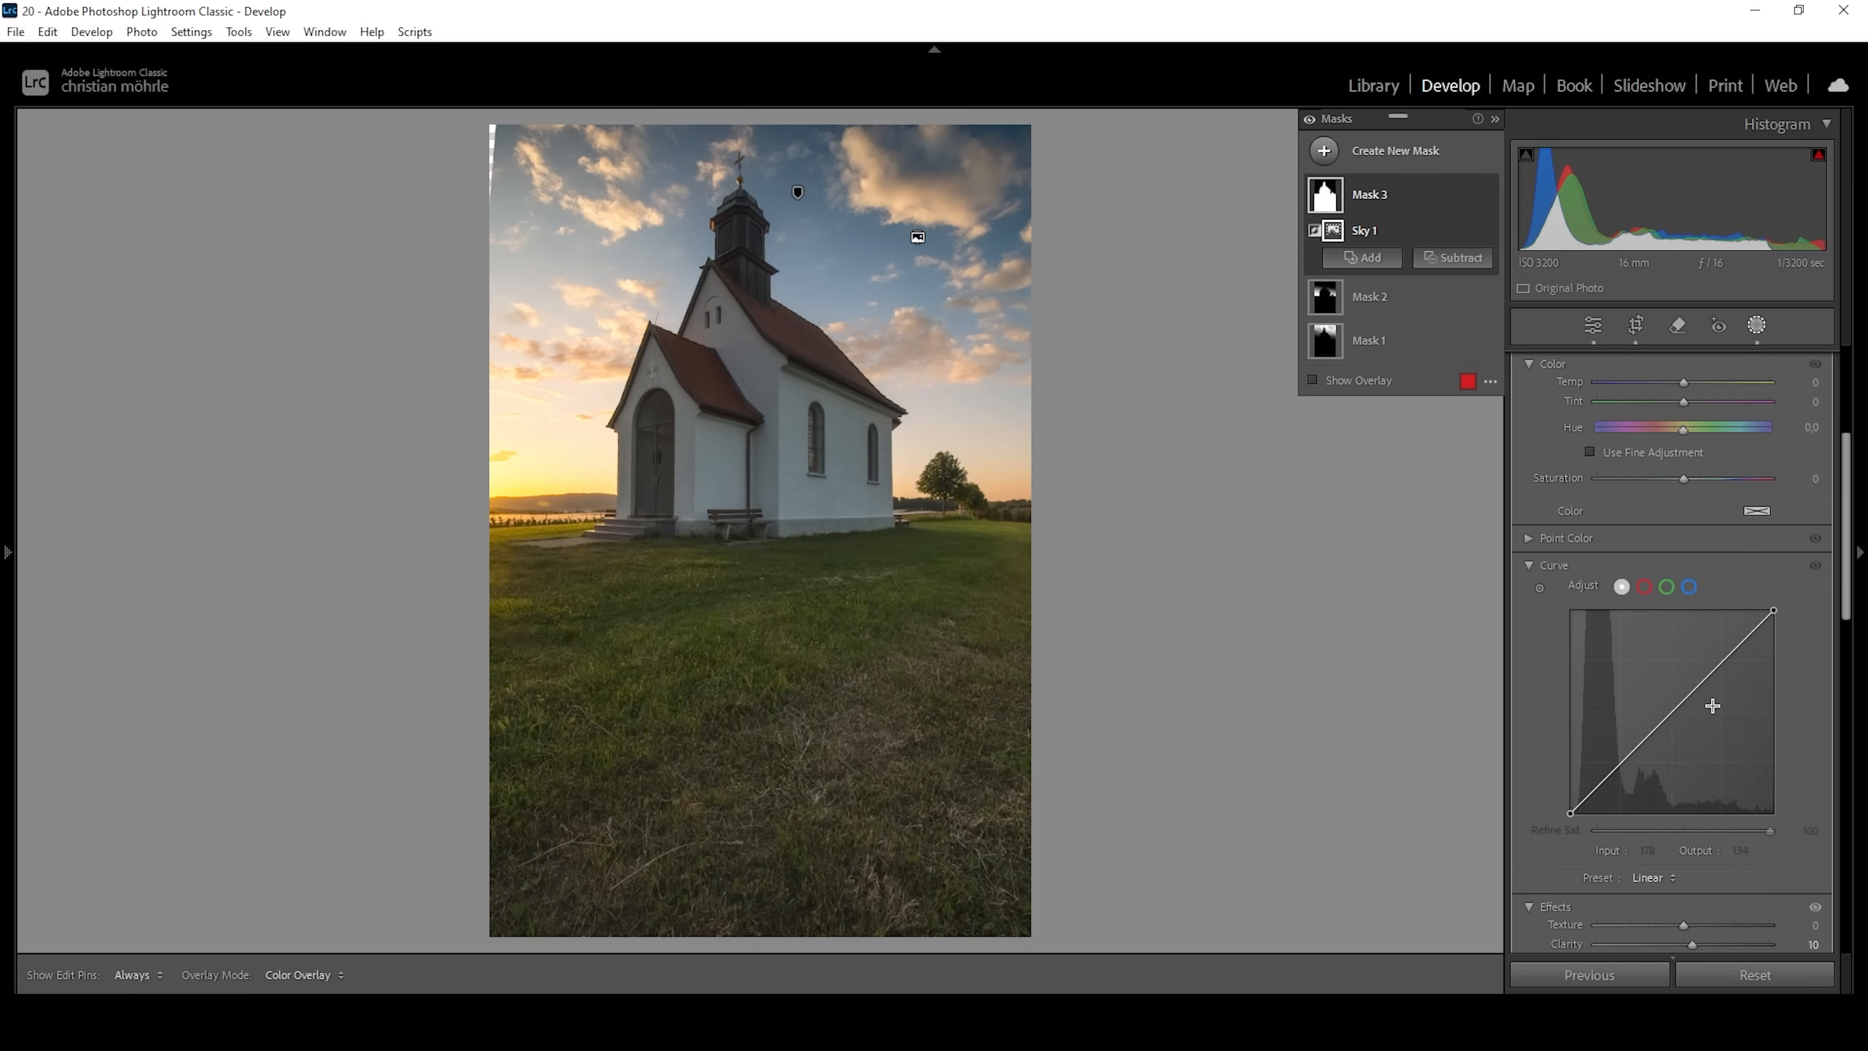
pyautogui.scroll(2, 1718, 677)
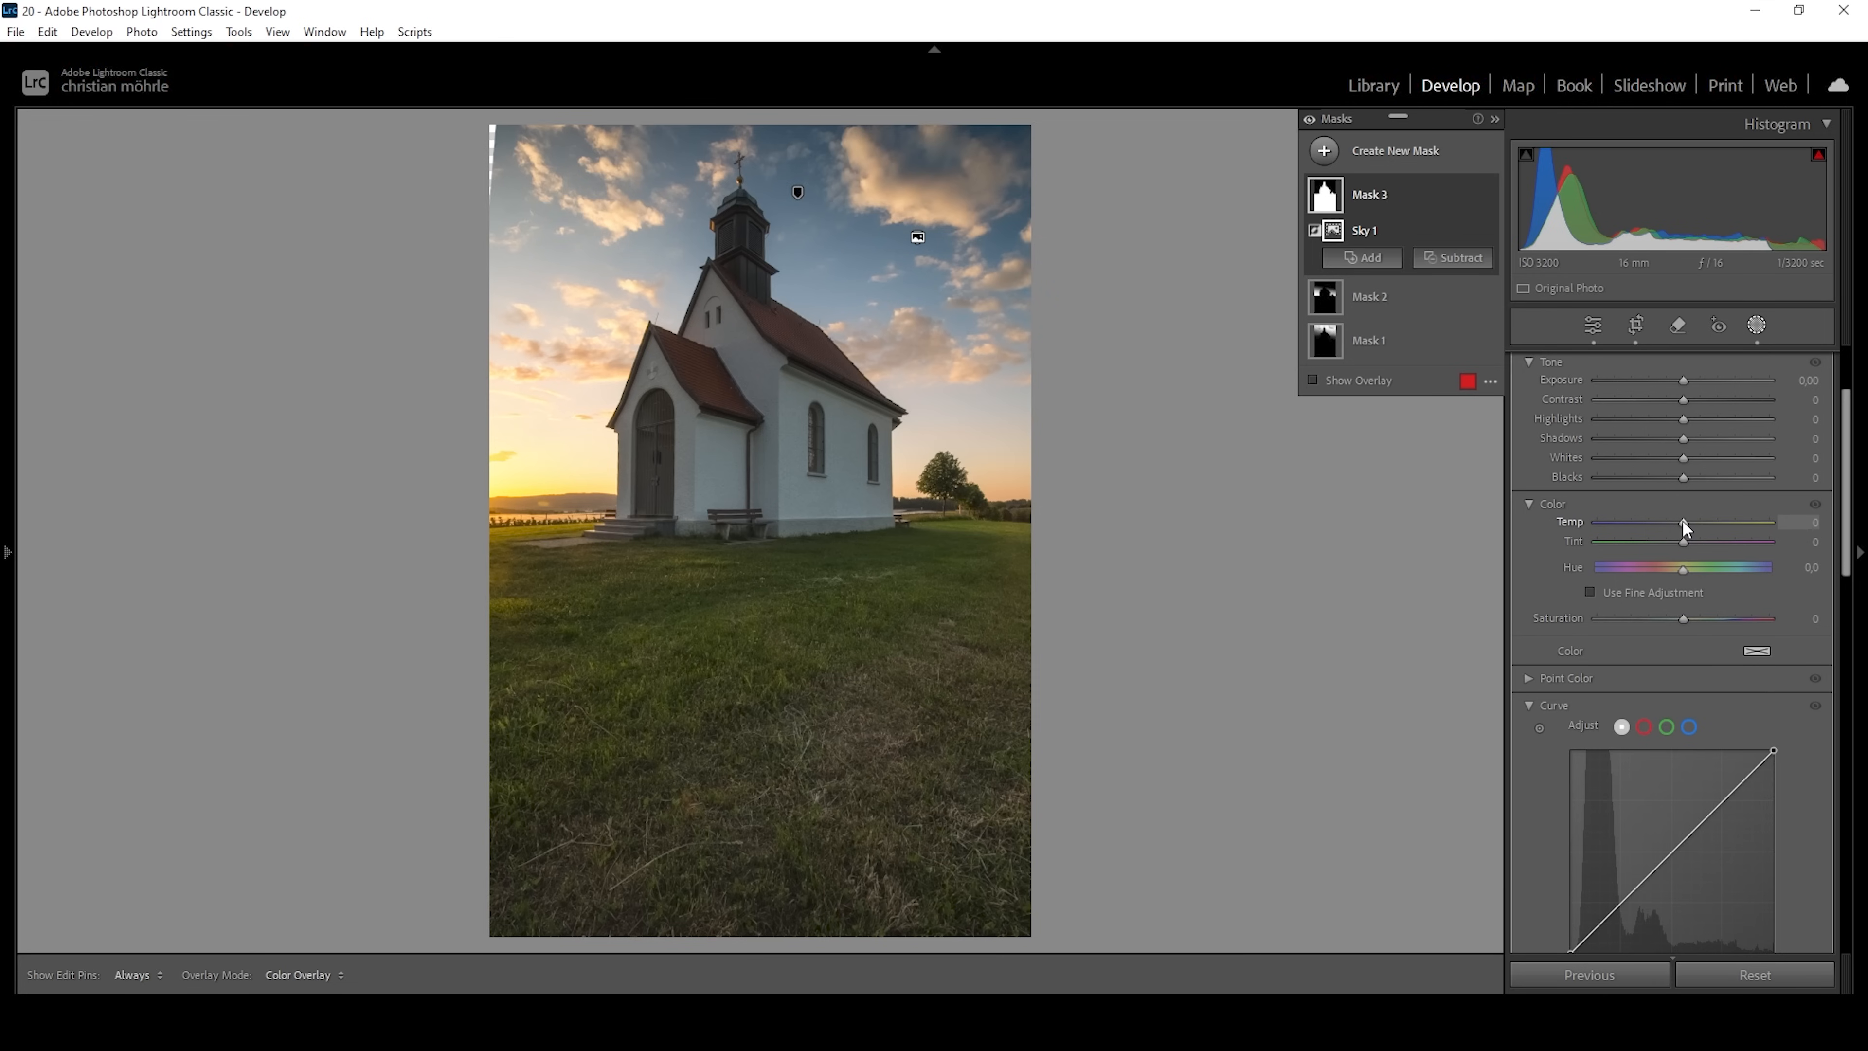
pyautogui.moveTo(1686, 528); pyautogui.dragTo(1674, 521)
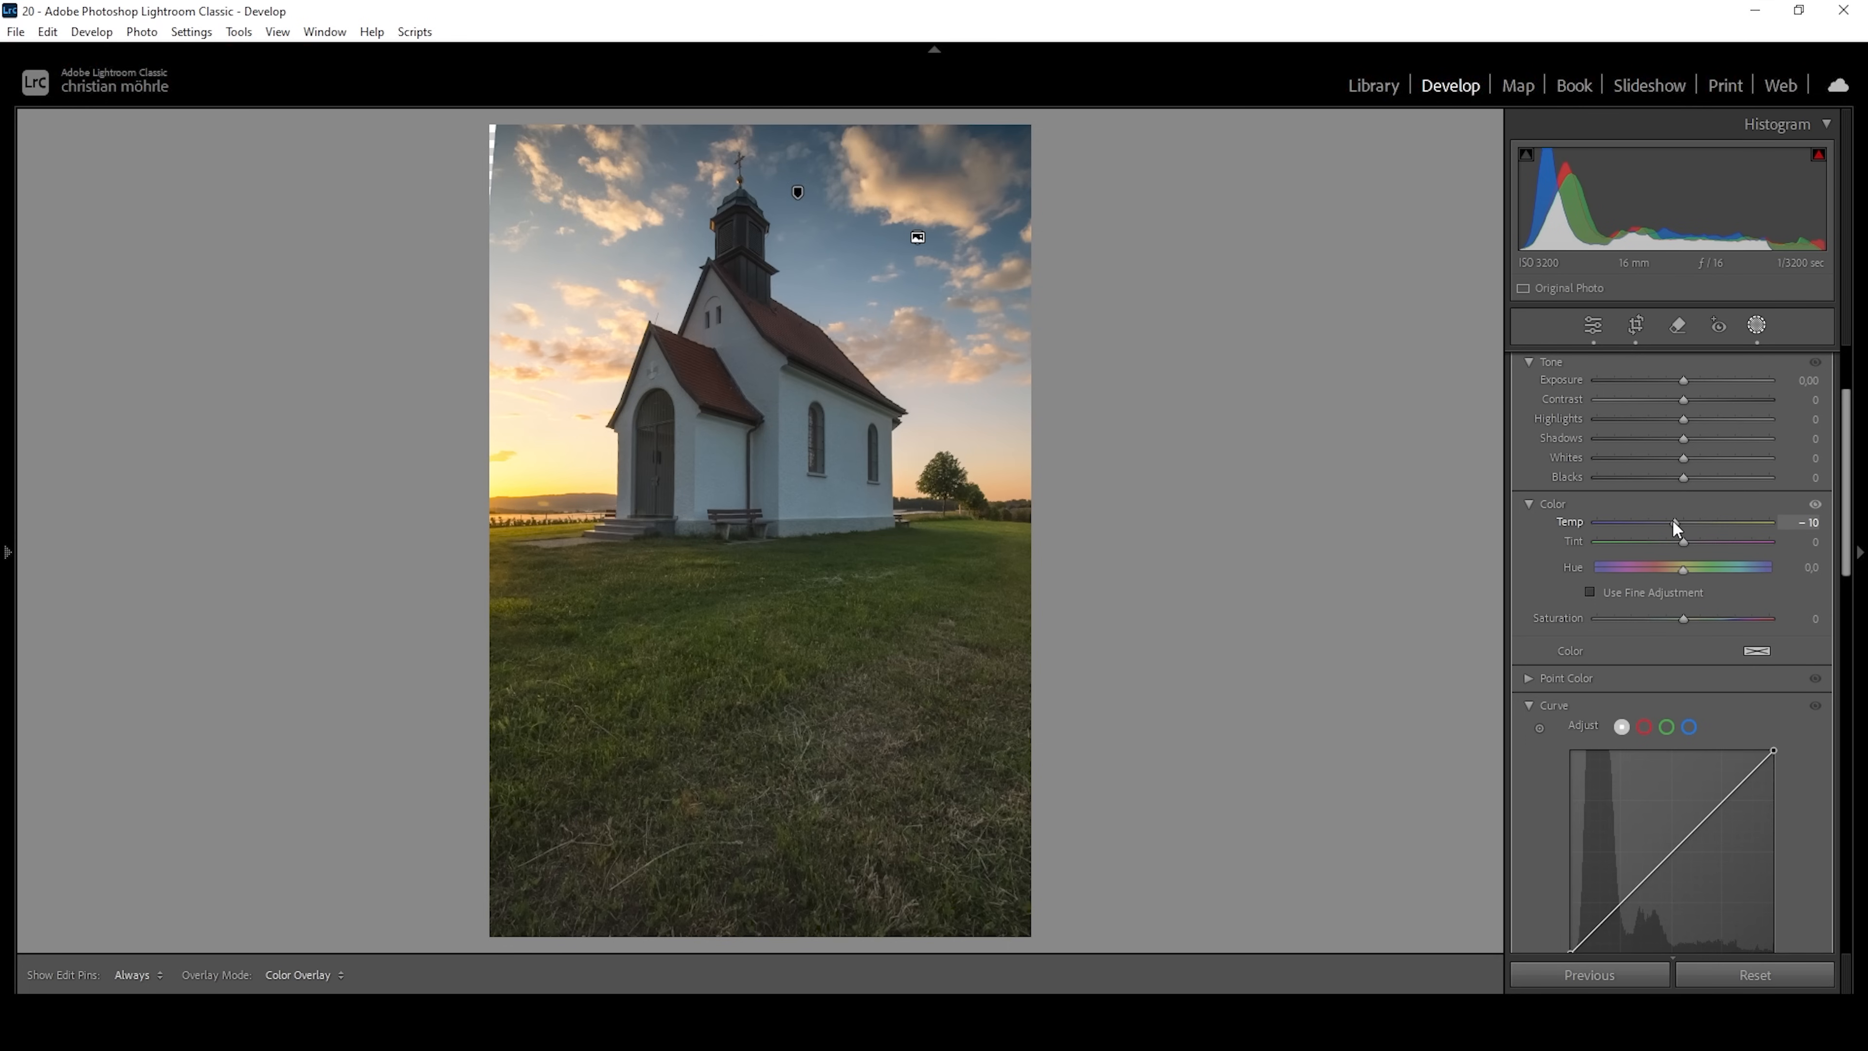
pyautogui.moveTo(1675, 528); pyautogui.dragTo(1674, 524)
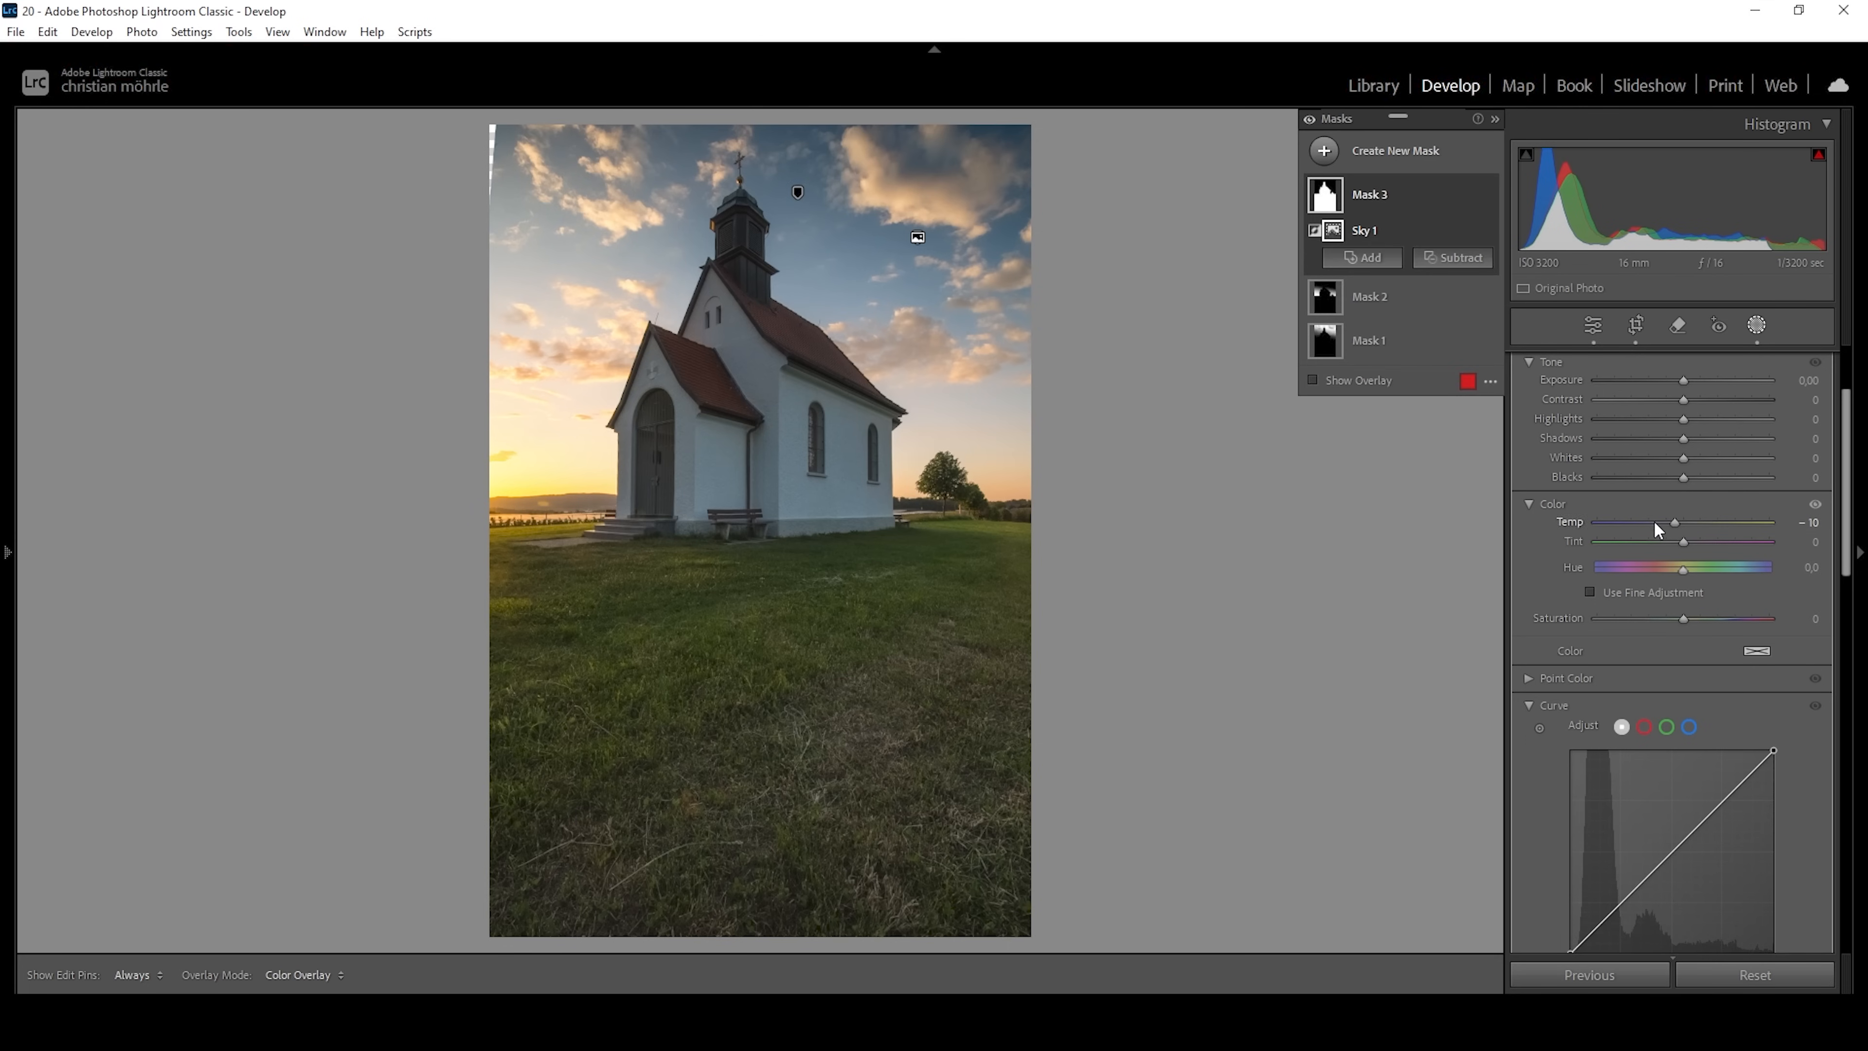
pyautogui.moveTo(1688, 617); pyautogui.dragTo(1673, 619)
# Add a radial gradient mask over the sunset glow, centered just outside the photo's left edge and widened across the church door.
pyautogui.rightClick(1365, 177)
pyautogui.click(1393, 400)
pyautogui.hotkey('shift', 'm')
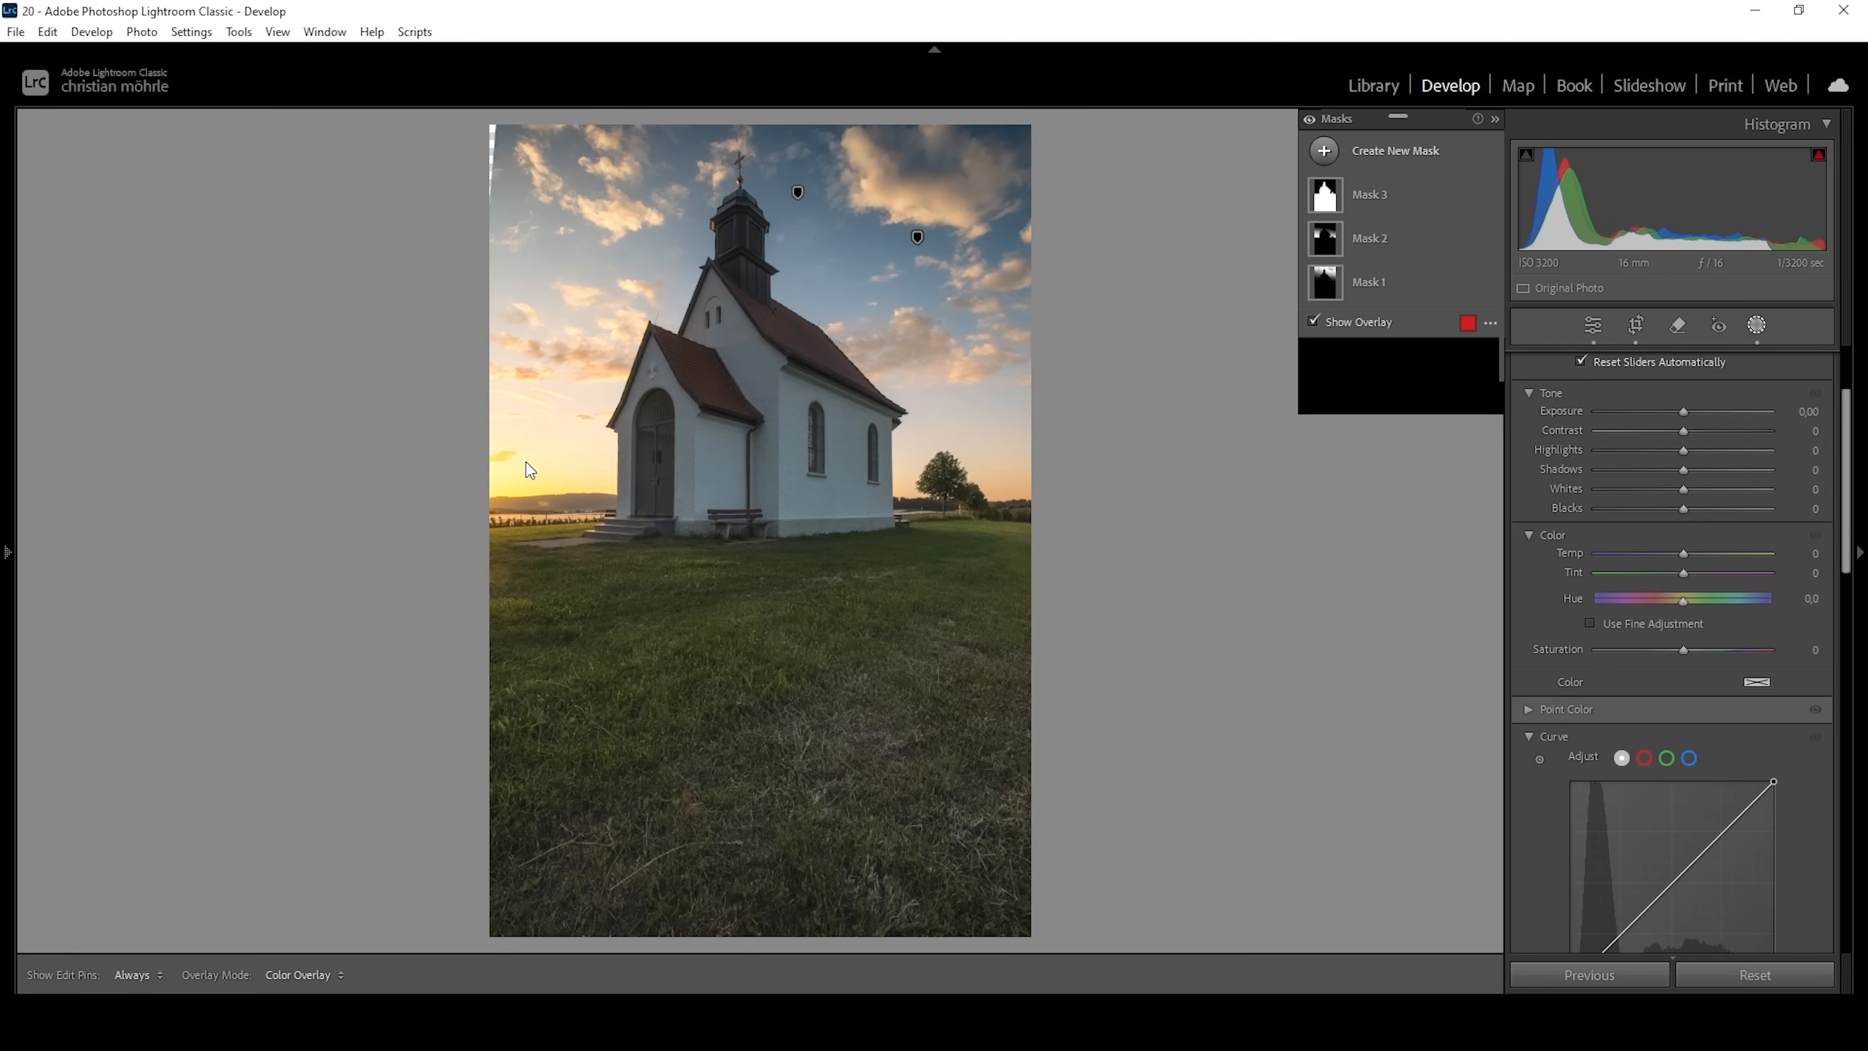
pyautogui.moveTo(525, 461); pyautogui.dragTo(686, 547)
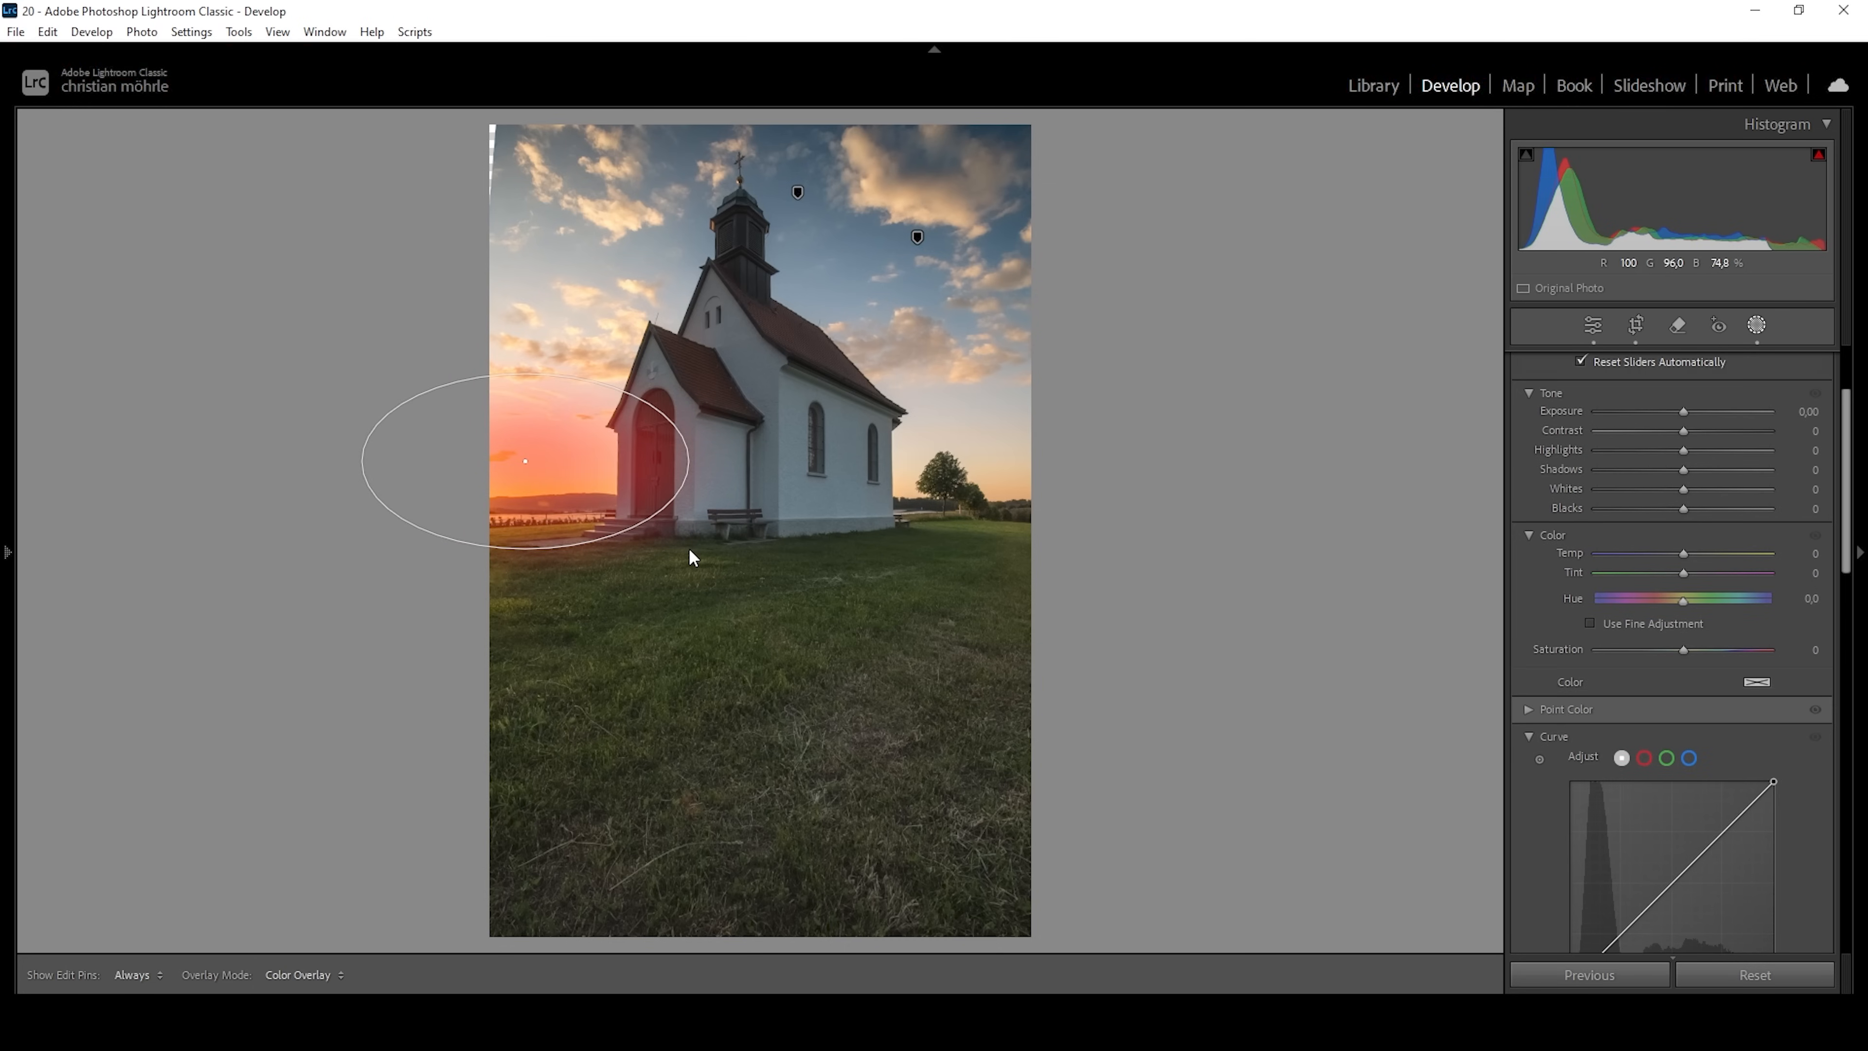
pyautogui.moveTo(521, 462); pyautogui.dragTo(473, 465)
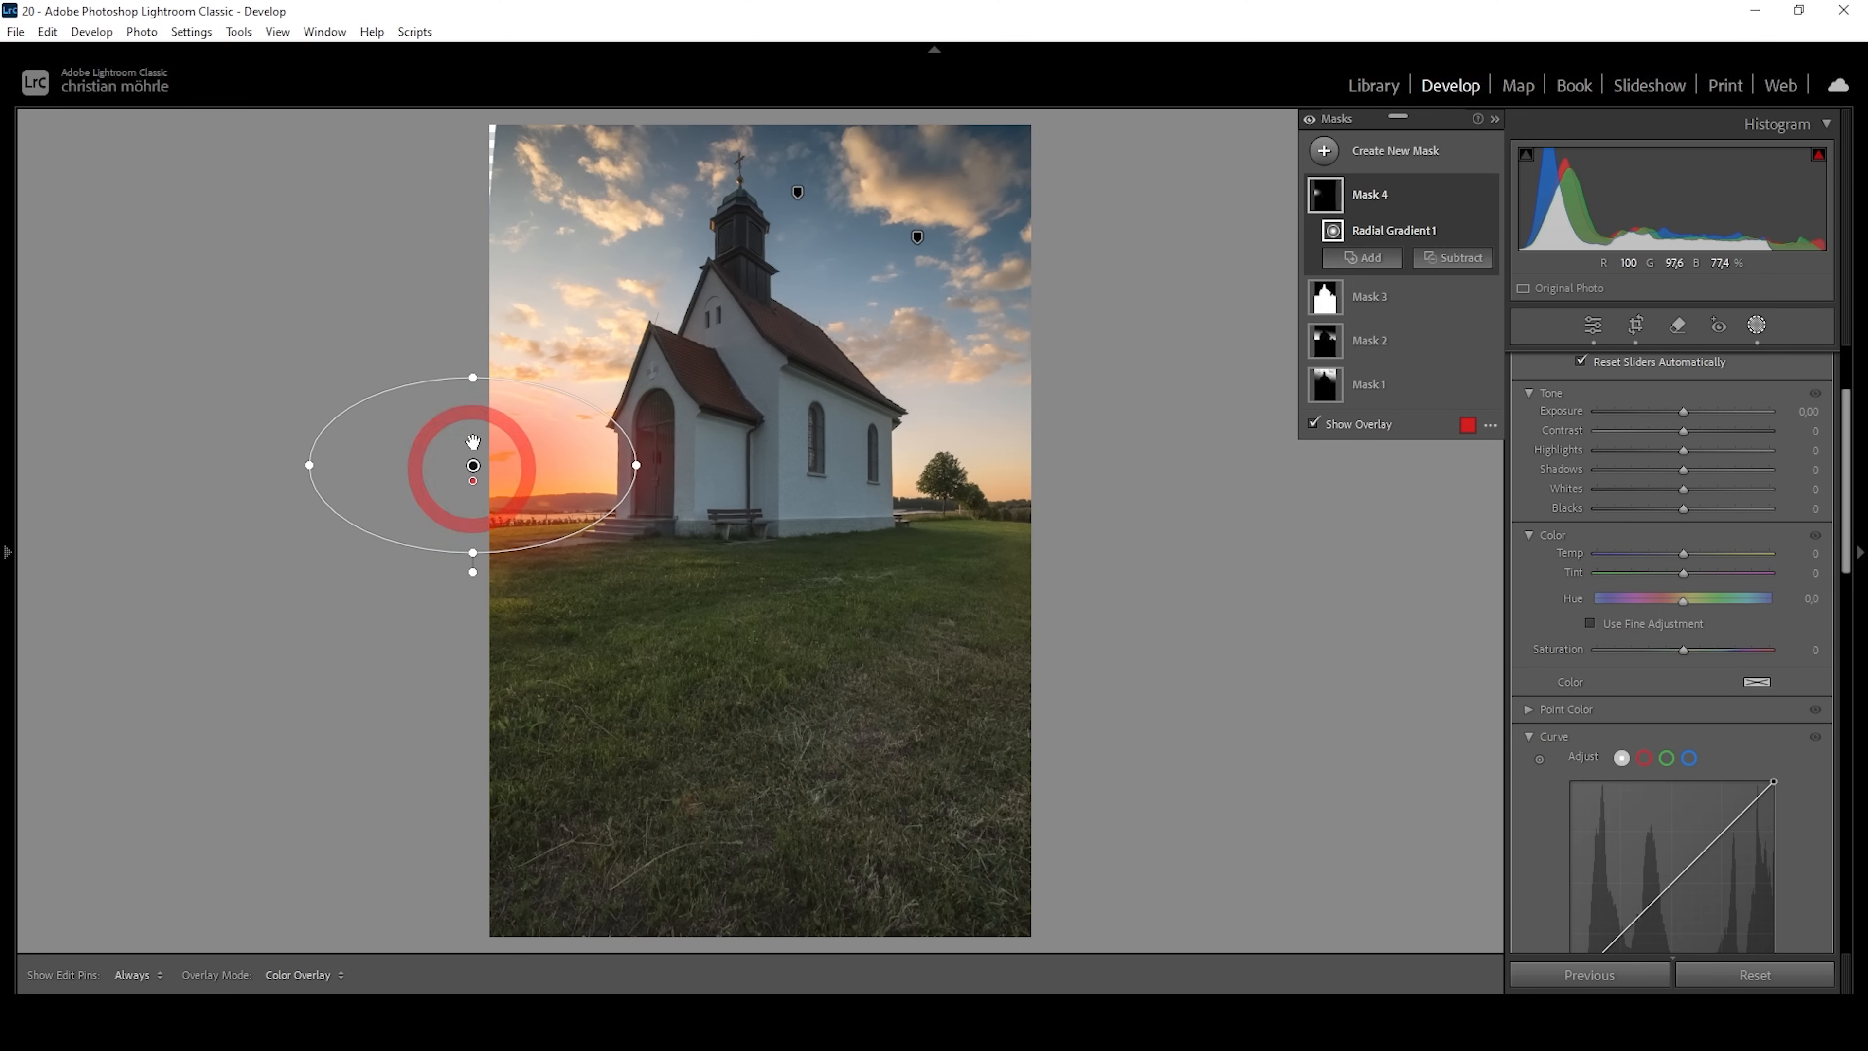
pyautogui.moveTo(642, 464); pyautogui.dragTo(663, 465)
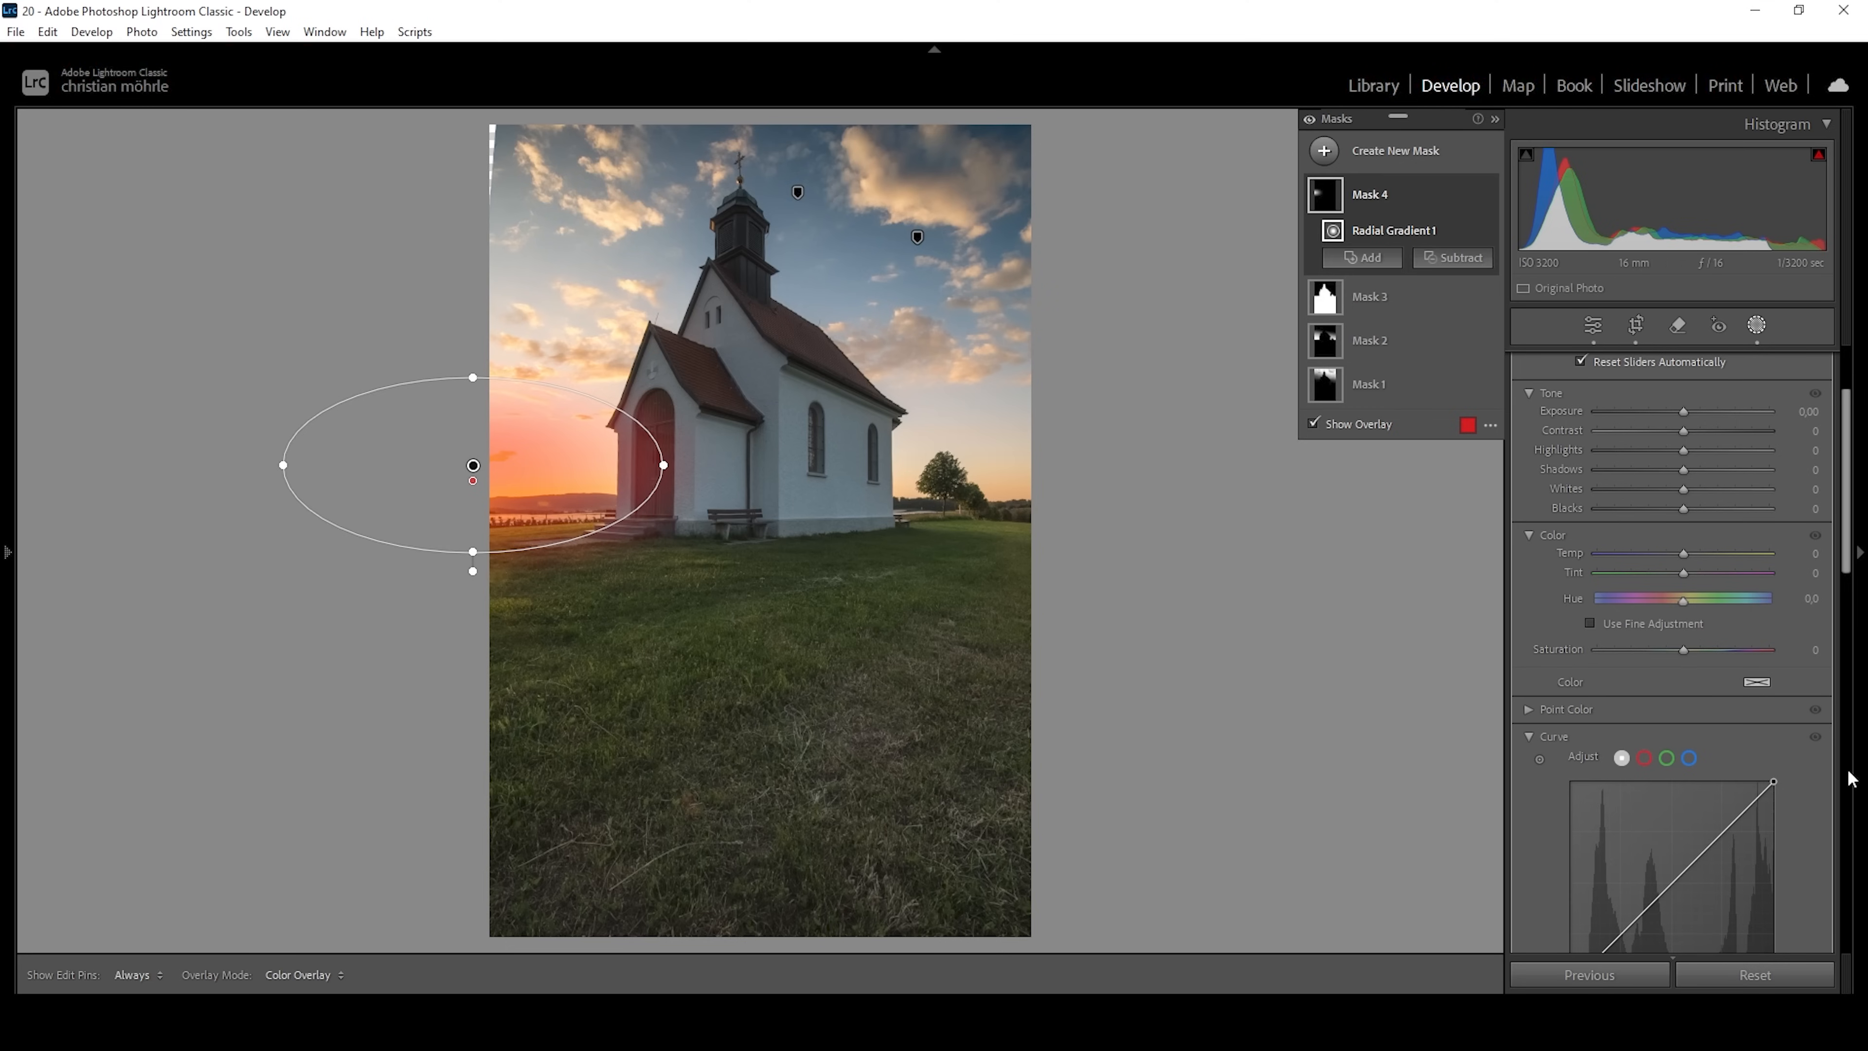
# Give the radial sunset mask a warm glow with Blacks at 66, Dehaze at -26 and Temp at 60.
pyautogui.moveTo(1684, 509); pyautogui.dragTo(1718, 517)
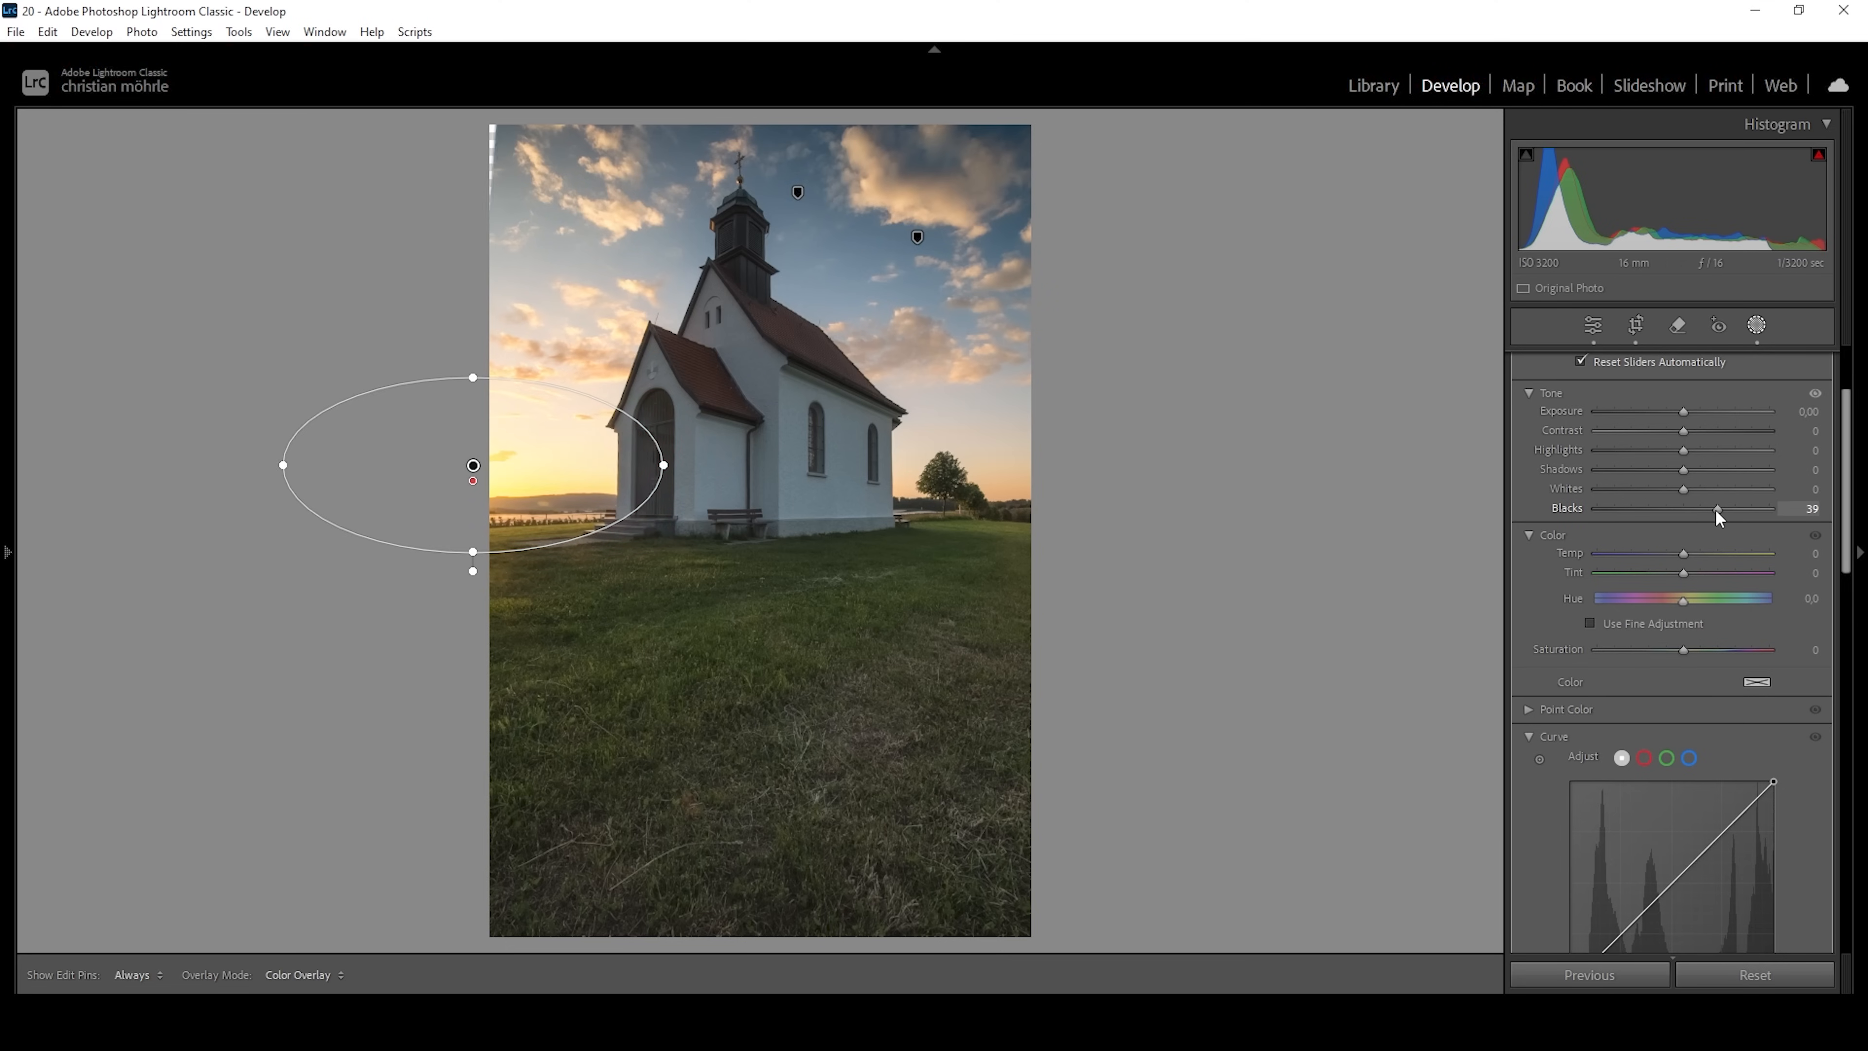
pyautogui.scroll(-10, 1718, 589)
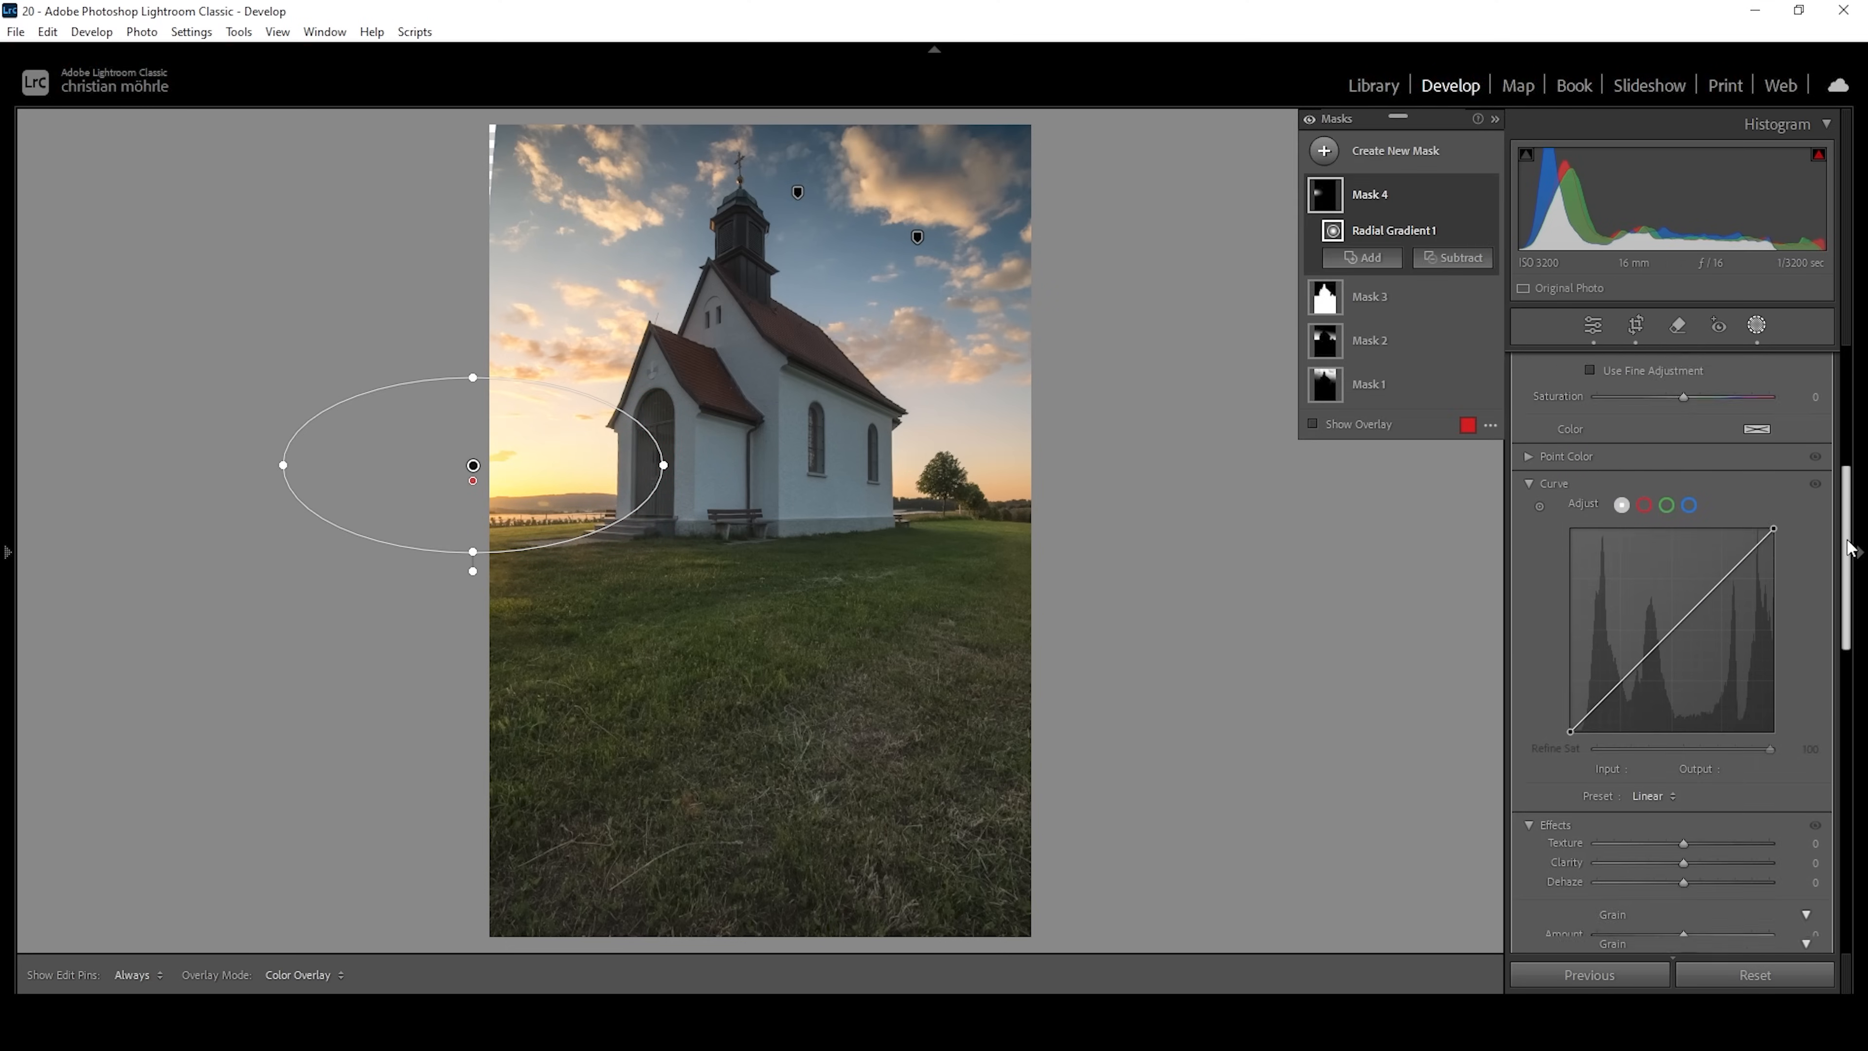
pyautogui.moveTo(1688, 621); pyautogui.dragTo(1662, 622)
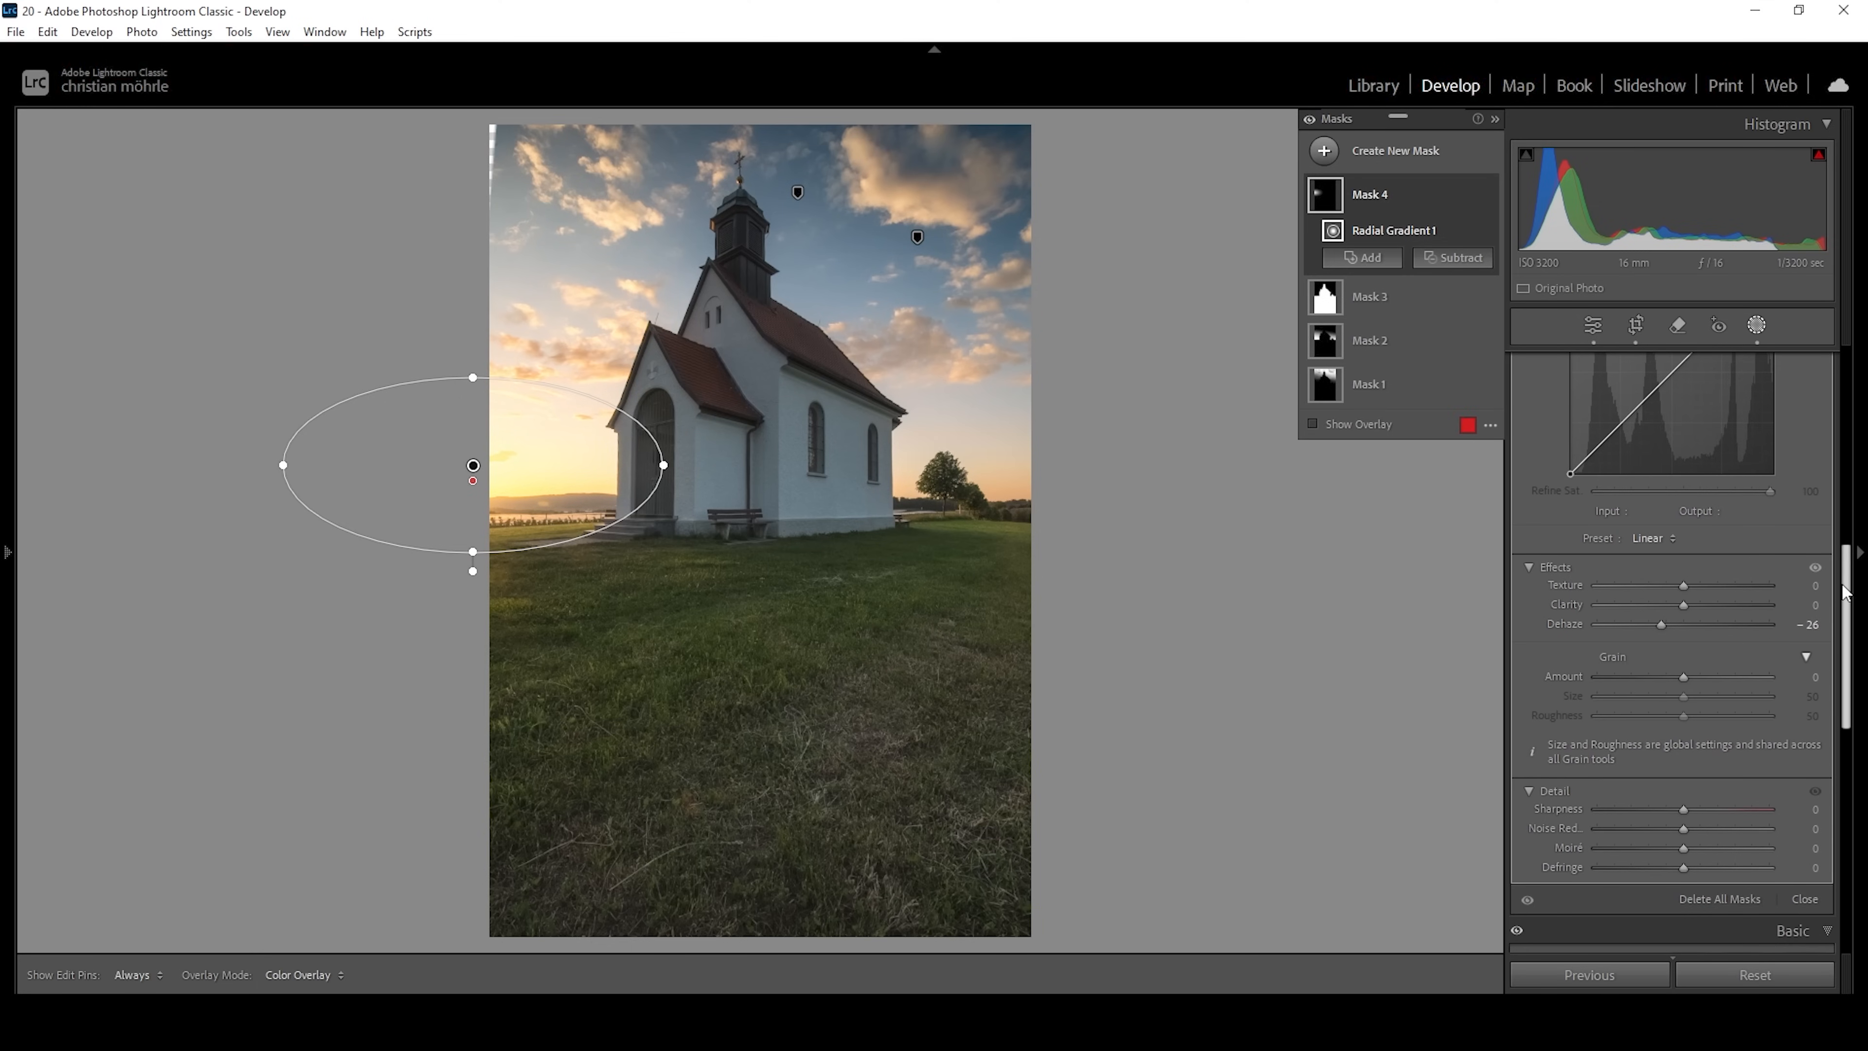
pyautogui.moveTo(1845, 599); pyautogui.dragTo(1852, 427)
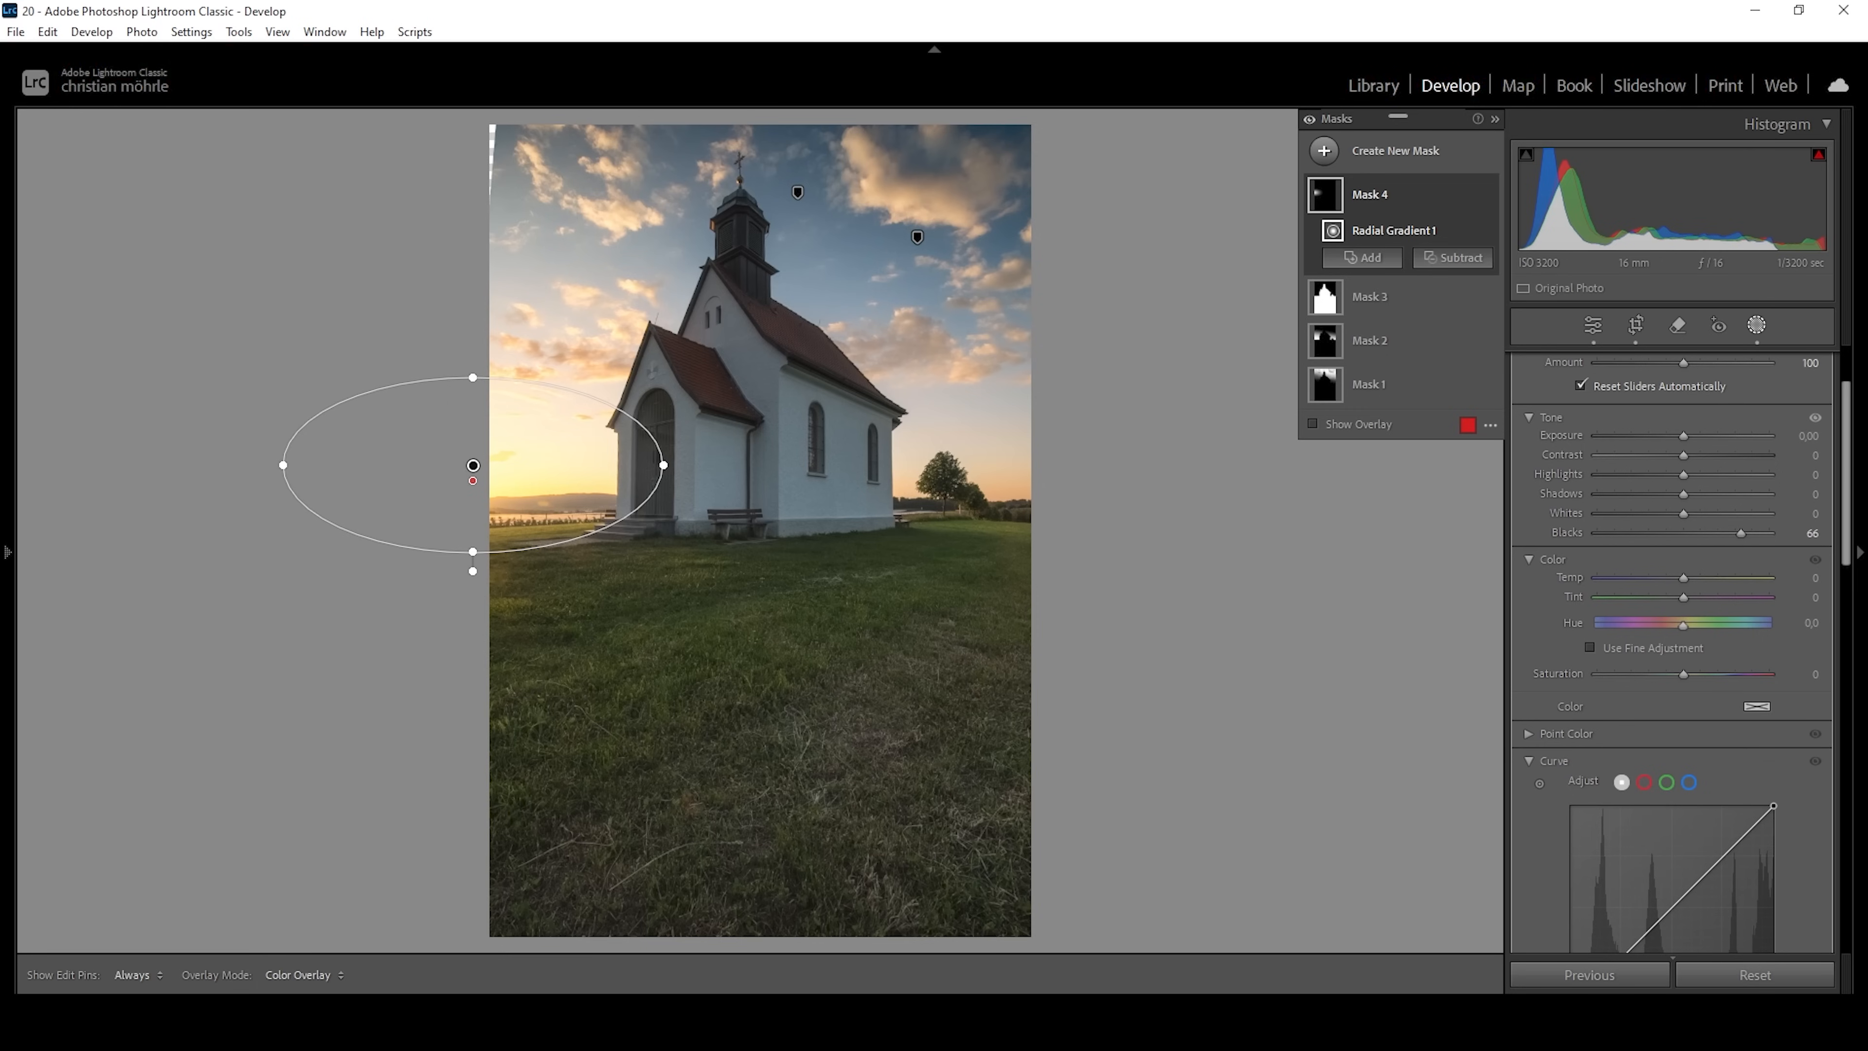
pyautogui.moveTo(1684, 579); pyautogui.dragTo(1735, 580)
# Enlarge the radial sunset mask slightly in height and width.
pyautogui.moveTo(473, 378); pyautogui.dragTo(473, 372)
pyautogui.moveTo(658, 465); pyautogui.dragTo(677, 466)
pyautogui.moveTo(475, 561); pyautogui.dragTo(475, 583)
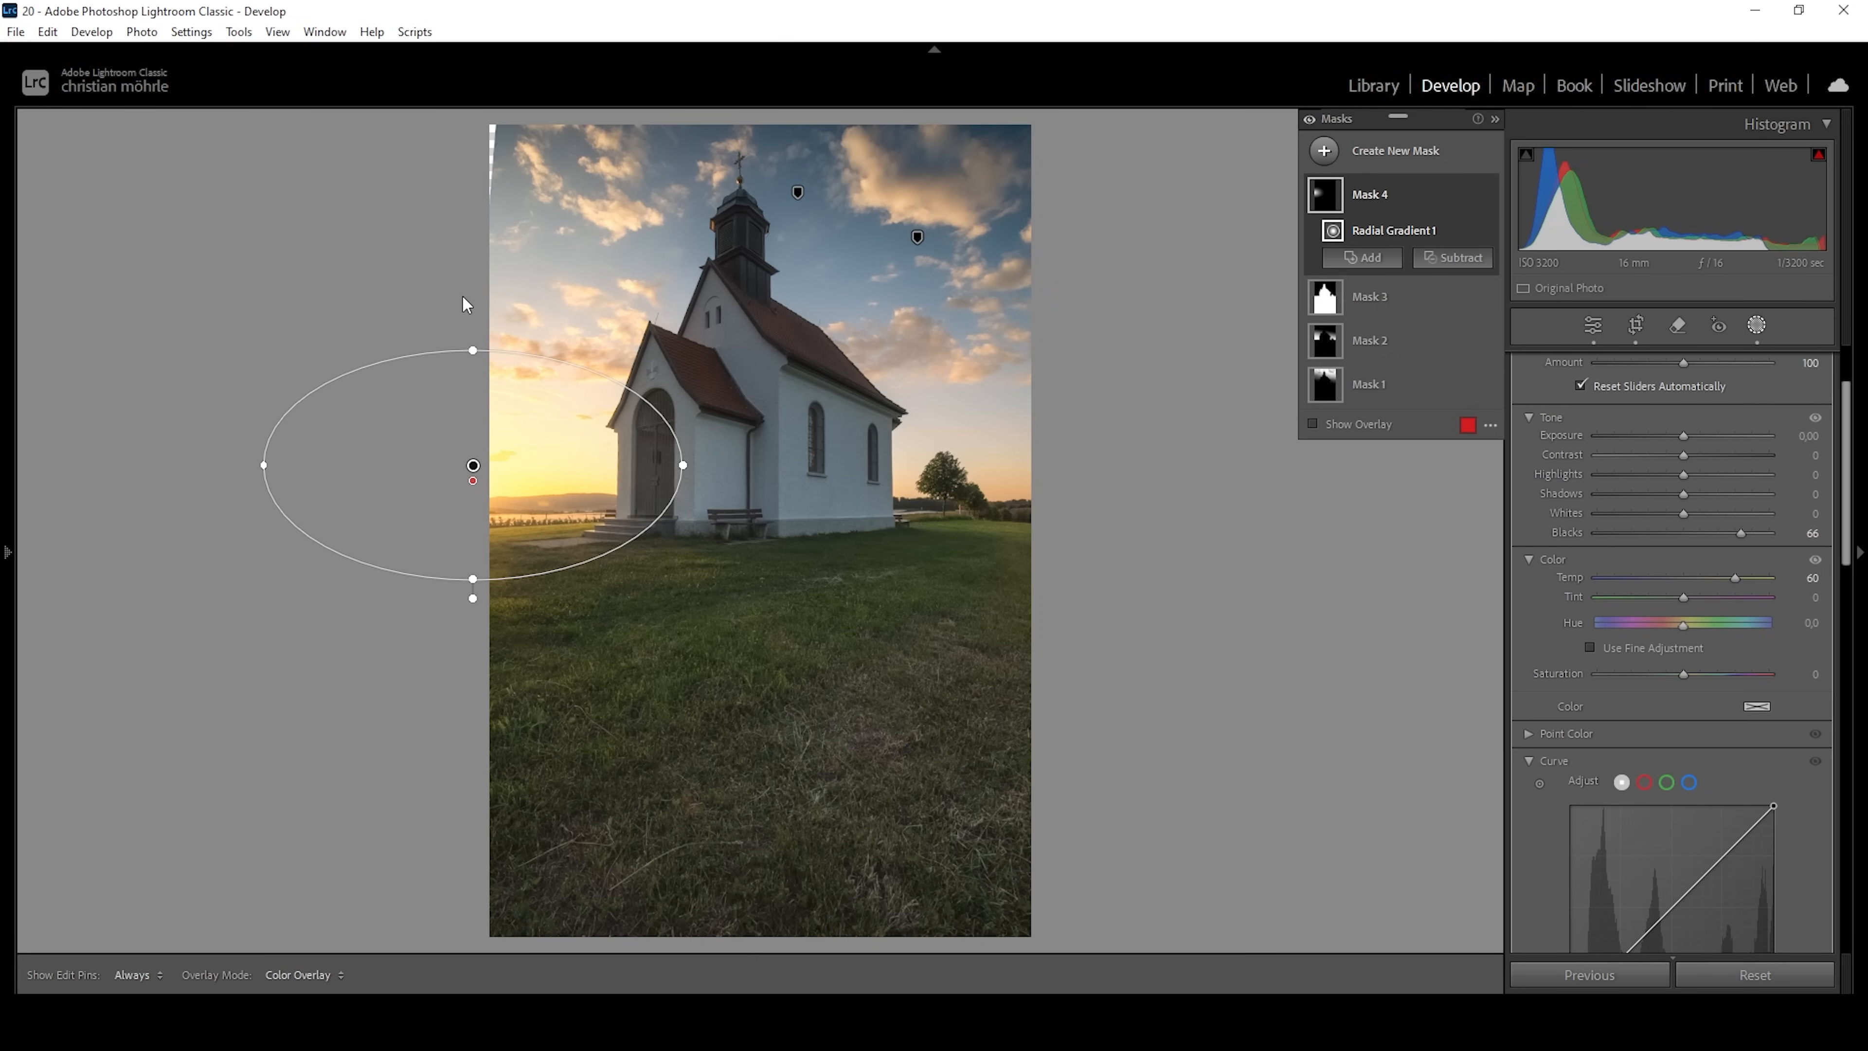
# Add a linear gradient mask covering the meadow up to the horizon and subtract the church from it with Select Subject.
pyautogui.click(1324, 150)
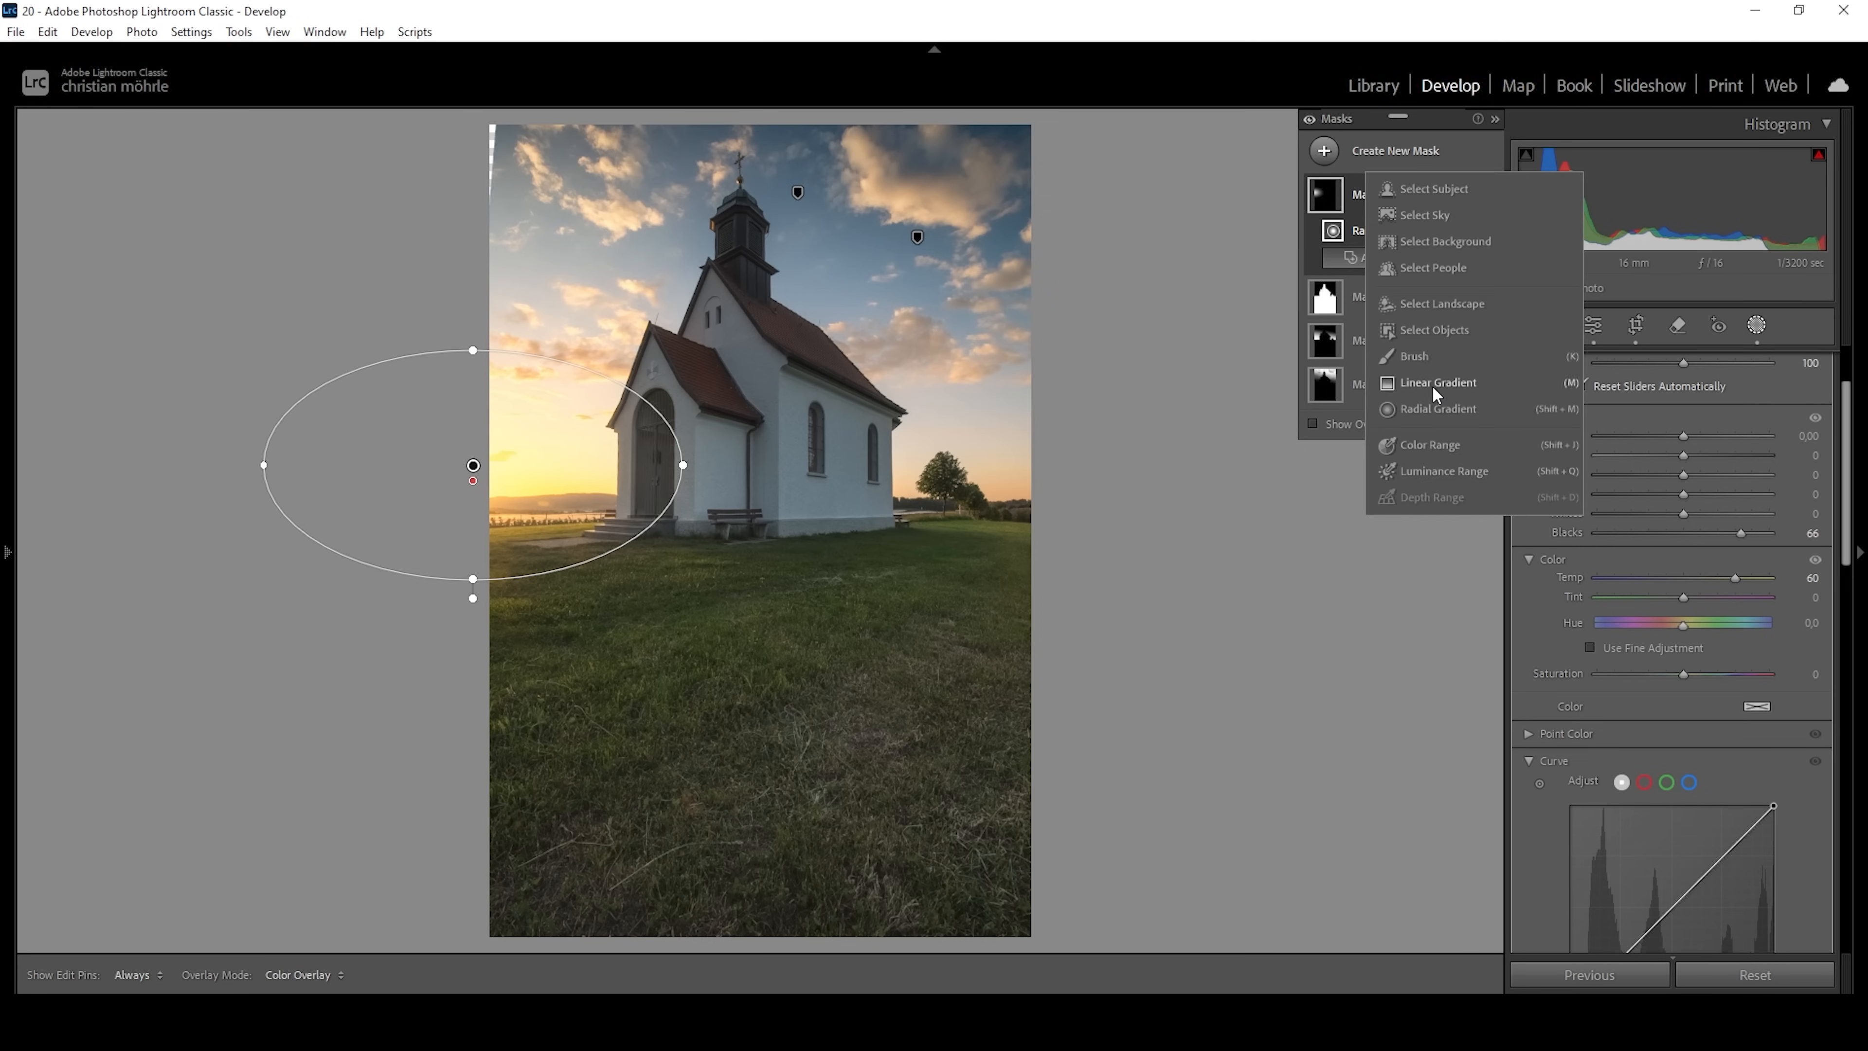
pyautogui.click(1439, 403)
pyautogui.moveTo(703, 543); pyautogui.dragTo(704, 505)
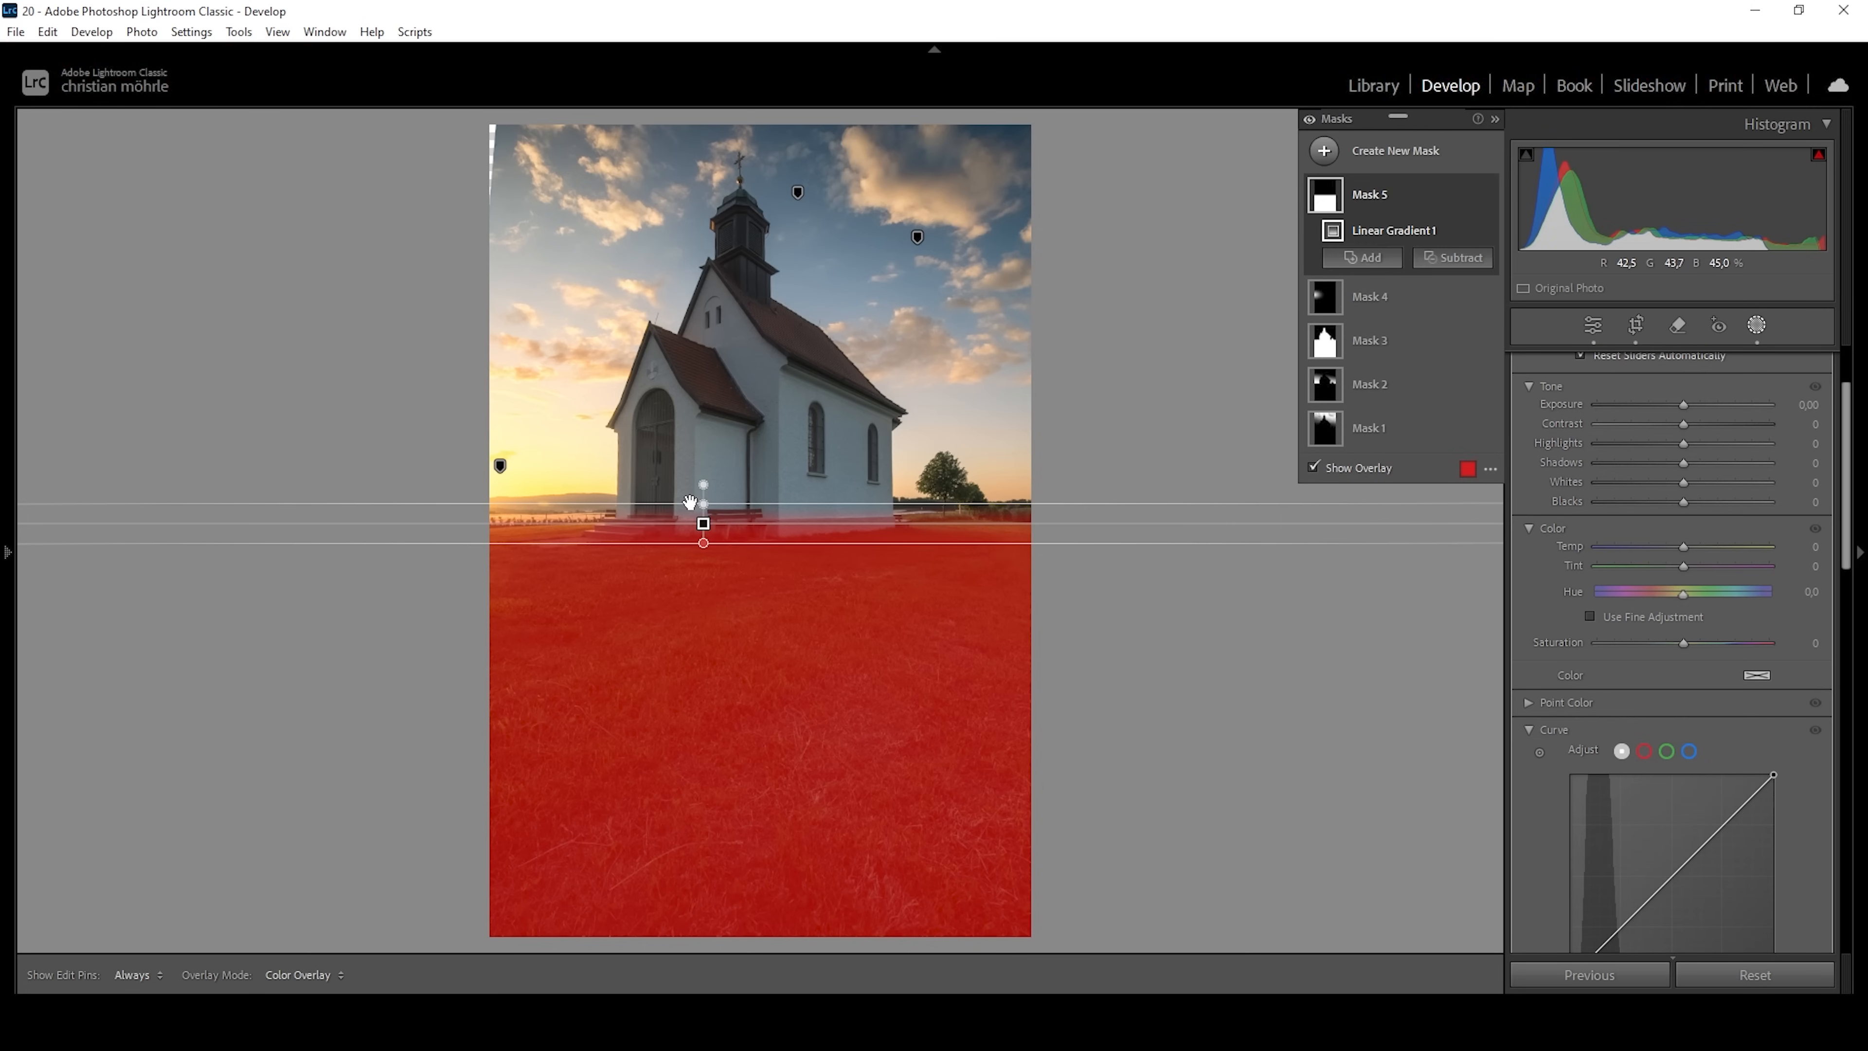
pyautogui.click(1456, 258)
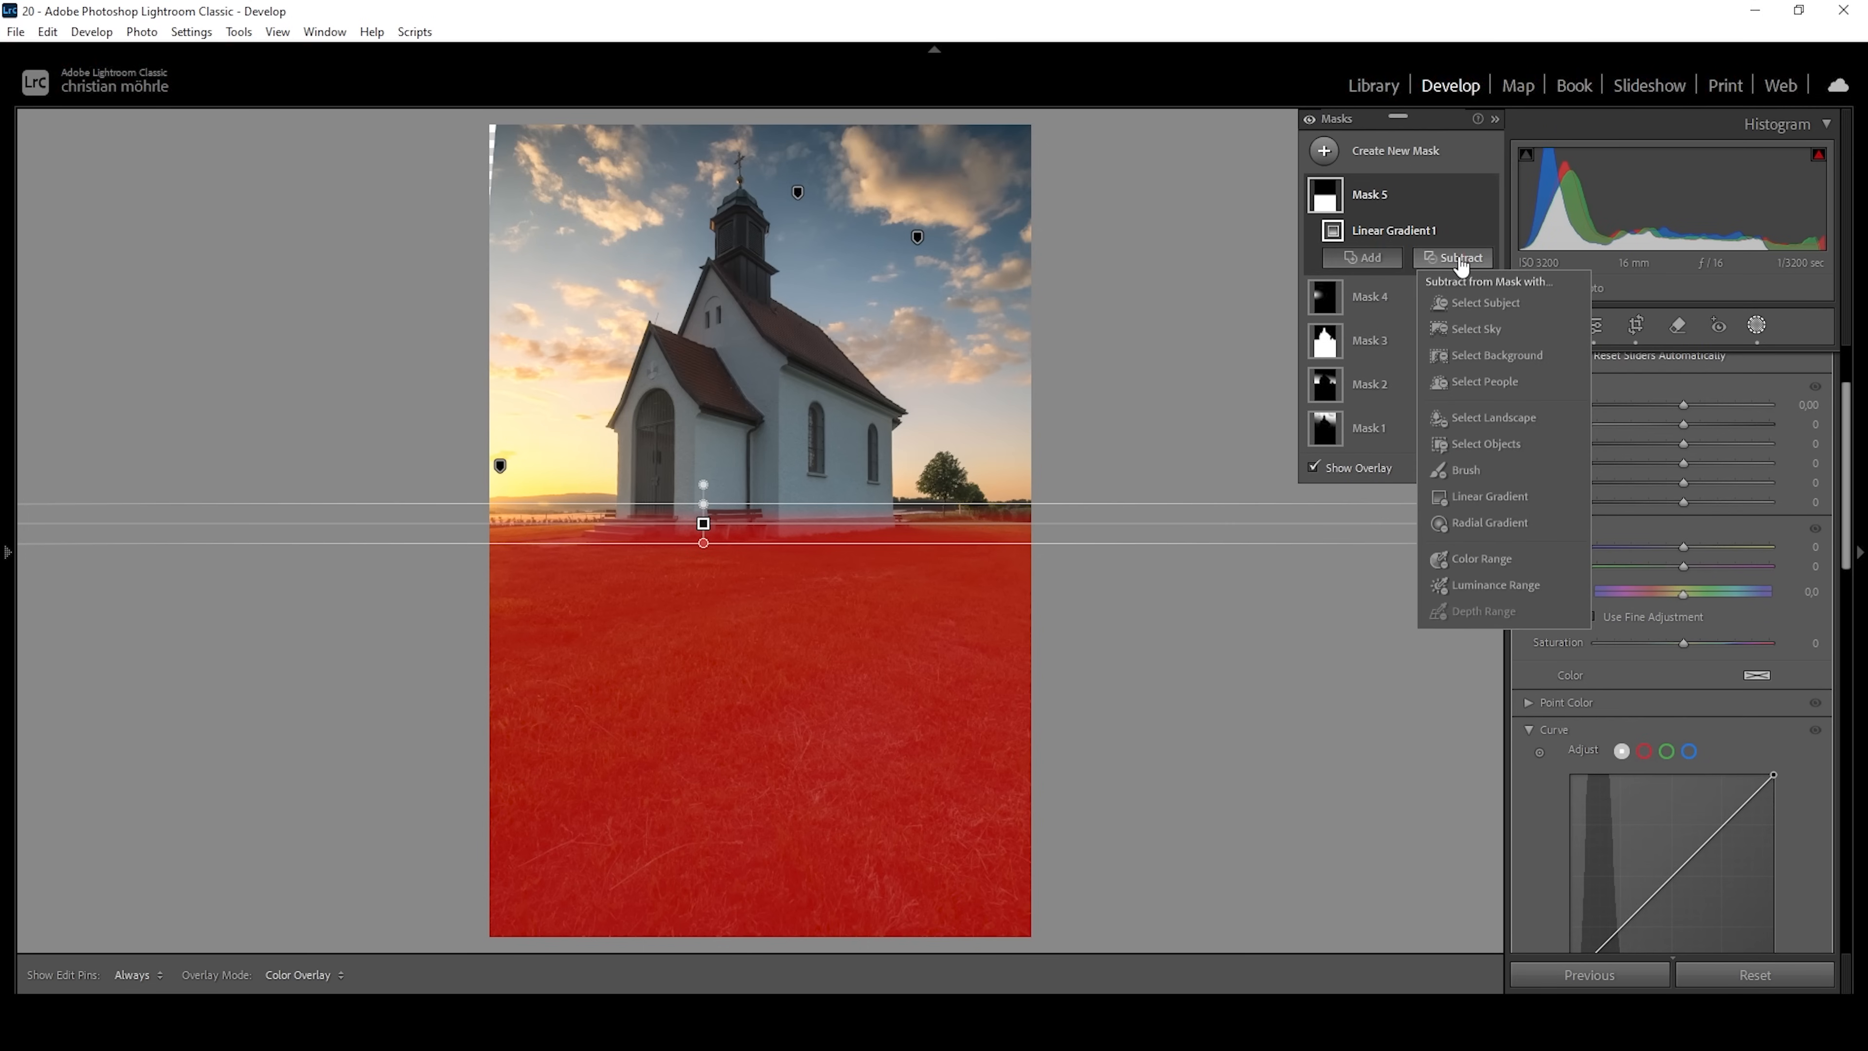
pyautogui.click(1467, 309)
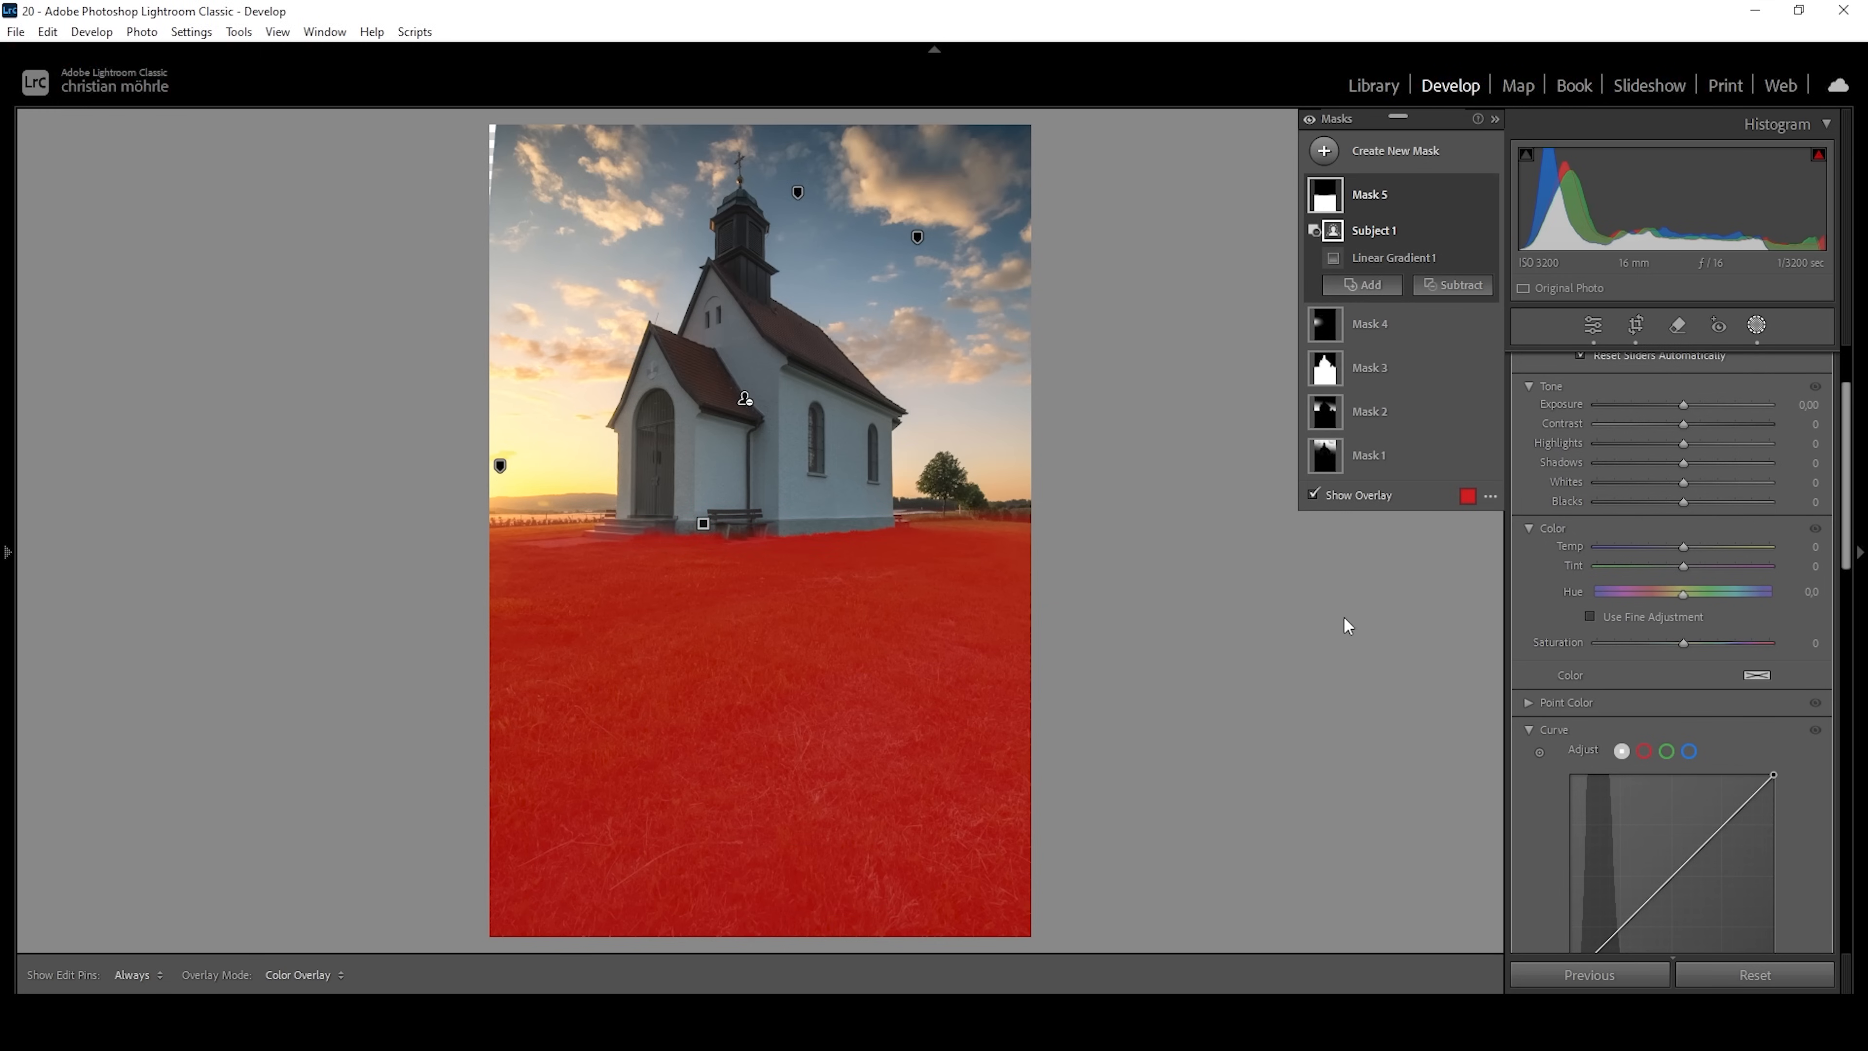
# Set Clarity to 10, Exposure to 0,36 and Saturation to 8 for the meadow mask.
pyautogui.scroll(-5, 1737, 780)
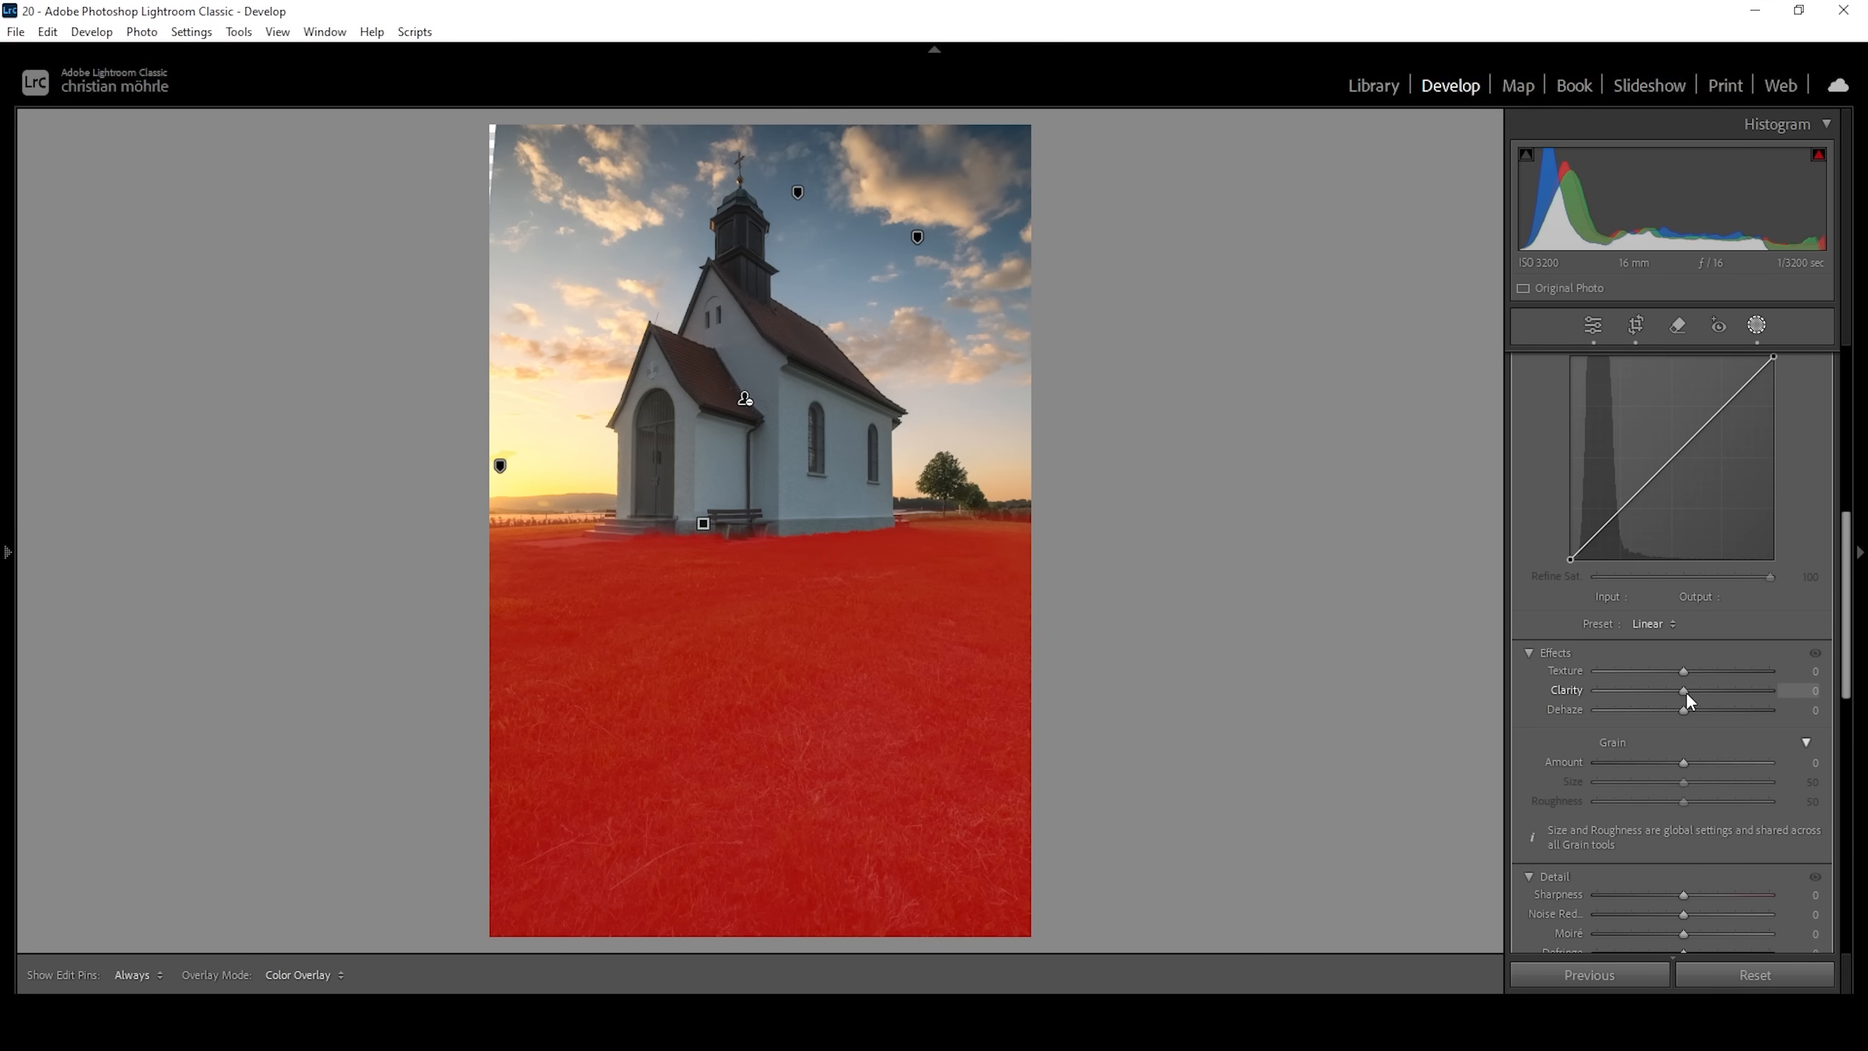
pyautogui.moveTo(1686, 694); pyautogui.dragTo(1694, 693)
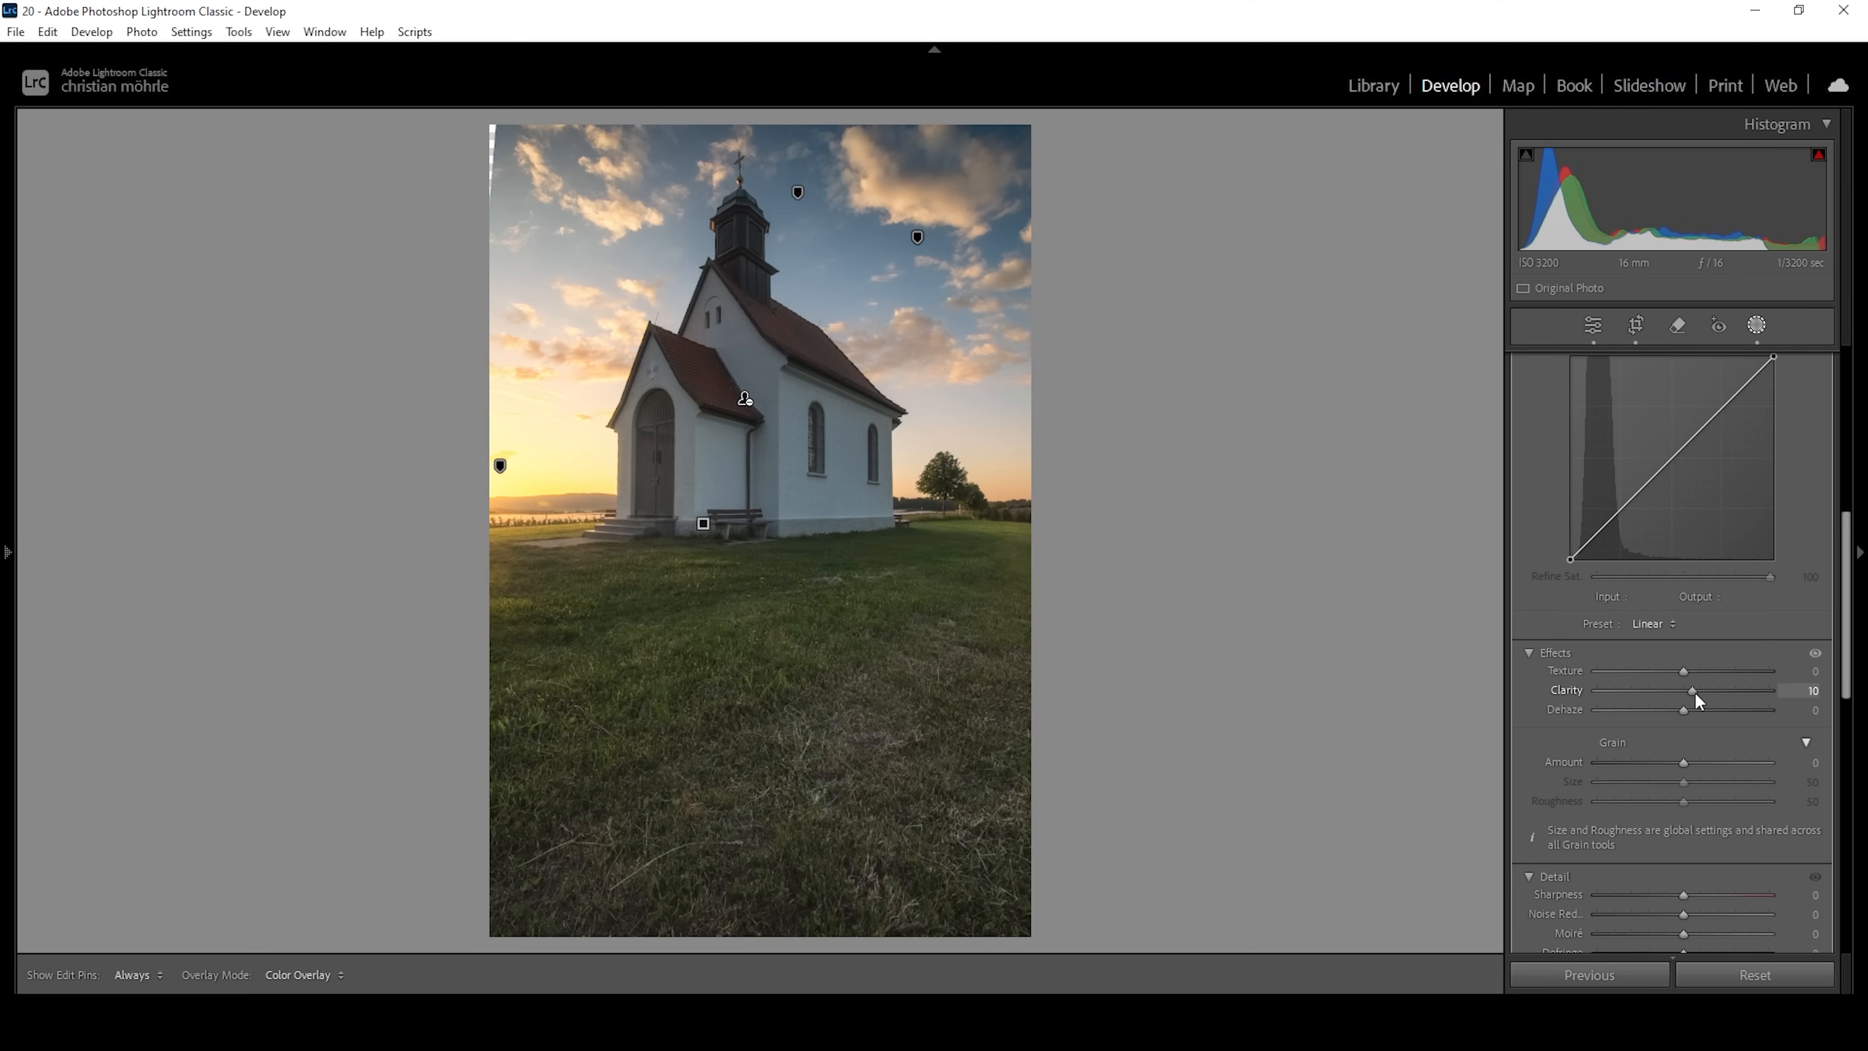
pyautogui.scroll(5, 1694, 693)
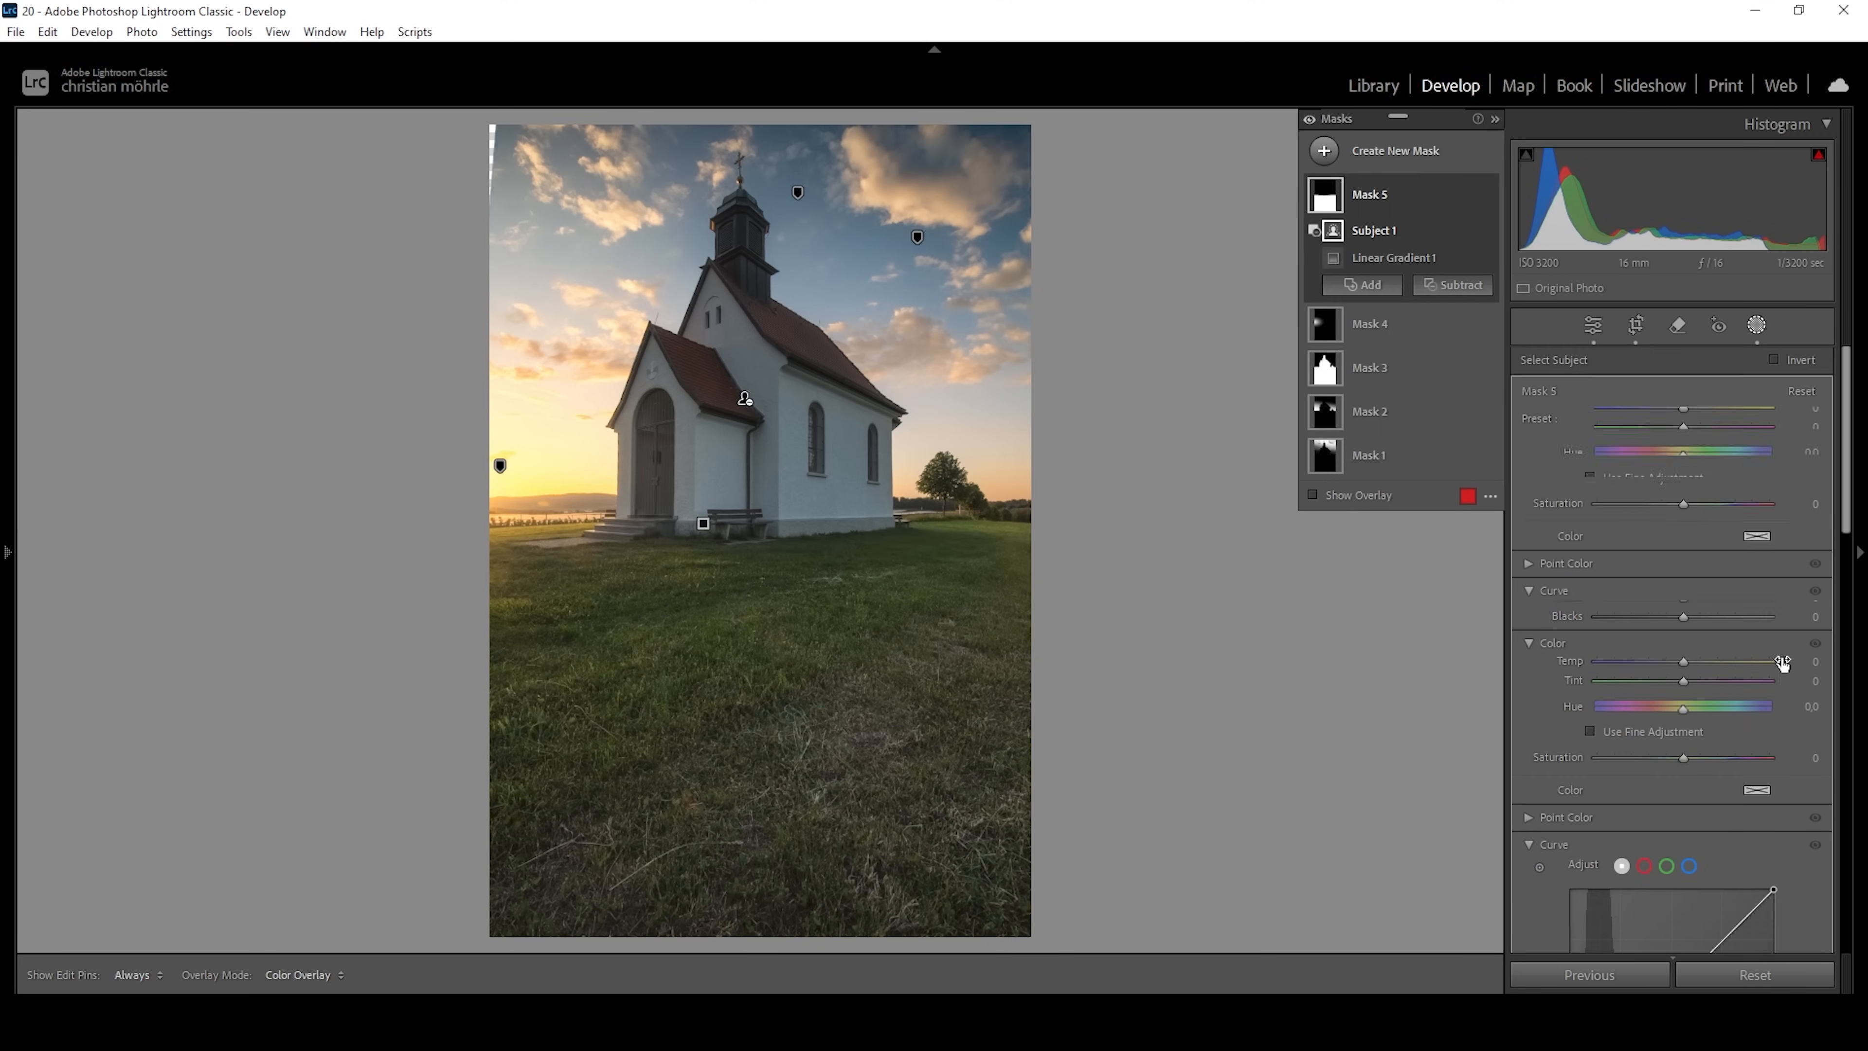
pyautogui.moveTo(1684, 520); pyautogui.dragTo(1691, 522)
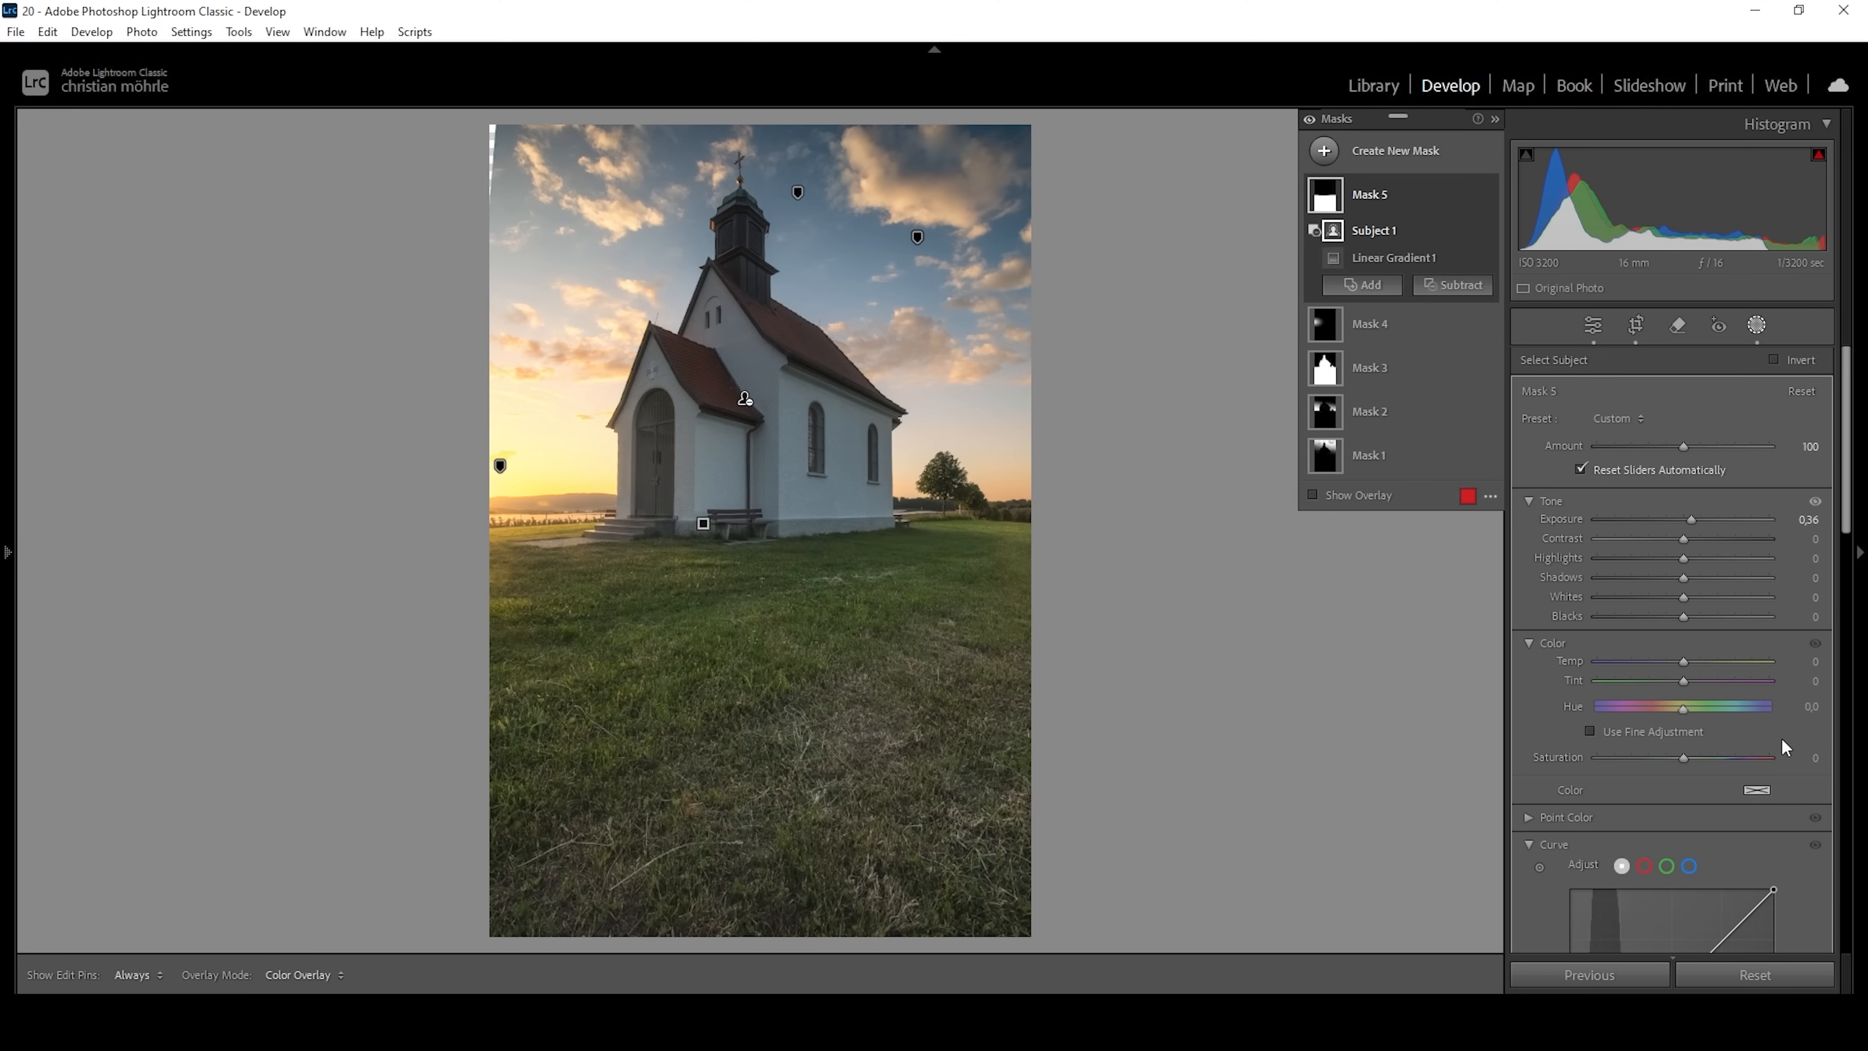
pyautogui.moveTo(1685, 761); pyautogui.dragTo(1688, 763)
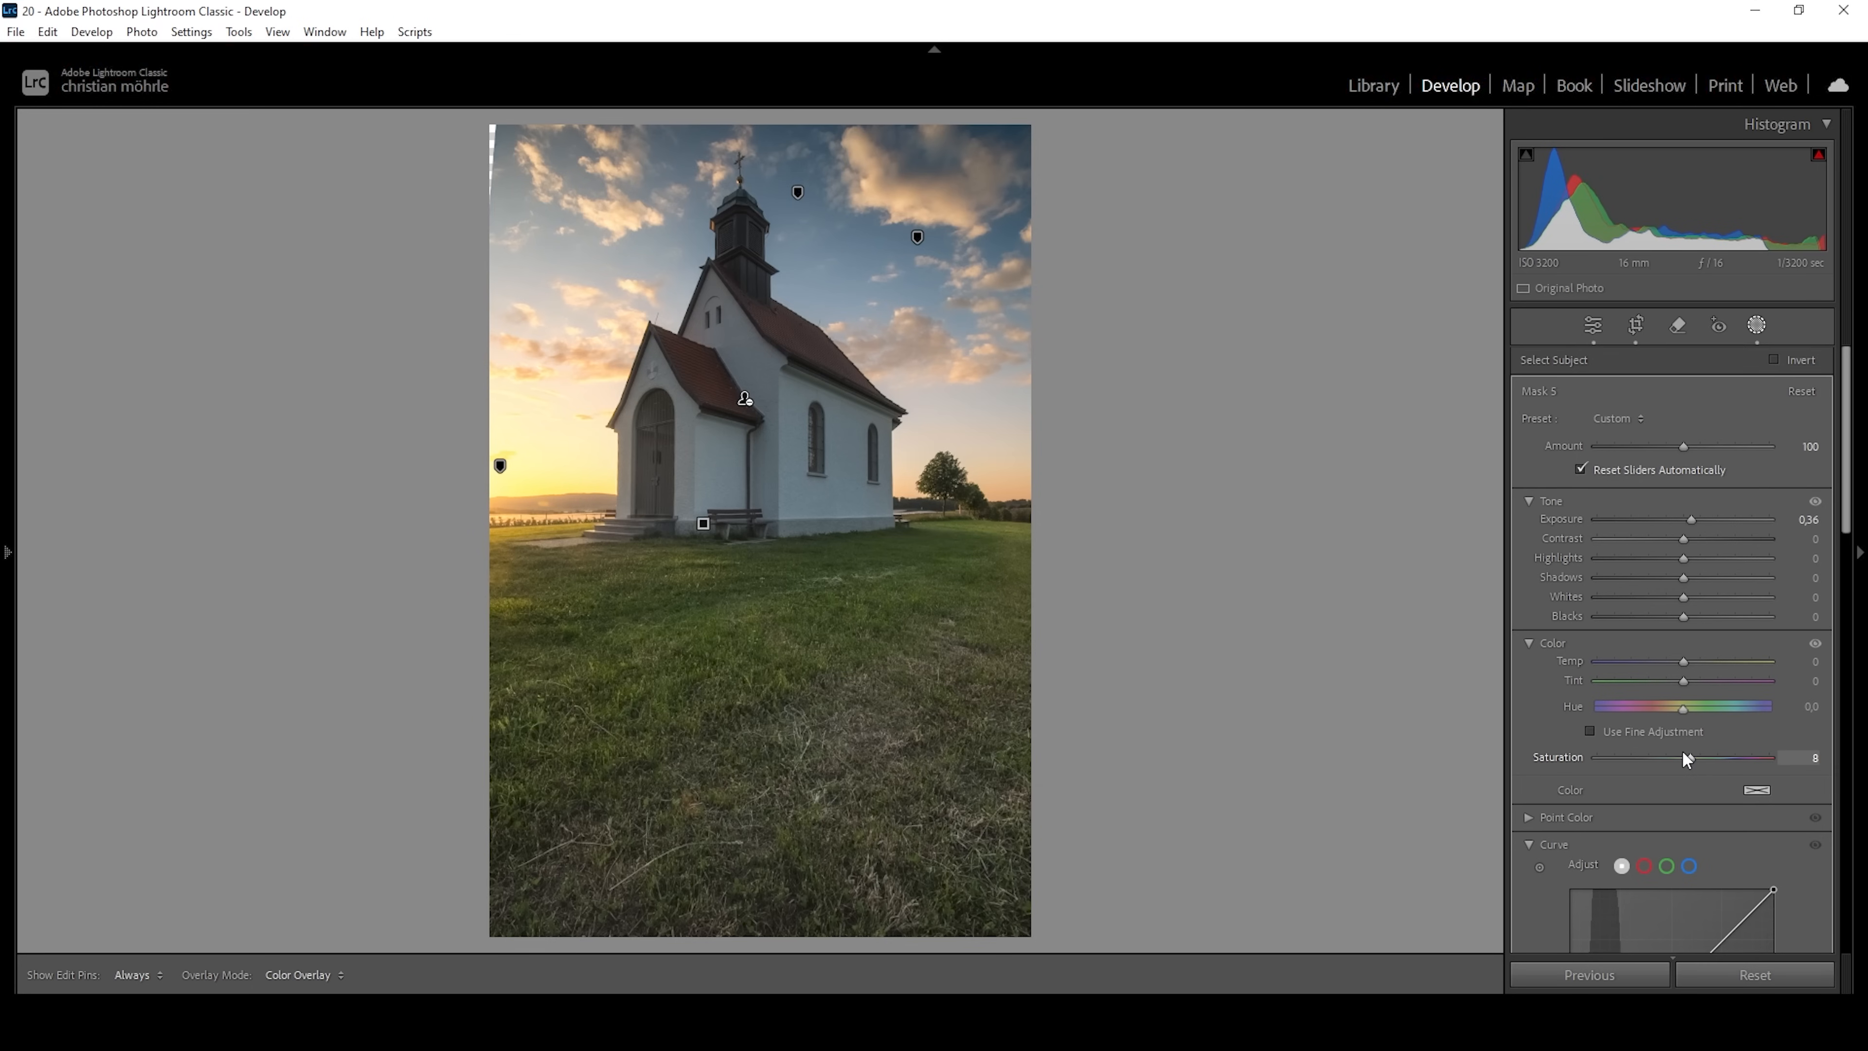
pyautogui.moveTo(1683, 752); pyautogui.dragTo(1683, 753)
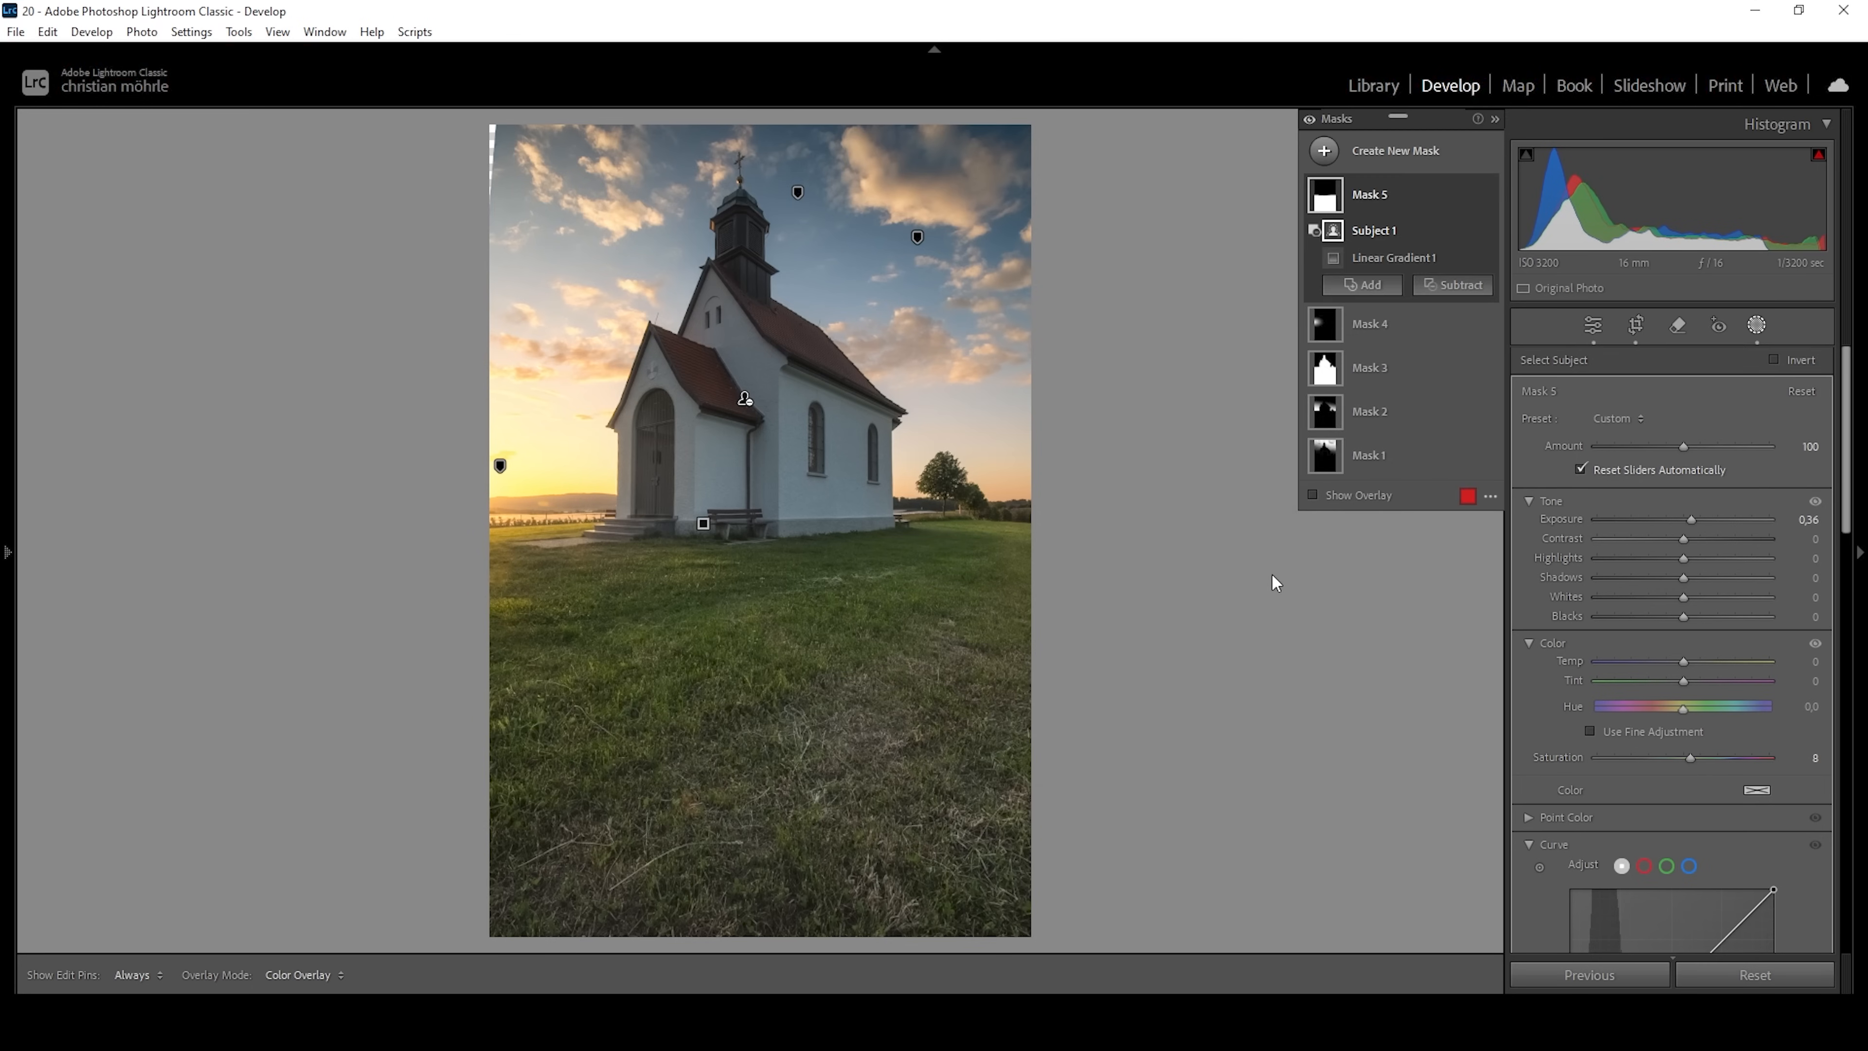
# Add a soft linear gradient mask rising from the photo's lower edge to mid-meadow and darken it with Exposure at -0,67.
pyautogui.click(1325, 154)
pyautogui.click(1416, 384)
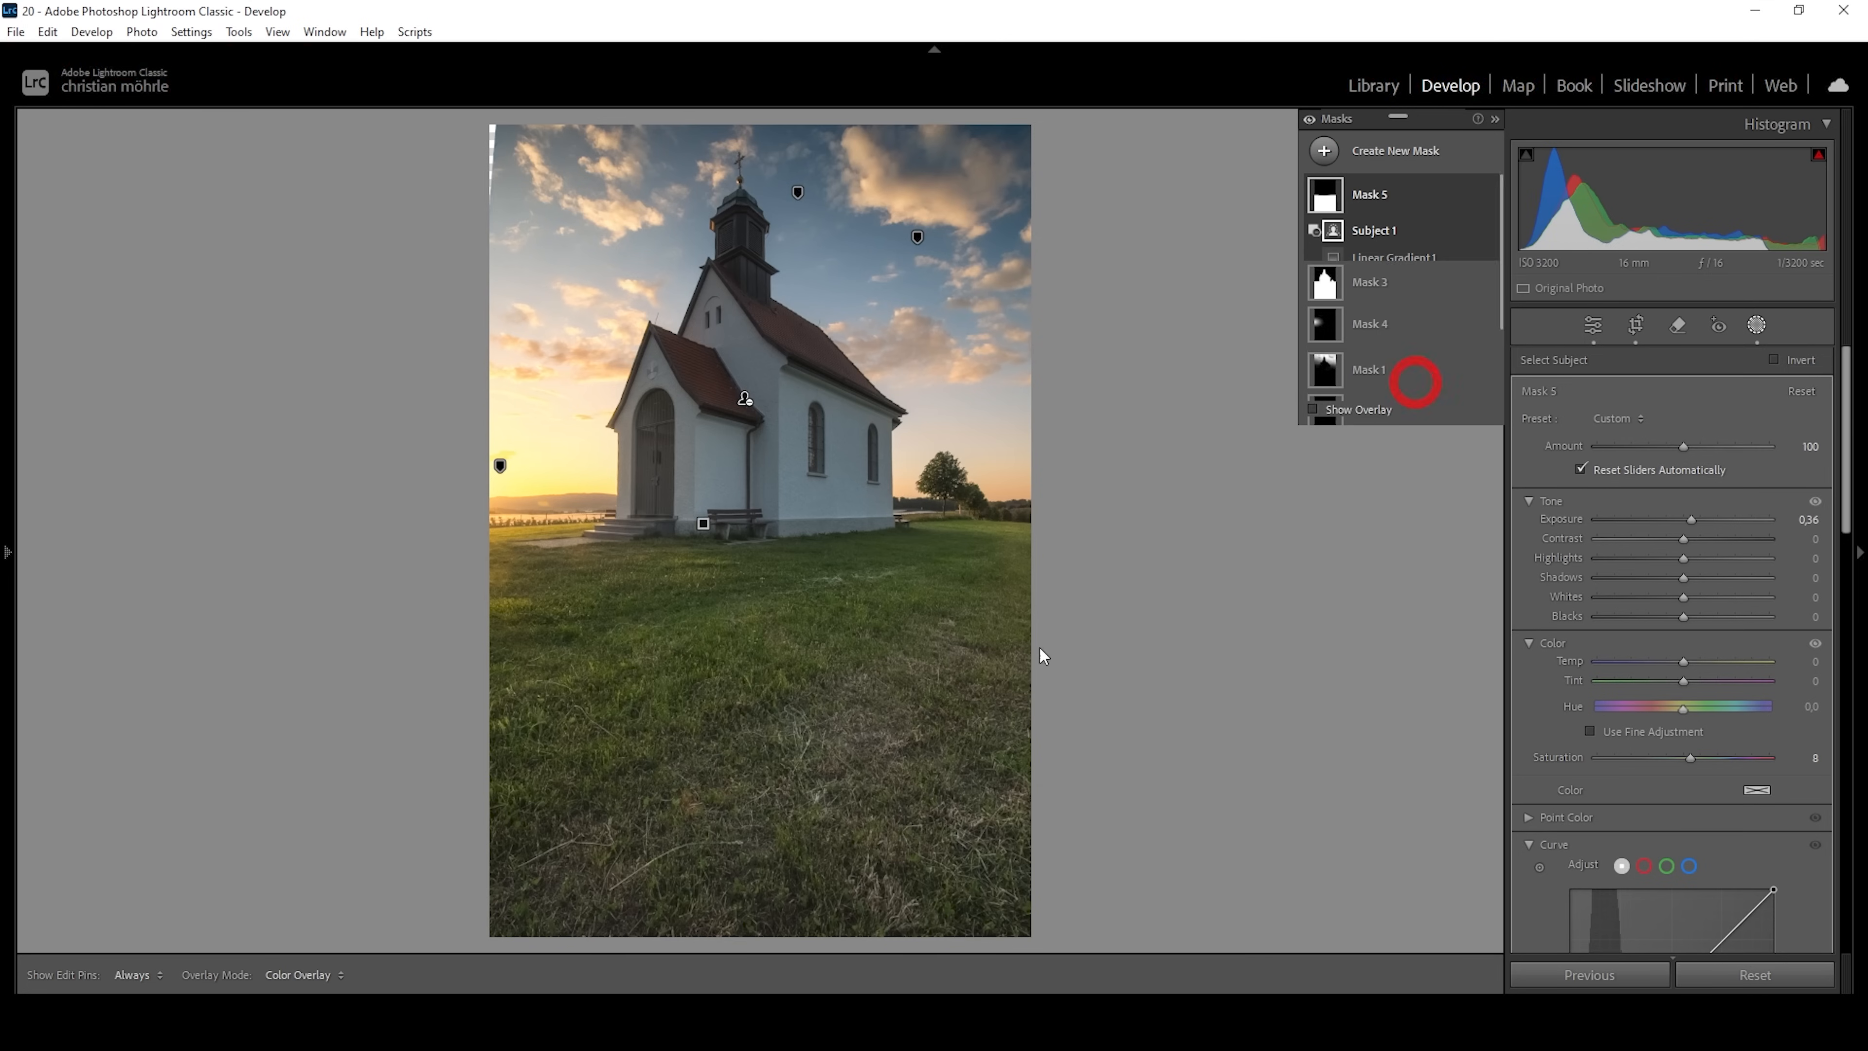
pyautogui.moveTo(753, 886); pyautogui.dragTo(750, 691)
pyautogui.moveTo(751, 883); pyautogui.dragTo(750, 913)
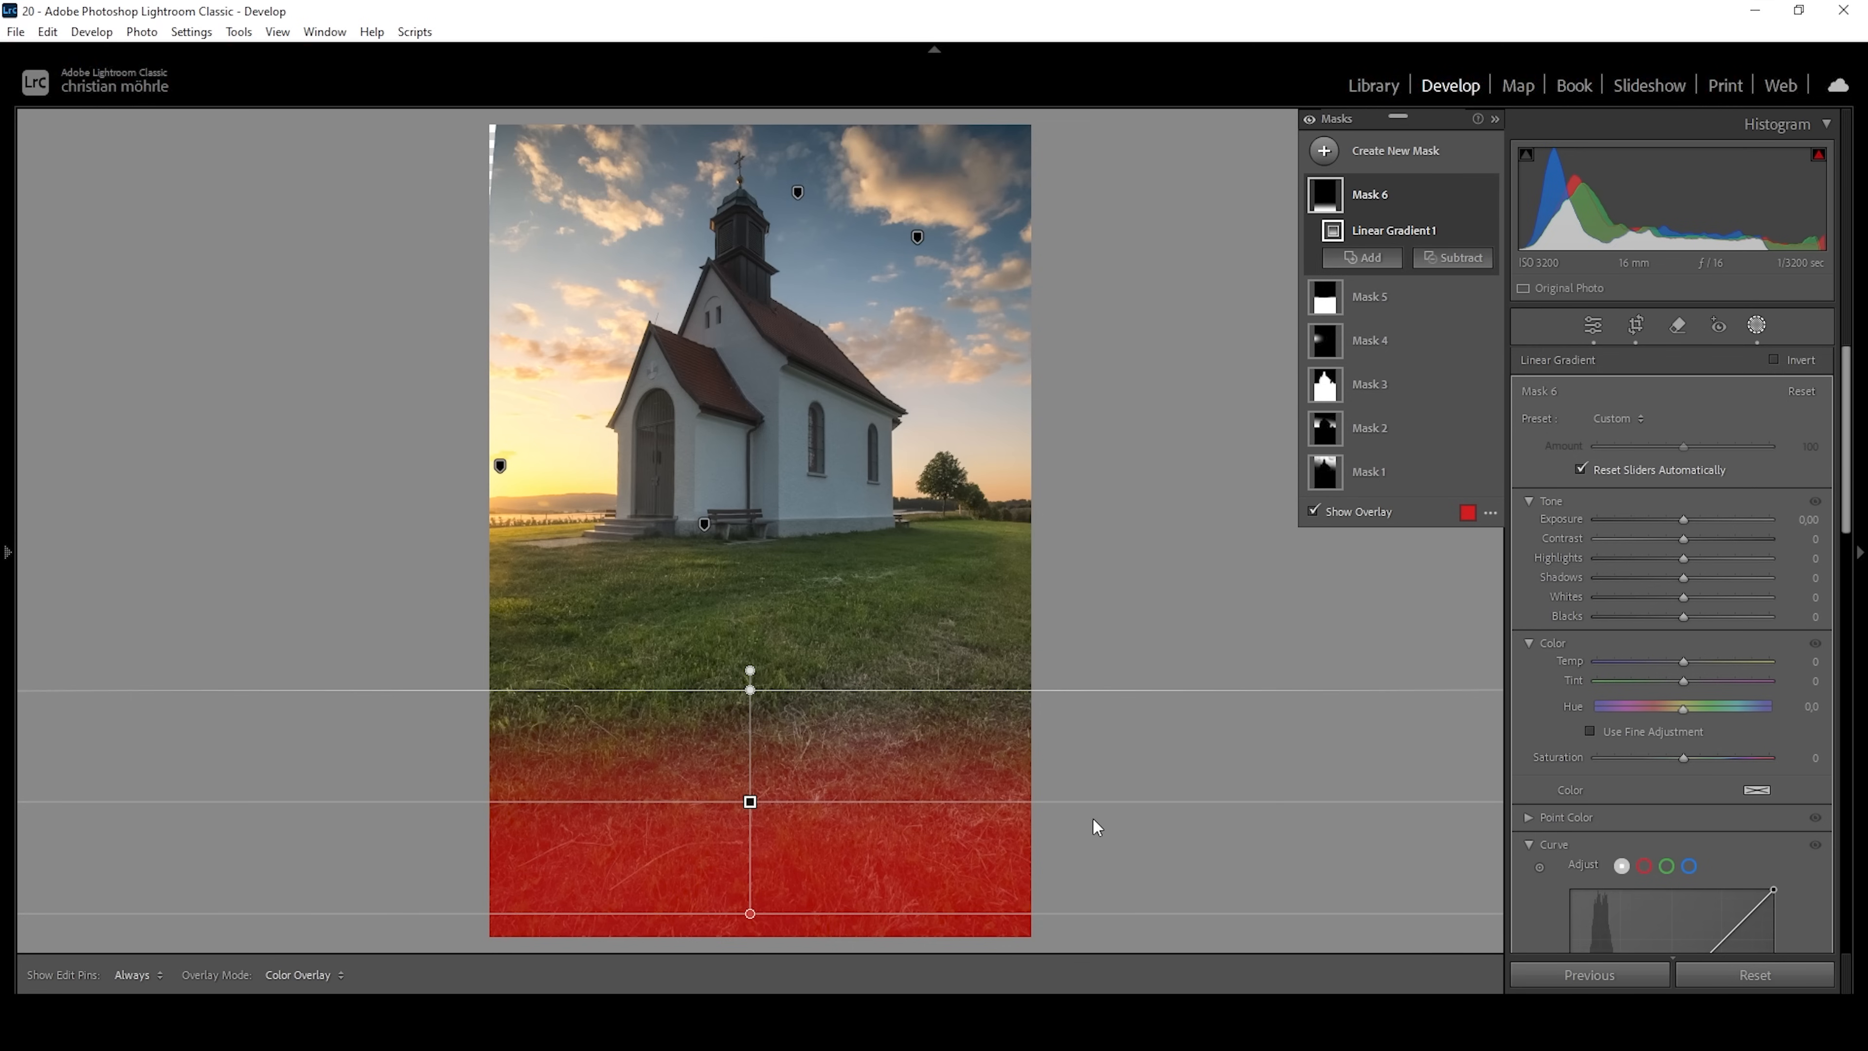
pyautogui.moveTo(1679, 520); pyautogui.dragTo(1664, 519)
pyautogui.moveTo(733, 692); pyautogui.dragTo(736, 669)
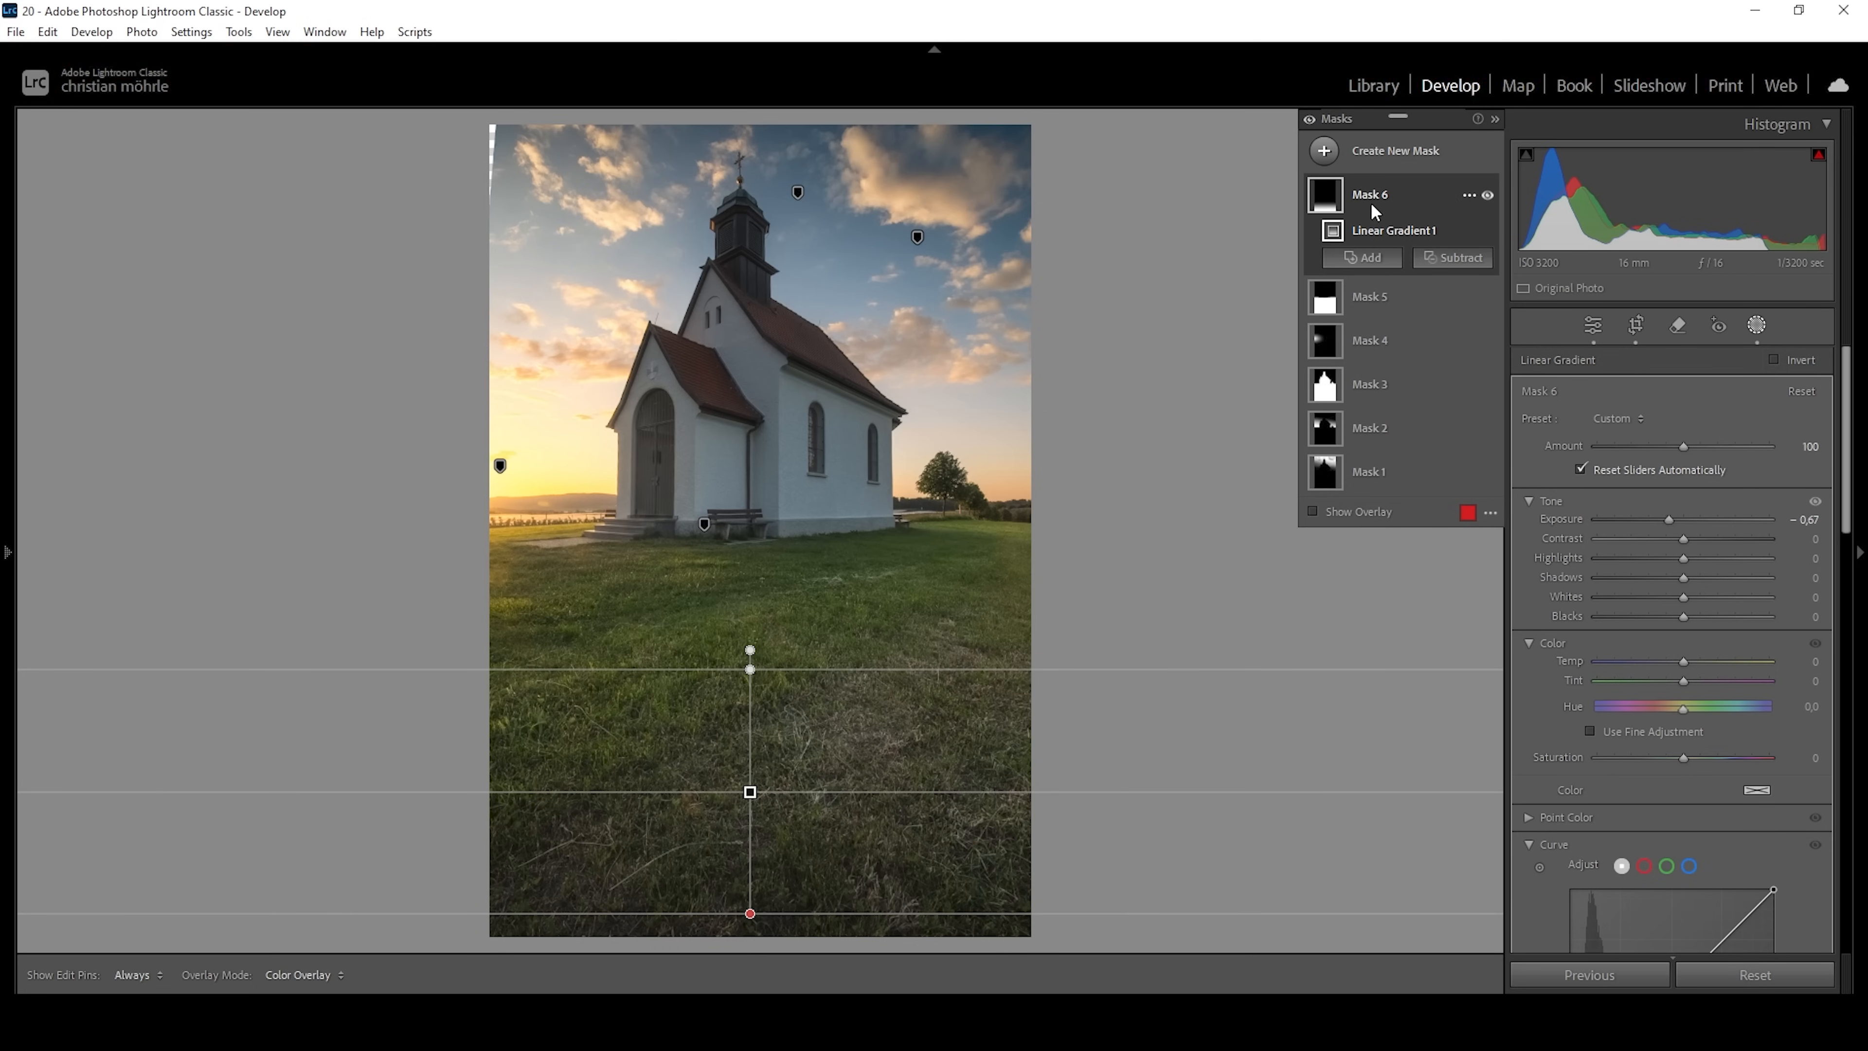
# Create a Select Subject mask of the church and subtract a small brush spot in the sky beside its entrance.
pyautogui.click(1324, 152)
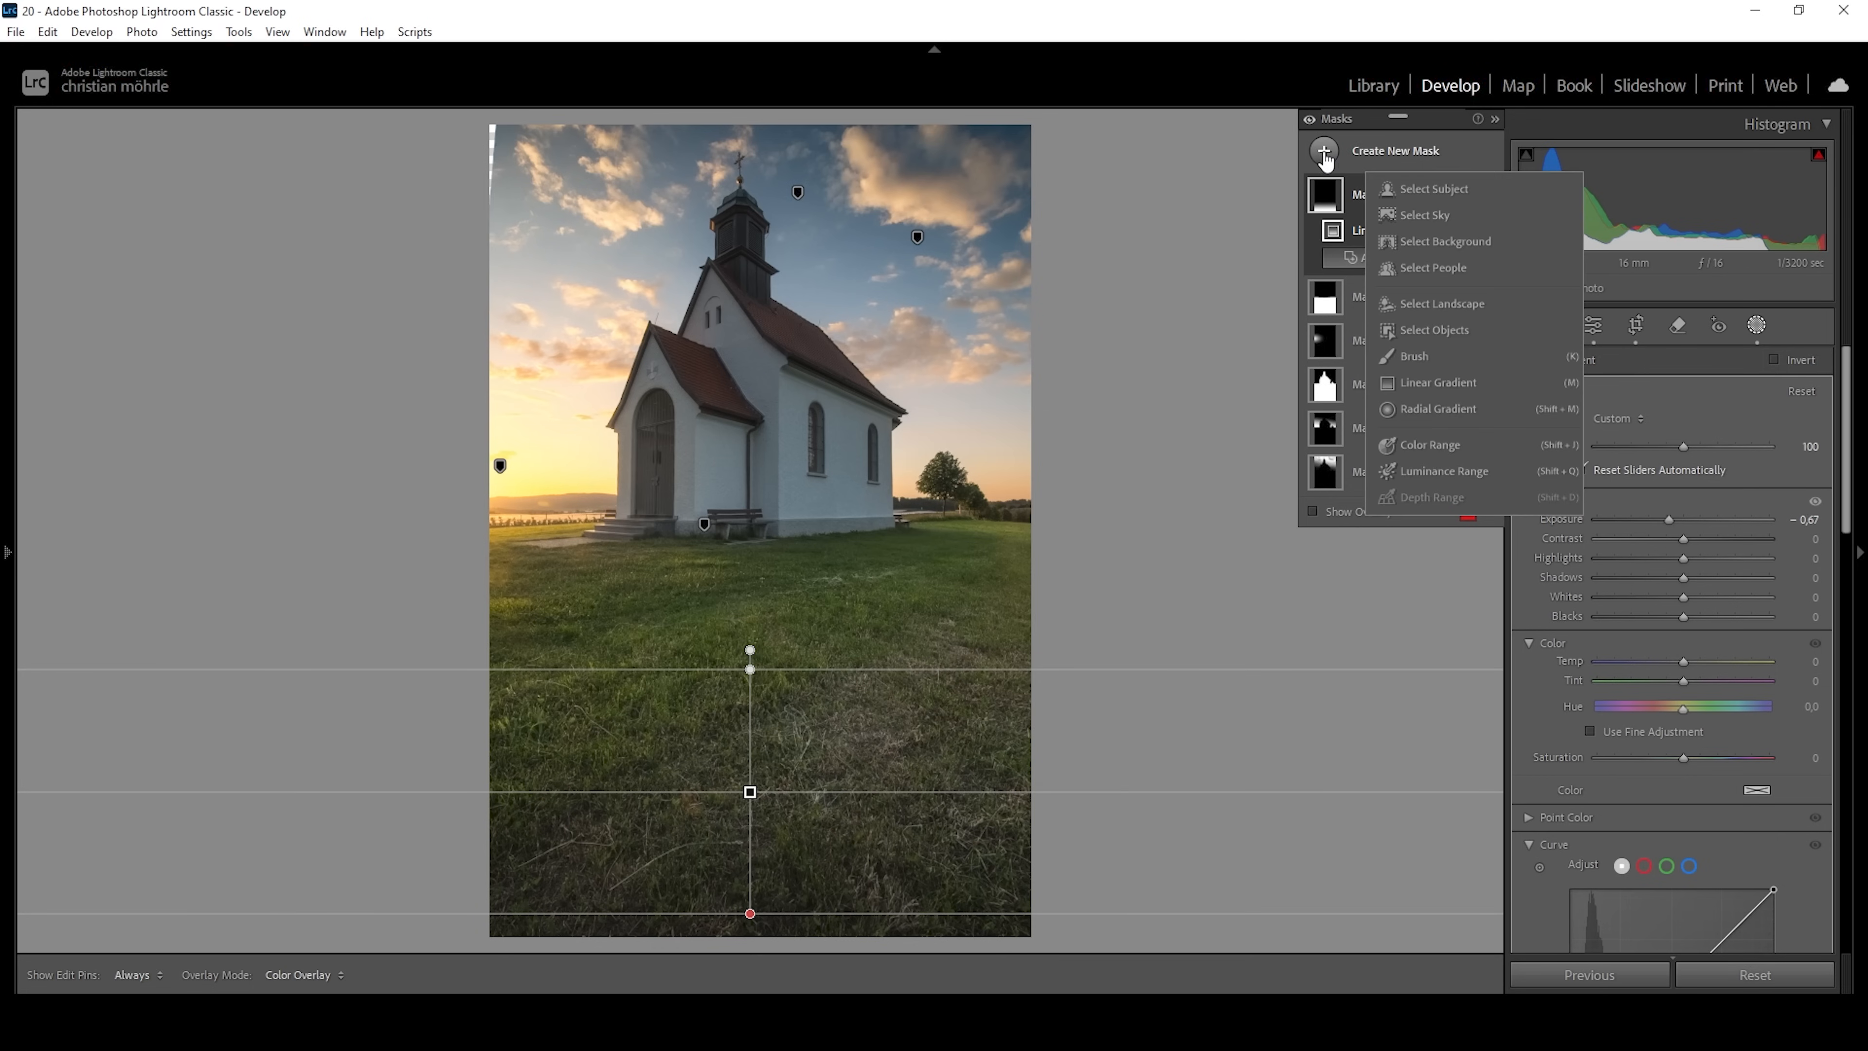
pyautogui.click(1422, 189)
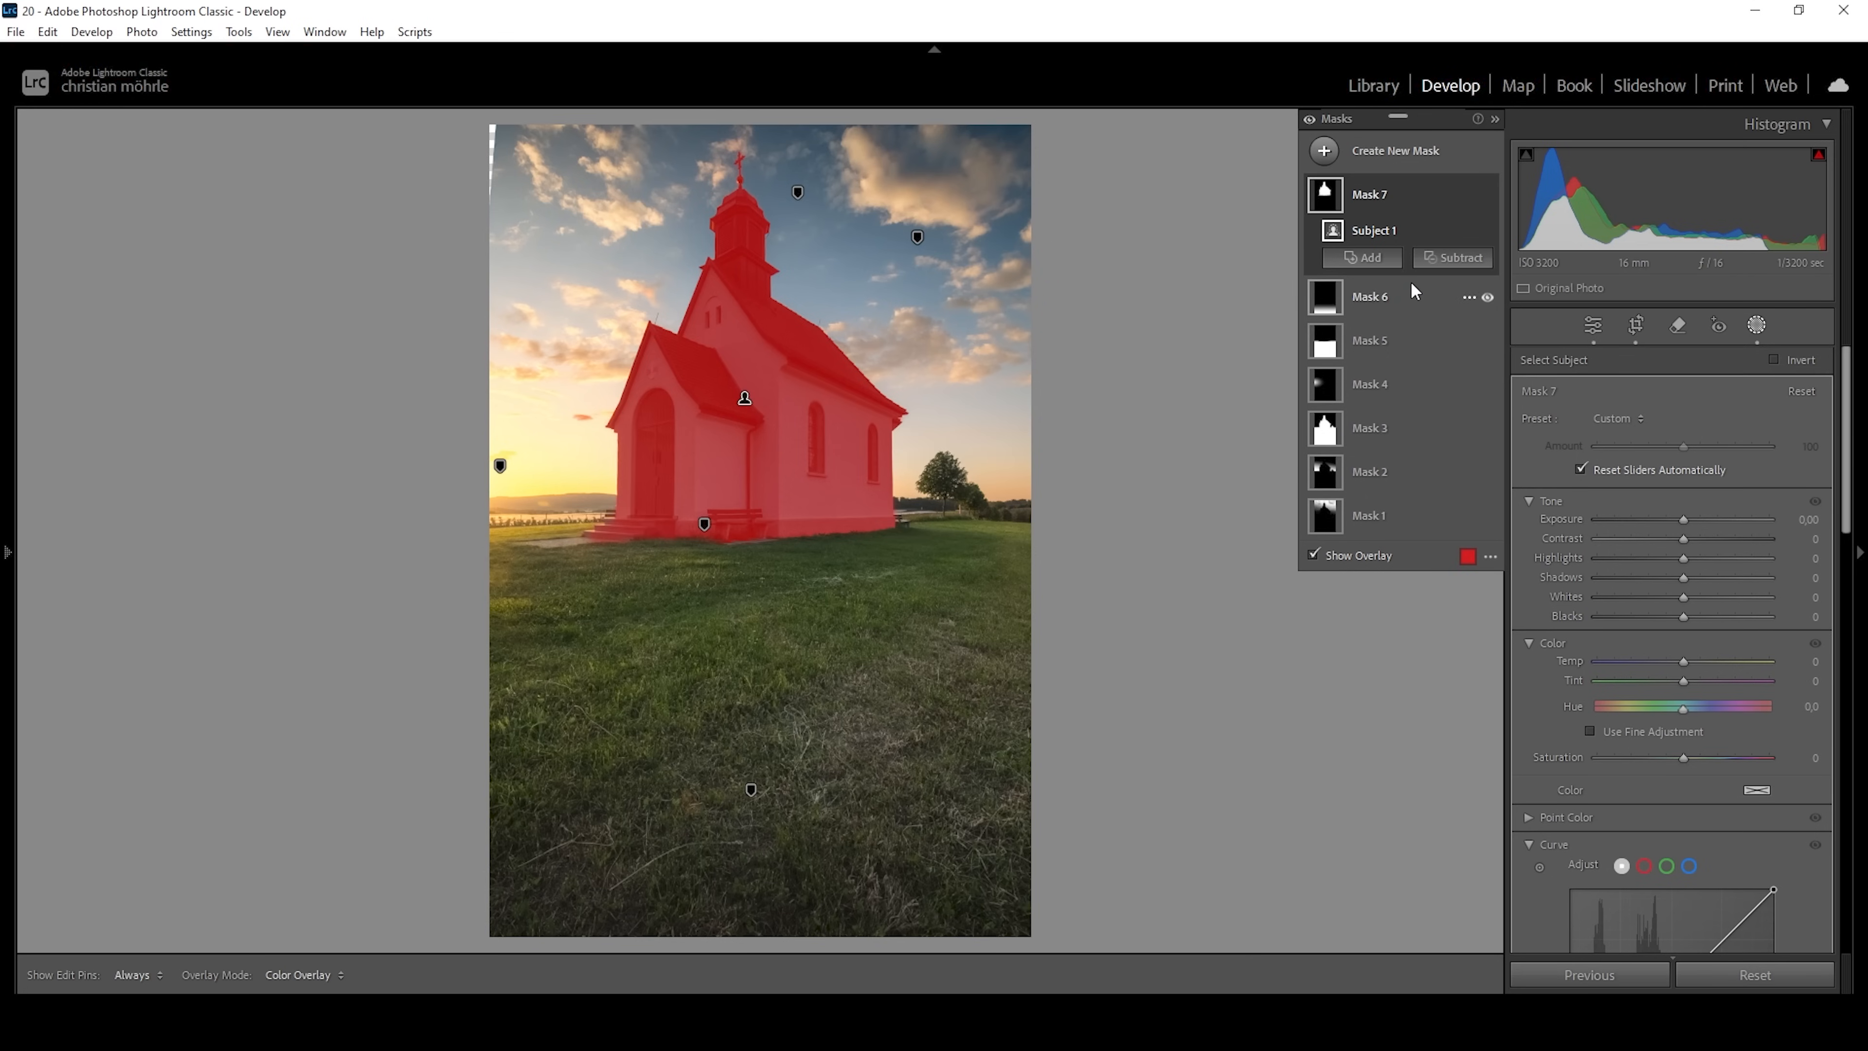
pyautogui.click(1453, 259)
pyautogui.click(1480, 473)
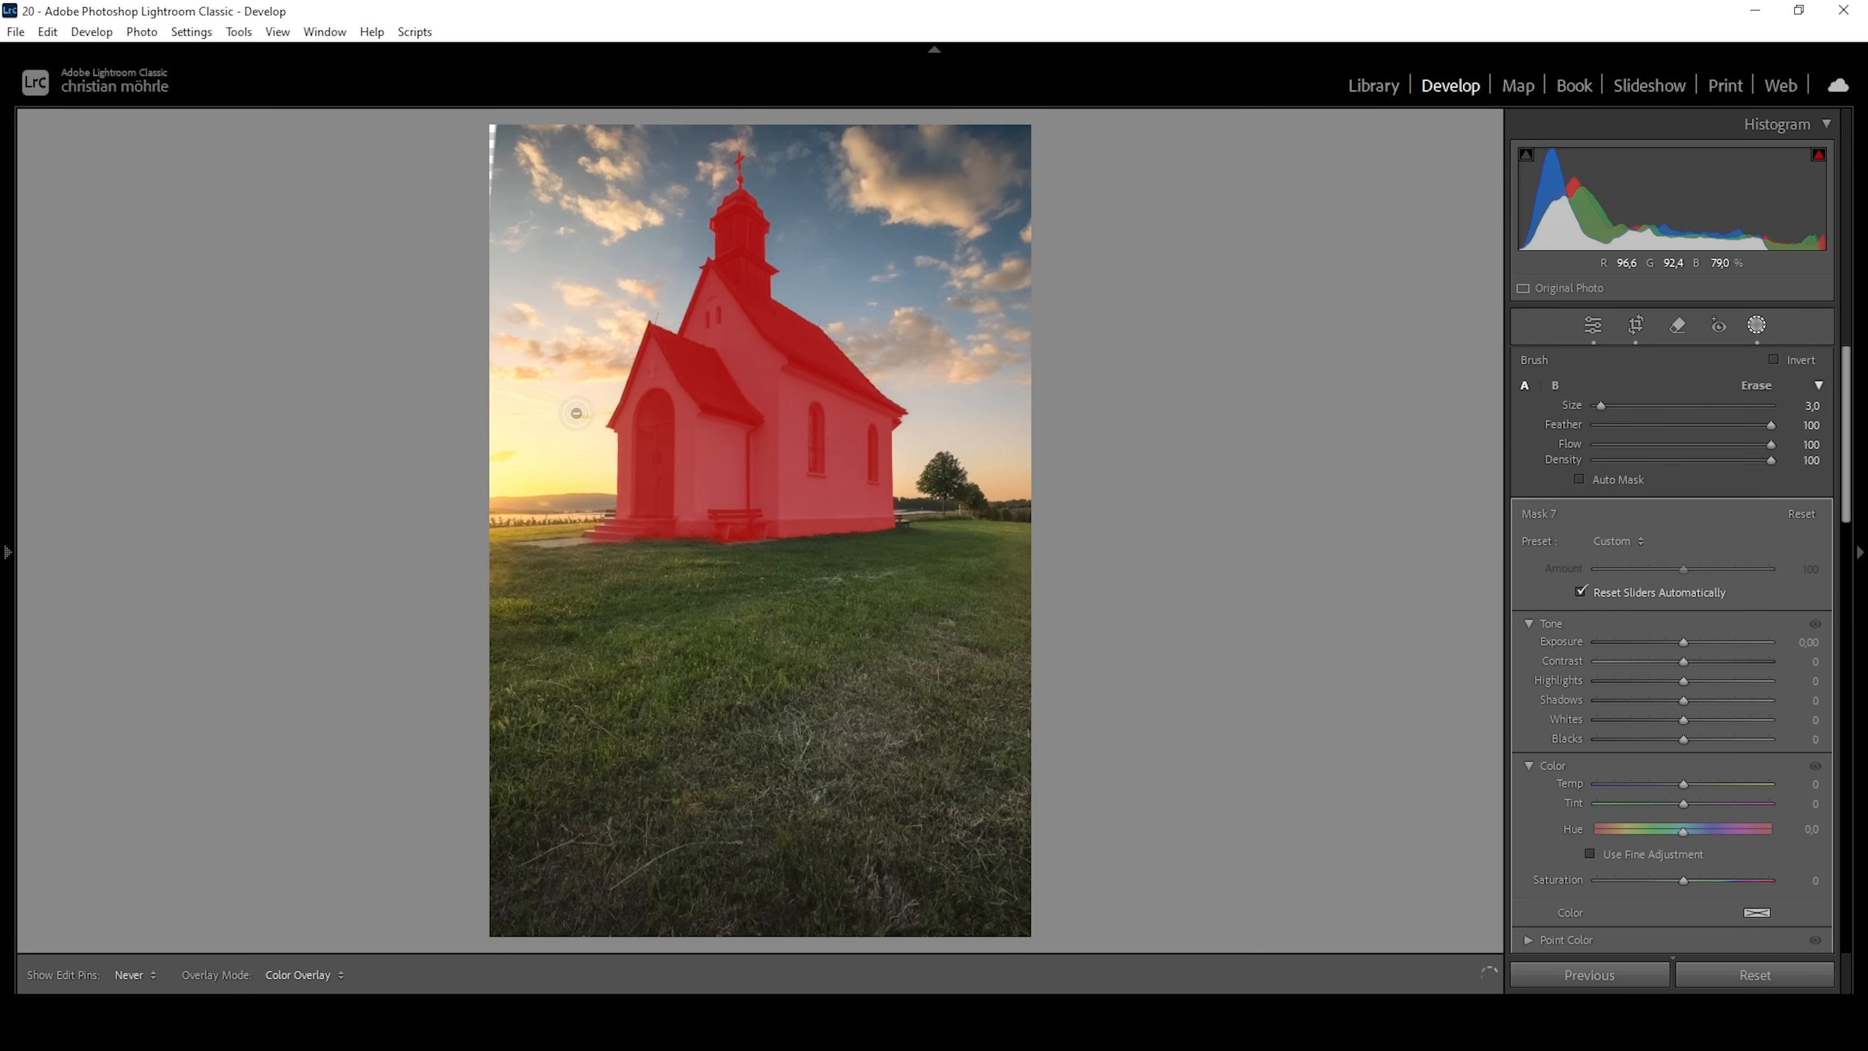
pyautogui.click(577, 417)
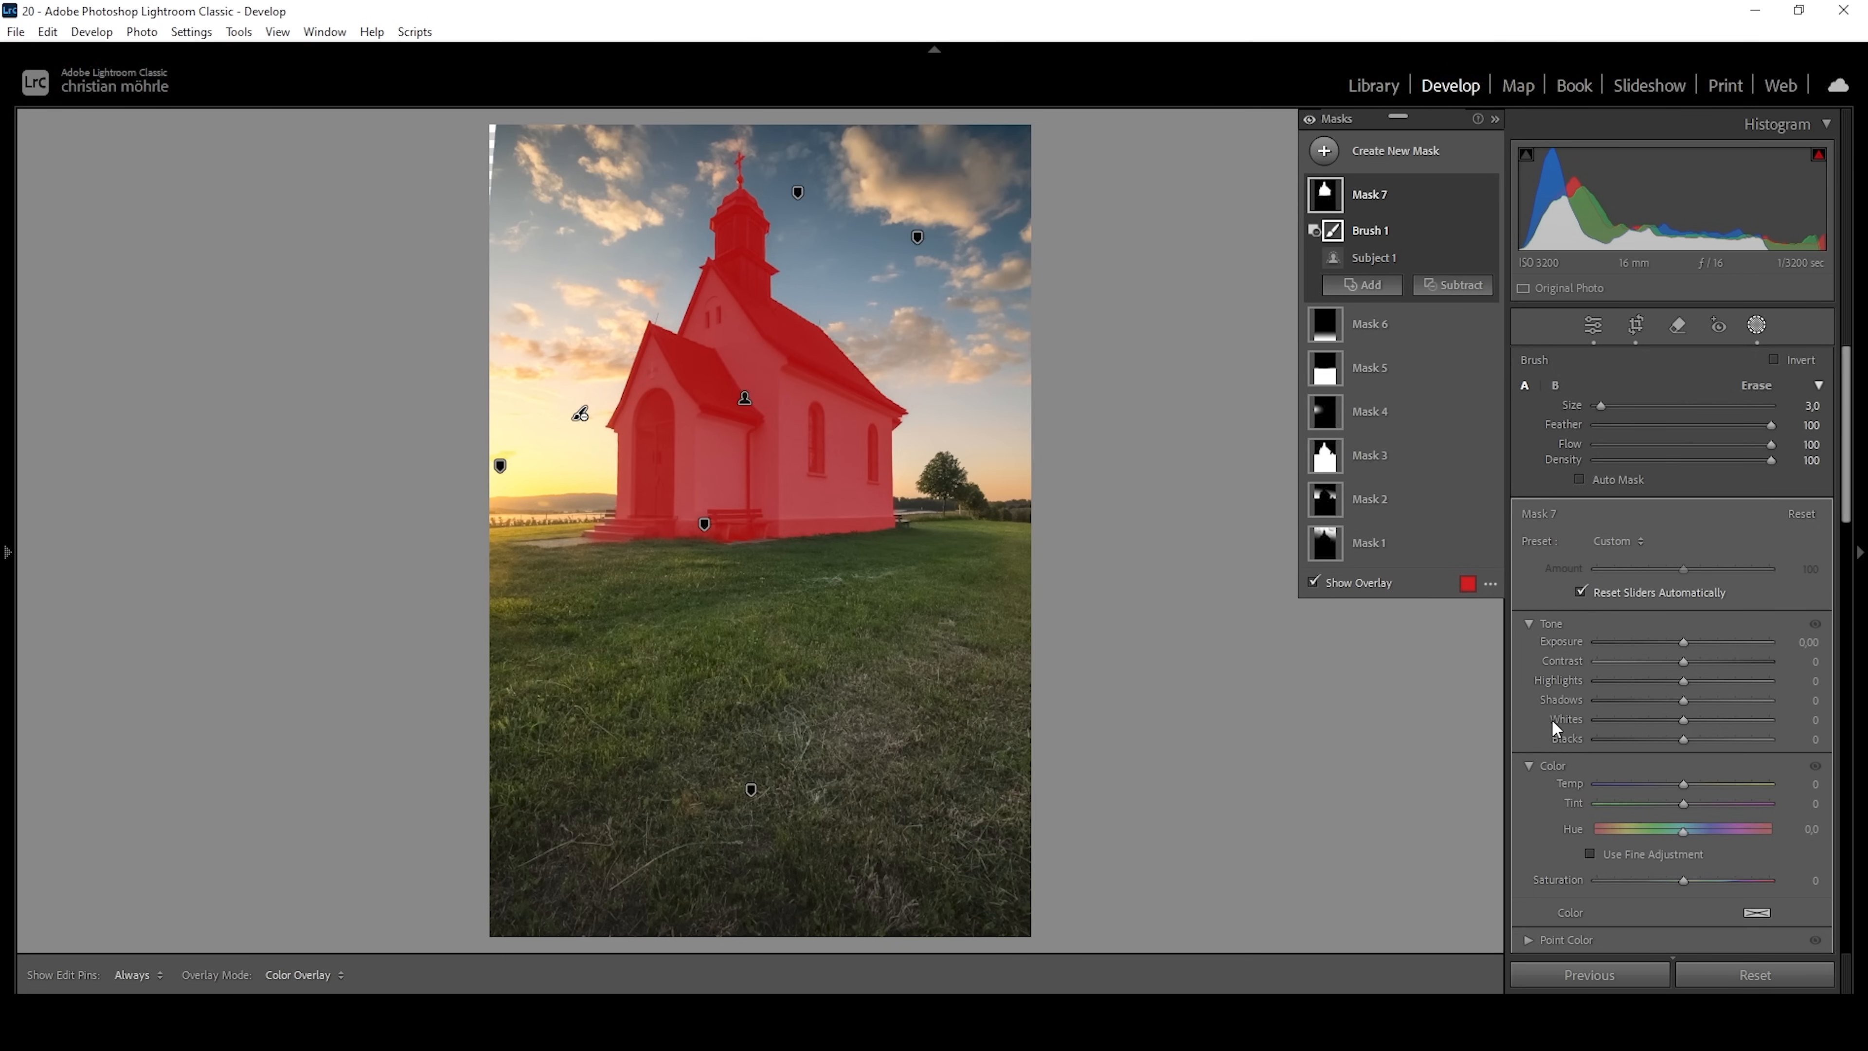
# Set Exposure to 0,35, Whites to 51, Contrast to 31, Temp to 10 and Saturation to 15 for the church mask.
pyautogui.moveTo(1686, 643); pyautogui.dragTo(1691, 645)
pyautogui.moveTo(1691, 721); pyautogui.dragTo(1734, 725)
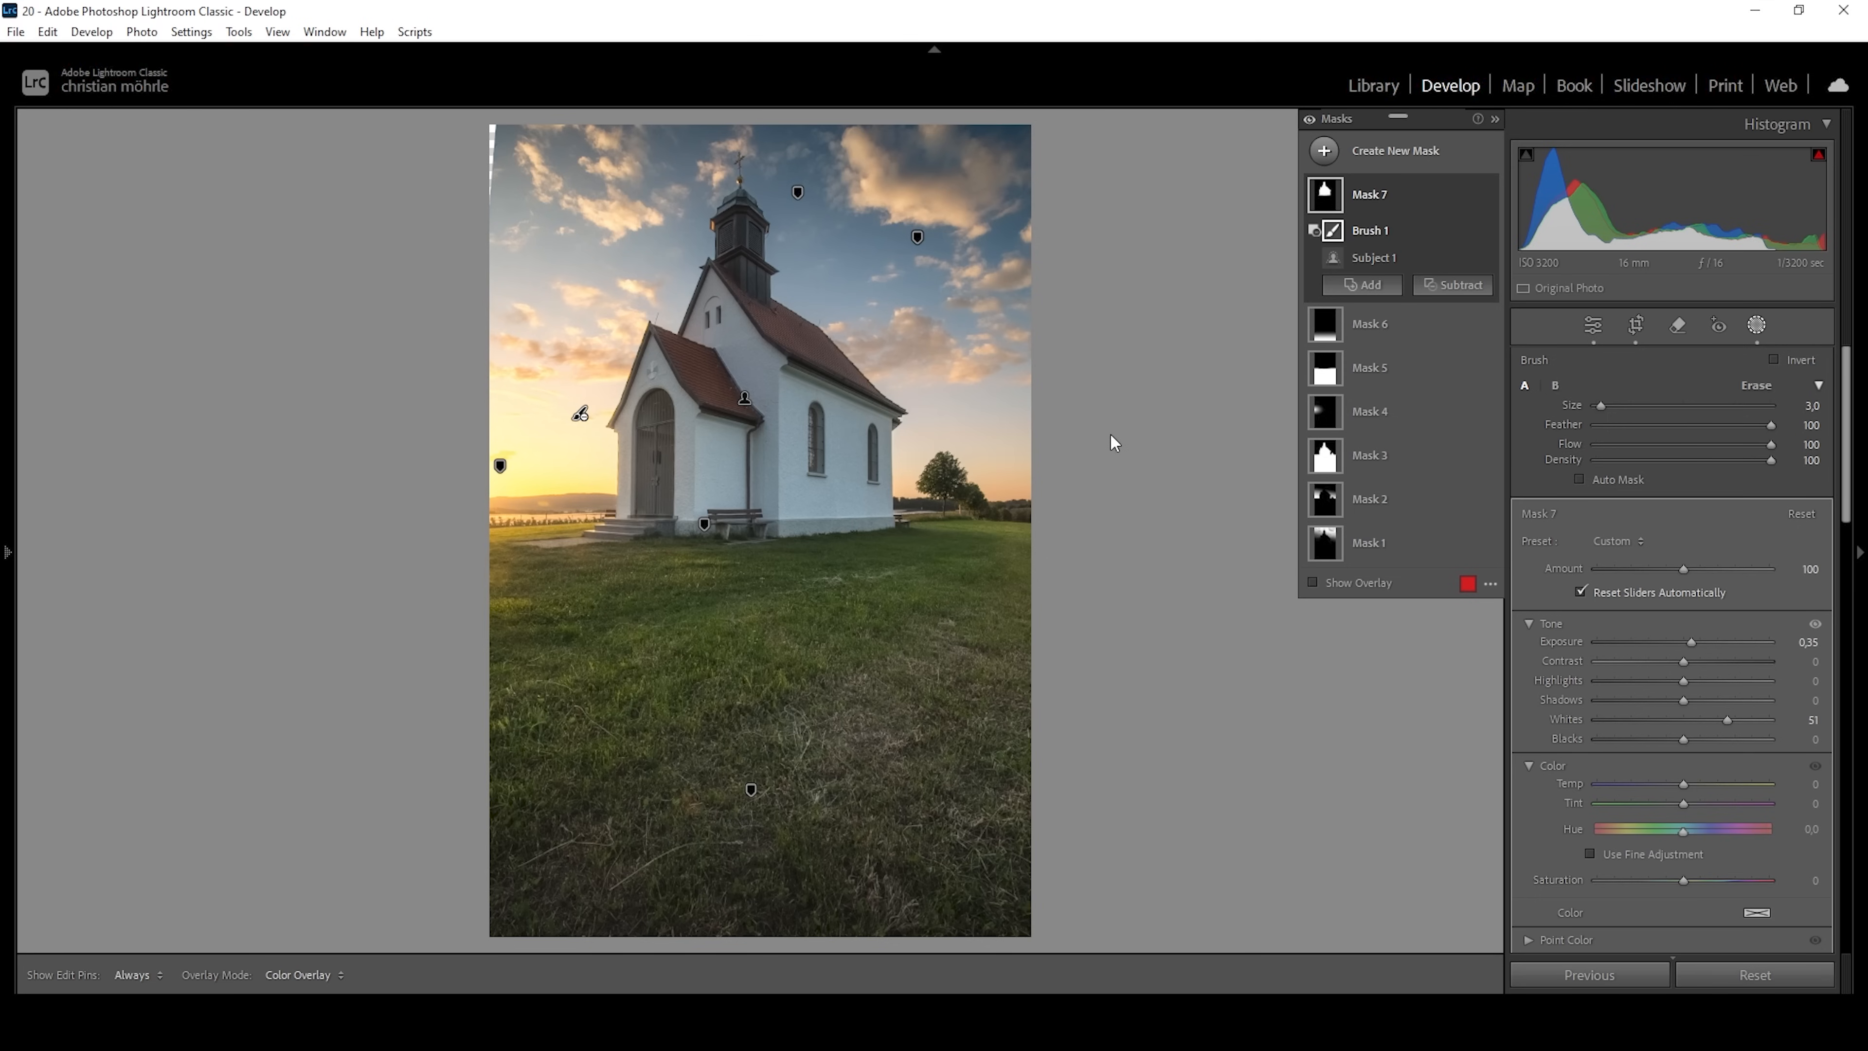
pyautogui.moveTo(1690, 662); pyautogui.dragTo(1716, 661)
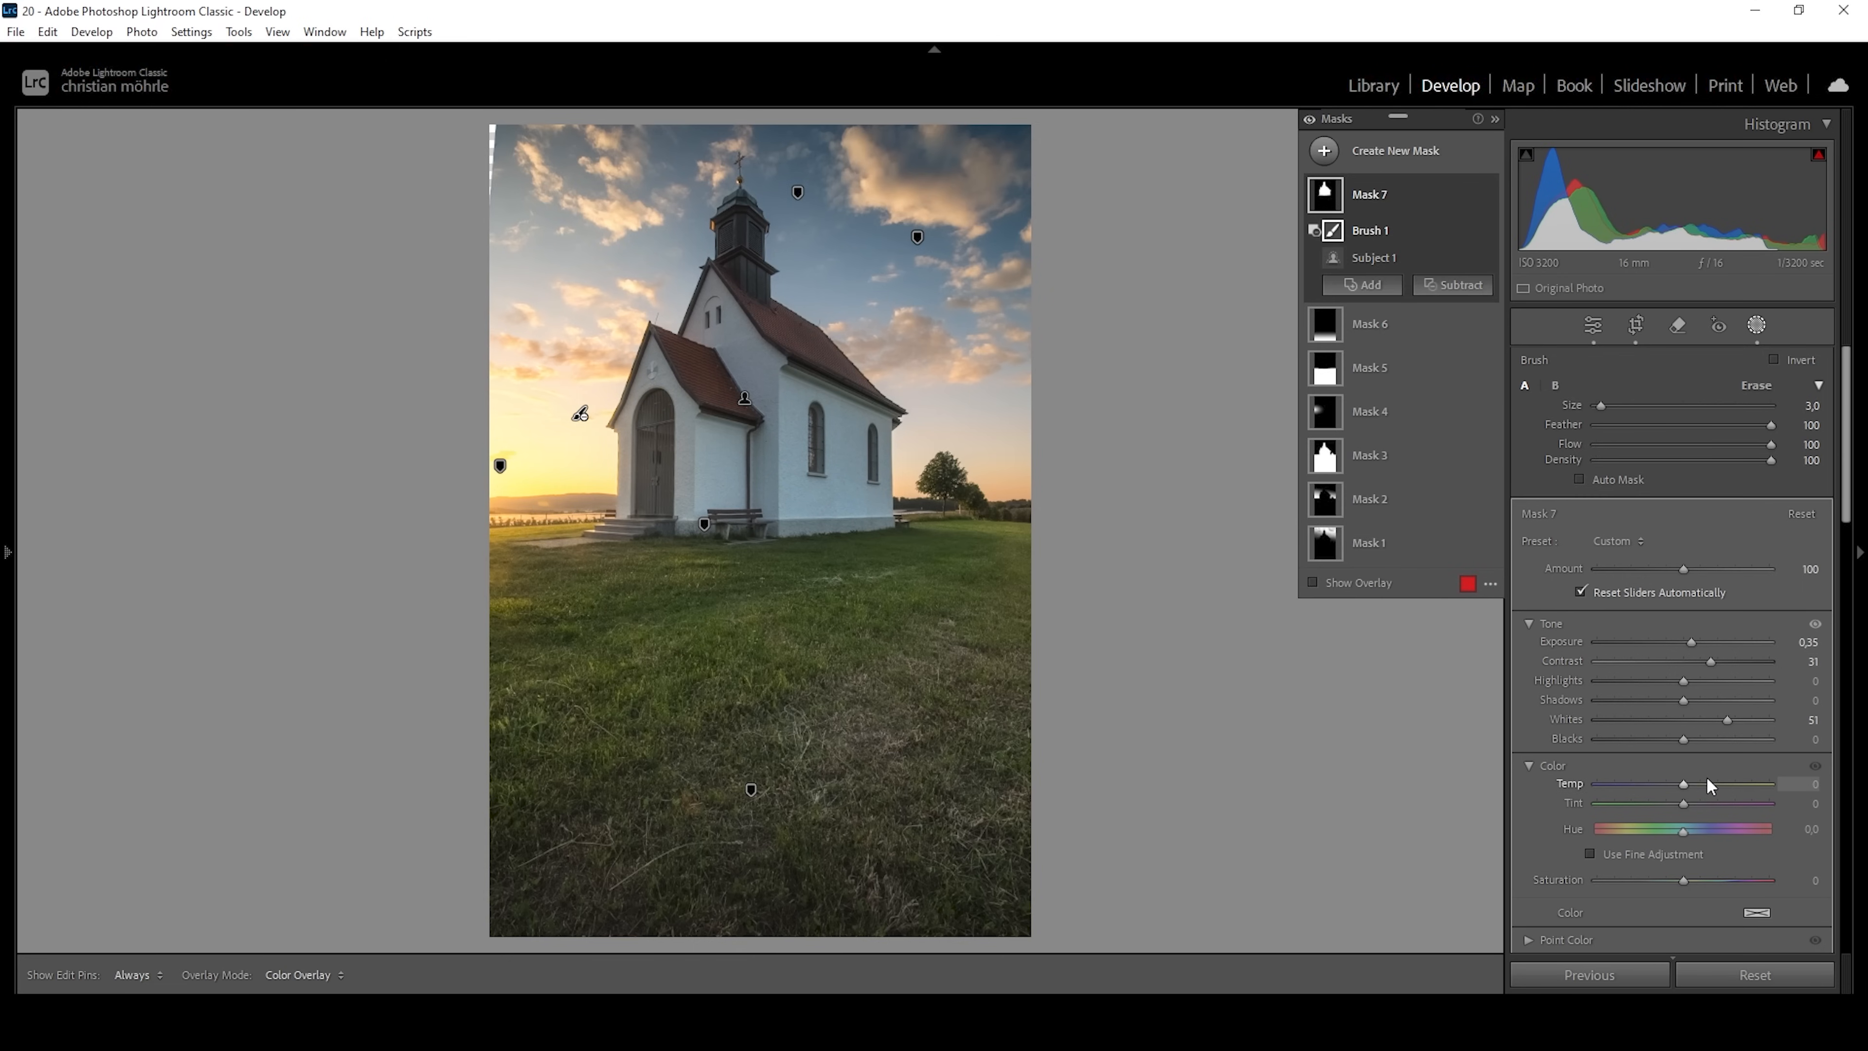
pyautogui.moveTo(1684, 783); pyautogui.dragTo(1693, 782)
pyautogui.moveTo(1707, 876); pyautogui.dragTo(1696, 884)
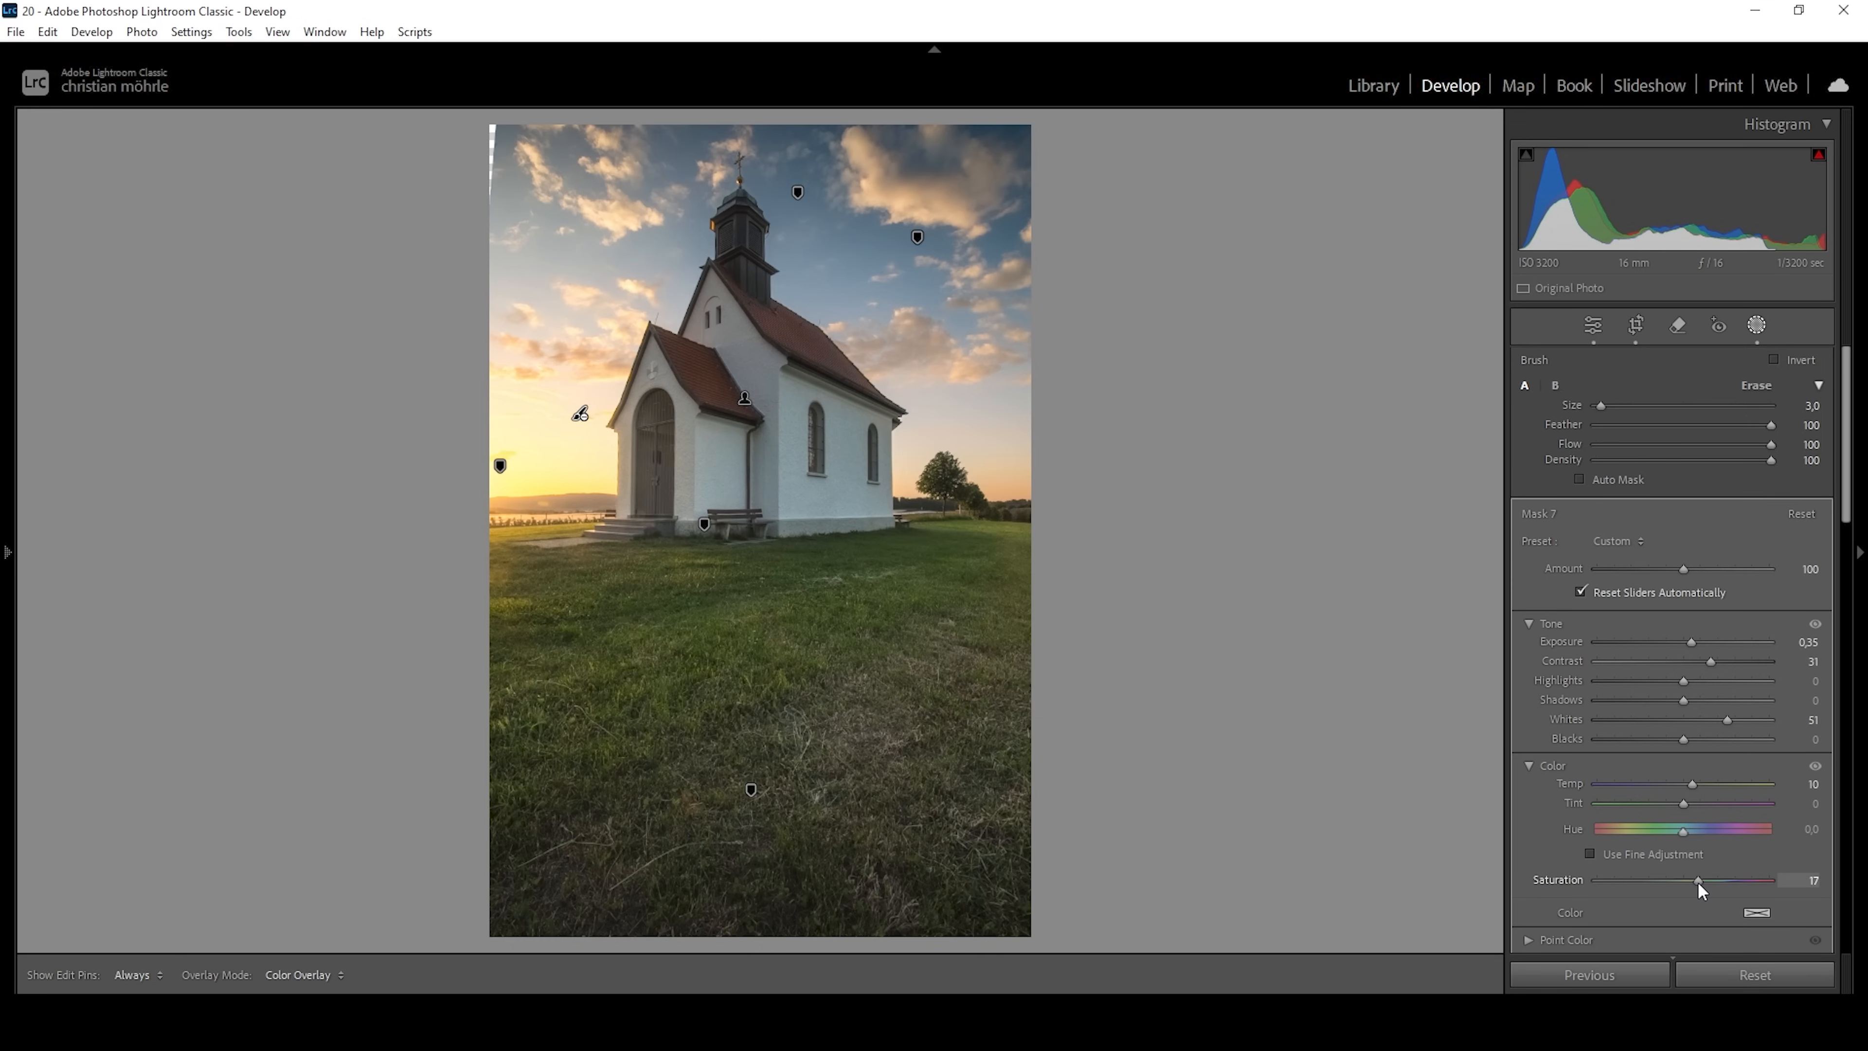
pyautogui.moveTo(1697, 883); pyautogui.dragTo(1694, 883)
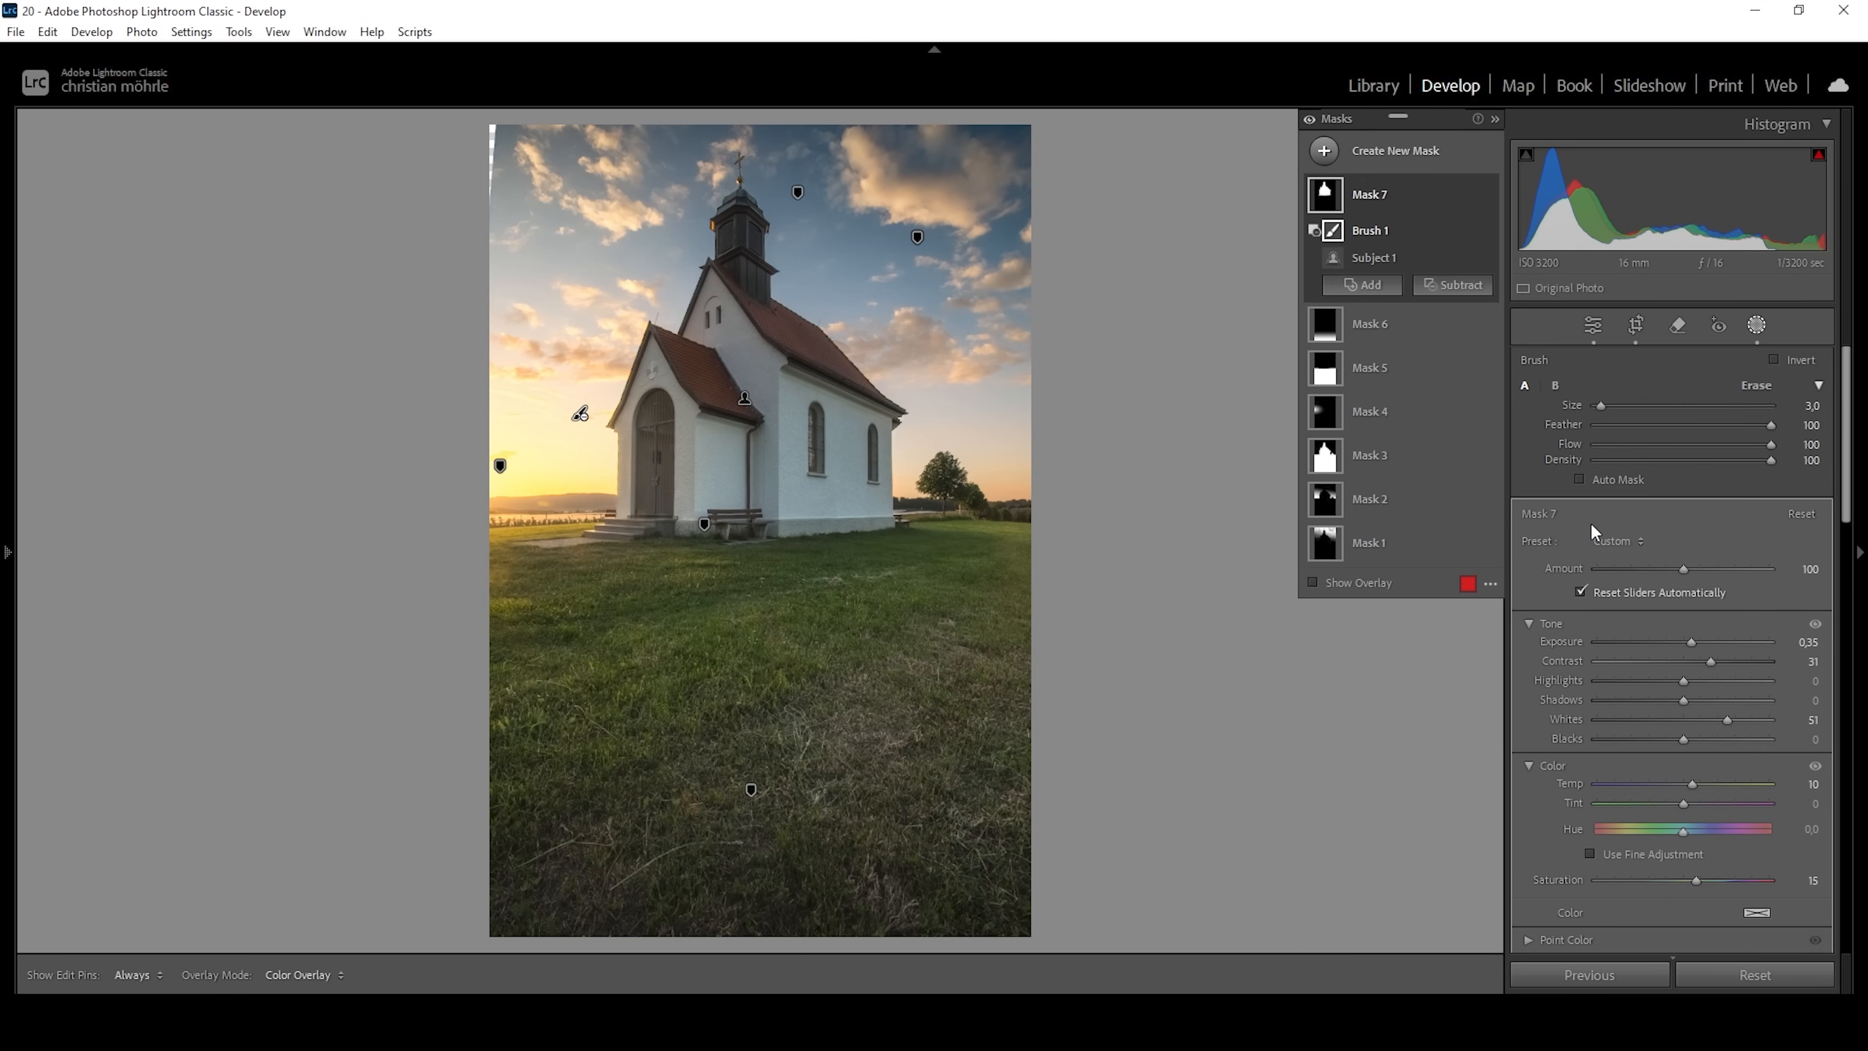
# Add a slightly tilted linear gradient mask over the meadow and subtract a diagonal linear gradient from its sunset side.
pyautogui.click(1324, 151)
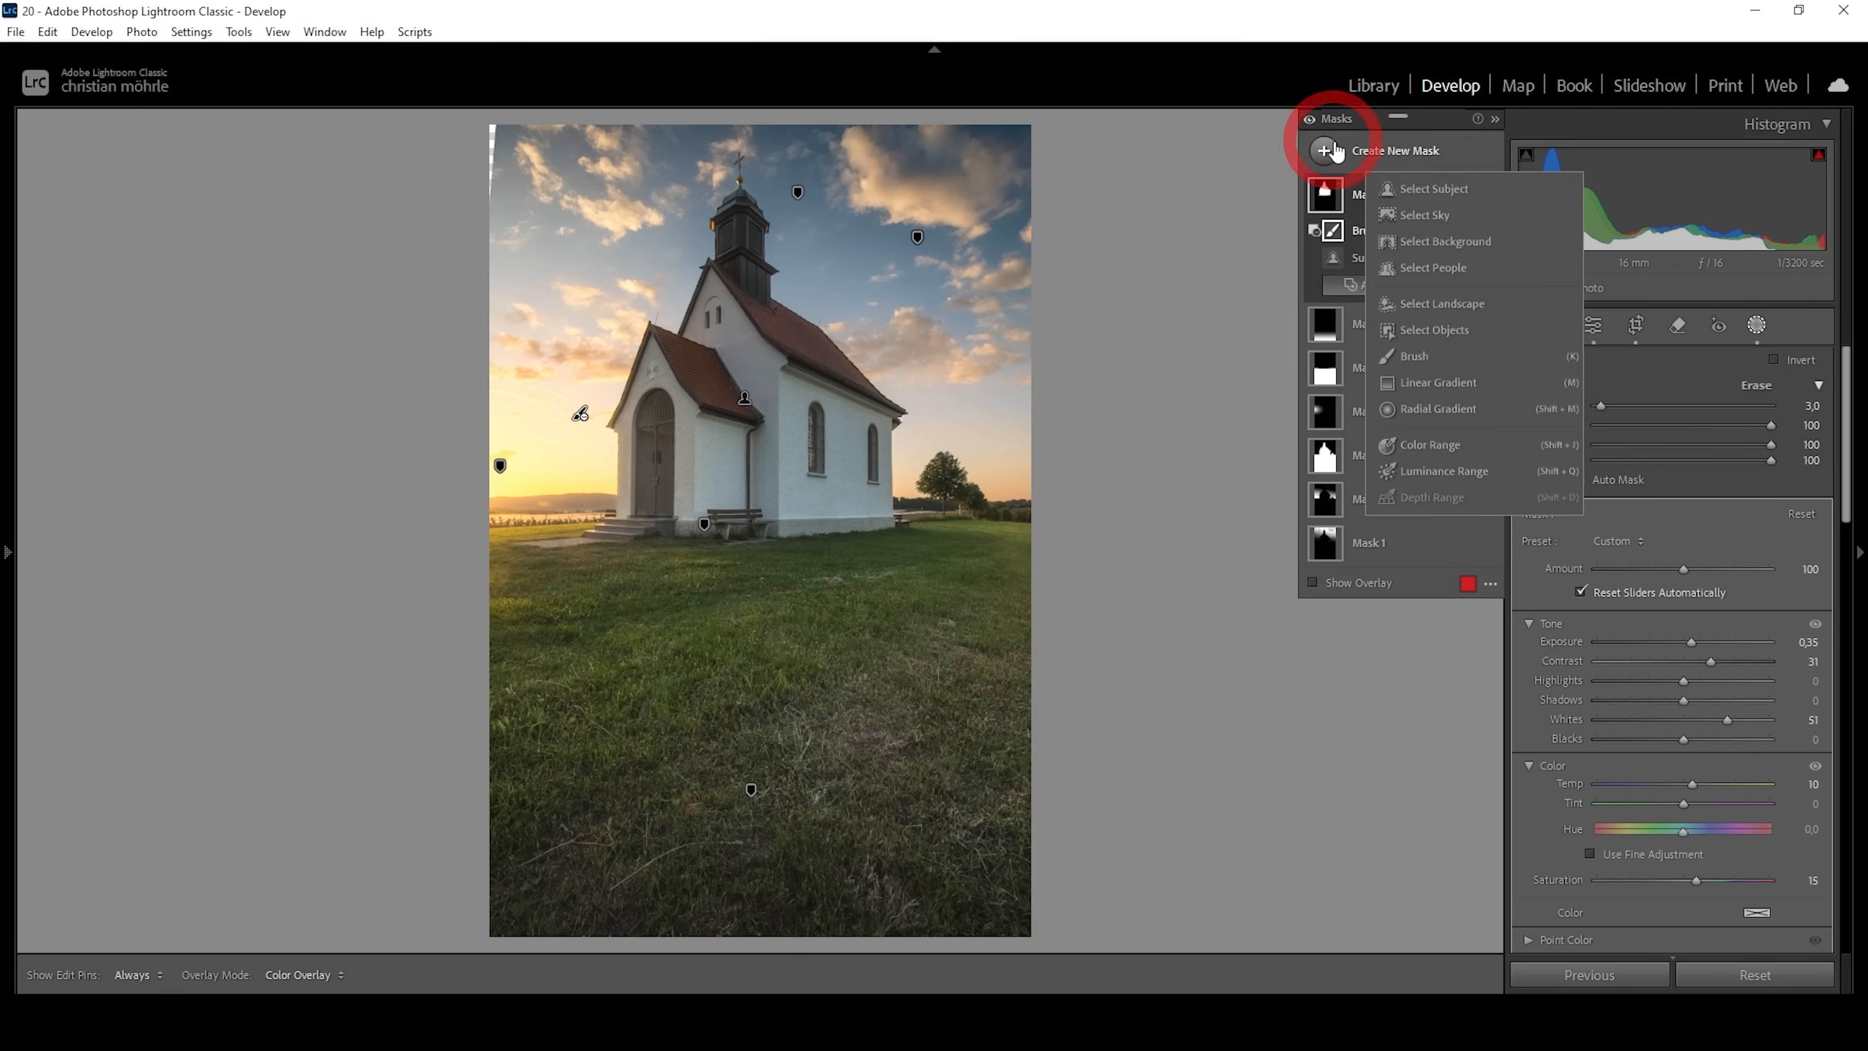
pyautogui.click(1438, 390)
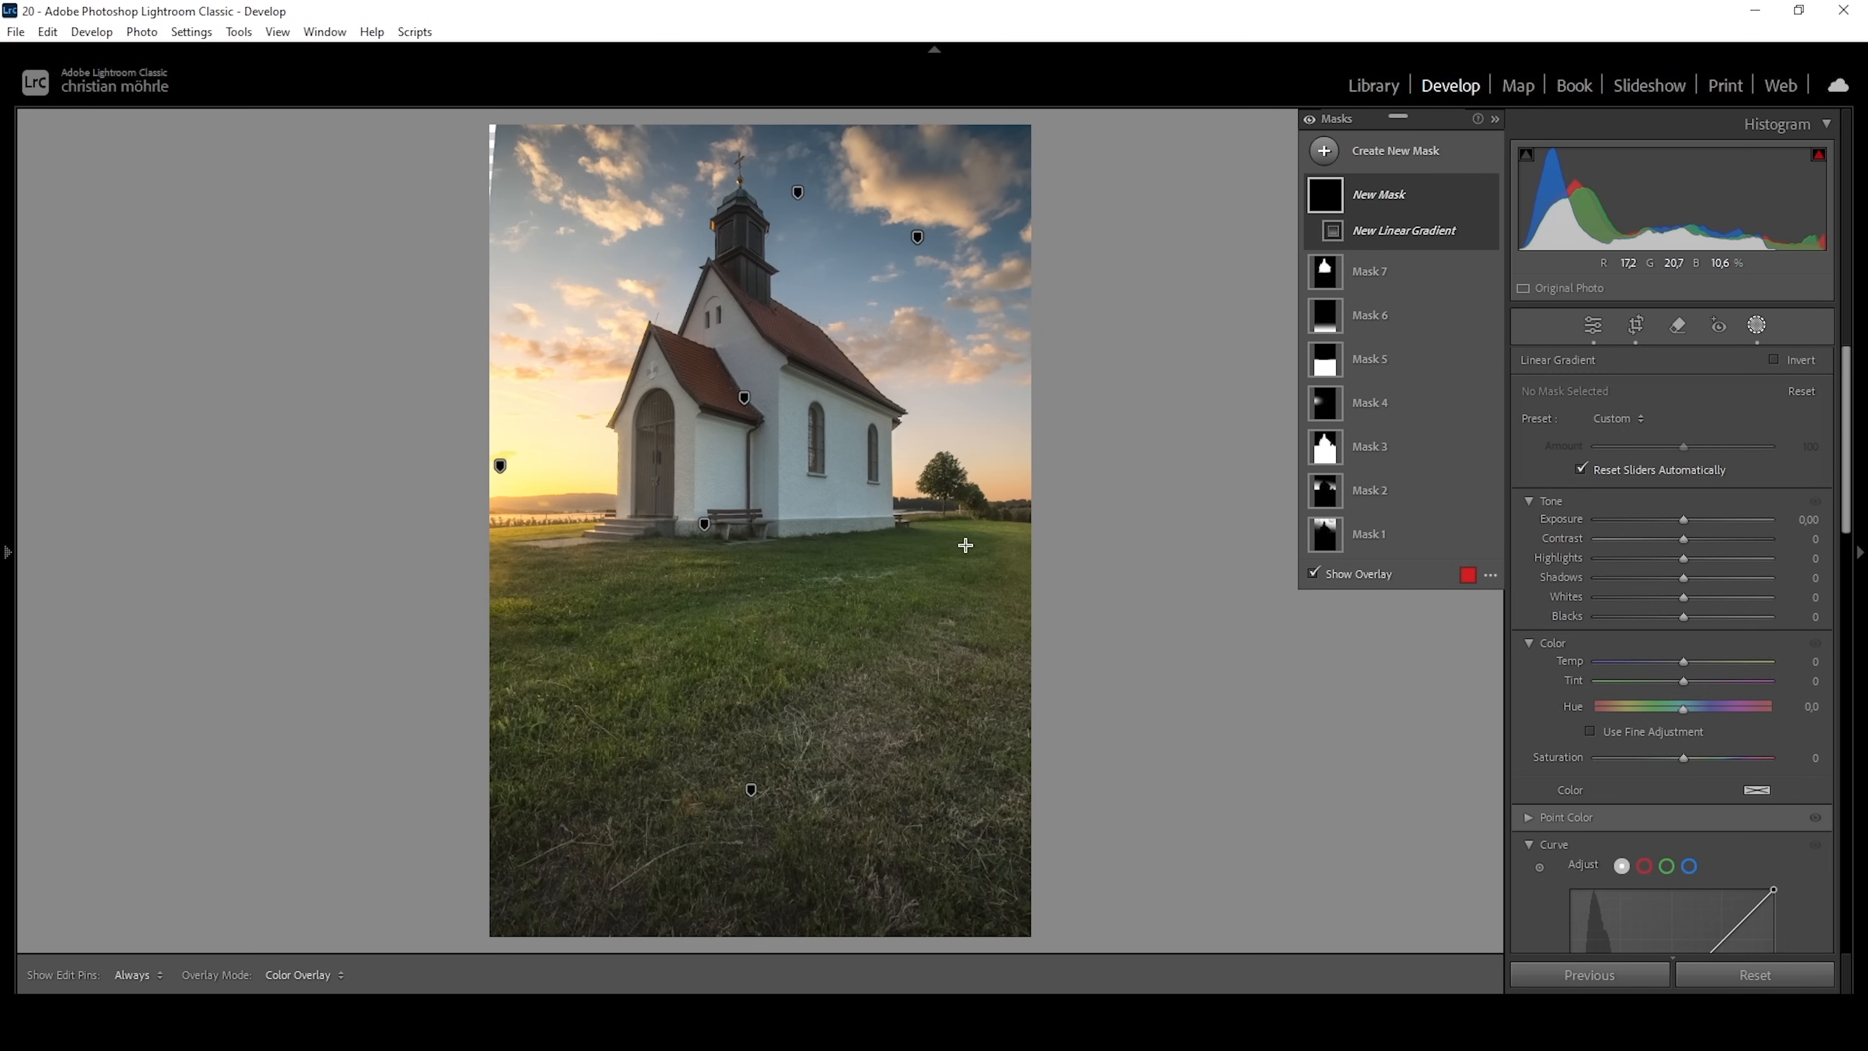
pyautogui.moveTo(972, 543); pyautogui.dragTo(969, 536)
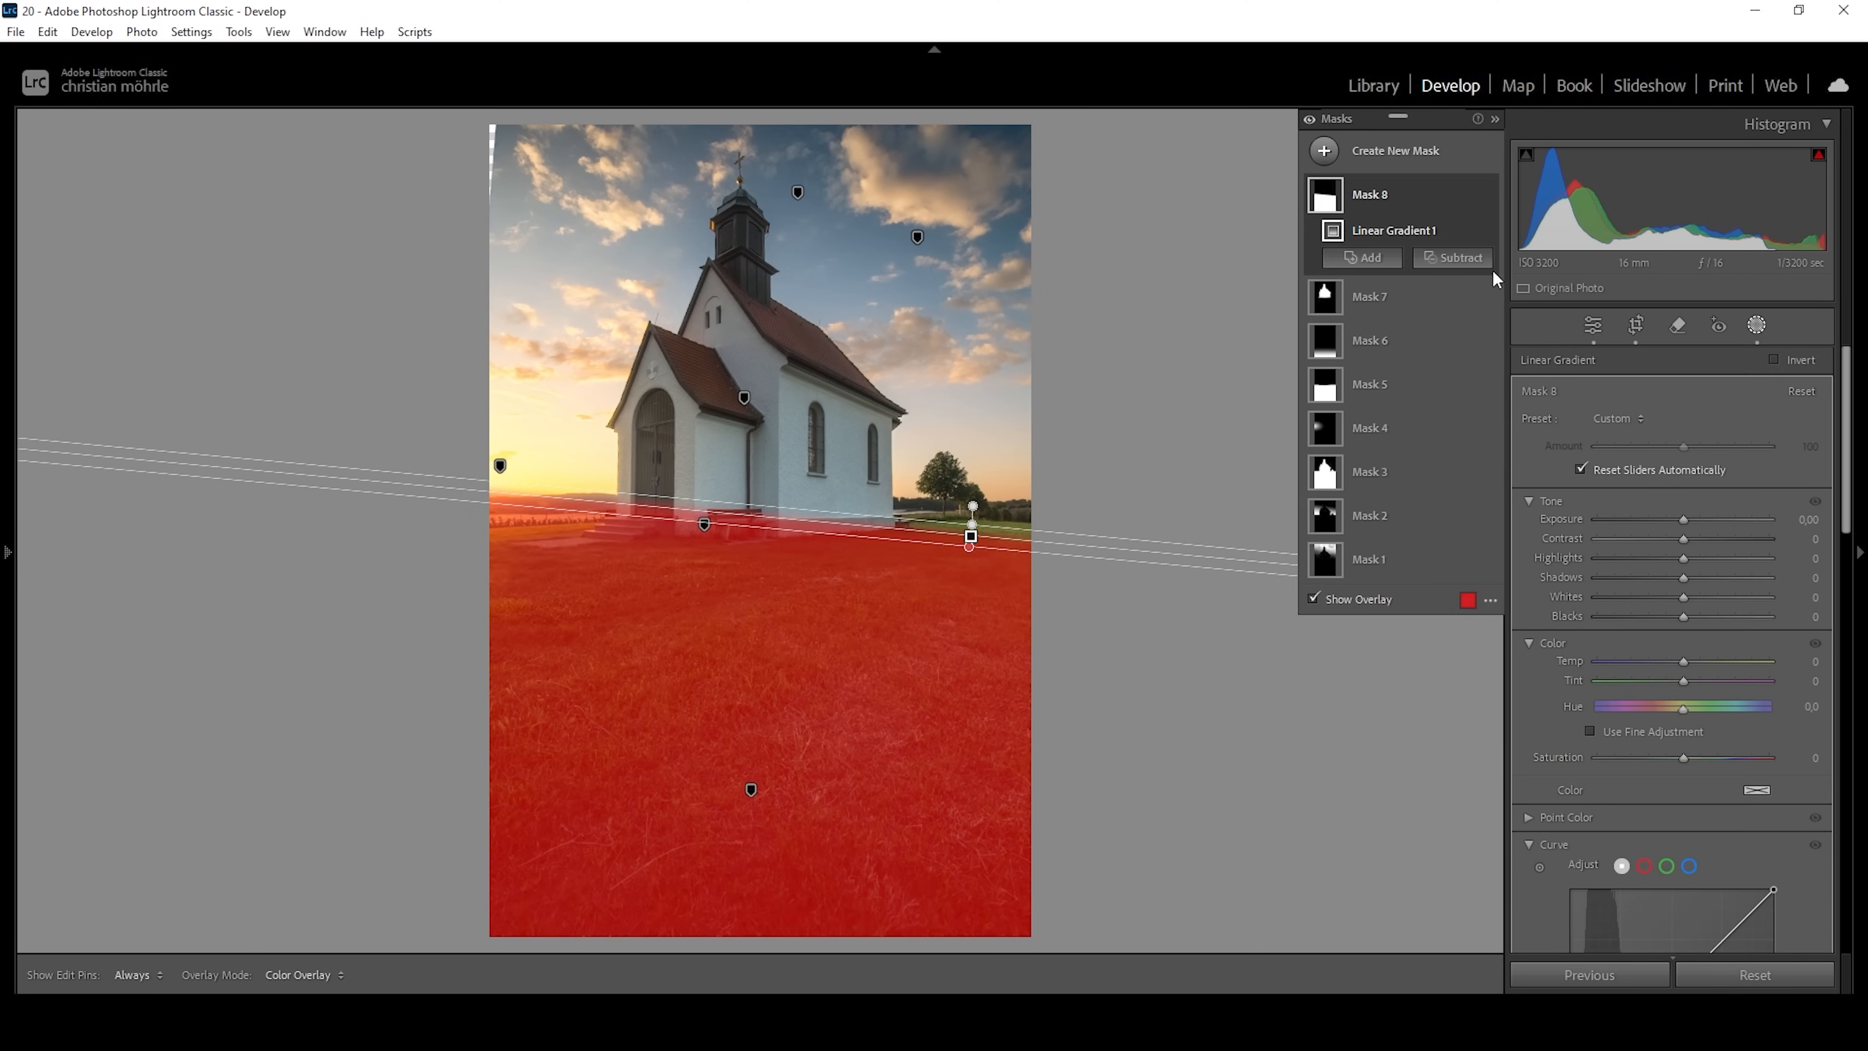
pyautogui.click(1464, 258)
pyautogui.click(1487, 497)
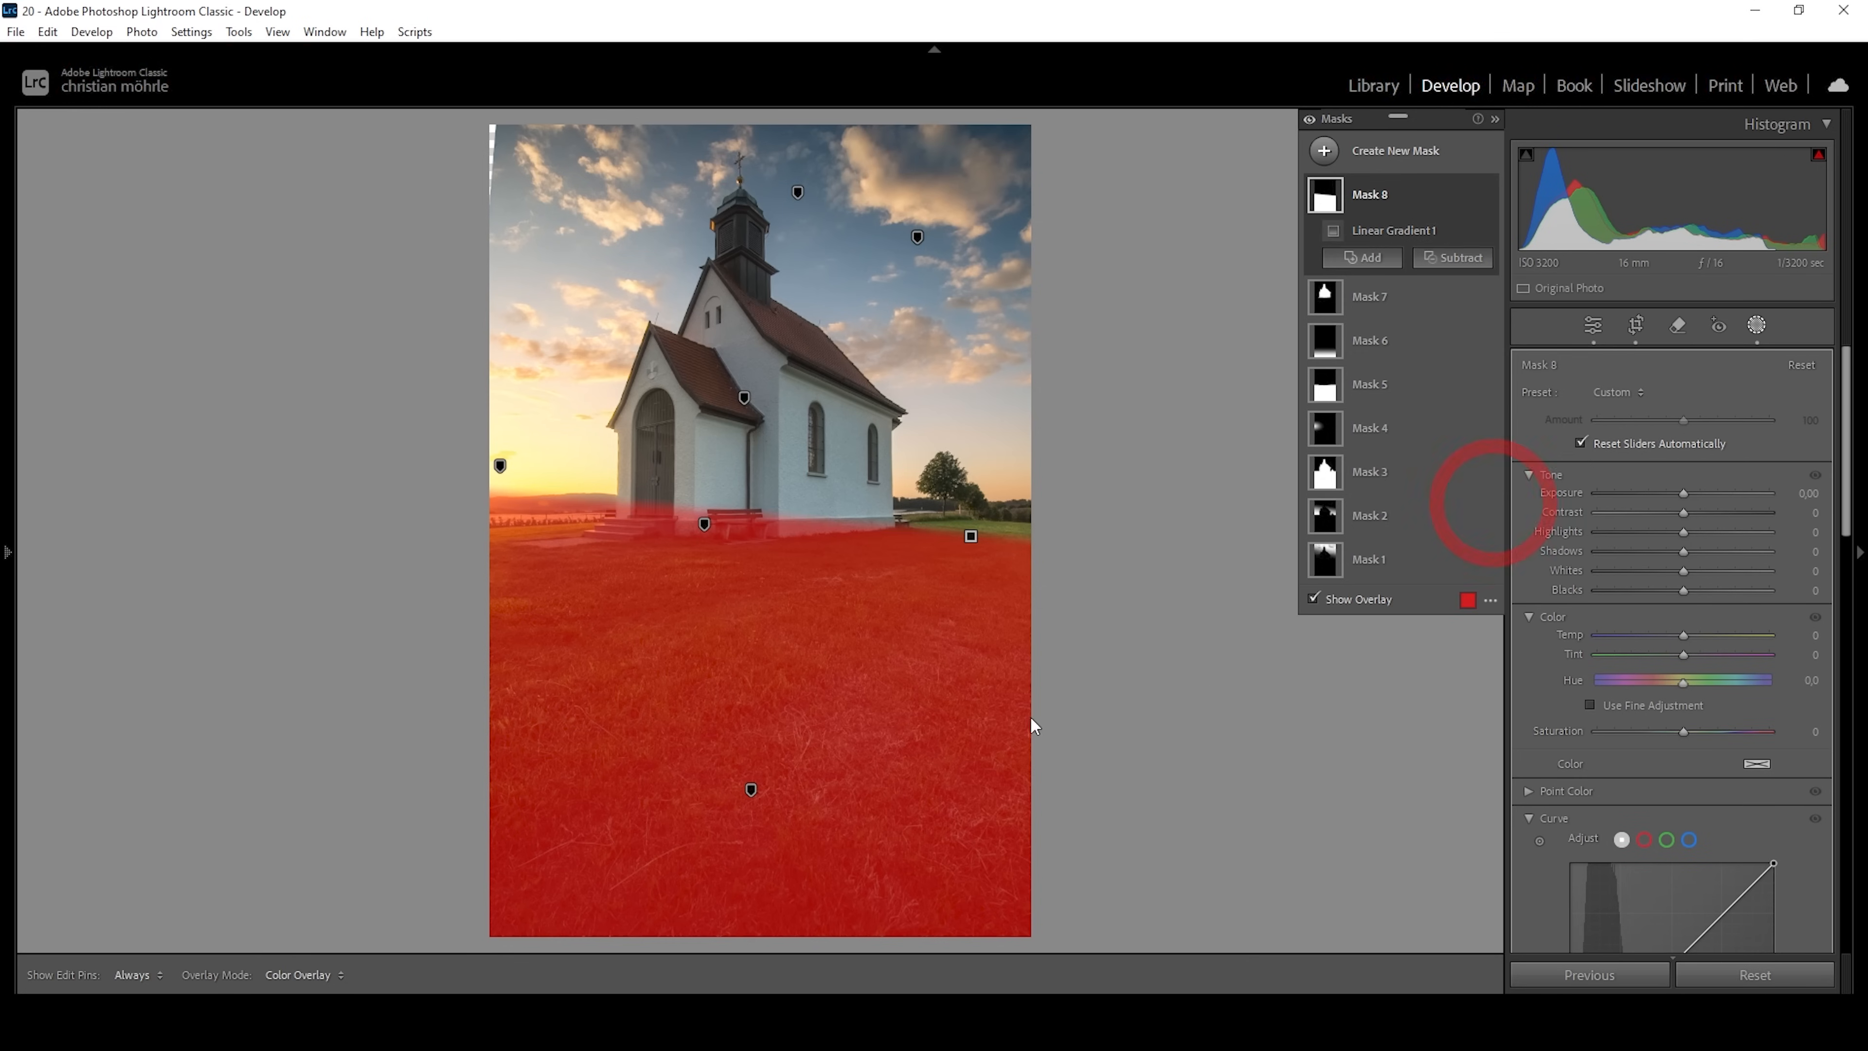
pyautogui.moveTo(669, 668); pyautogui.dragTo(831, 587)
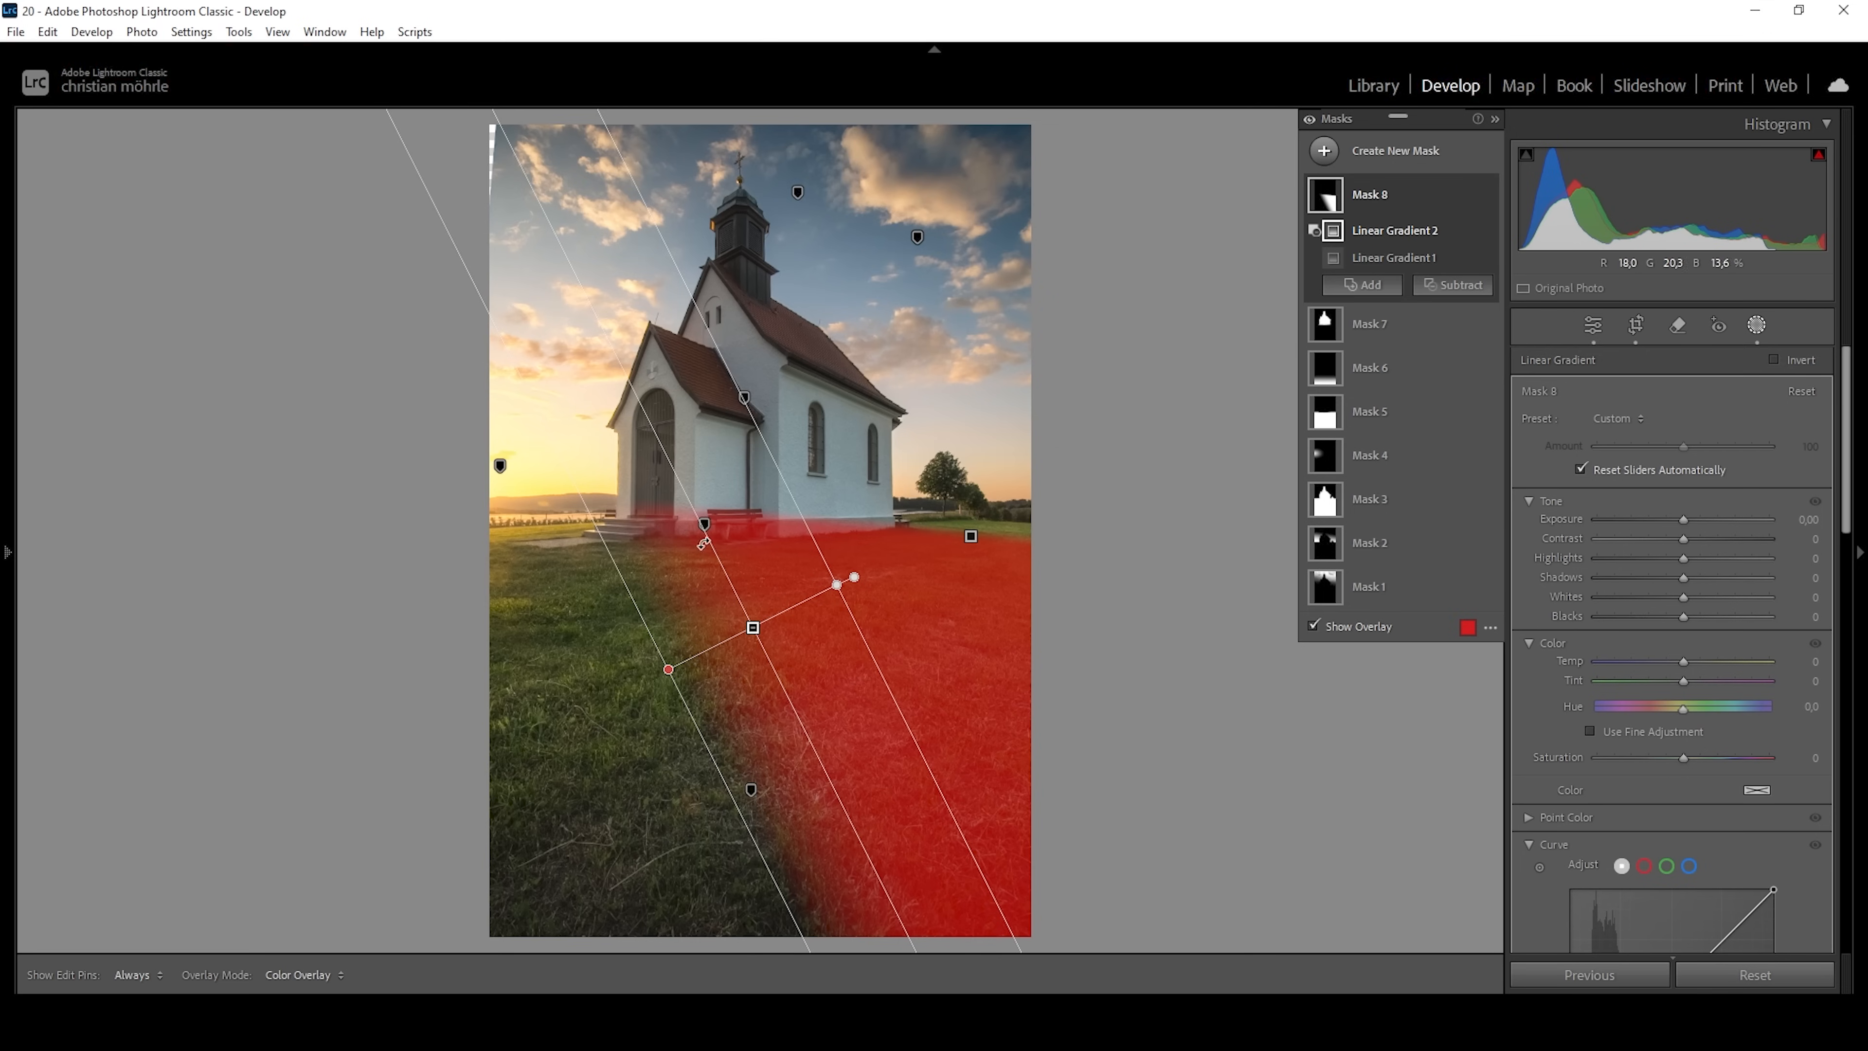
# Subtract the church from the shaded meadow mask with Select Subject and set the mask's Exposure to -0,76.
pyautogui.click(1453, 285)
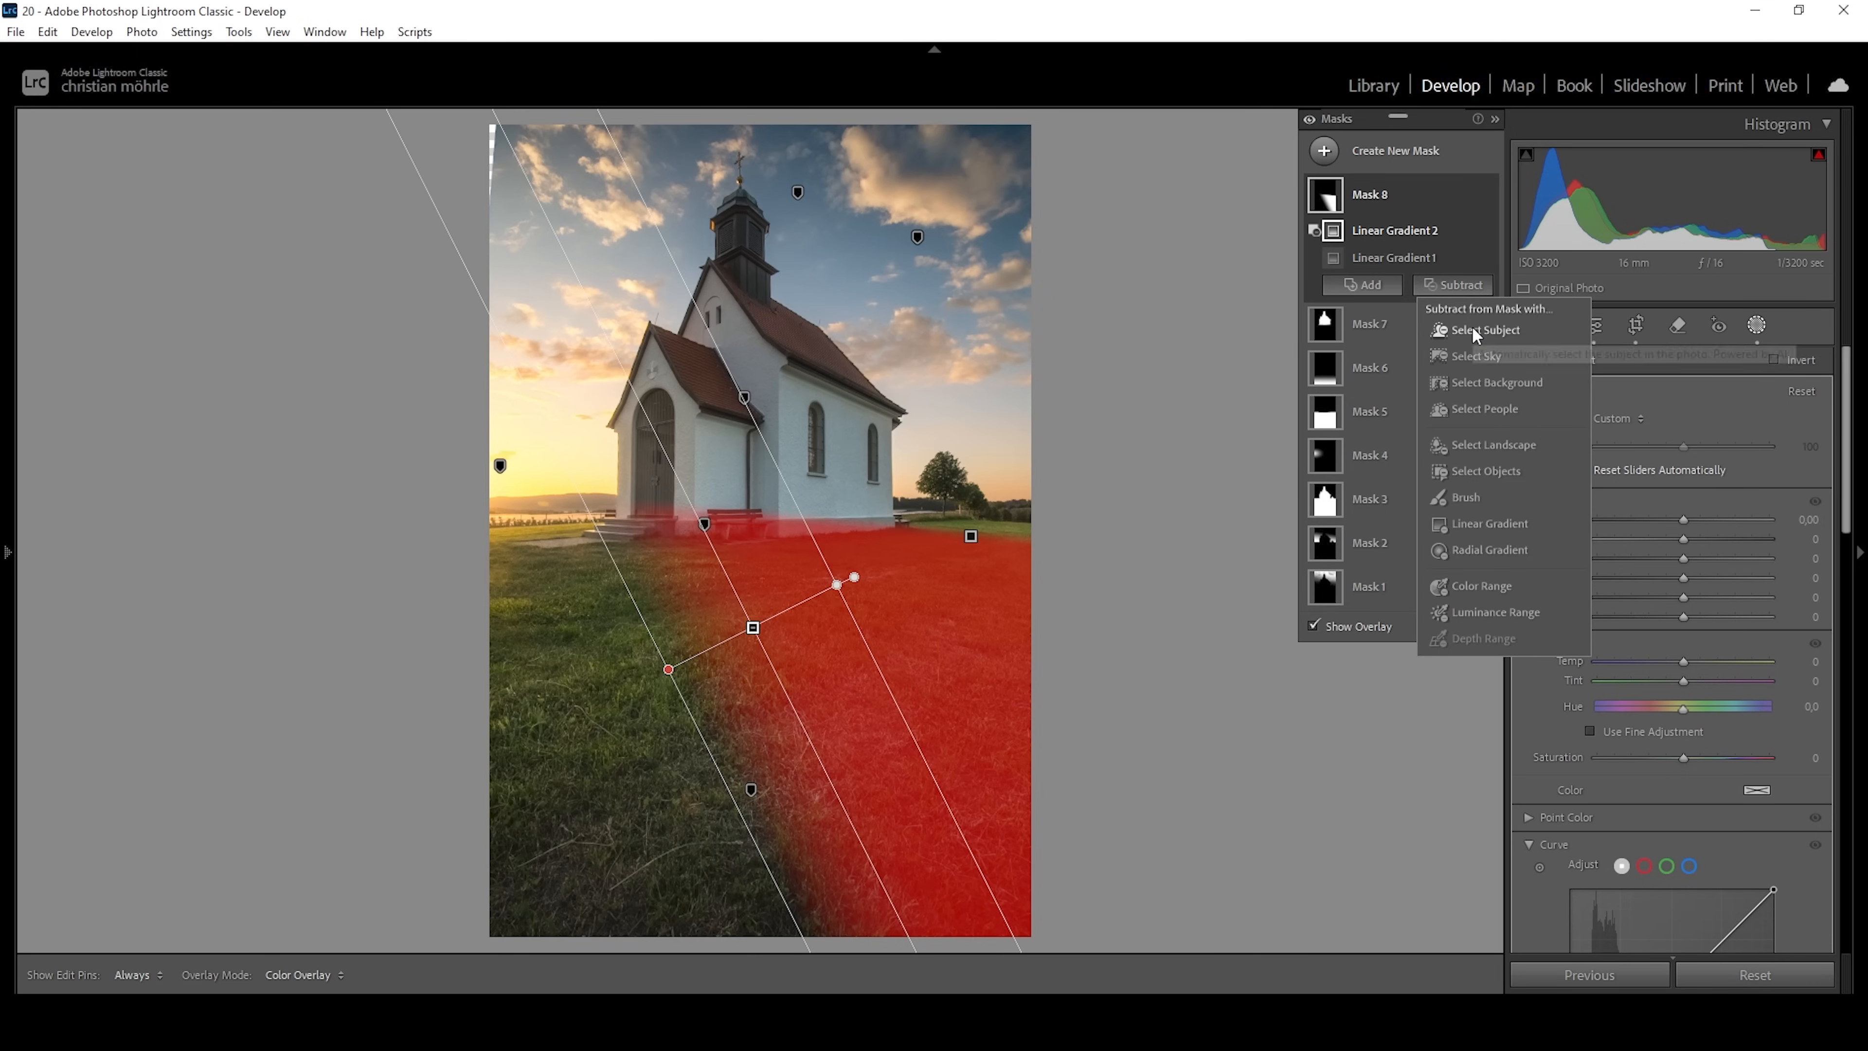
pyautogui.click(1470, 328)
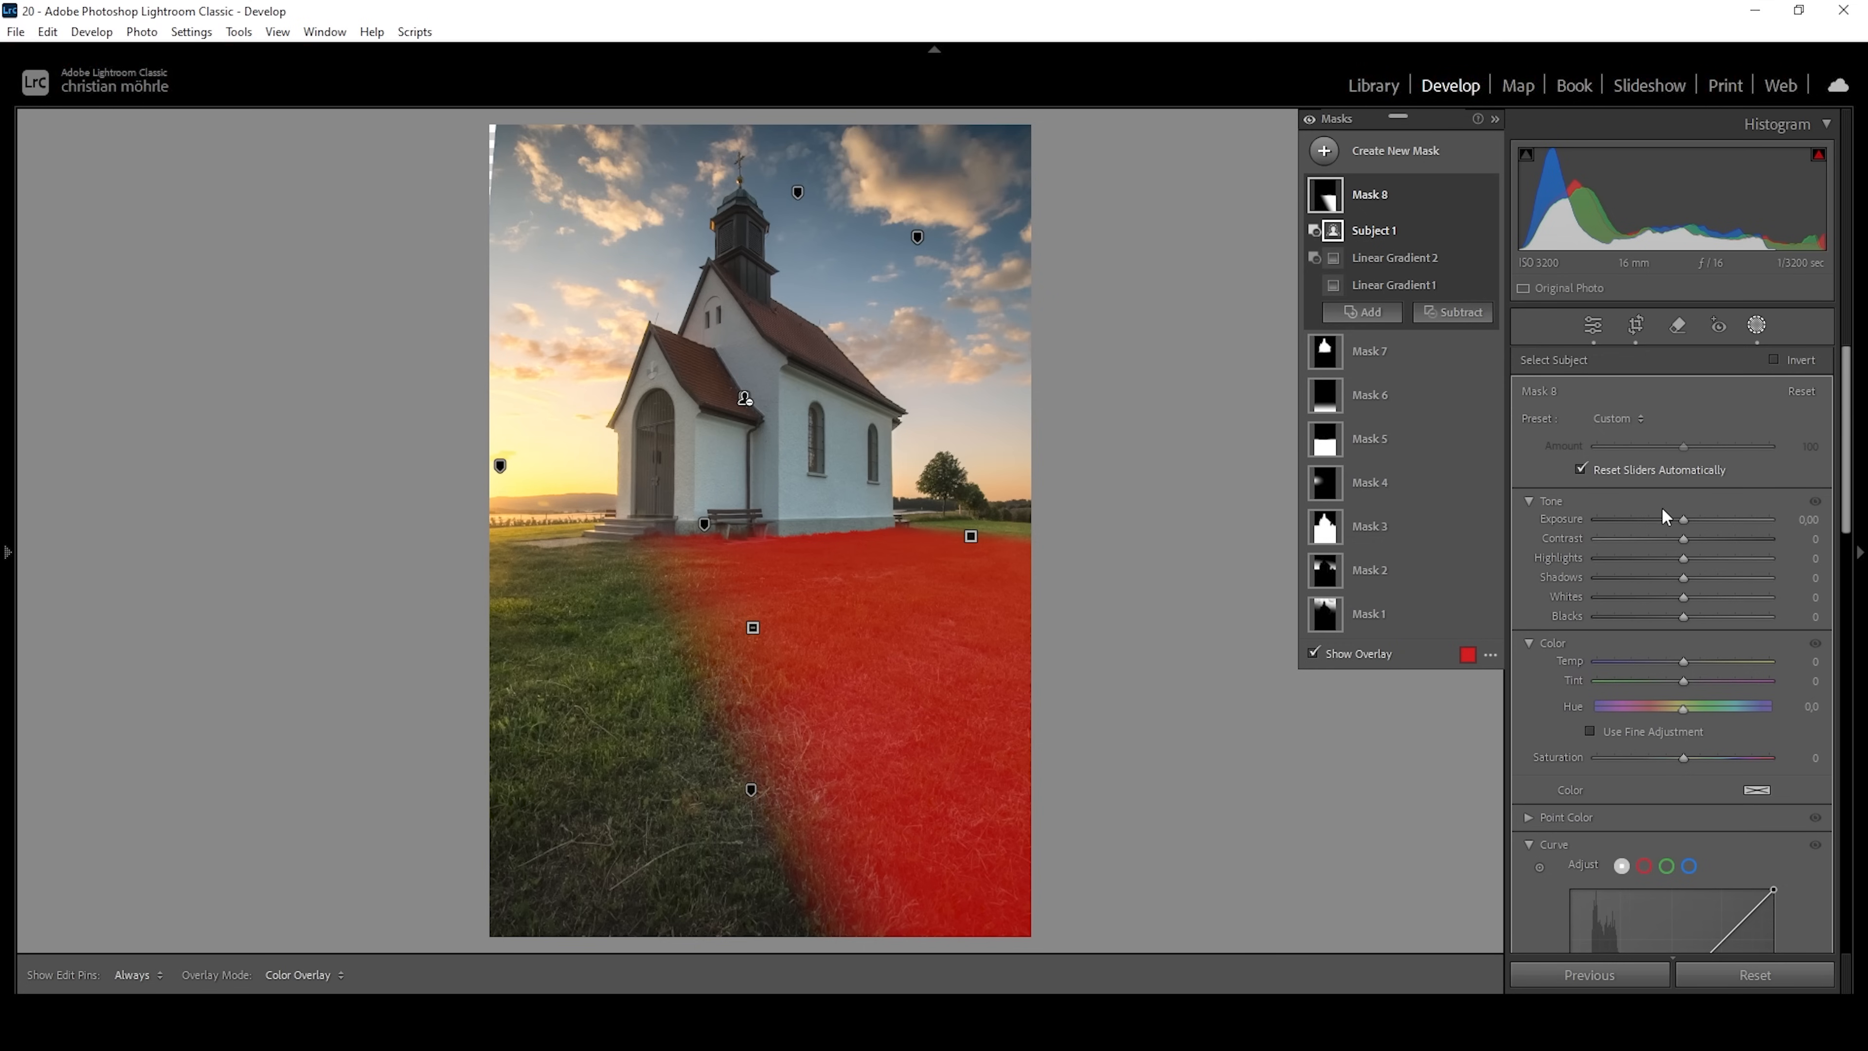
pyautogui.moveTo(1678, 523); pyautogui.dragTo(1667, 528)
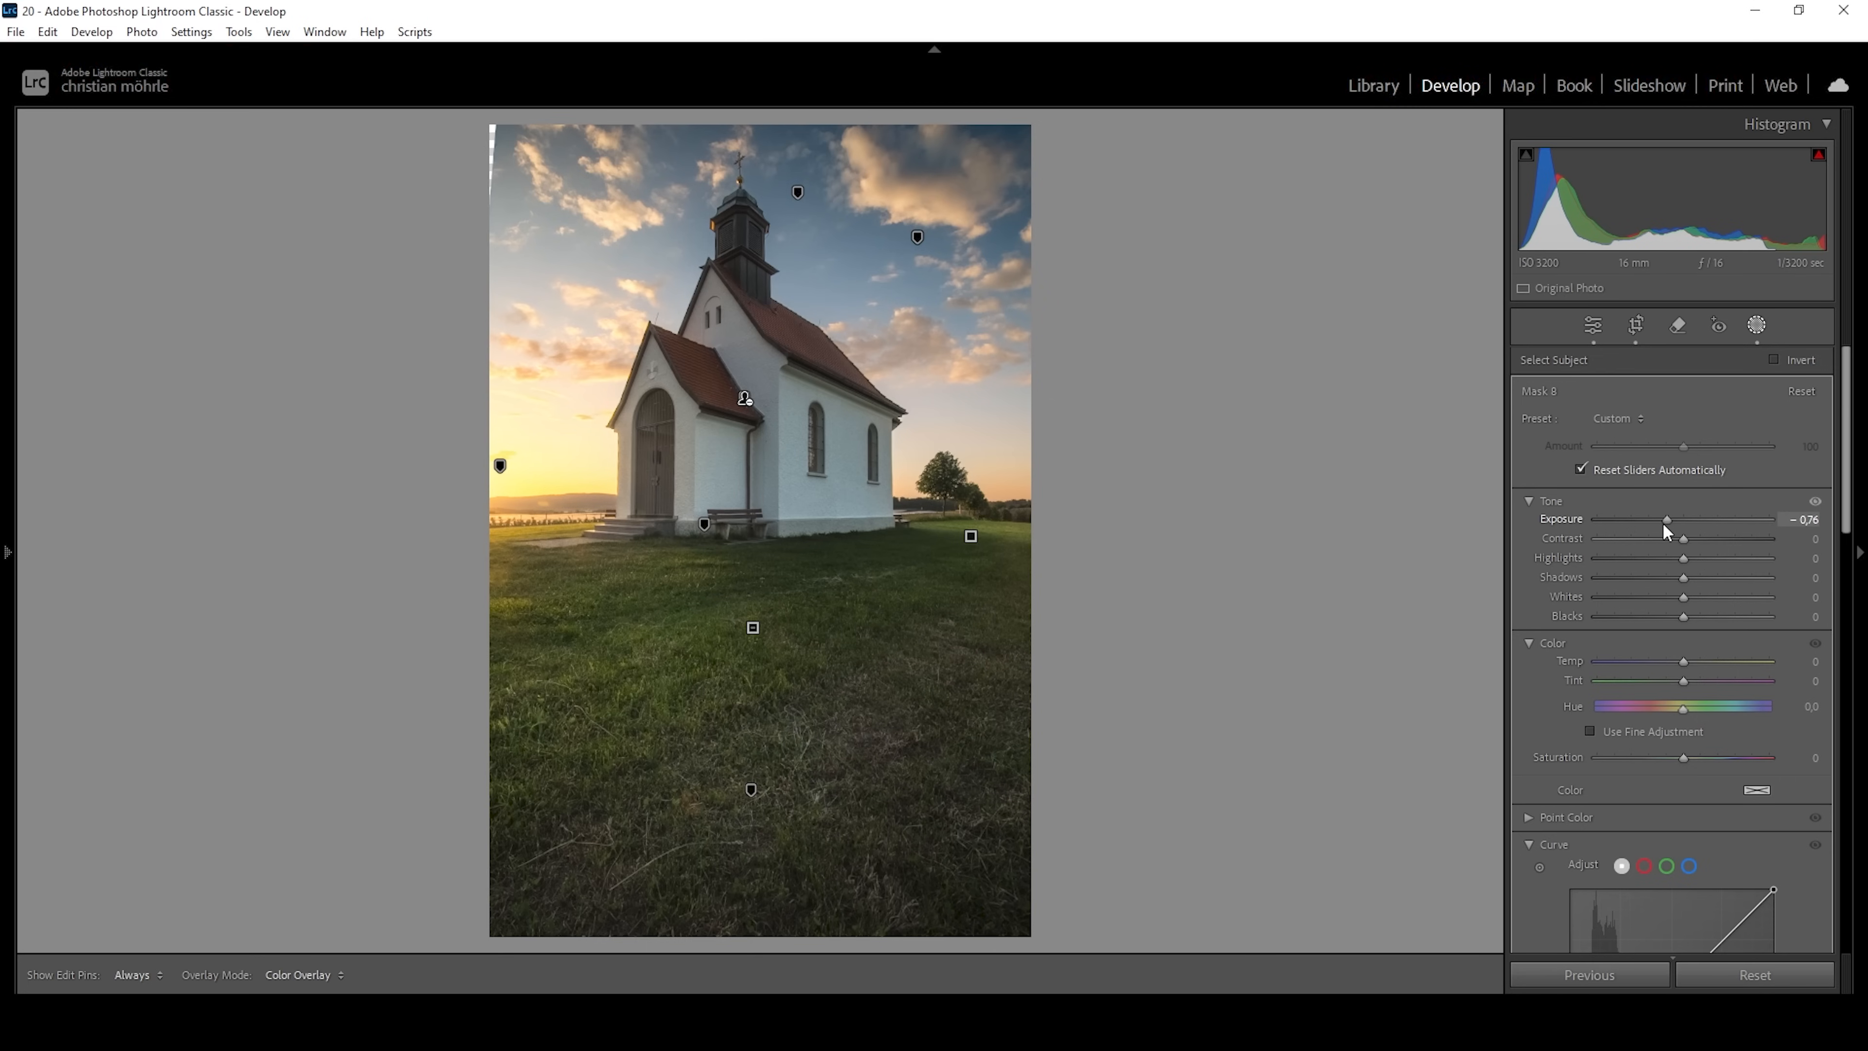
pyautogui.moveTo(1664, 525); pyautogui.dragTo(1664, 524)
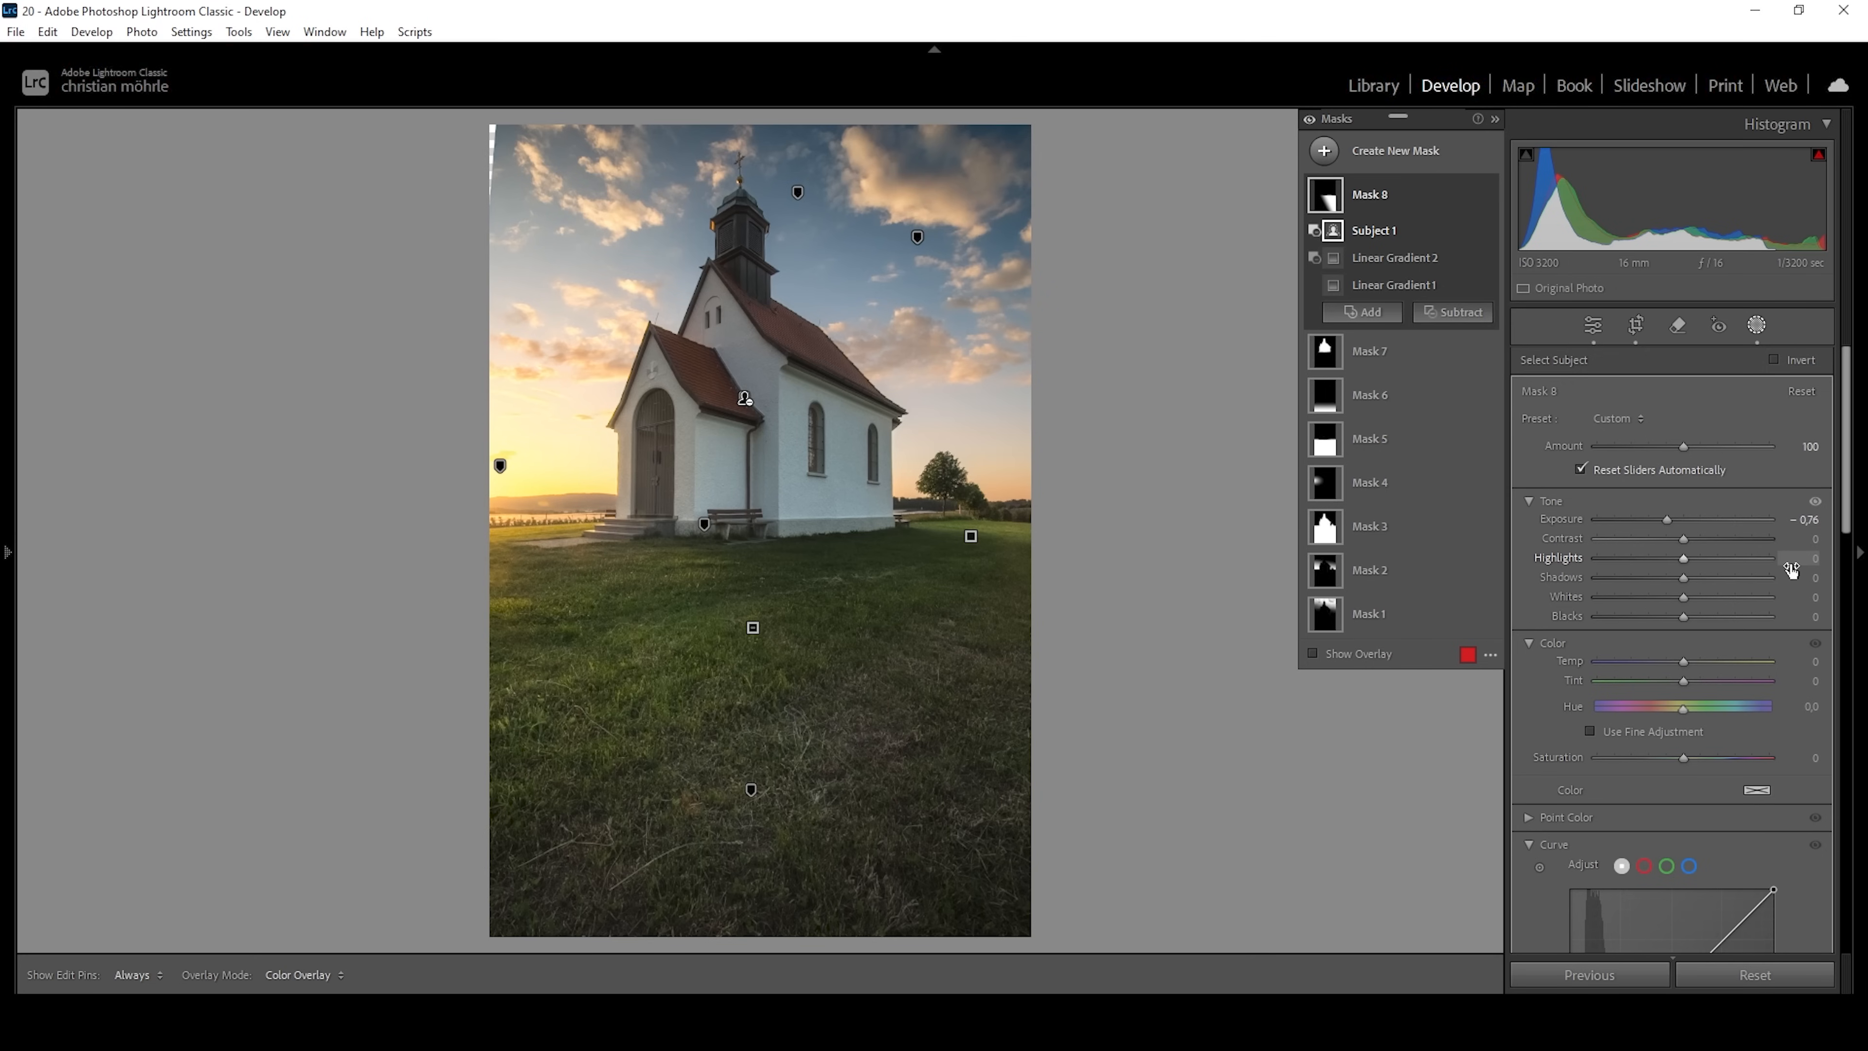
pyautogui.click(1453, 311)
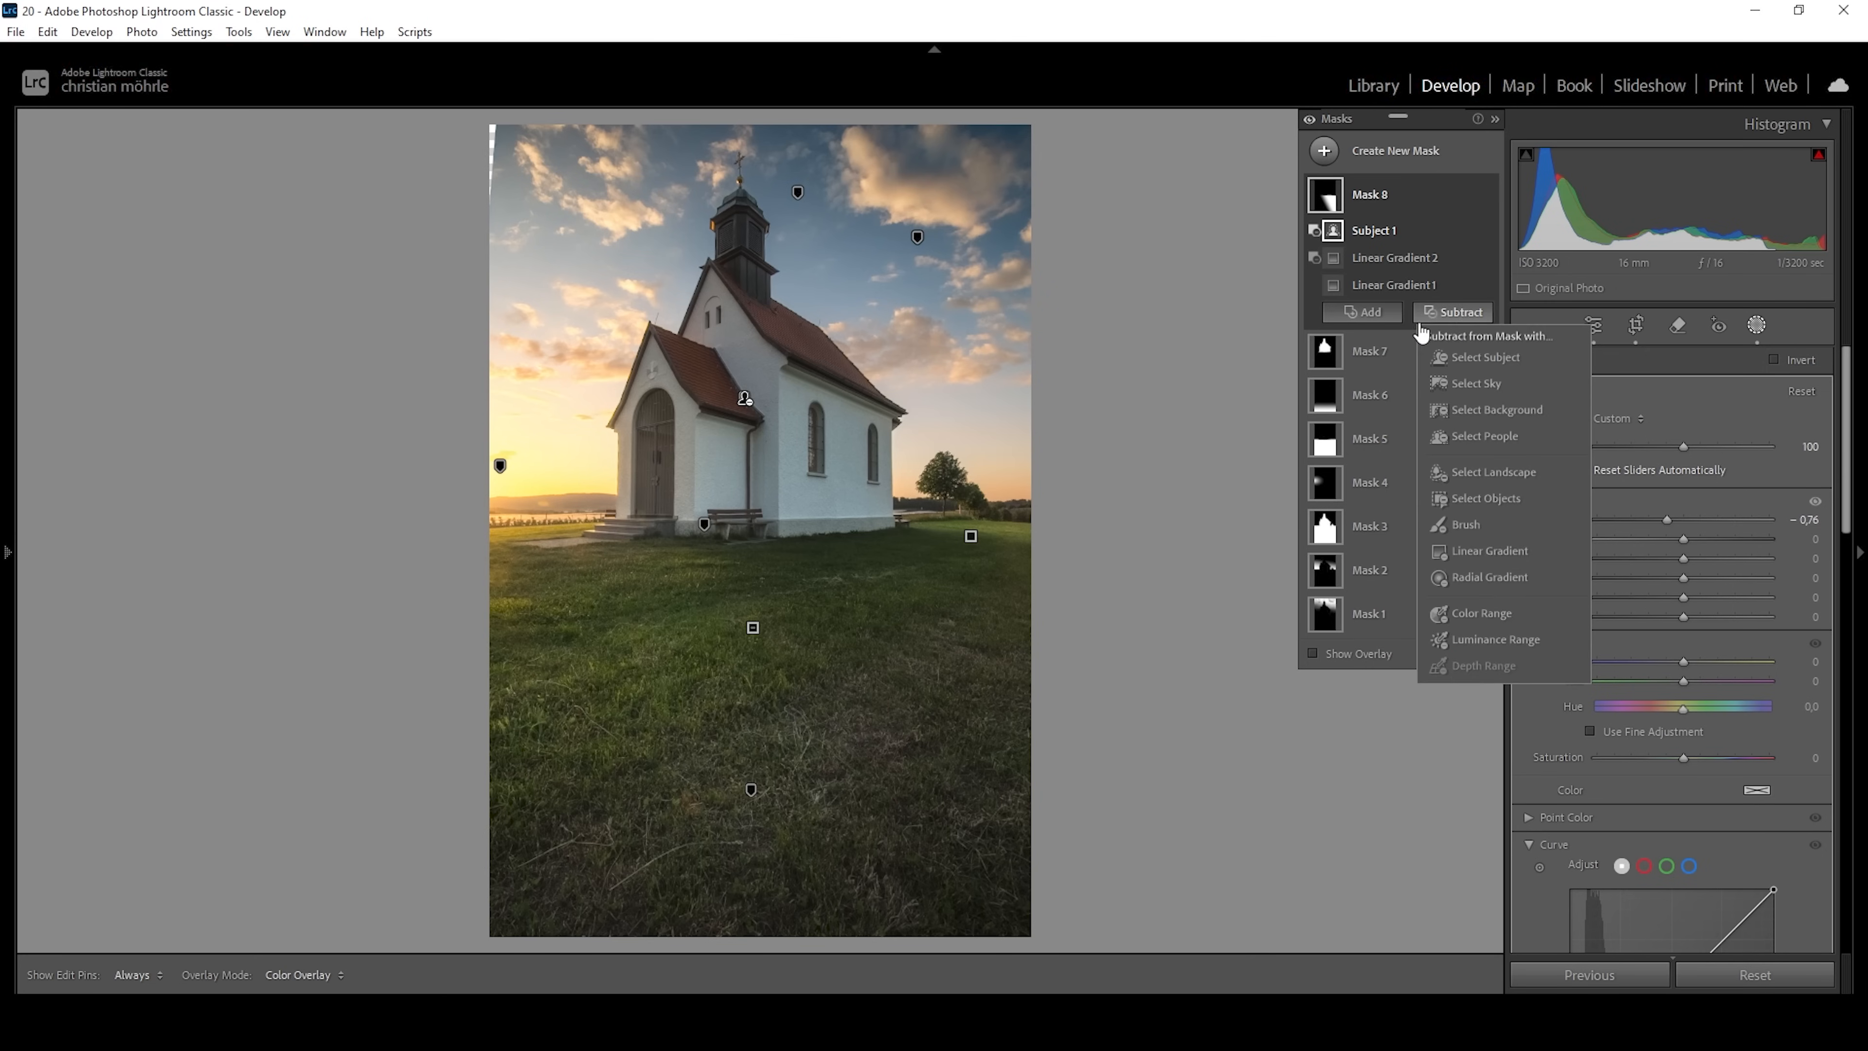
# Add a diagonal linear gradient mask over the sunset side of the meadow and subtract the area above the horizon with another linear gradient.
pyautogui.click(1324, 152)
pyautogui.click(1467, 388)
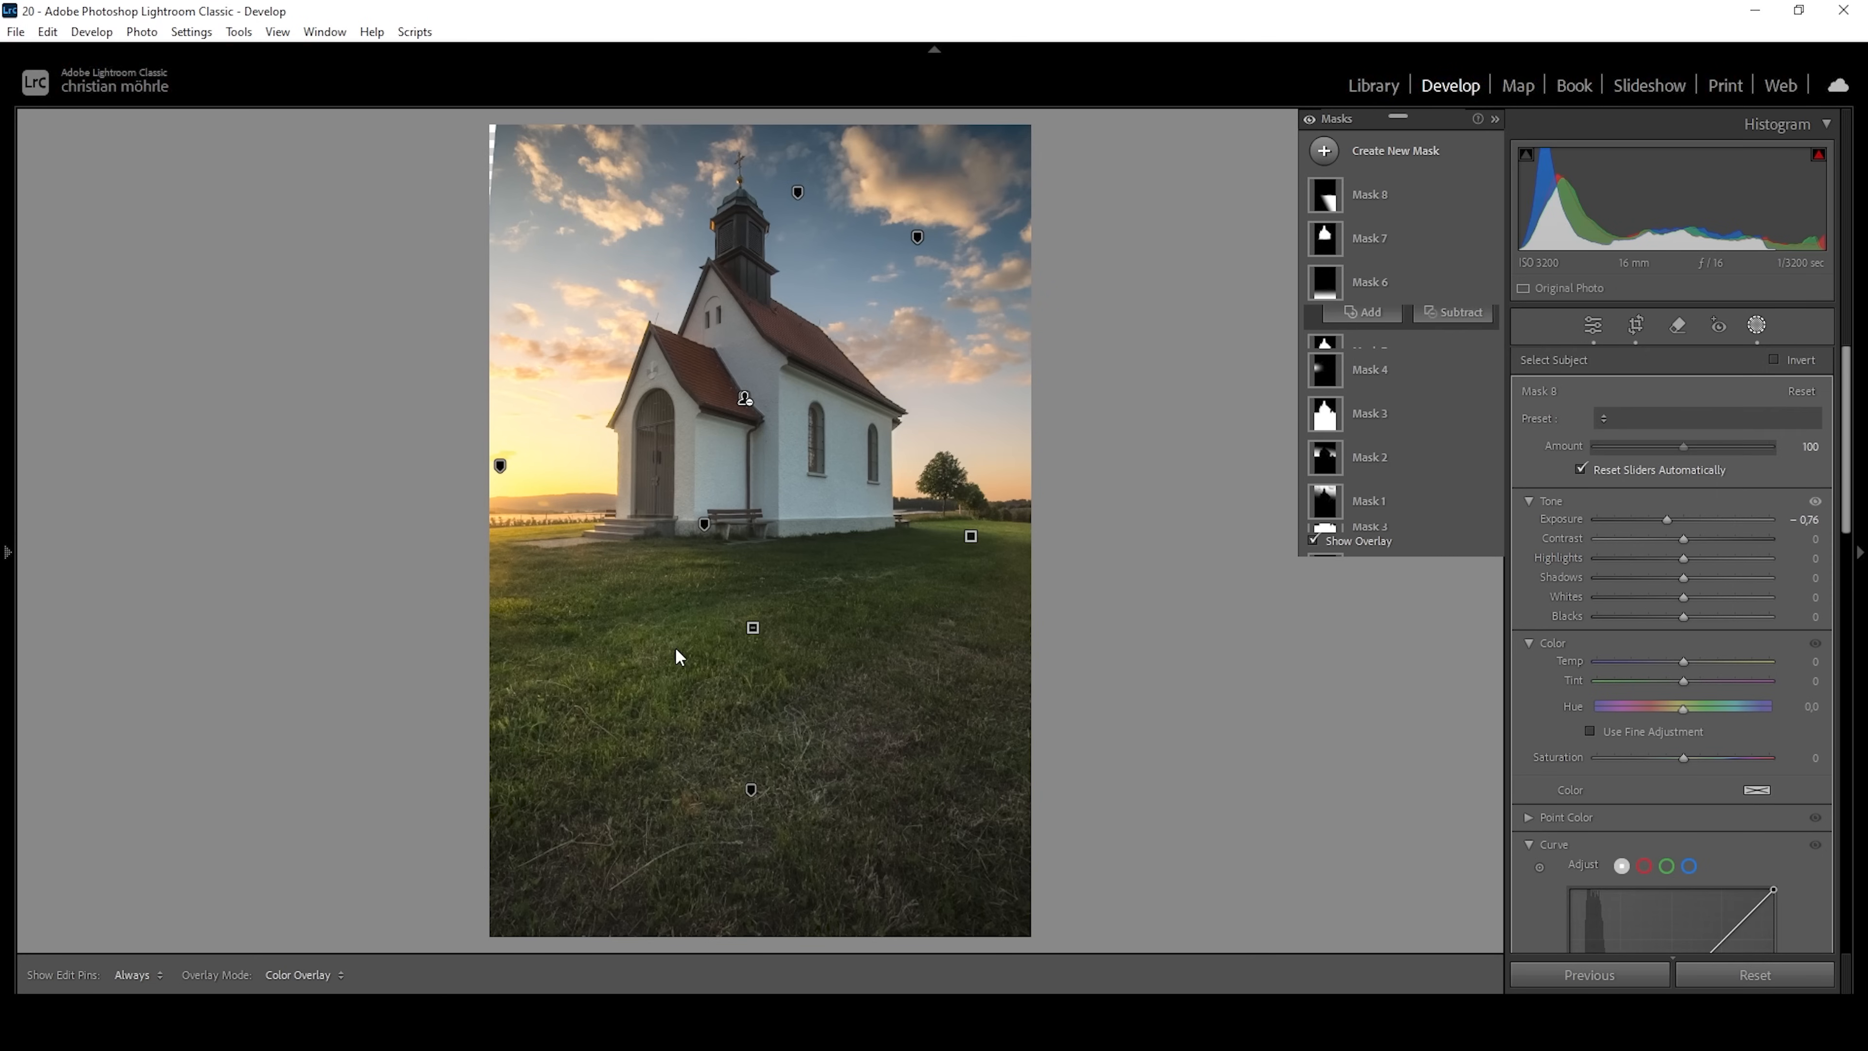
pyautogui.moveTo(661, 617); pyautogui.dragTo(751, 558)
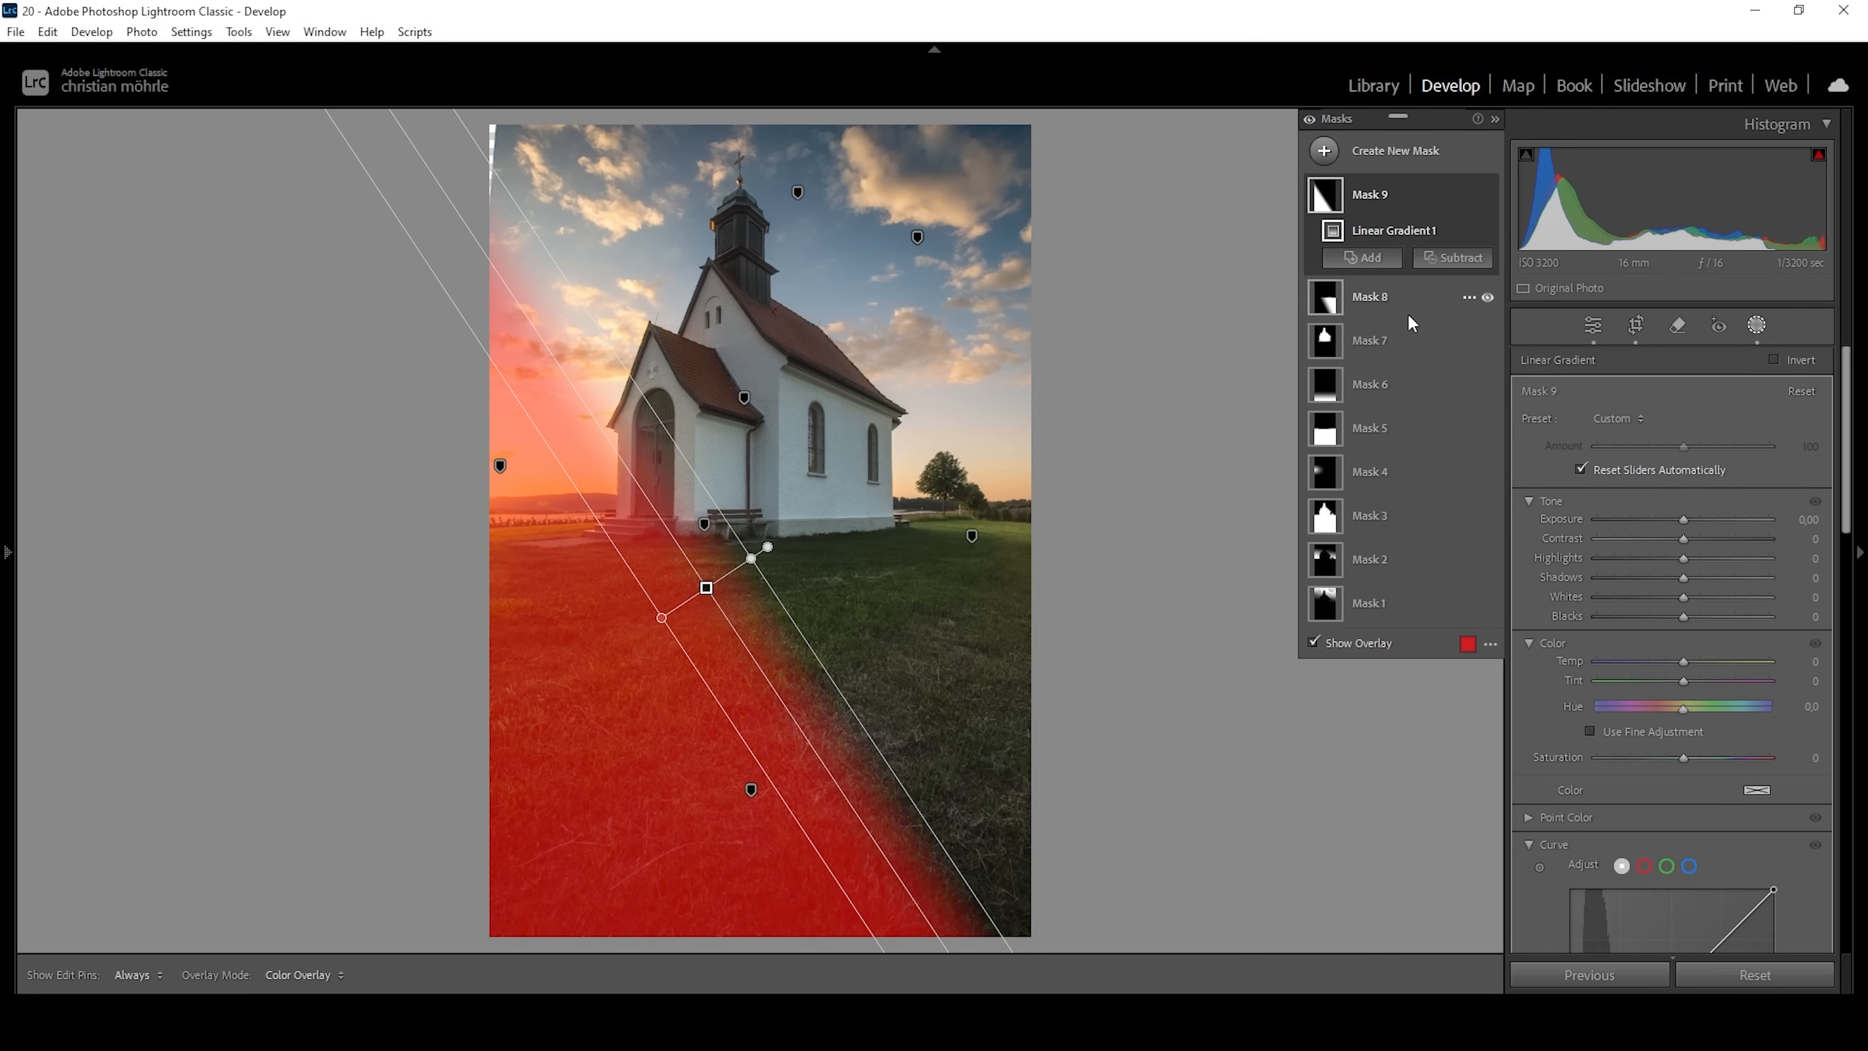
pyautogui.click(1449, 257)
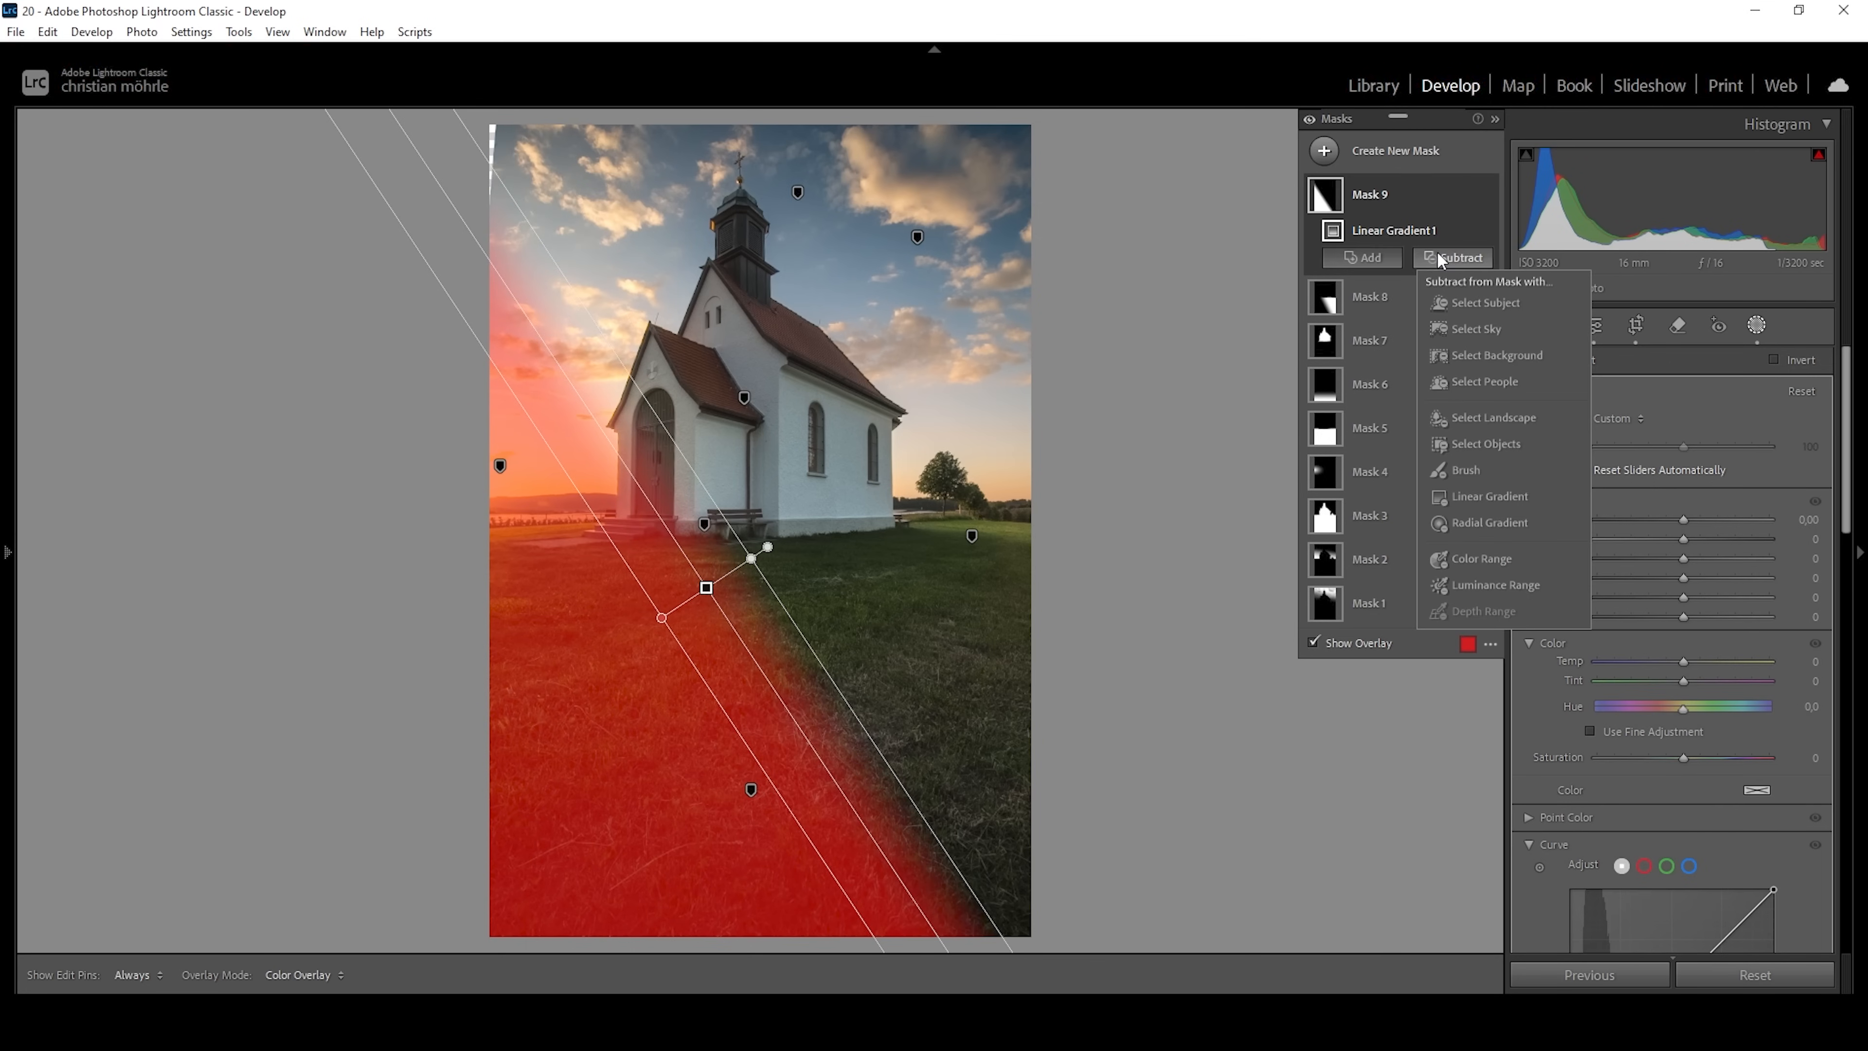
pyautogui.click(1477, 506)
pyautogui.moveTo(526, 498); pyautogui.dragTo(530, 546)
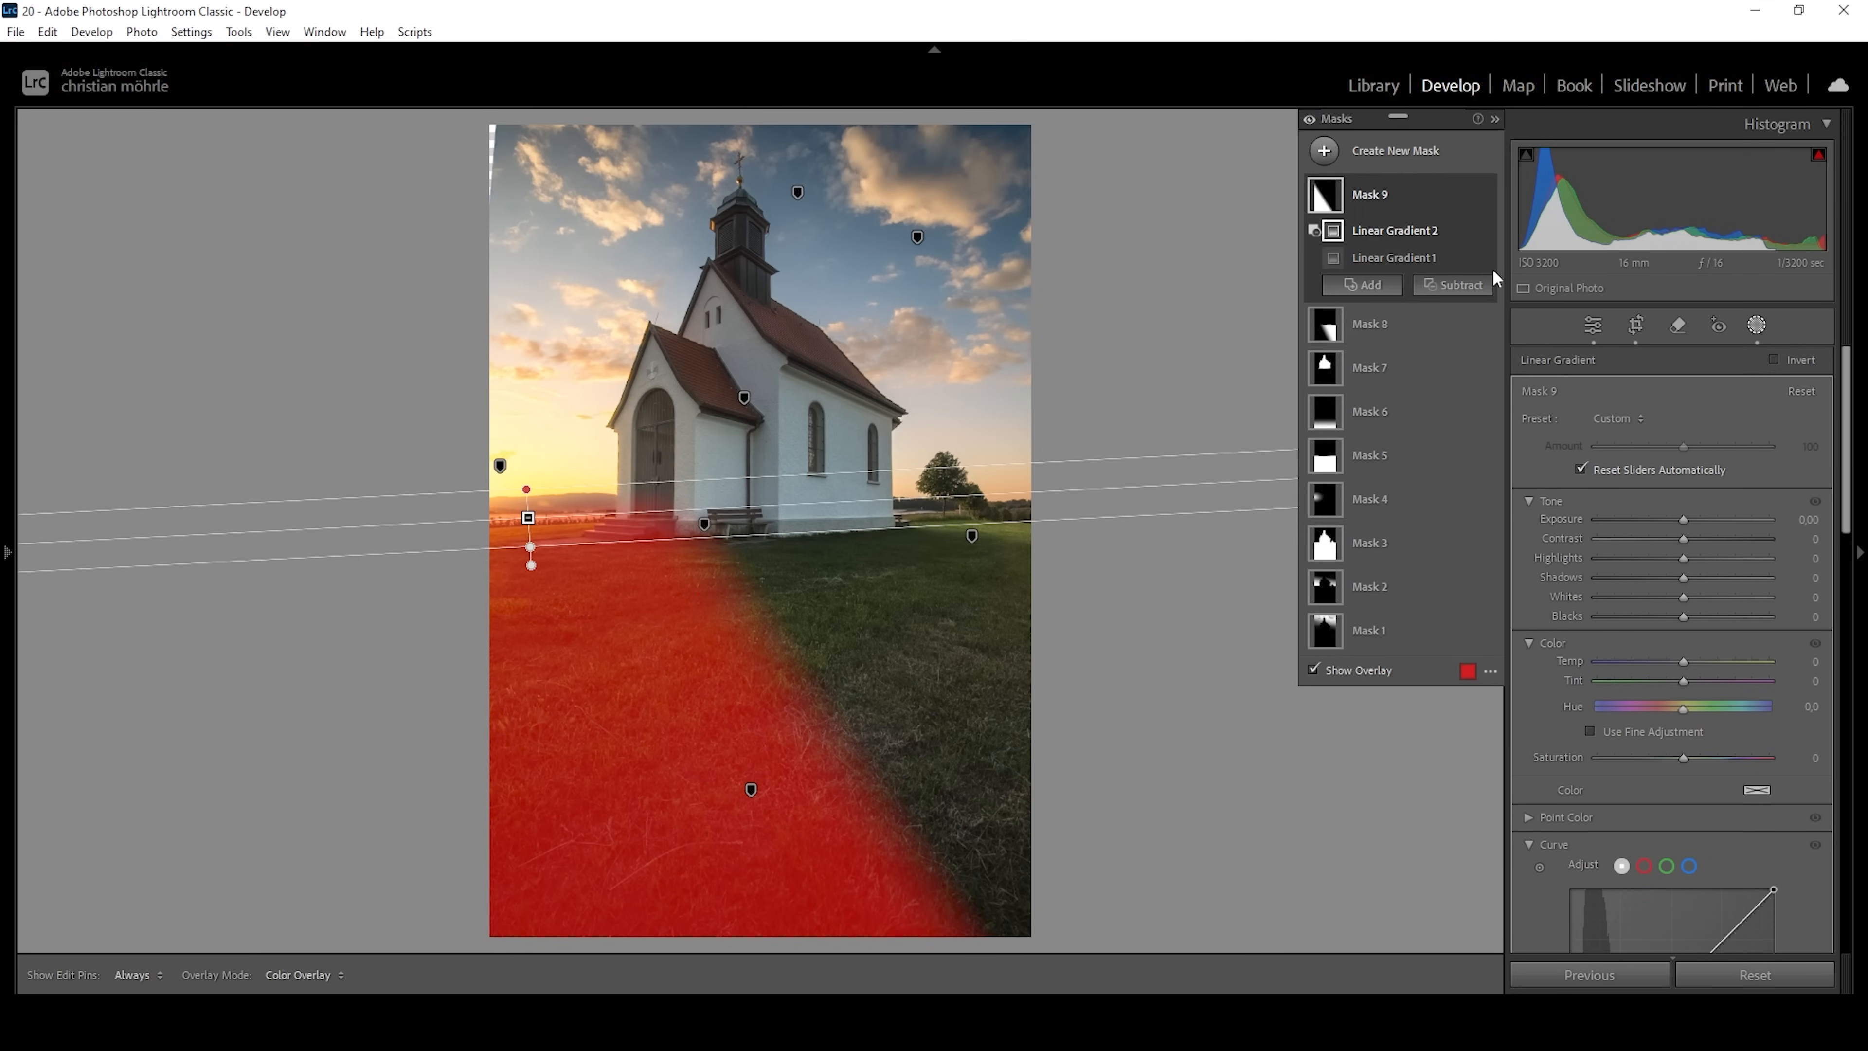
# Subtract the church with Select Subject and the near foreground with a slightly tilted linear gradient from the sunset-side meadow mask.
pyautogui.click(1453, 285)
pyautogui.click(1489, 331)
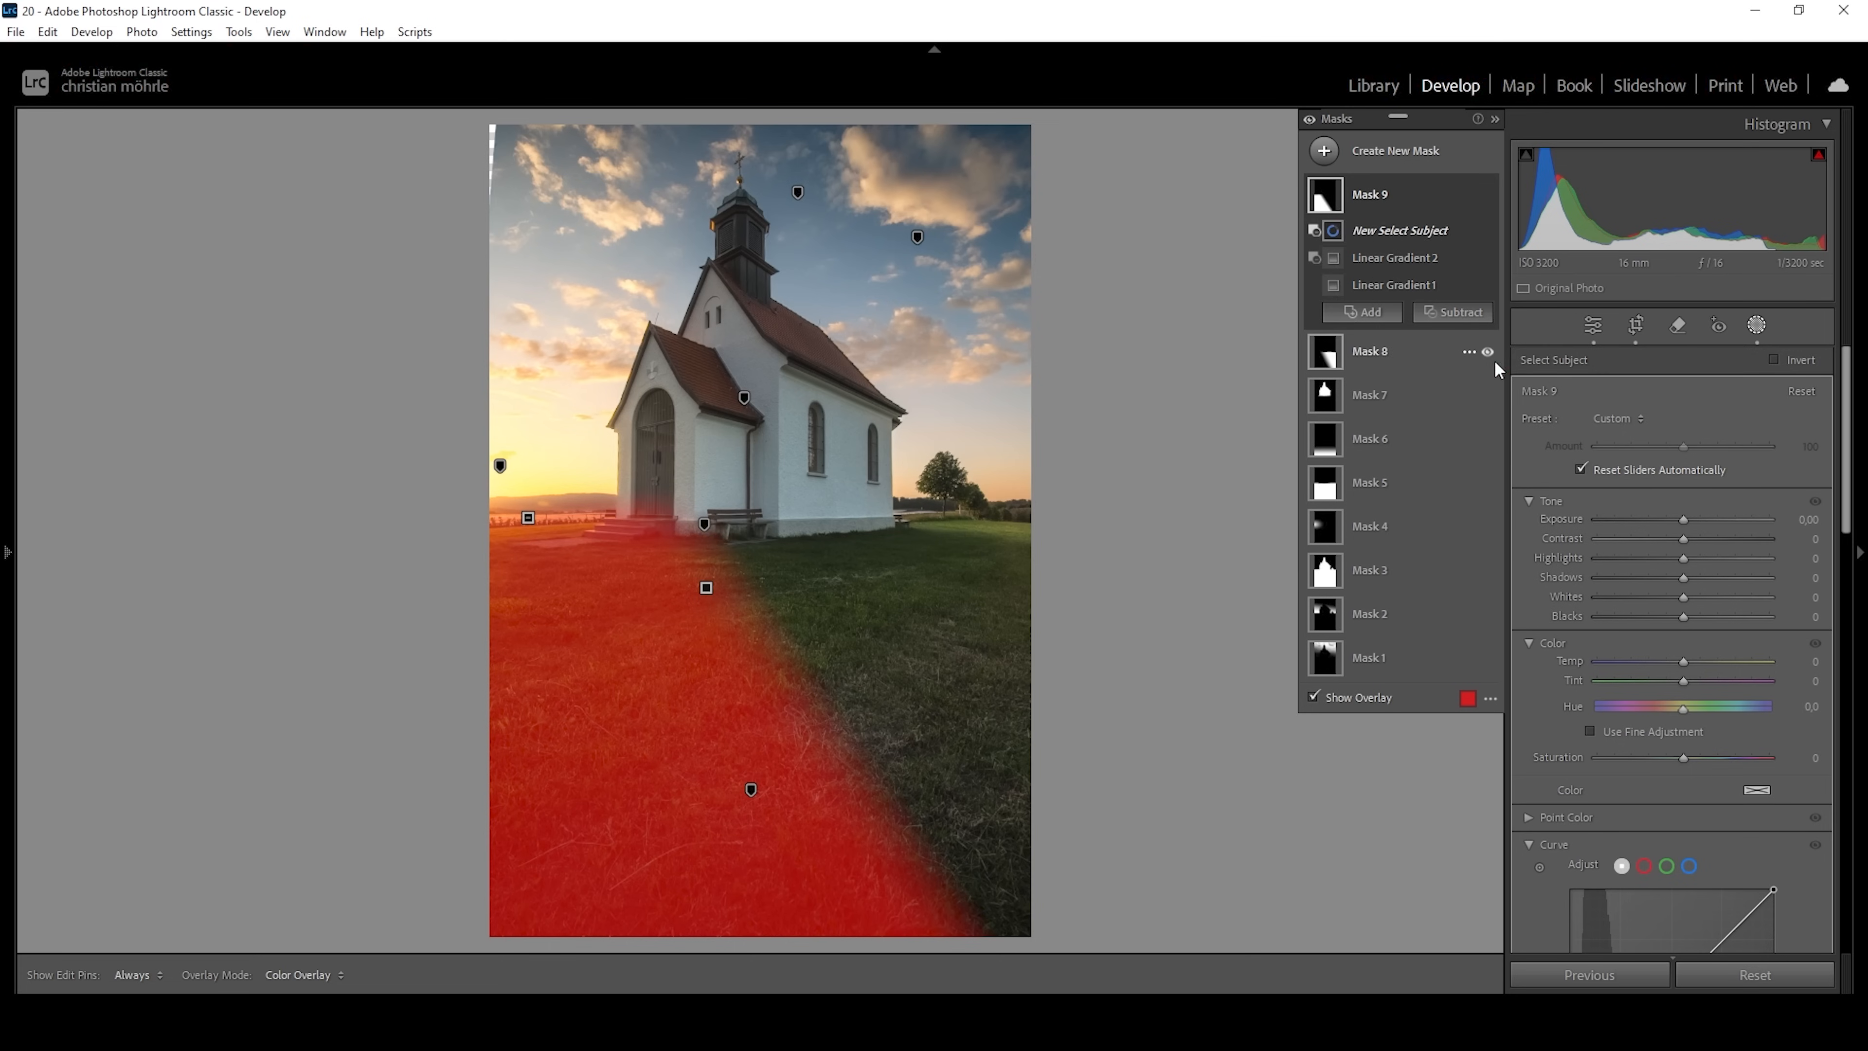
pyautogui.click(1460, 312)
pyautogui.click(1490, 550)
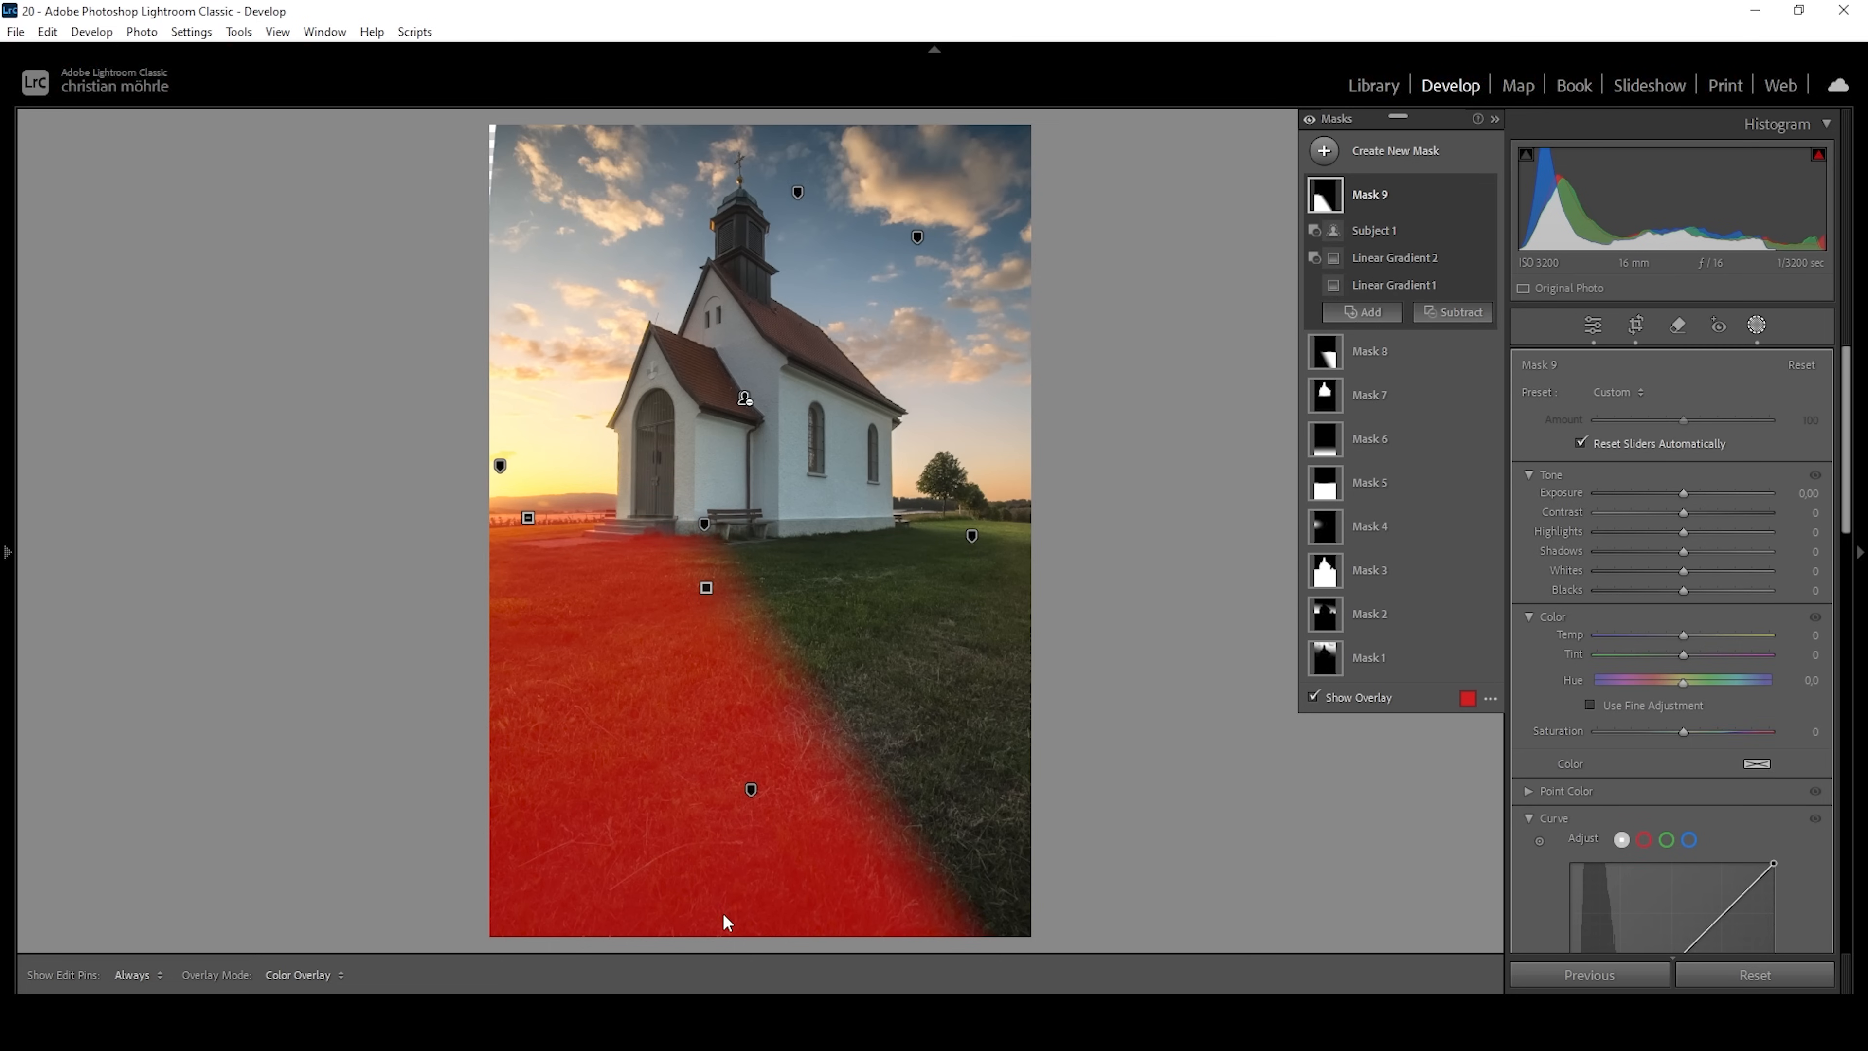
pyautogui.moveTo(697, 899); pyautogui.dragTo(629, 554)
pyautogui.moveTo(629, 550); pyautogui.dragTo(605, 534)
pyautogui.moveTo(696, 894); pyautogui.dragTo(710, 847)
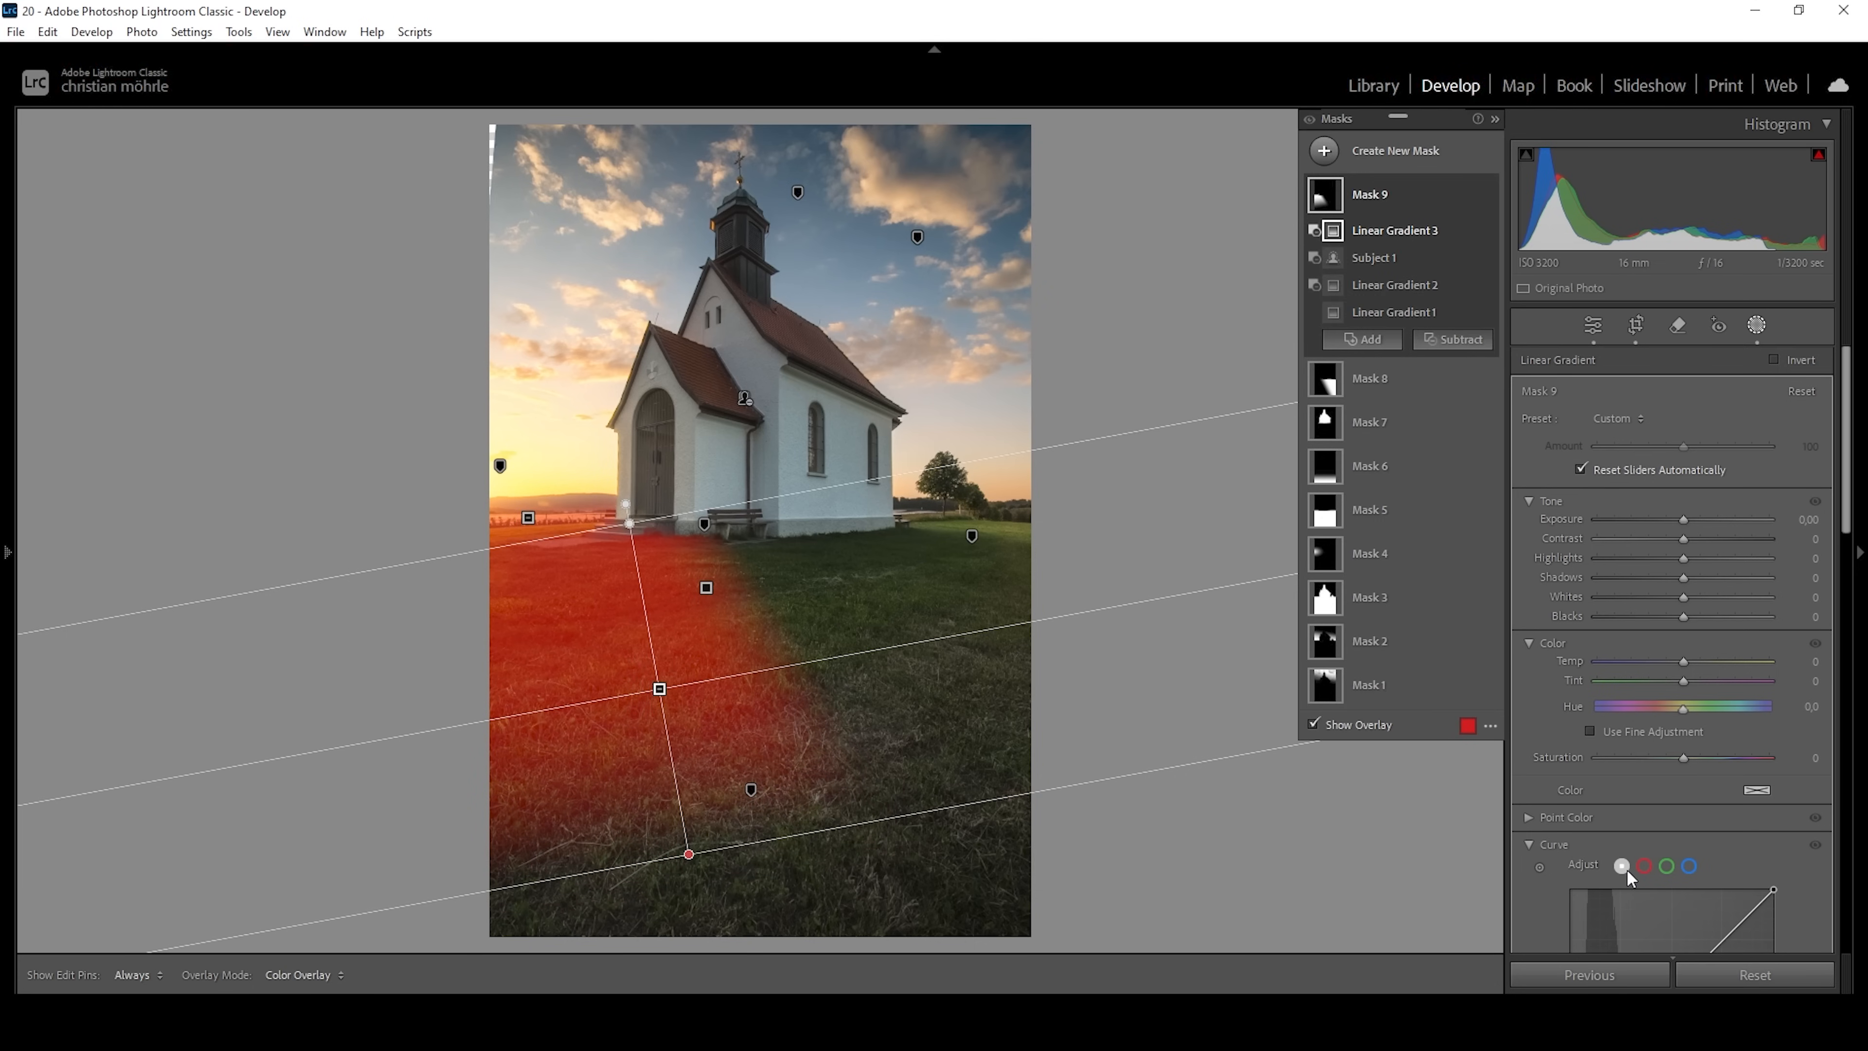
# Set the meadow mask's Exposure to 0,90, then move its diagonal gradient toward the sunset and the foreground subtraction closer to the church.
pyautogui.moveTo(1678, 518); pyautogui.dragTo(1697, 519)
pyautogui.click(1368, 311)
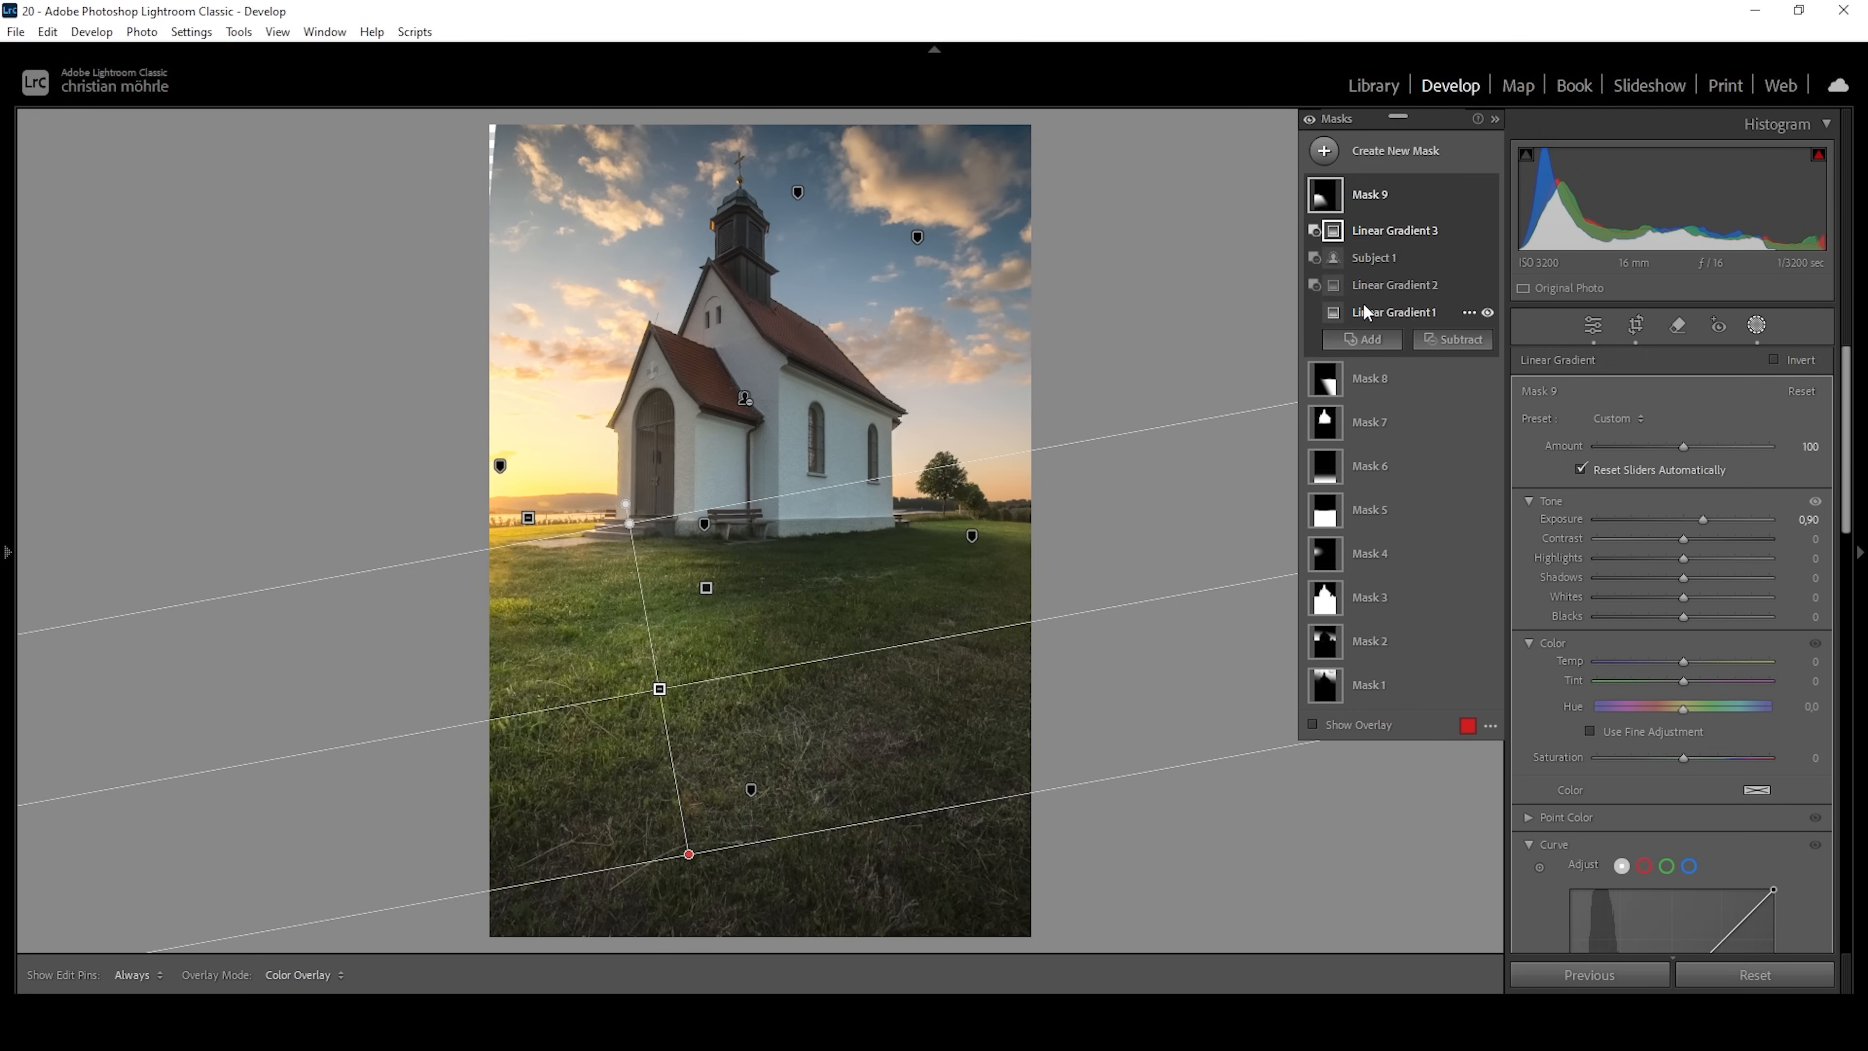
pyautogui.moveTo(709, 589); pyautogui.dragTo(646, 612)
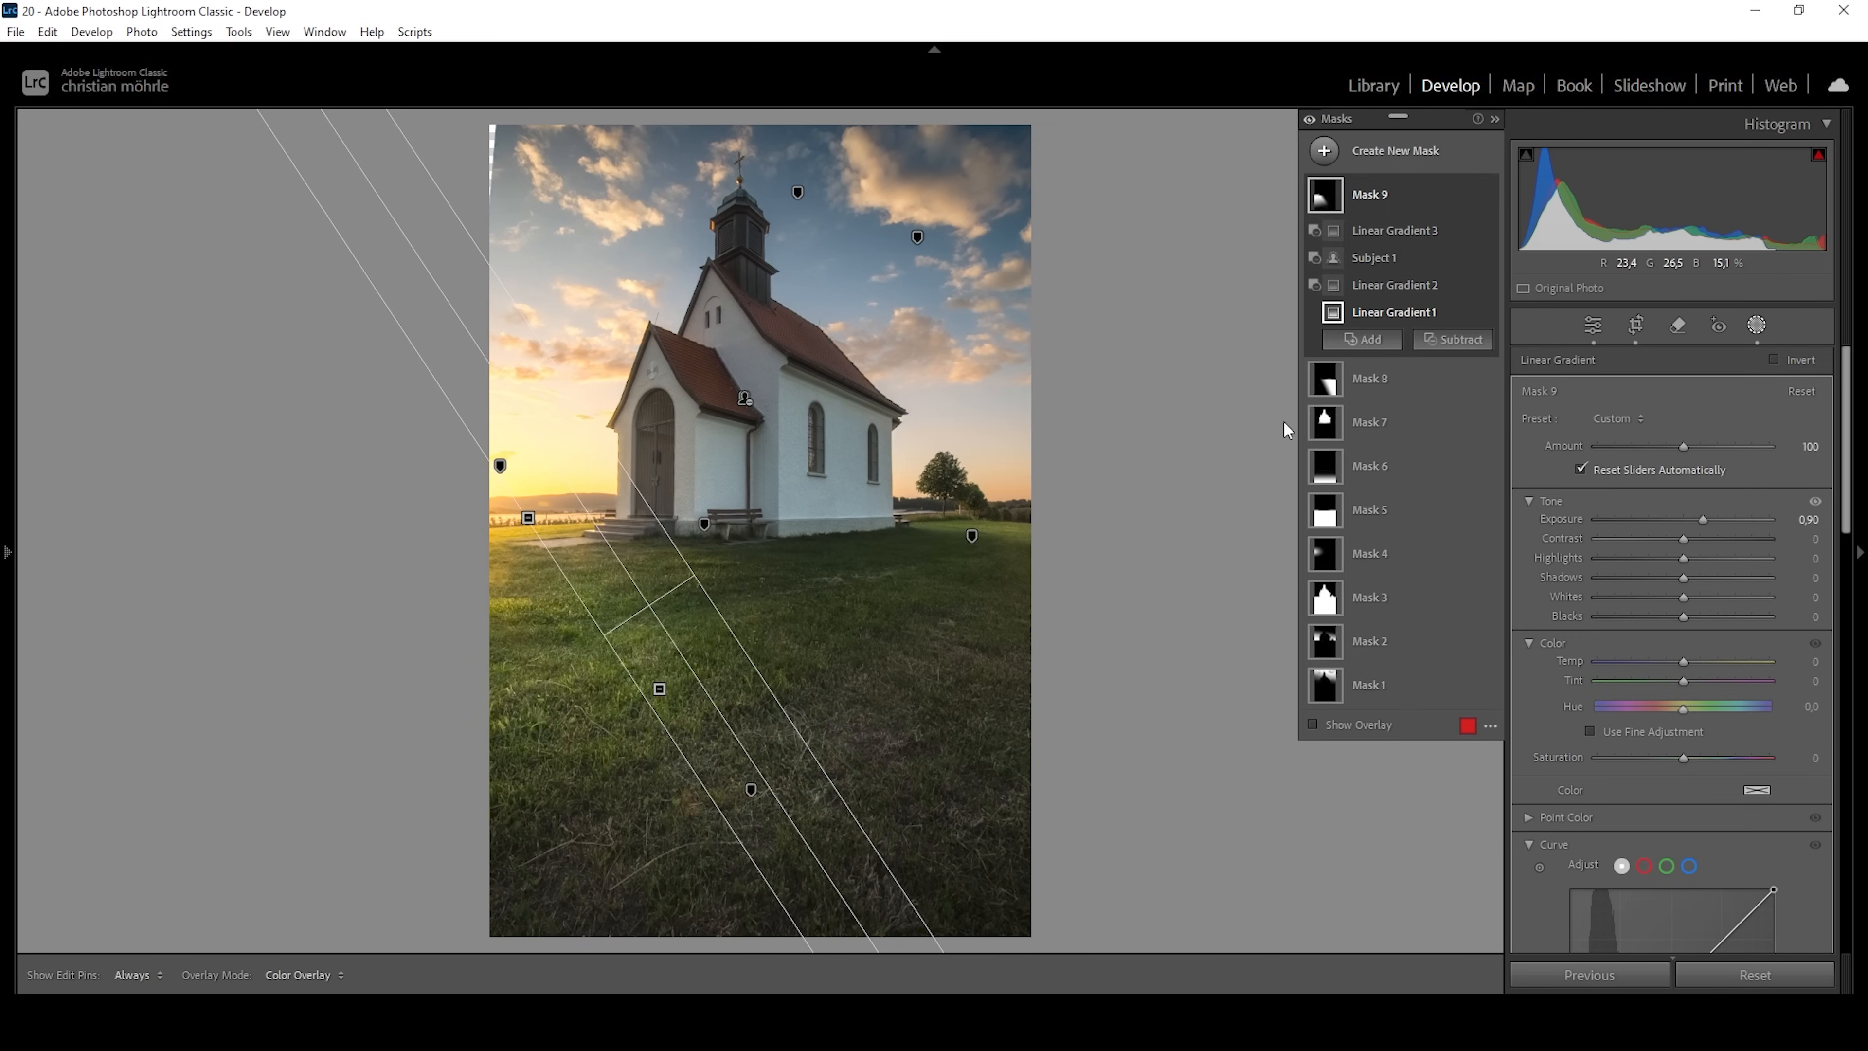
pyautogui.click(1382, 289)
pyautogui.moveTo(659, 689); pyautogui.dragTo(636, 613)
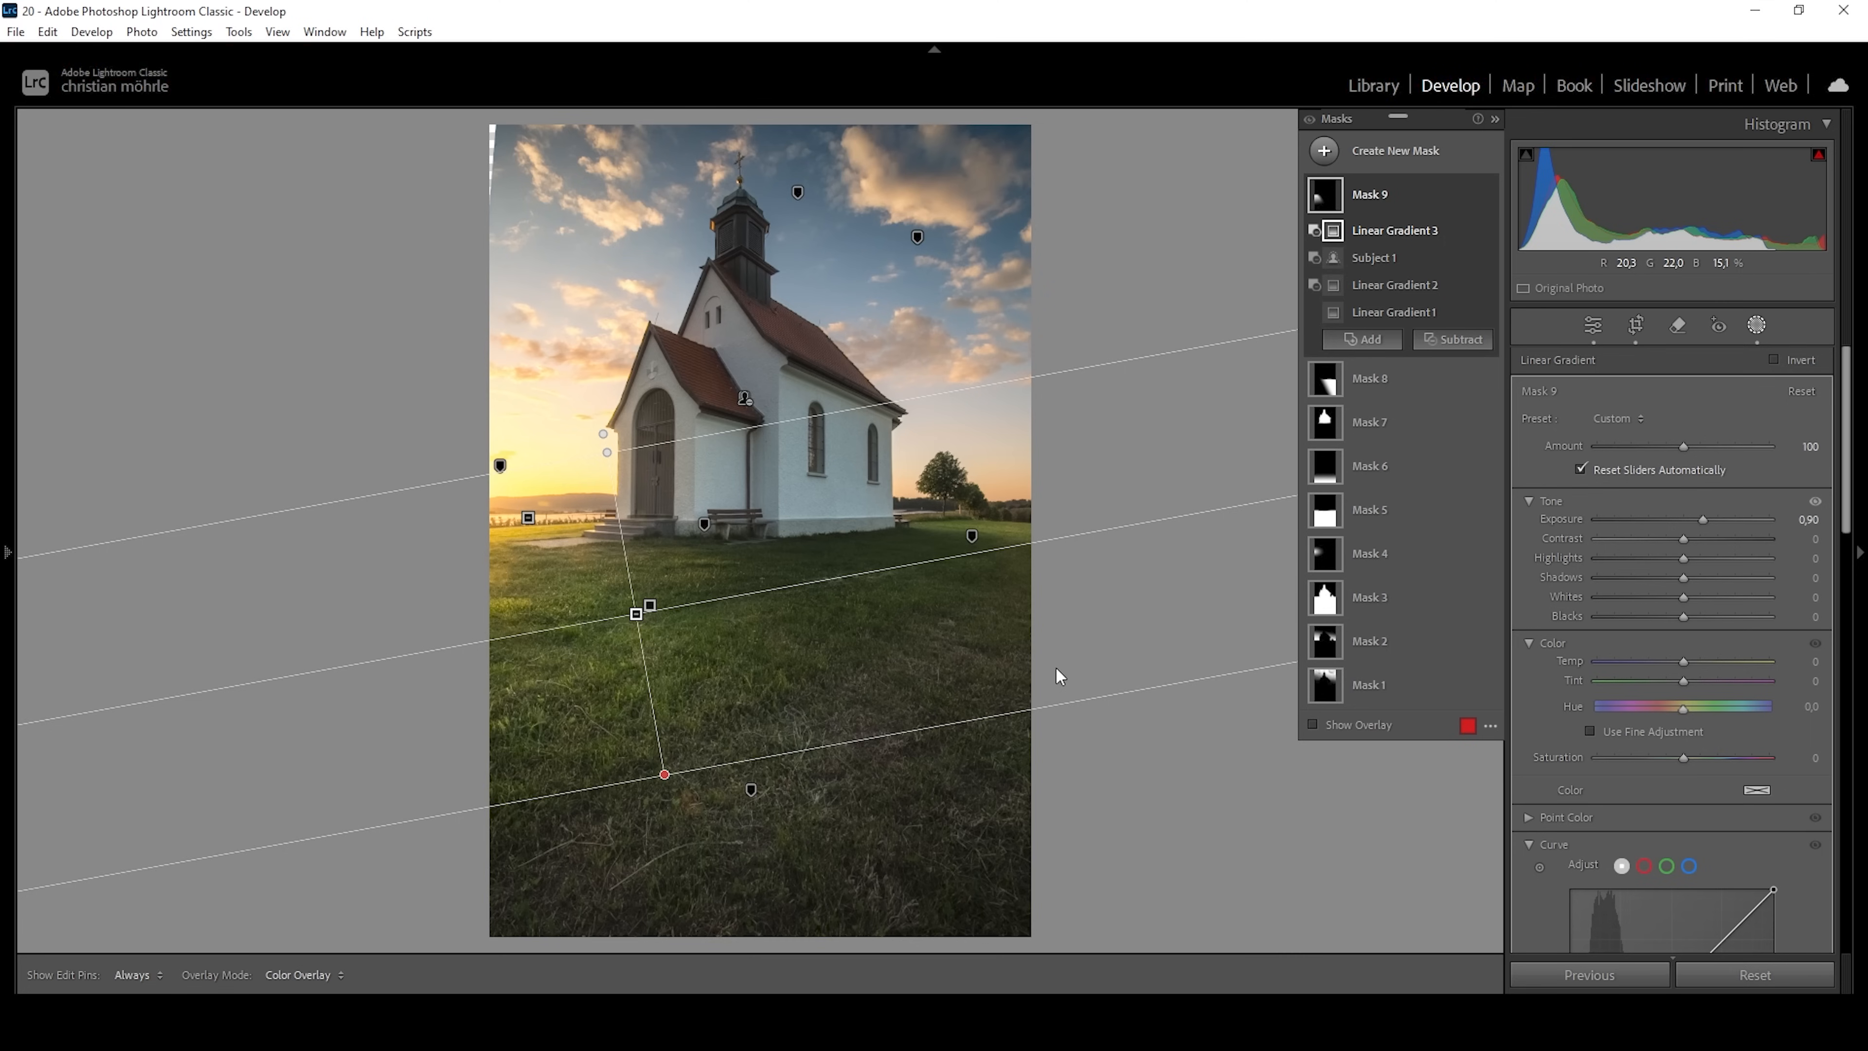
# Set Temp to 65 and Saturation to -17 for the sunset-side meadow mask.
pyautogui.moveTo(1688, 661); pyautogui.dragTo(1706, 665)
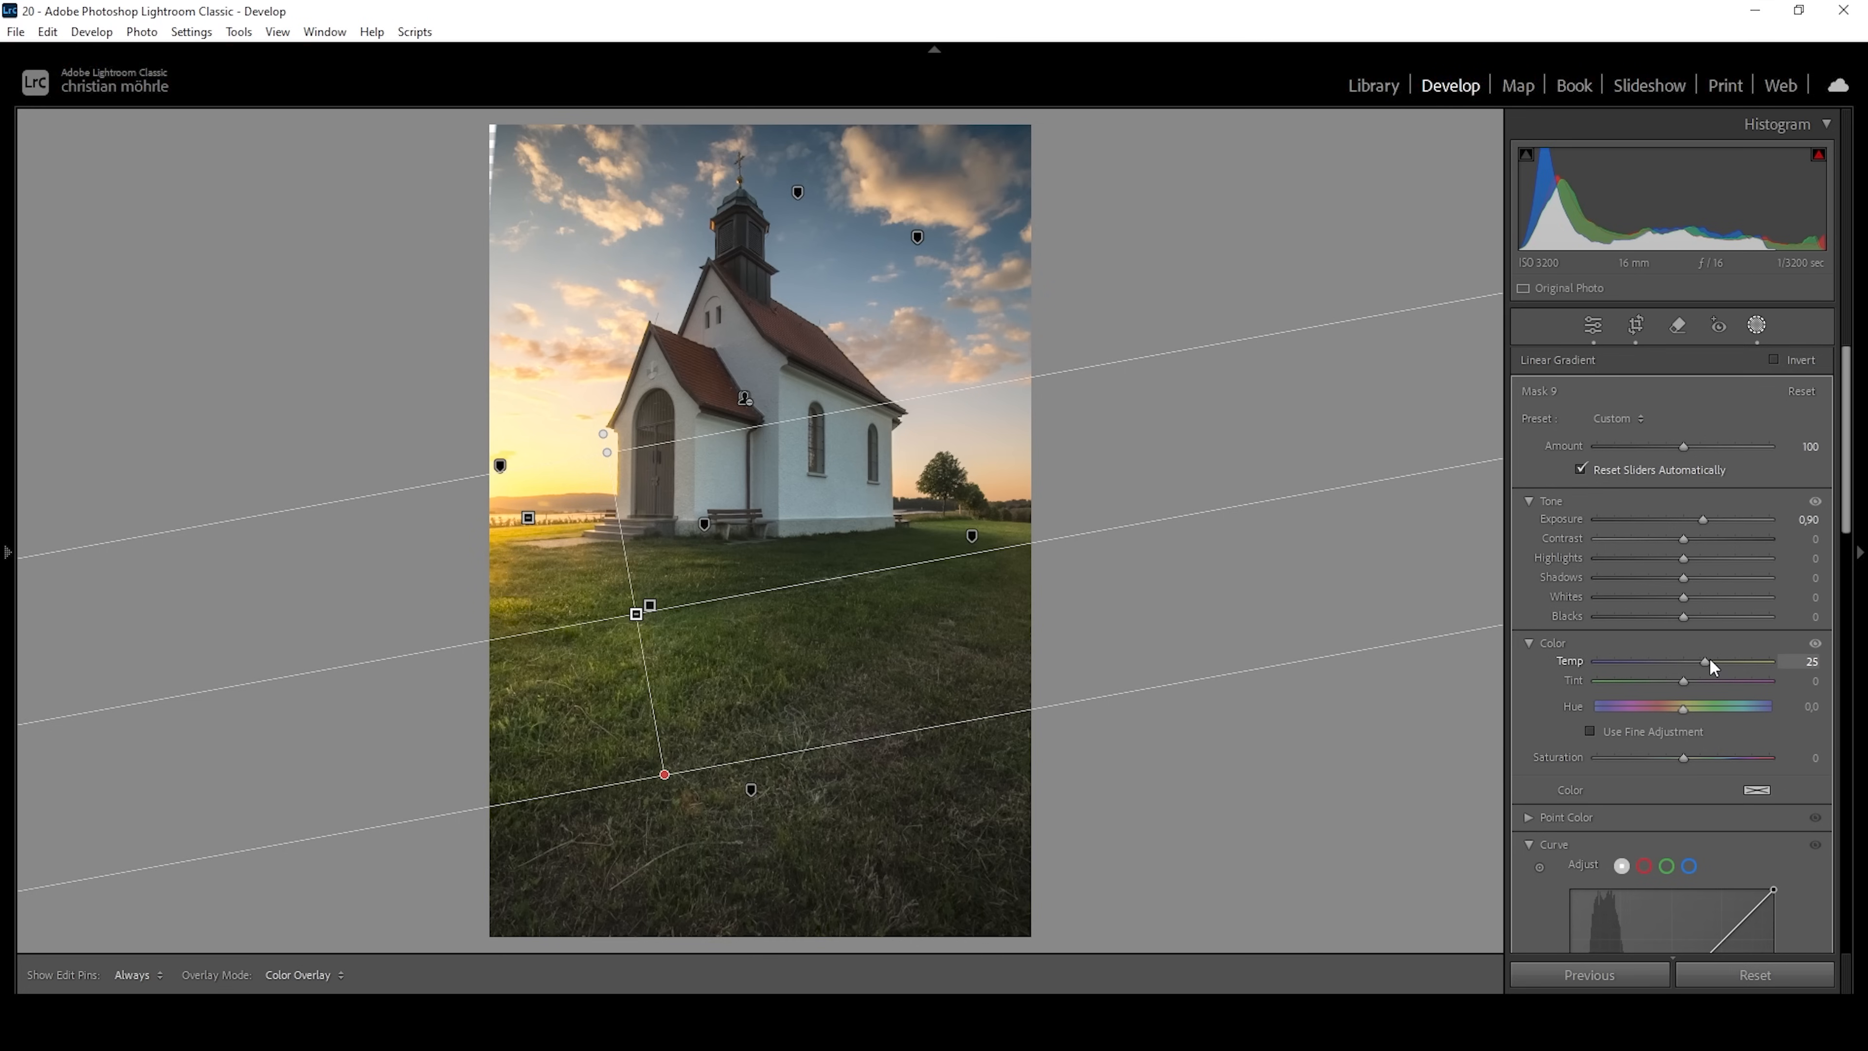
pyautogui.click(1744, 662)
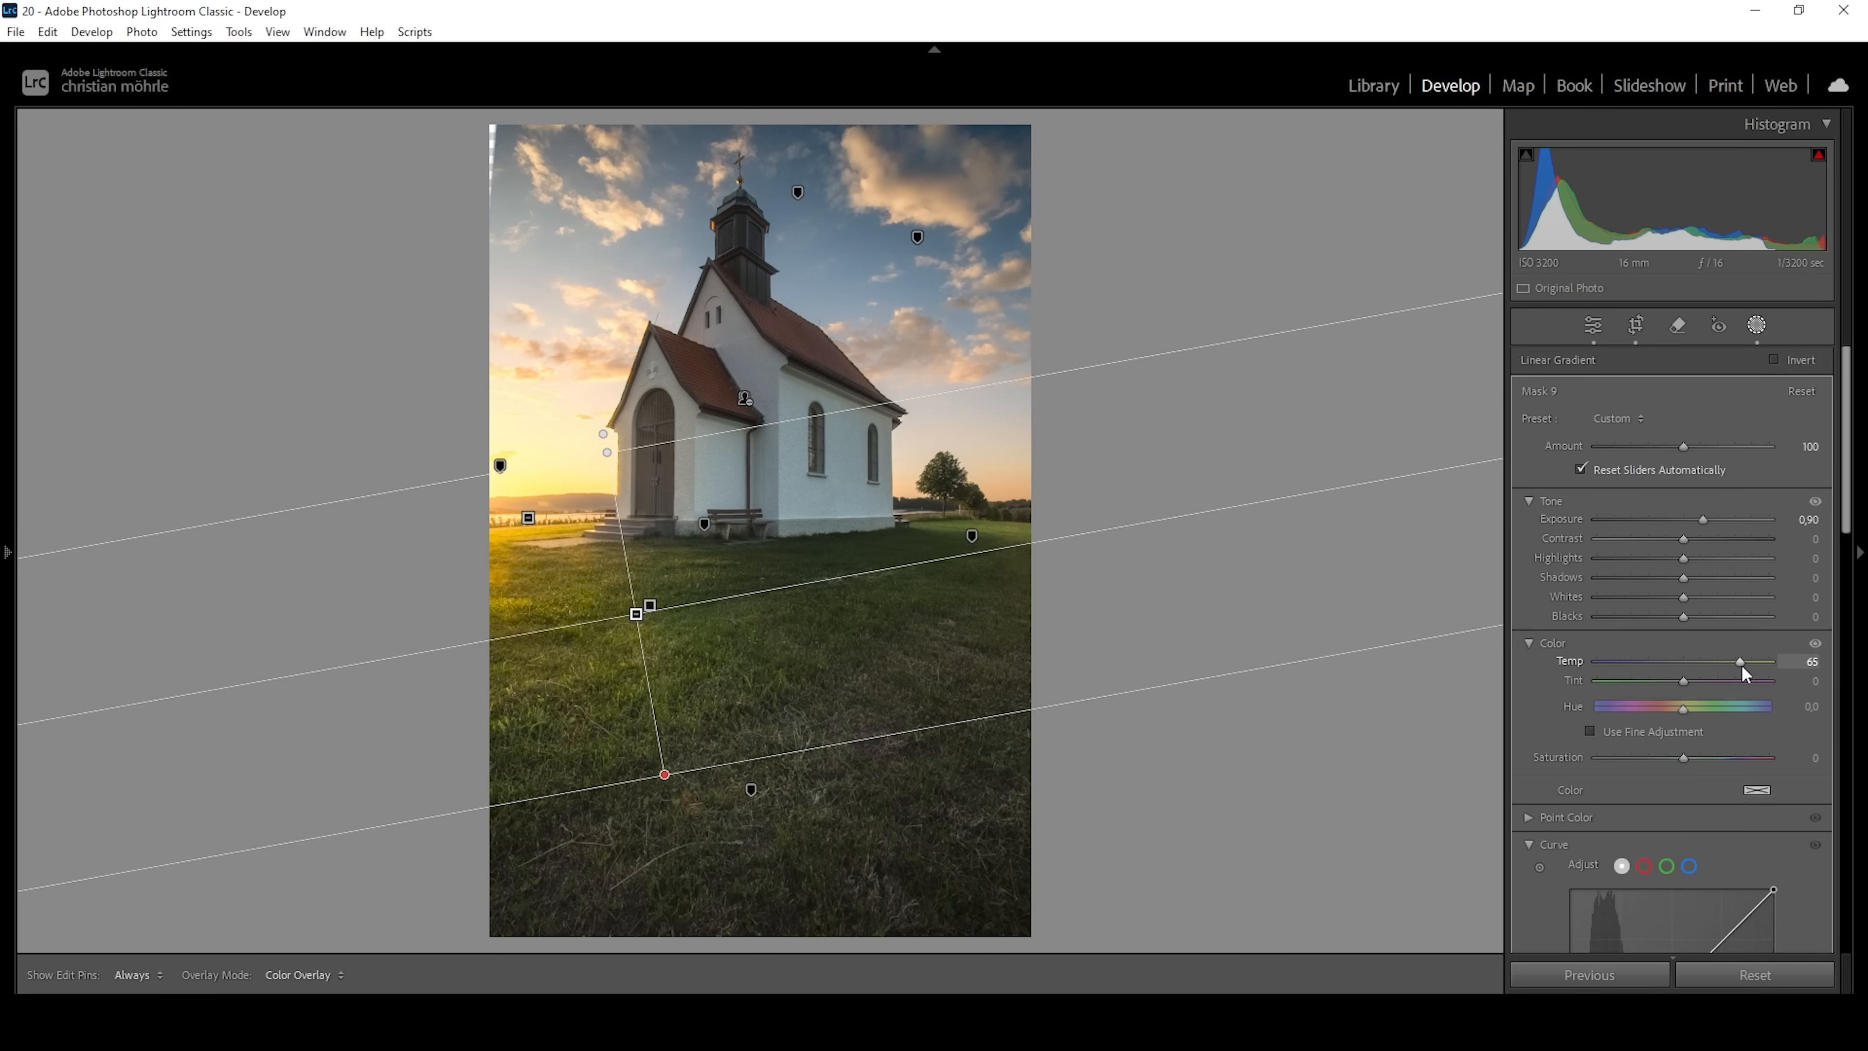
pyautogui.moveTo(1684, 758); pyautogui.dragTo(1672, 761)
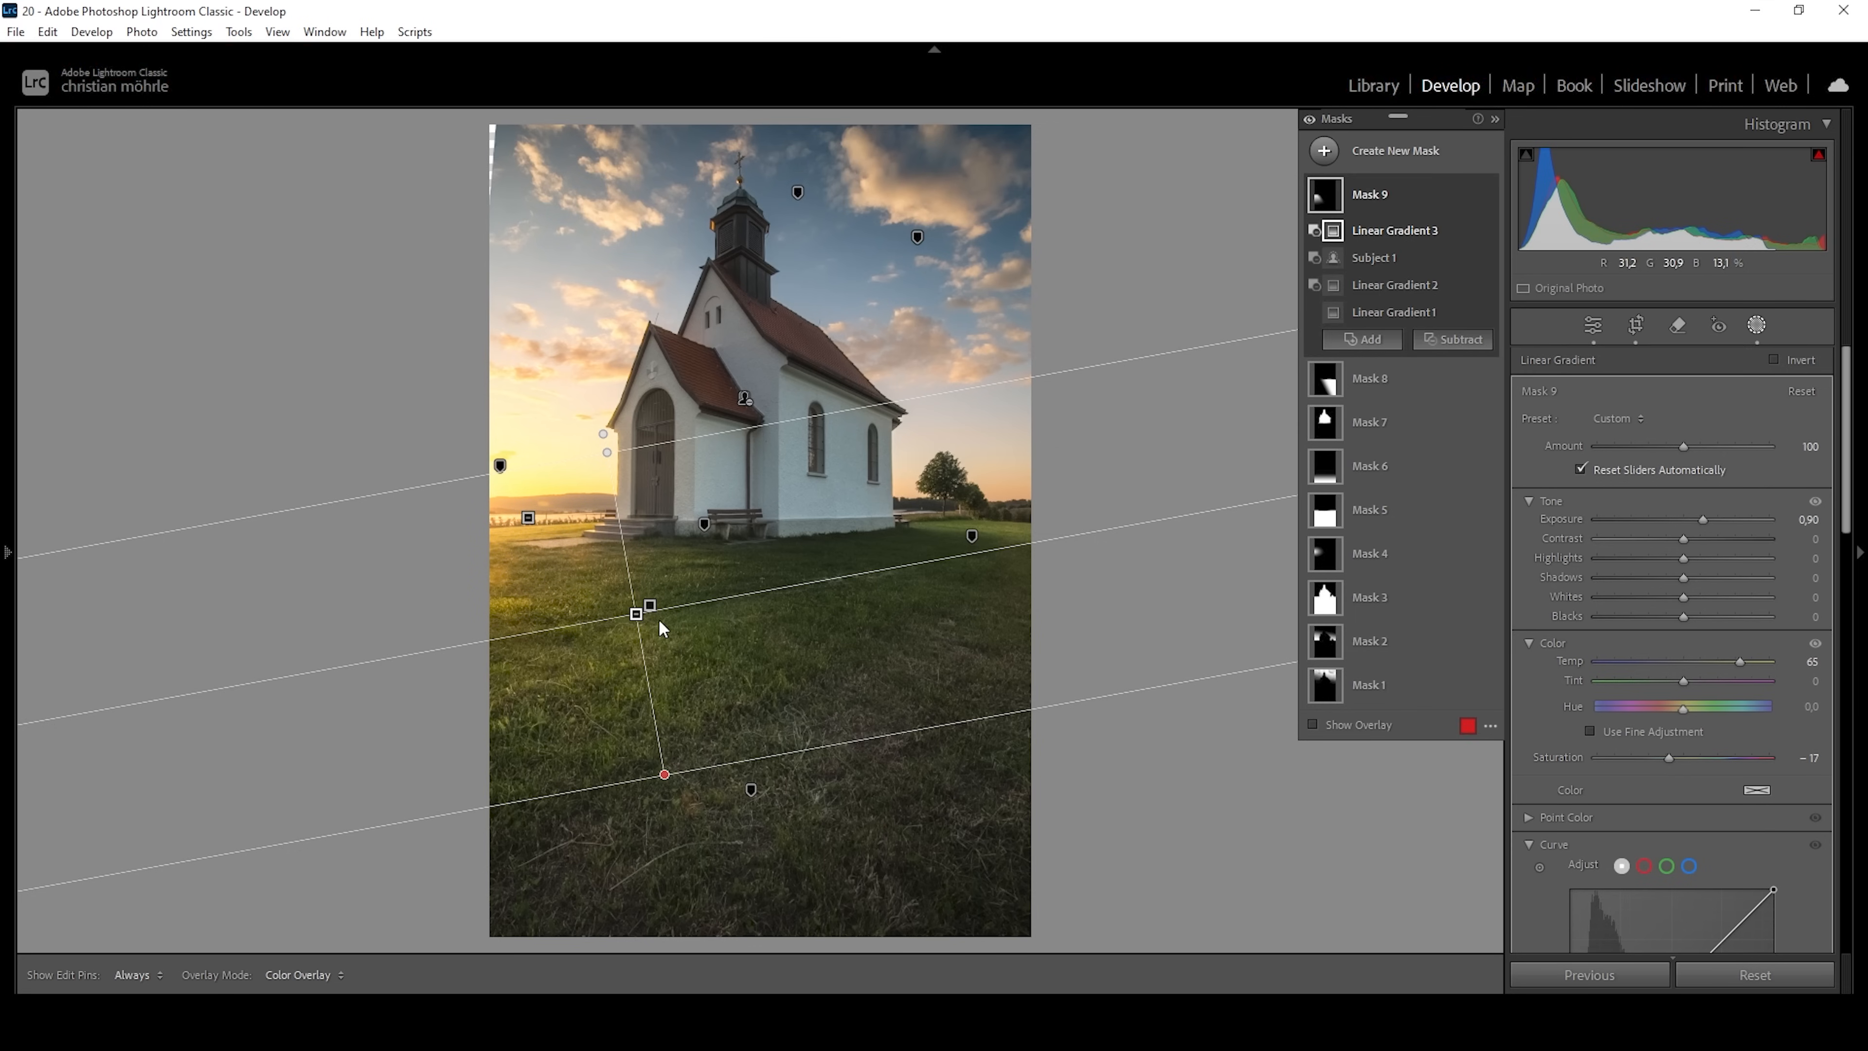
# Create an inverted Select Sky mask and subtract the church from it with Select Subject.
pyautogui.click(1324, 151)
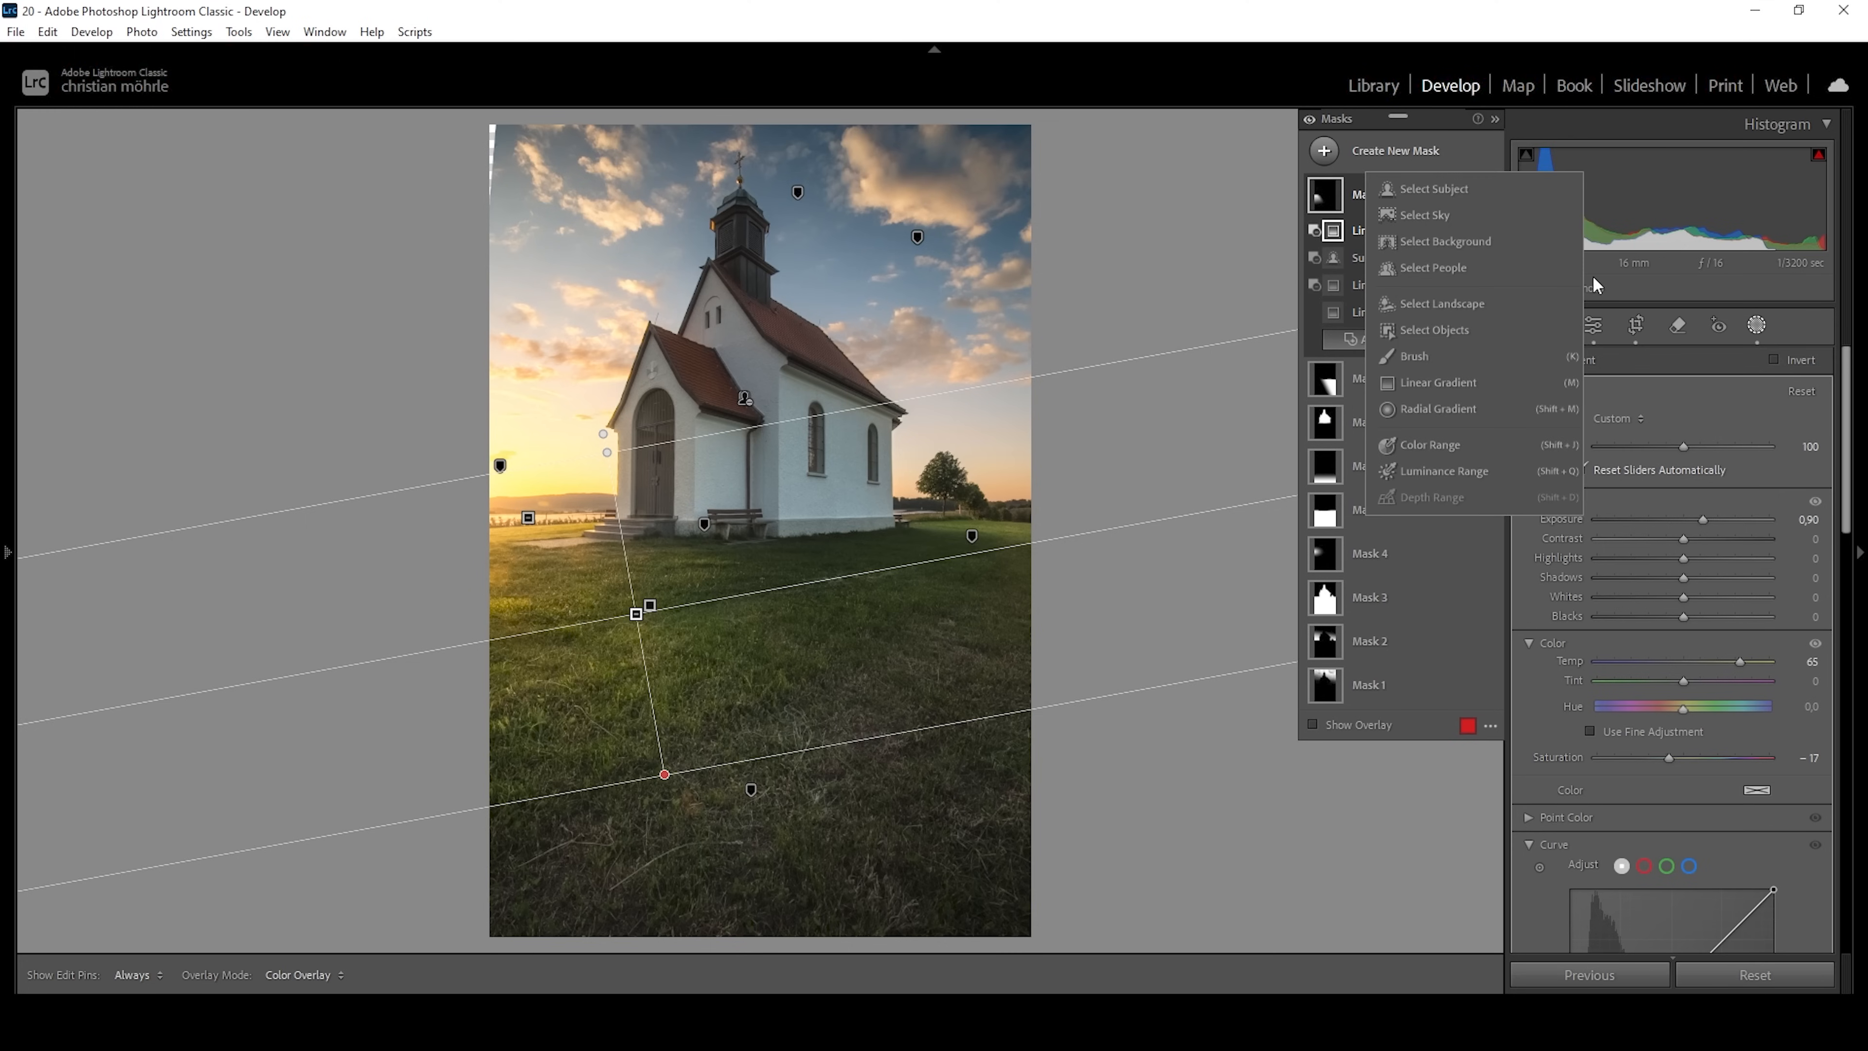
pyautogui.click(1431, 213)
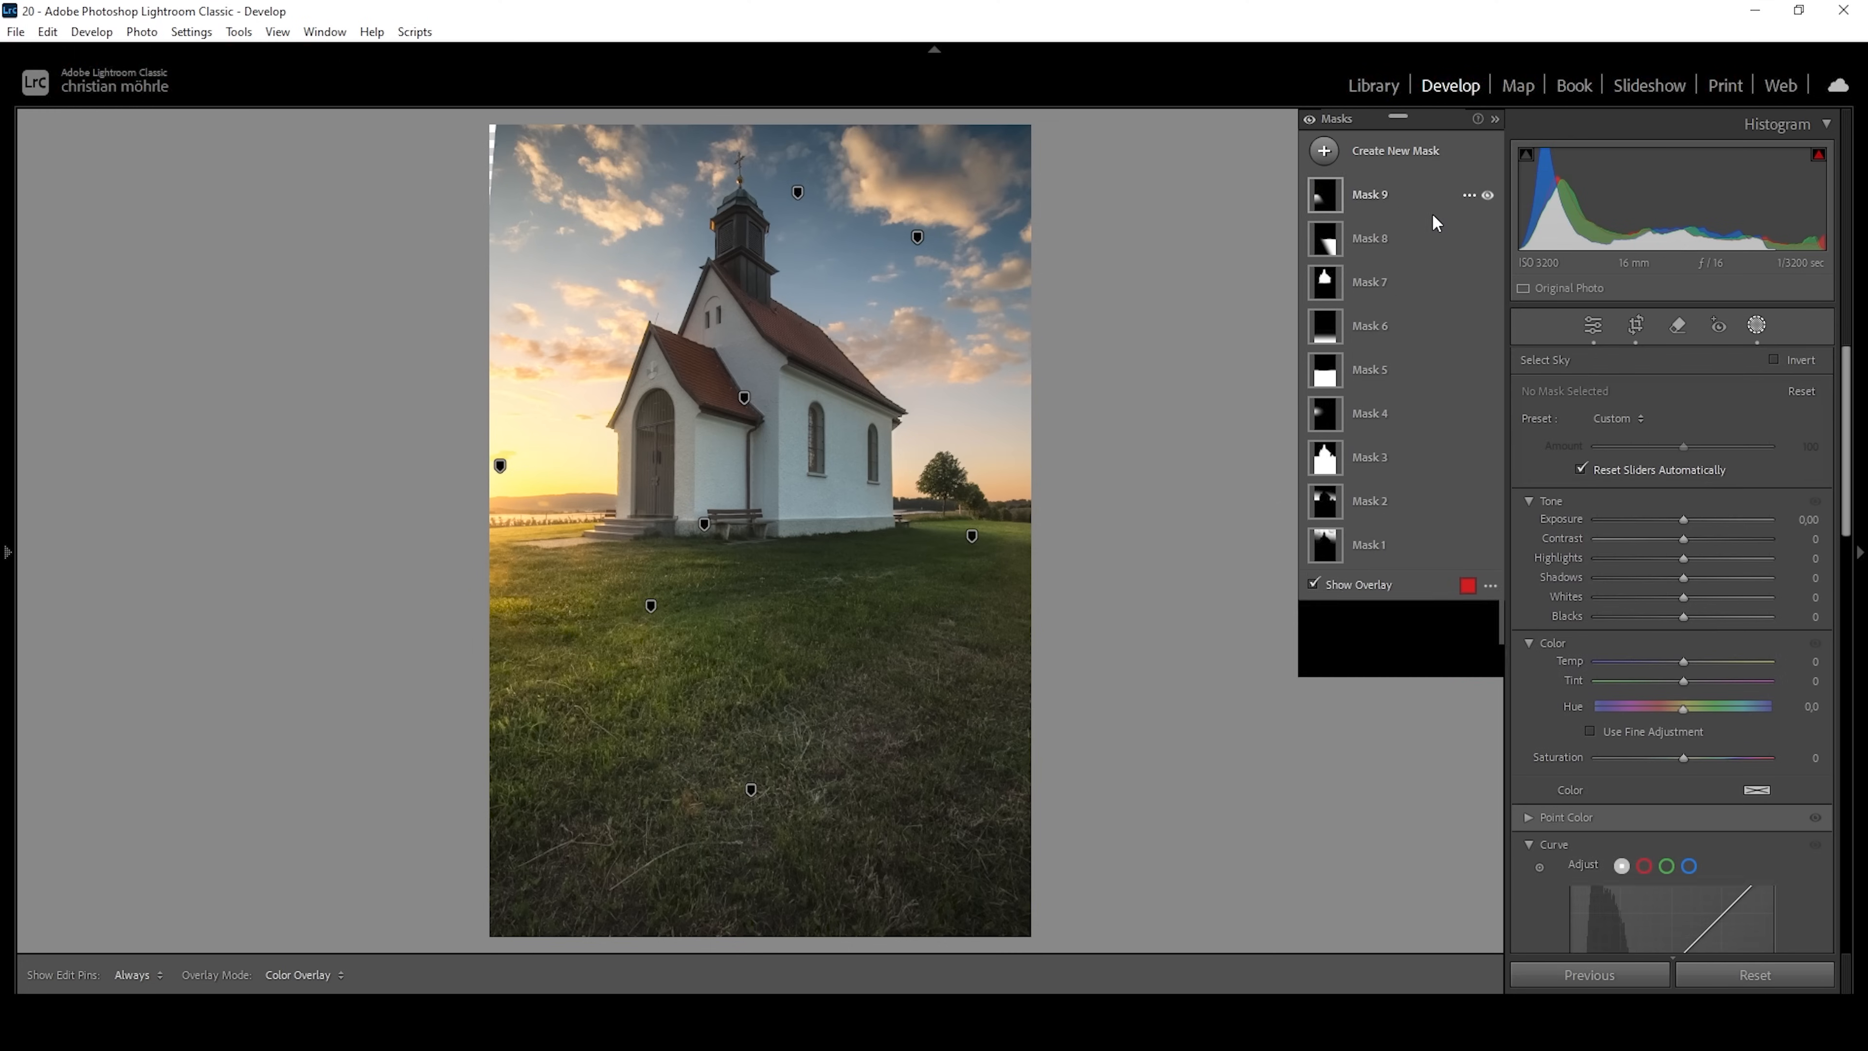
pyautogui.click(1775, 358)
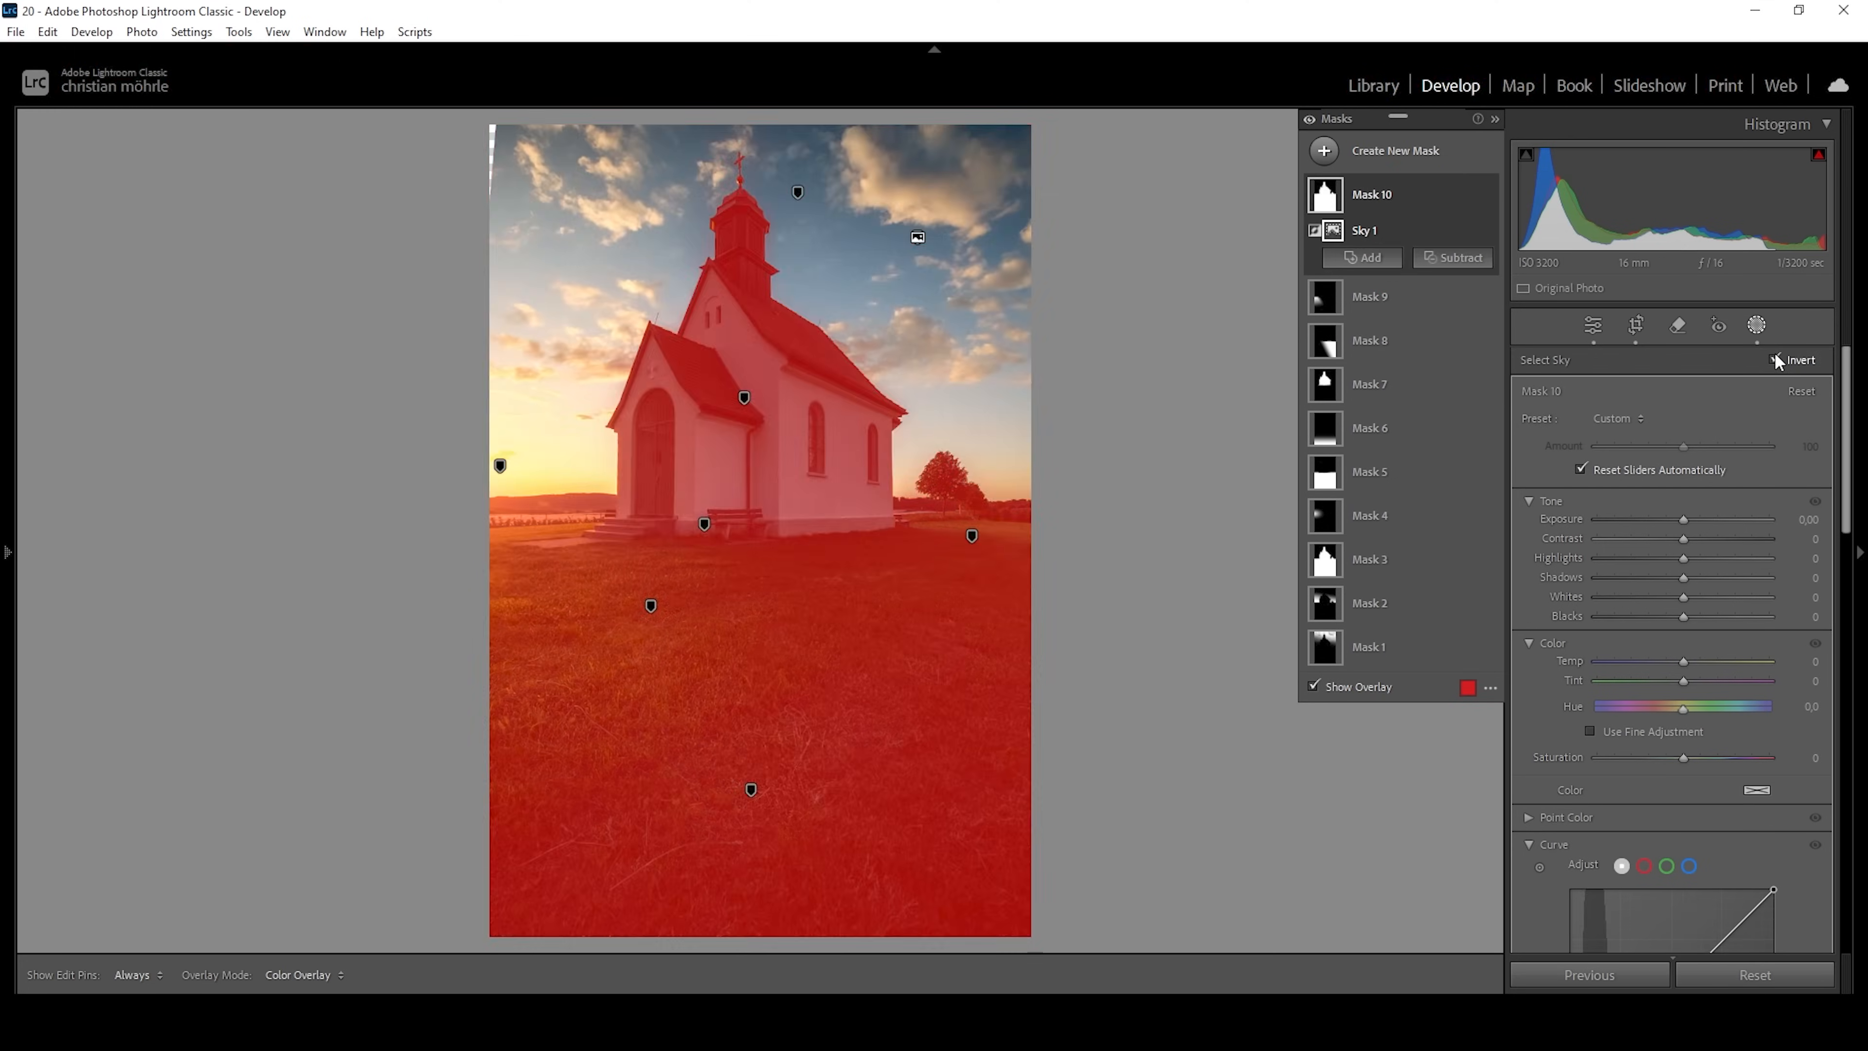
pyautogui.click(1453, 258)
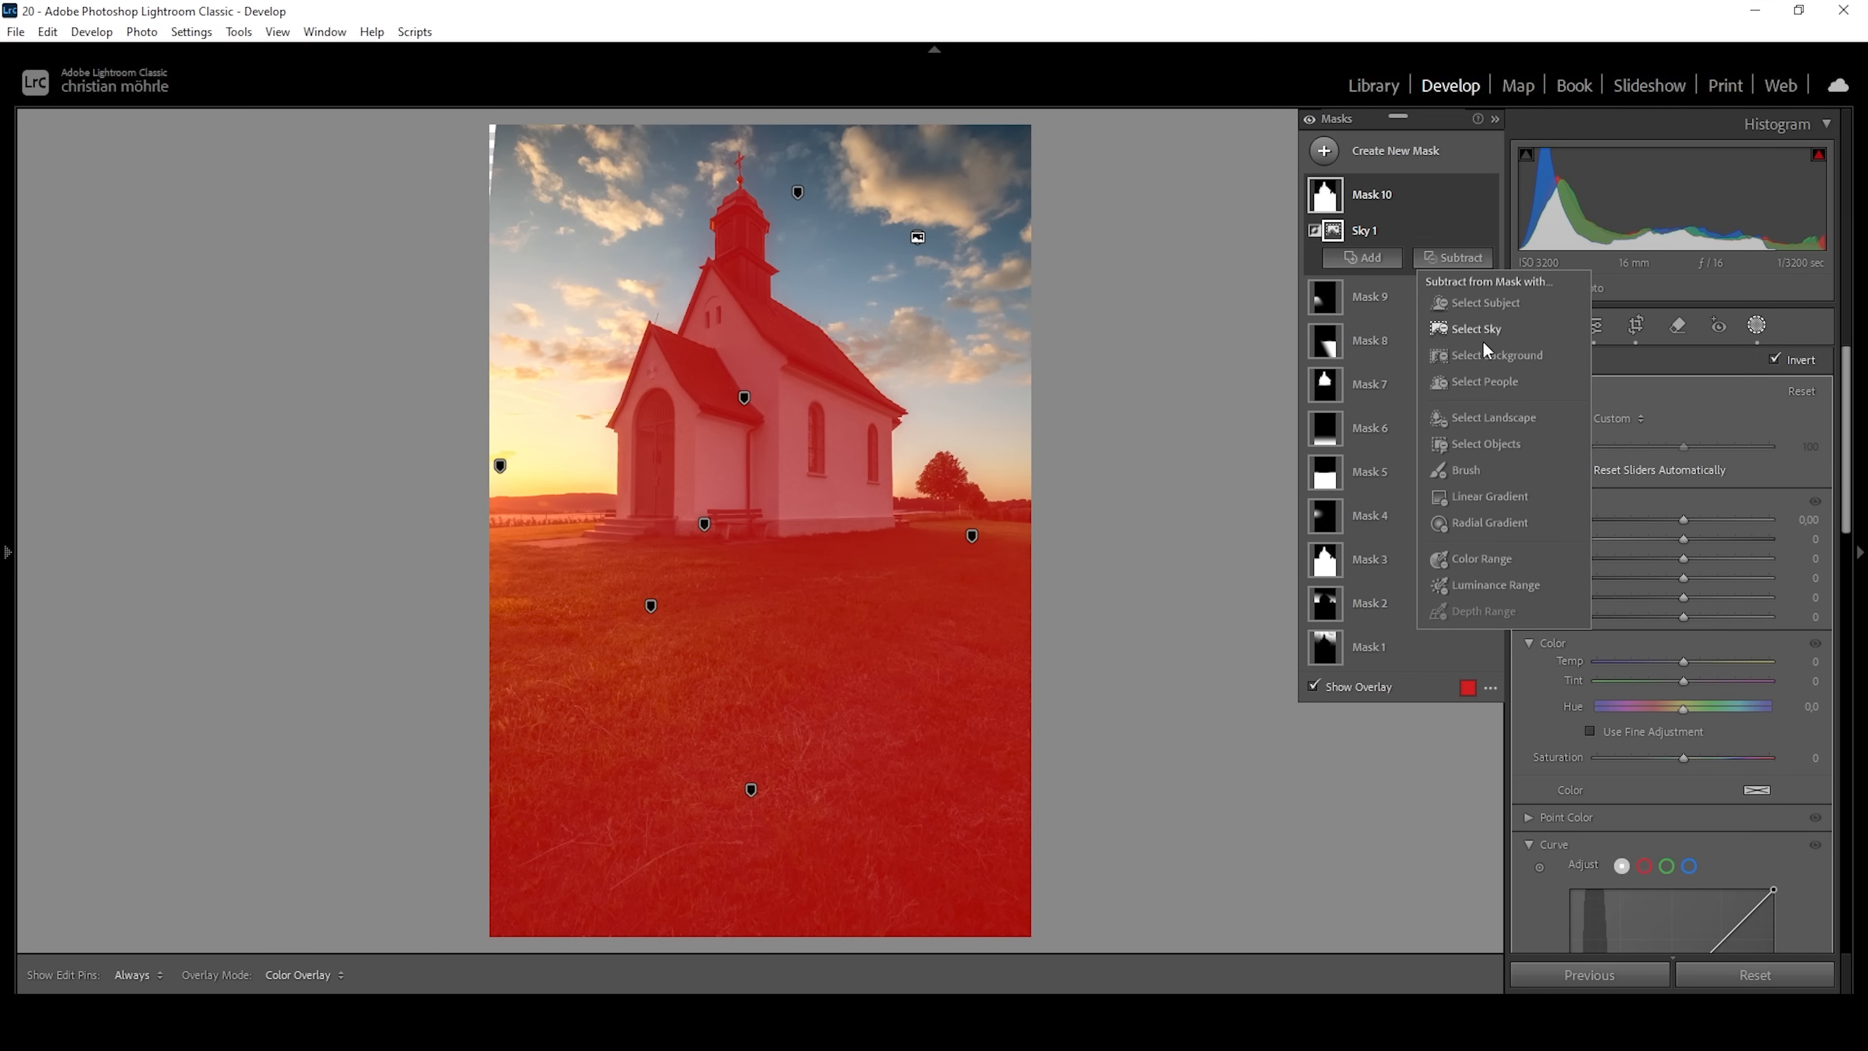
pyautogui.click(1499, 299)
# Subtract the meadow with a narrow tilted linear gradient and brush out the sunset-side remains so the mask covers the tree area.
pyautogui.click(1474, 286)
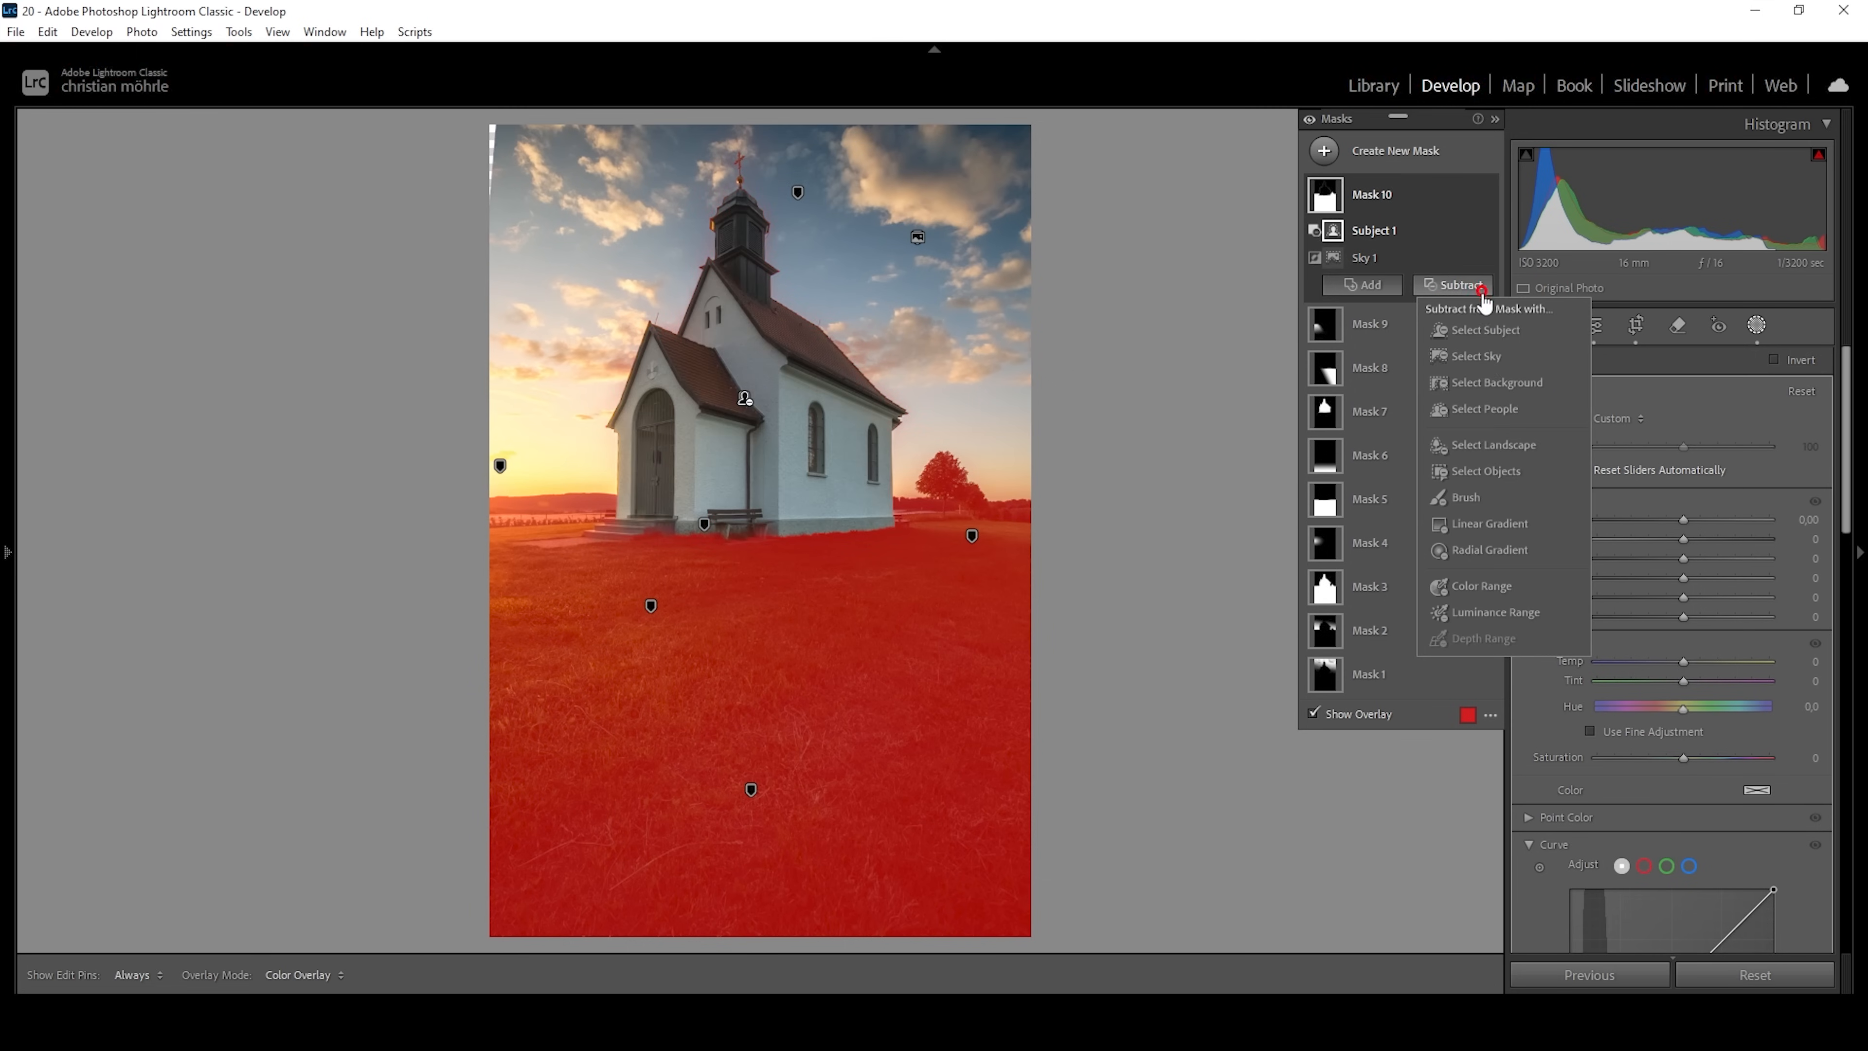
pyautogui.click(1489, 524)
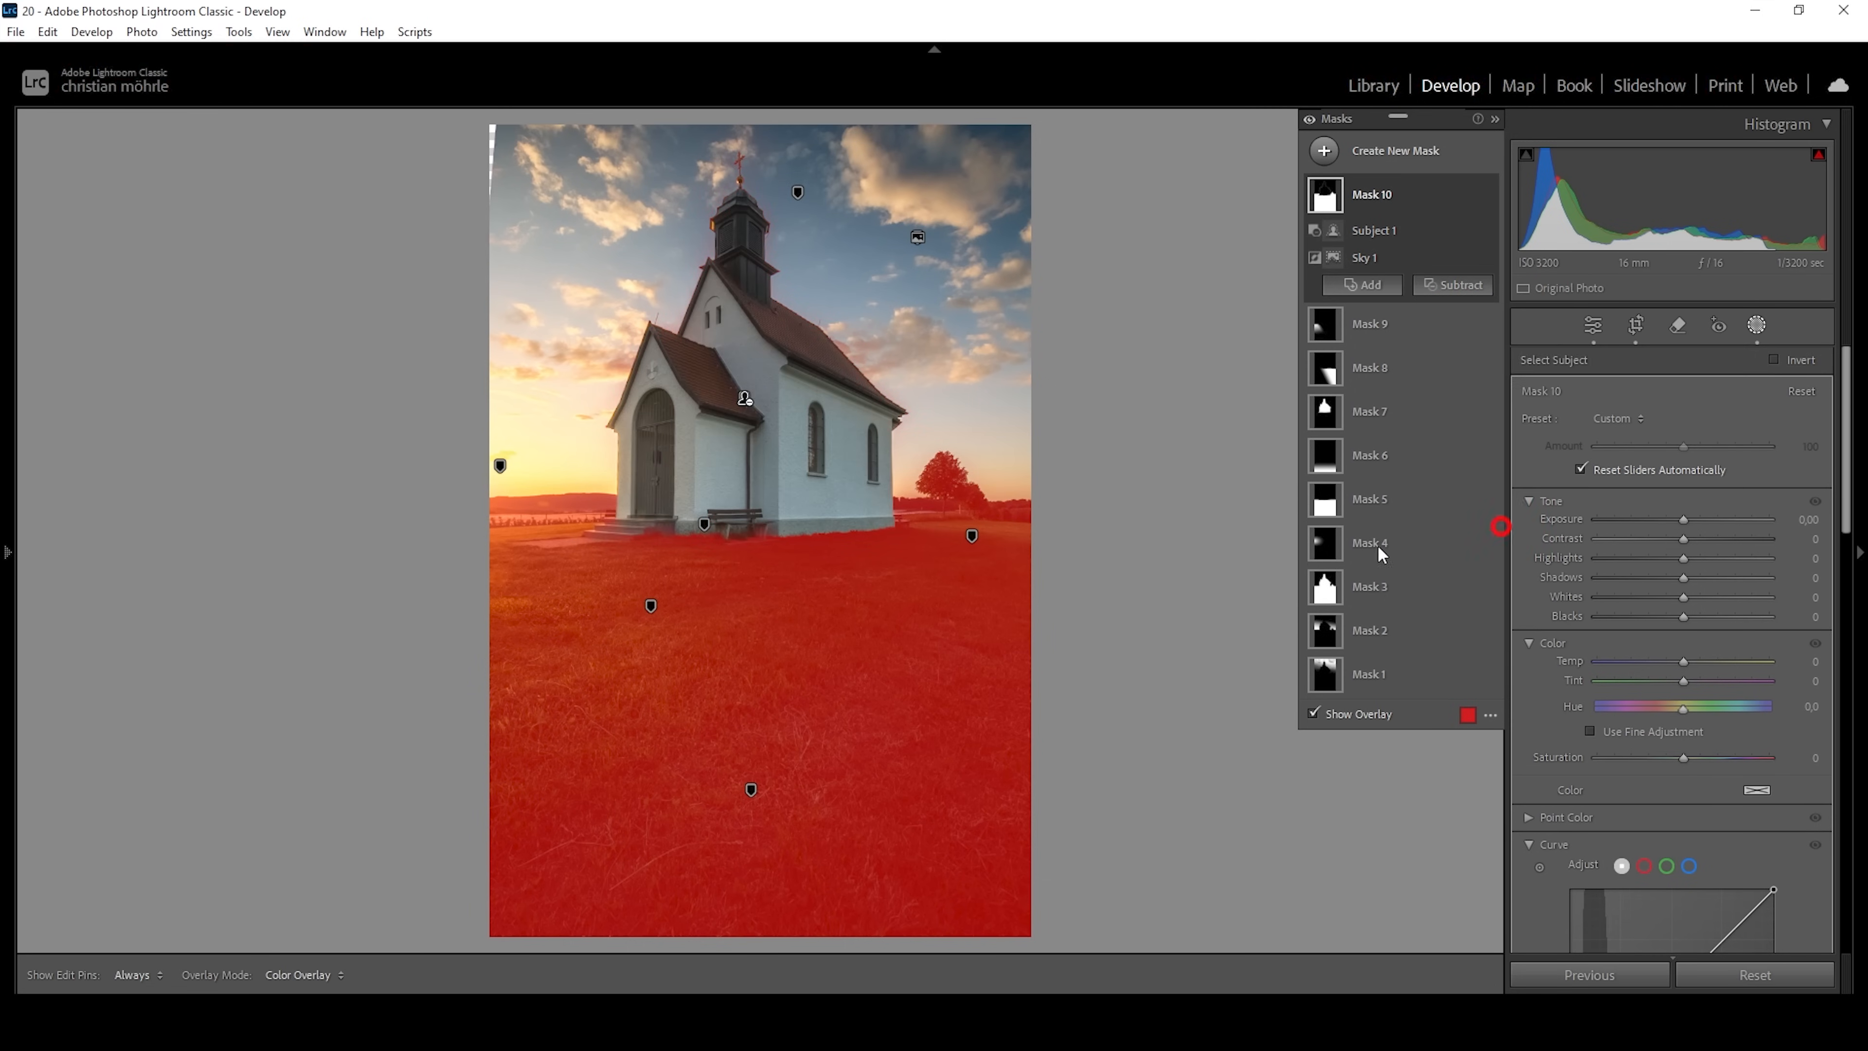
pyautogui.moveTo(1005, 548)
pyautogui.mouseDown()
pyautogui.moveTo(1012, 525)
pyautogui.moveTo(1009, 545)
pyautogui.mouseUp()
pyautogui.click(1457, 323)
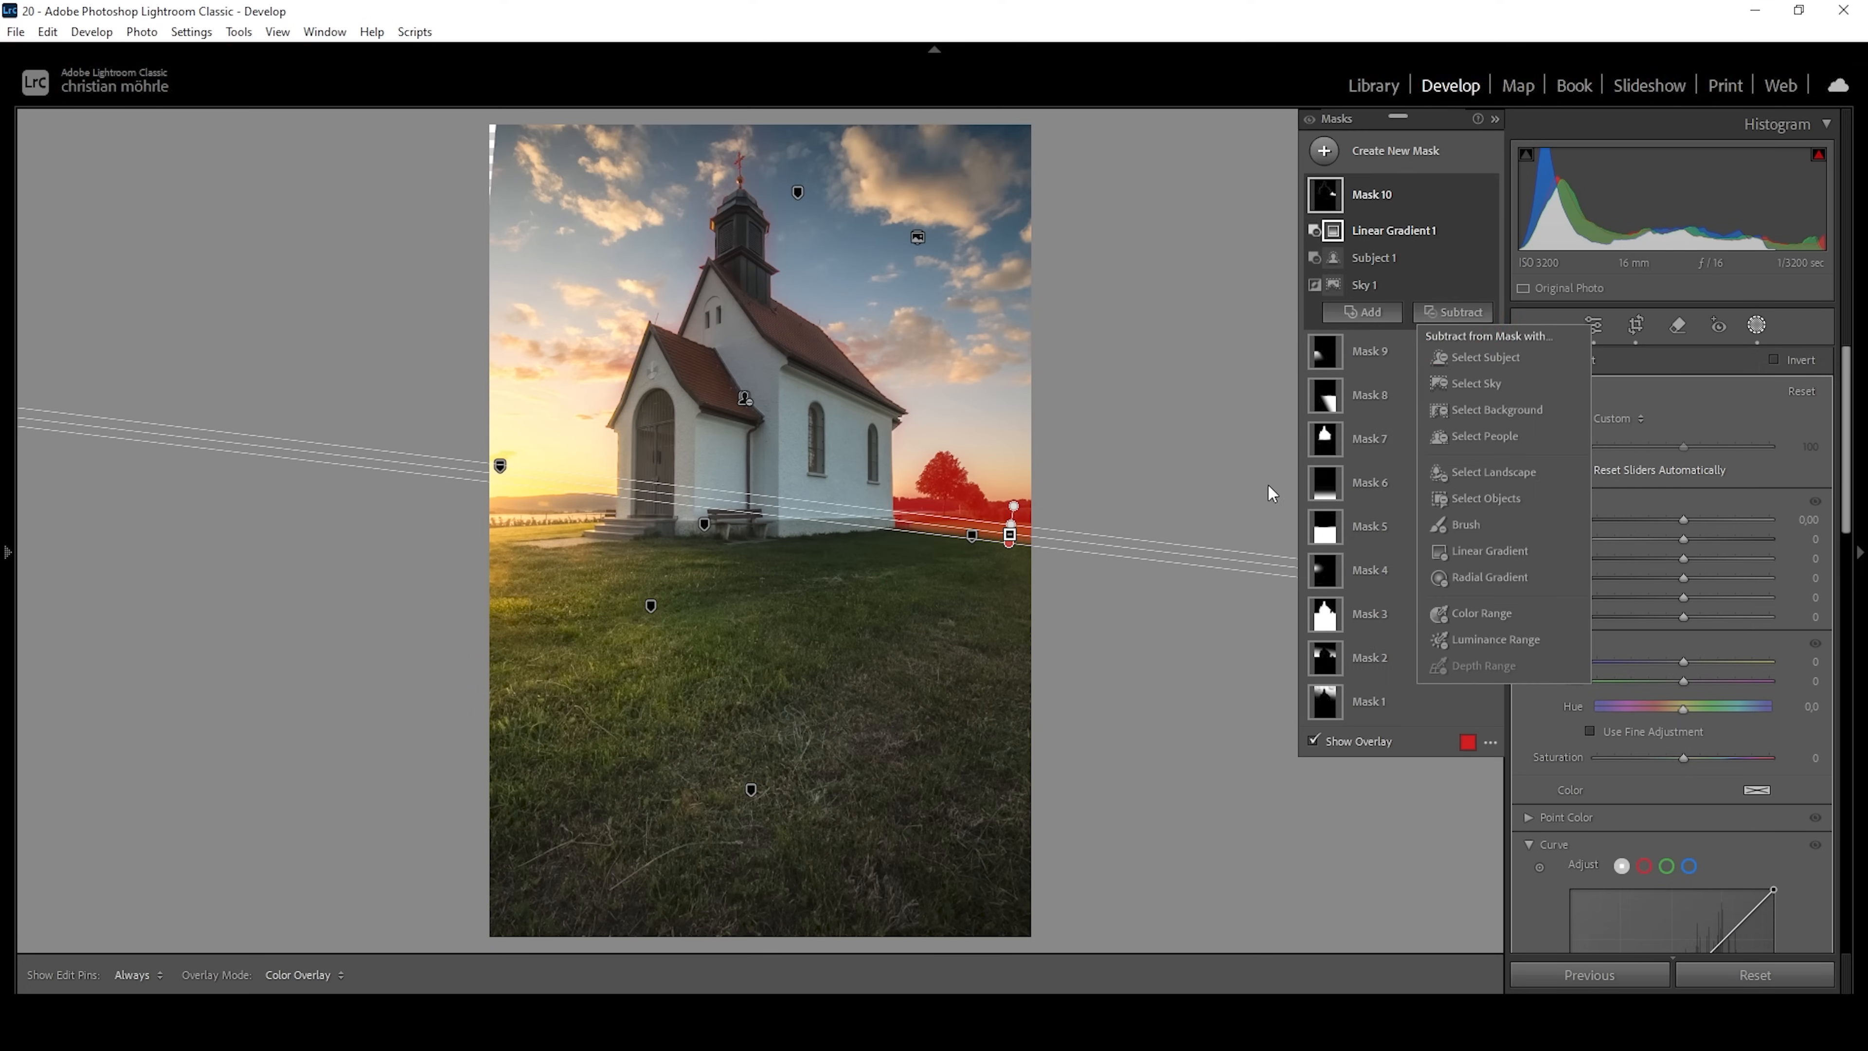
pyautogui.click(1480, 527)
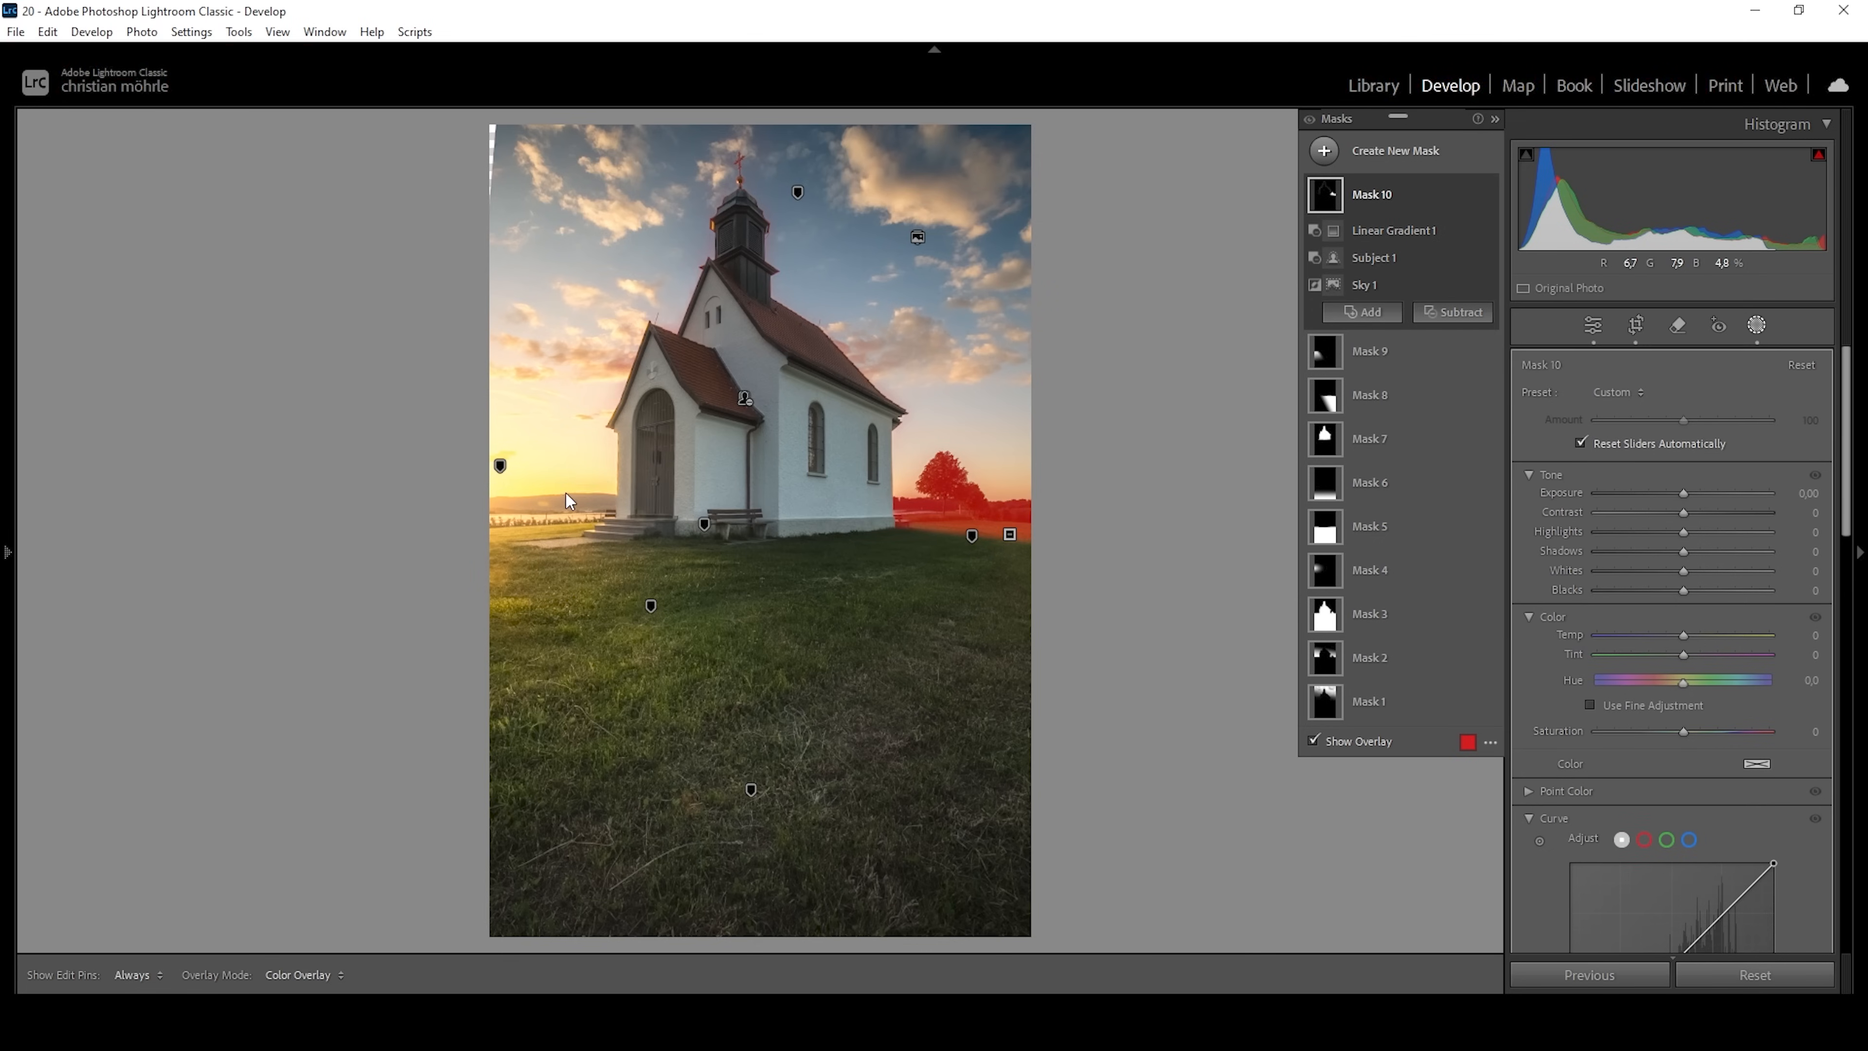
pyautogui.moveTo(595, 496)
pyautogui.mouseDown()
pyautogui.moveTo(653, 319)
pyautogui.moveTo(641, 350)
pyautogui.moveTo(719, 225)
pyautogui.moveTo(729, 136)
pyautogui.moveTo(755, 183)
pyautogui.moveTo(768, 321)
pyautogui.moveTo(903, 391)
pyautogui.moveTo(873, 435)
pyautogui.moveTo(690, 426)
pyautogui.moveTo(634, 475)
pyautogui.mouseUp()
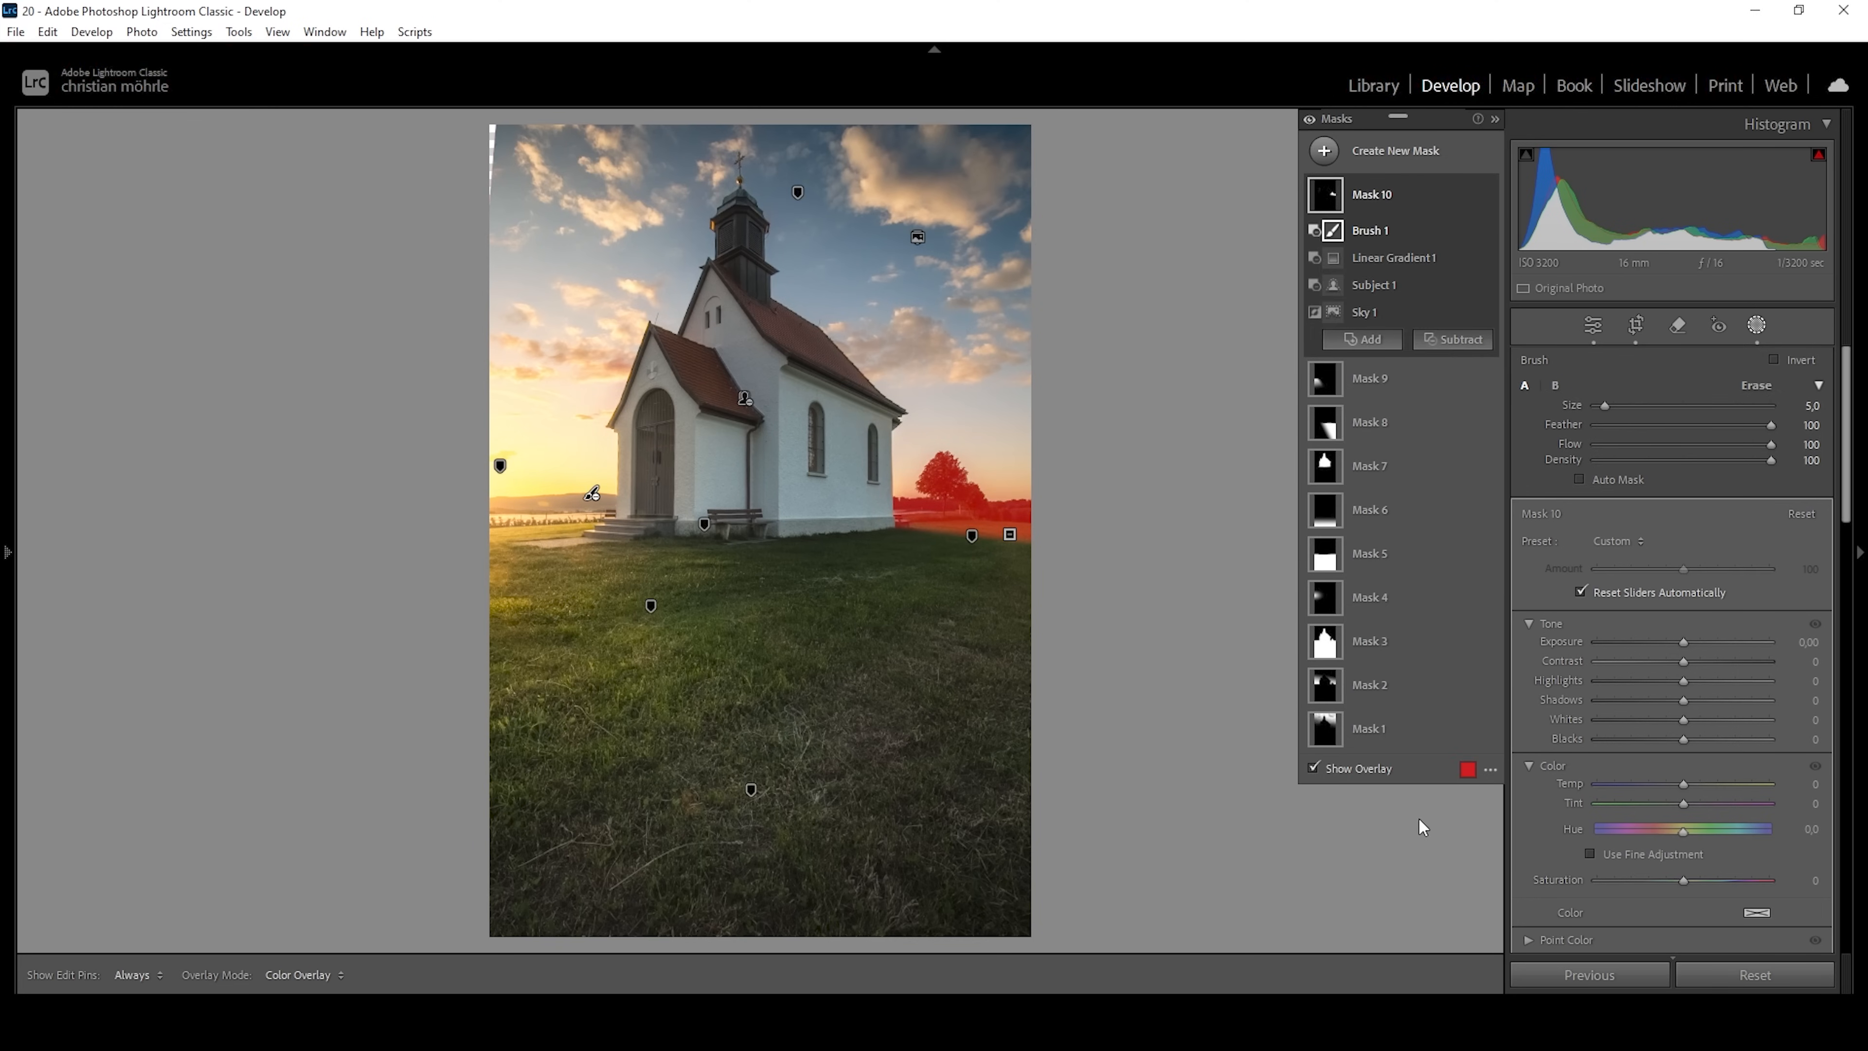
# Set Exposure to 0,49, Temp to 42 and Saturation to -13 for the tree mask, and compare the photo without and with all masks.
pyautogui.moveTo(1684, 641); pyautogui.dragTo(1693, 640)
pyautogui.moveTo(1689, 781); pyautogui.dragTo(1720, 783)
pyautogui.moveTo(1685, 881); pyautogui.dragTo(1671, 881)
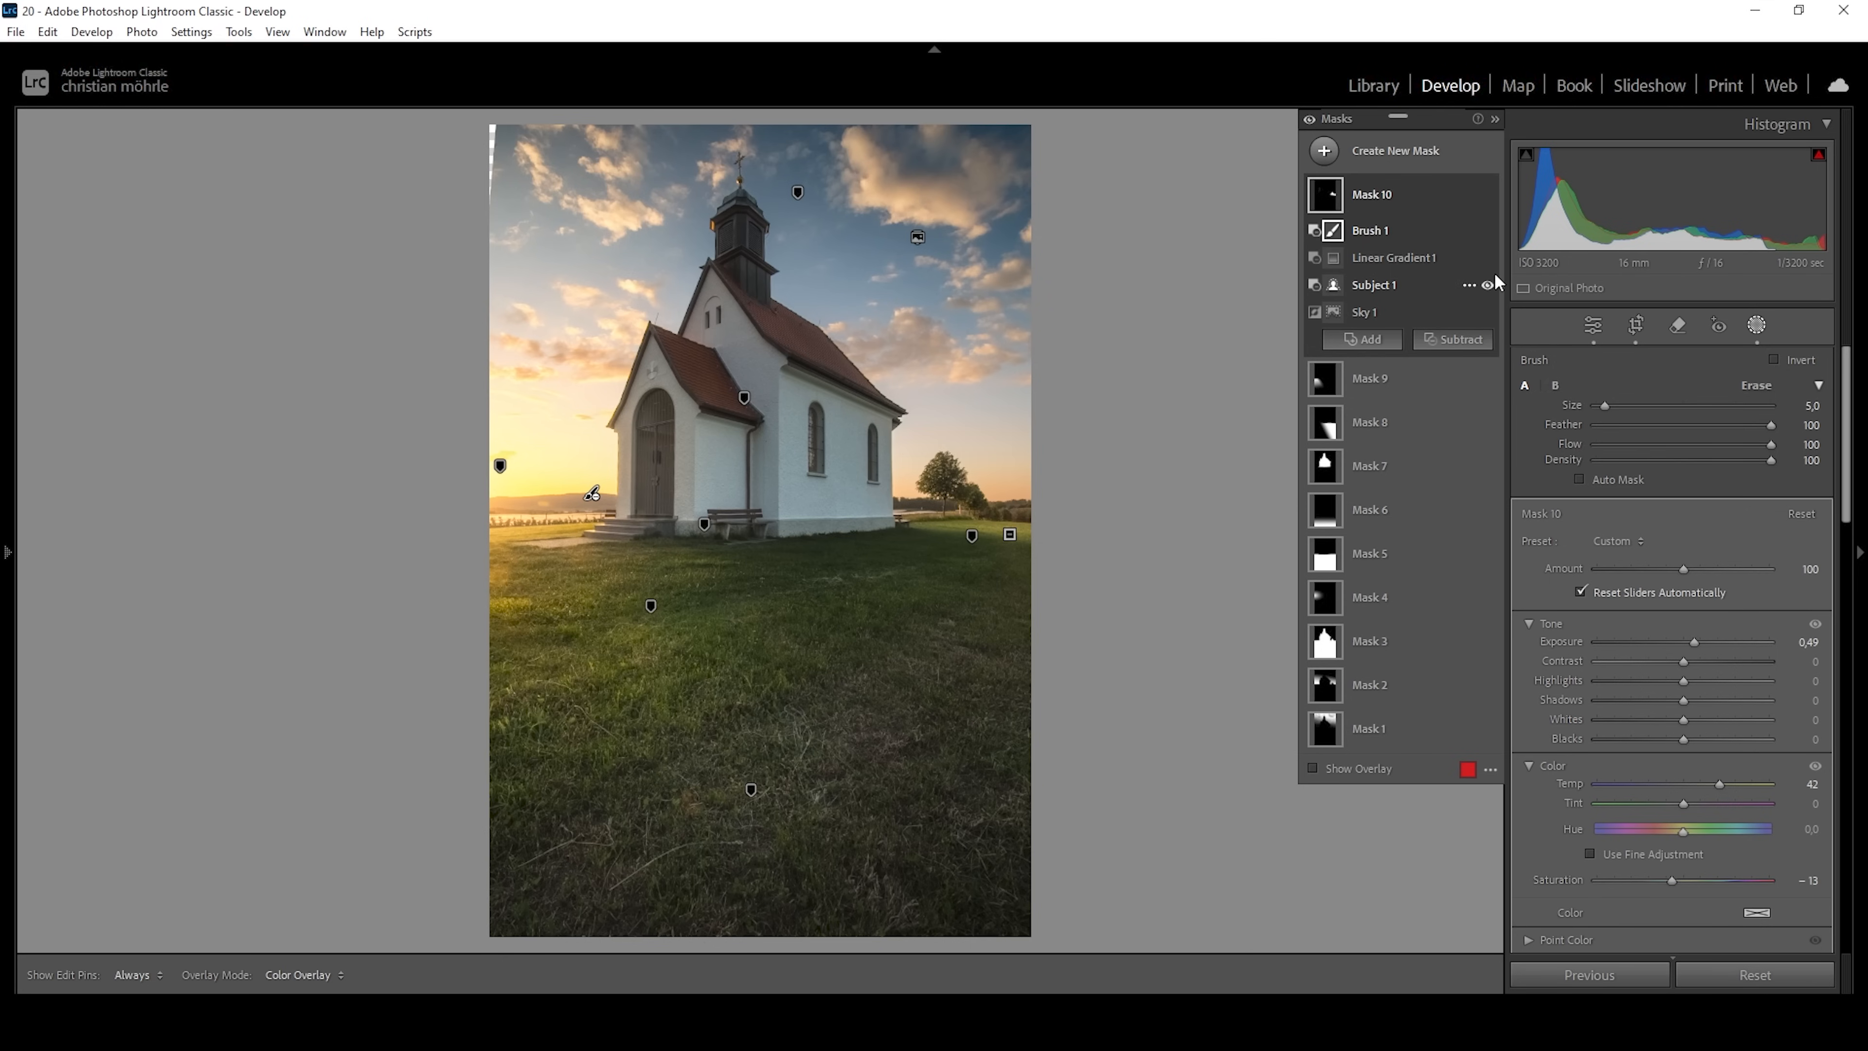
pyautogui.click(1310, 120)
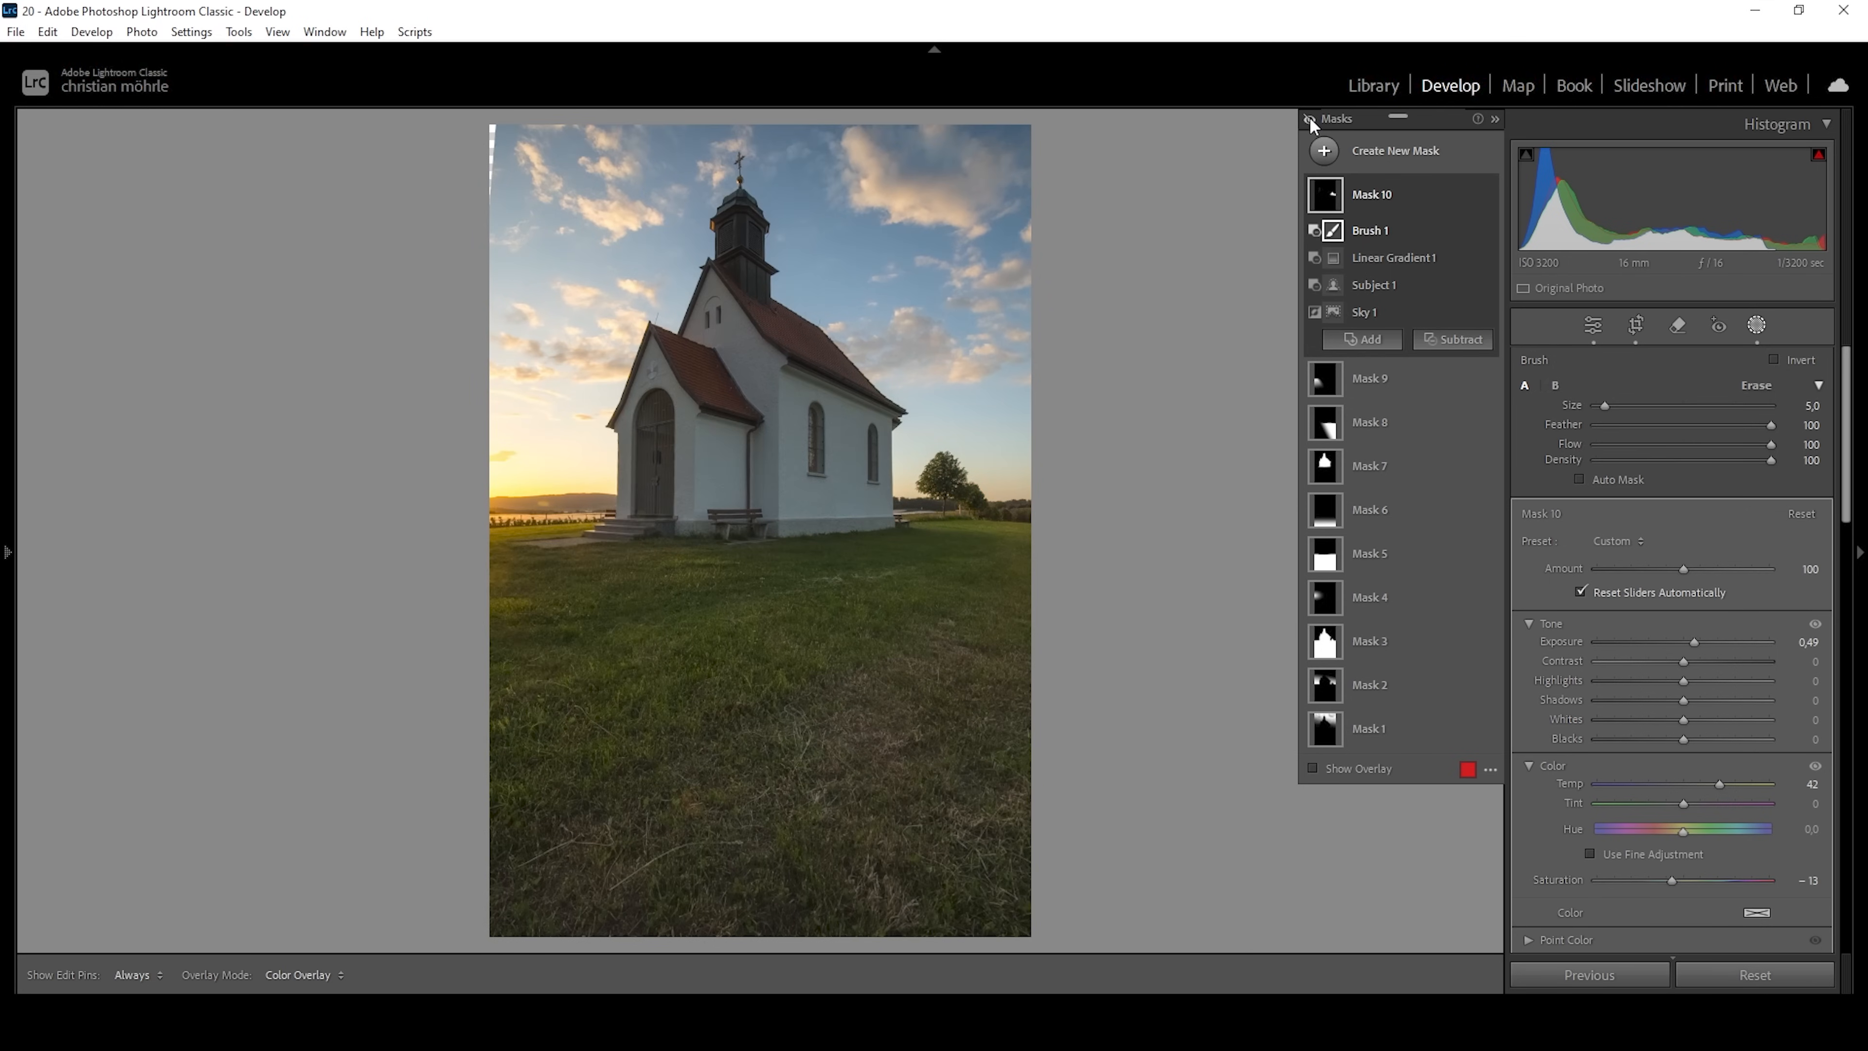
pyautogui.click(1310, 119)
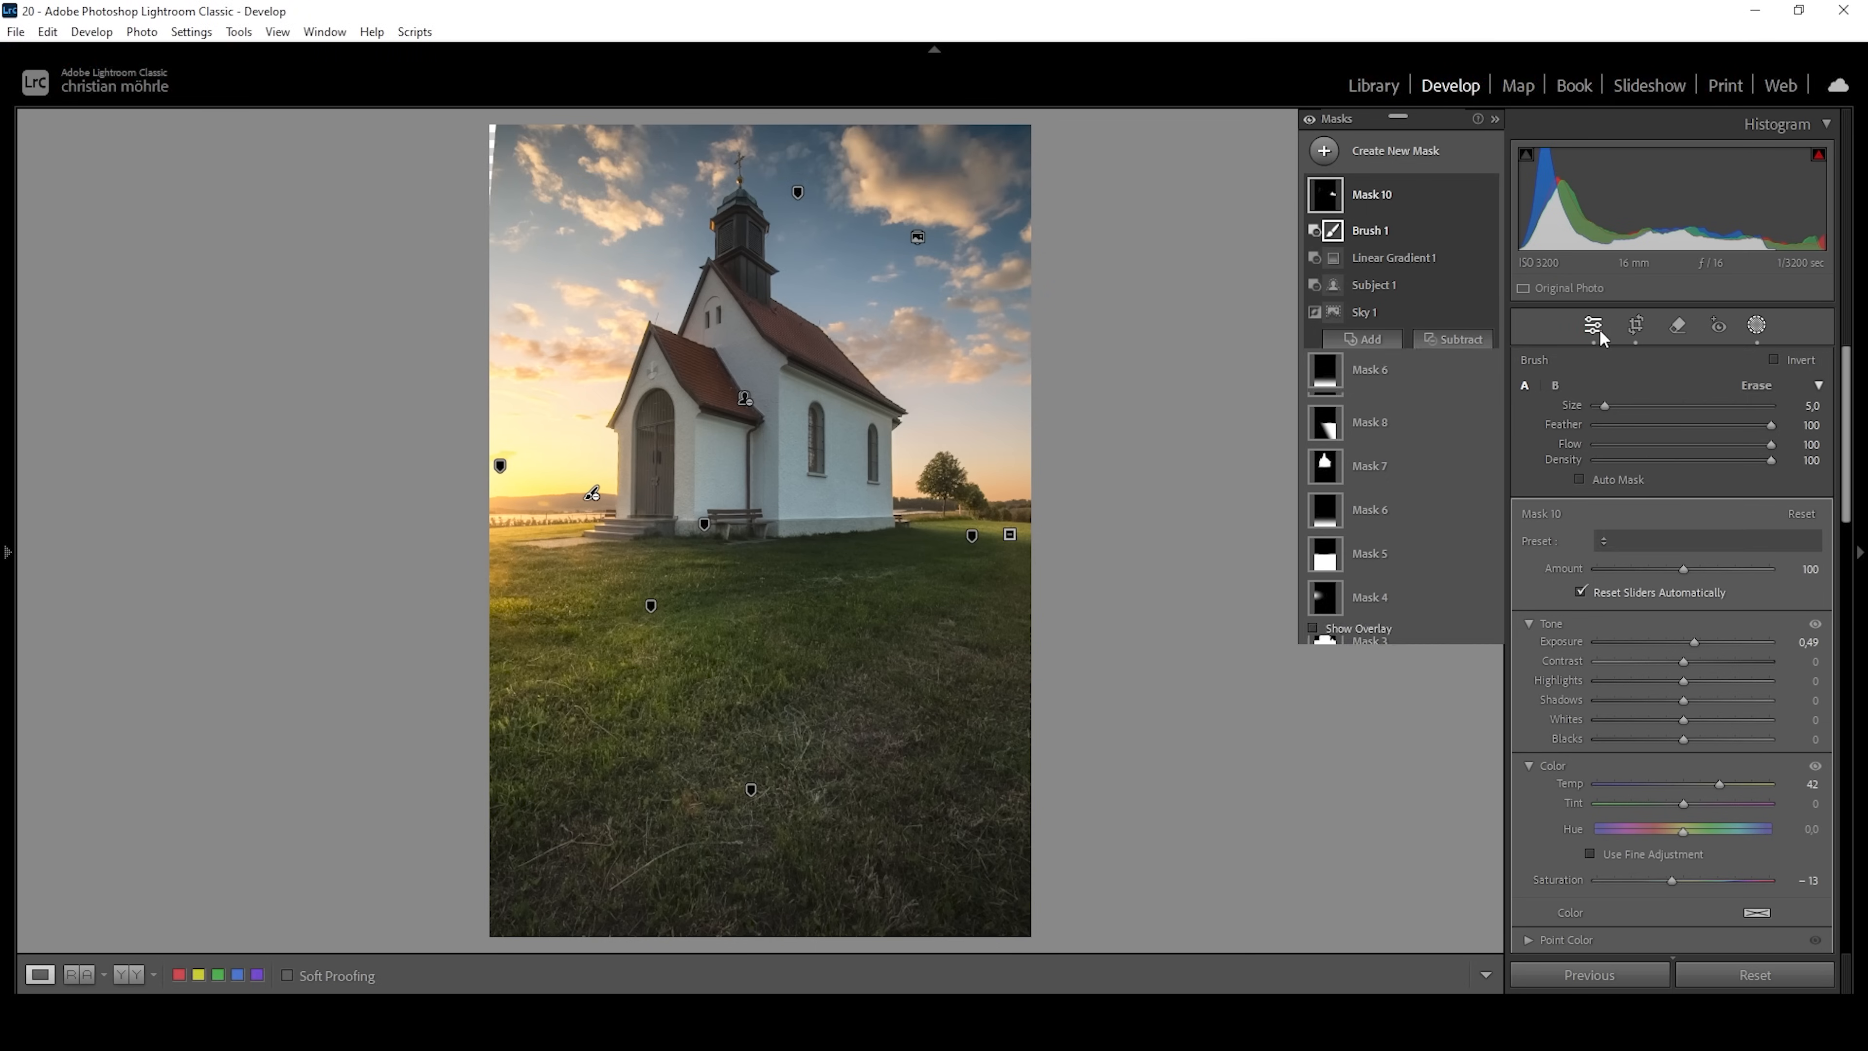
# Leave masking and shift the Yellow hue toward orange in the Color Mixer.
pyautogui.click(1599, 328)
pyautogui.click(1808, 363)
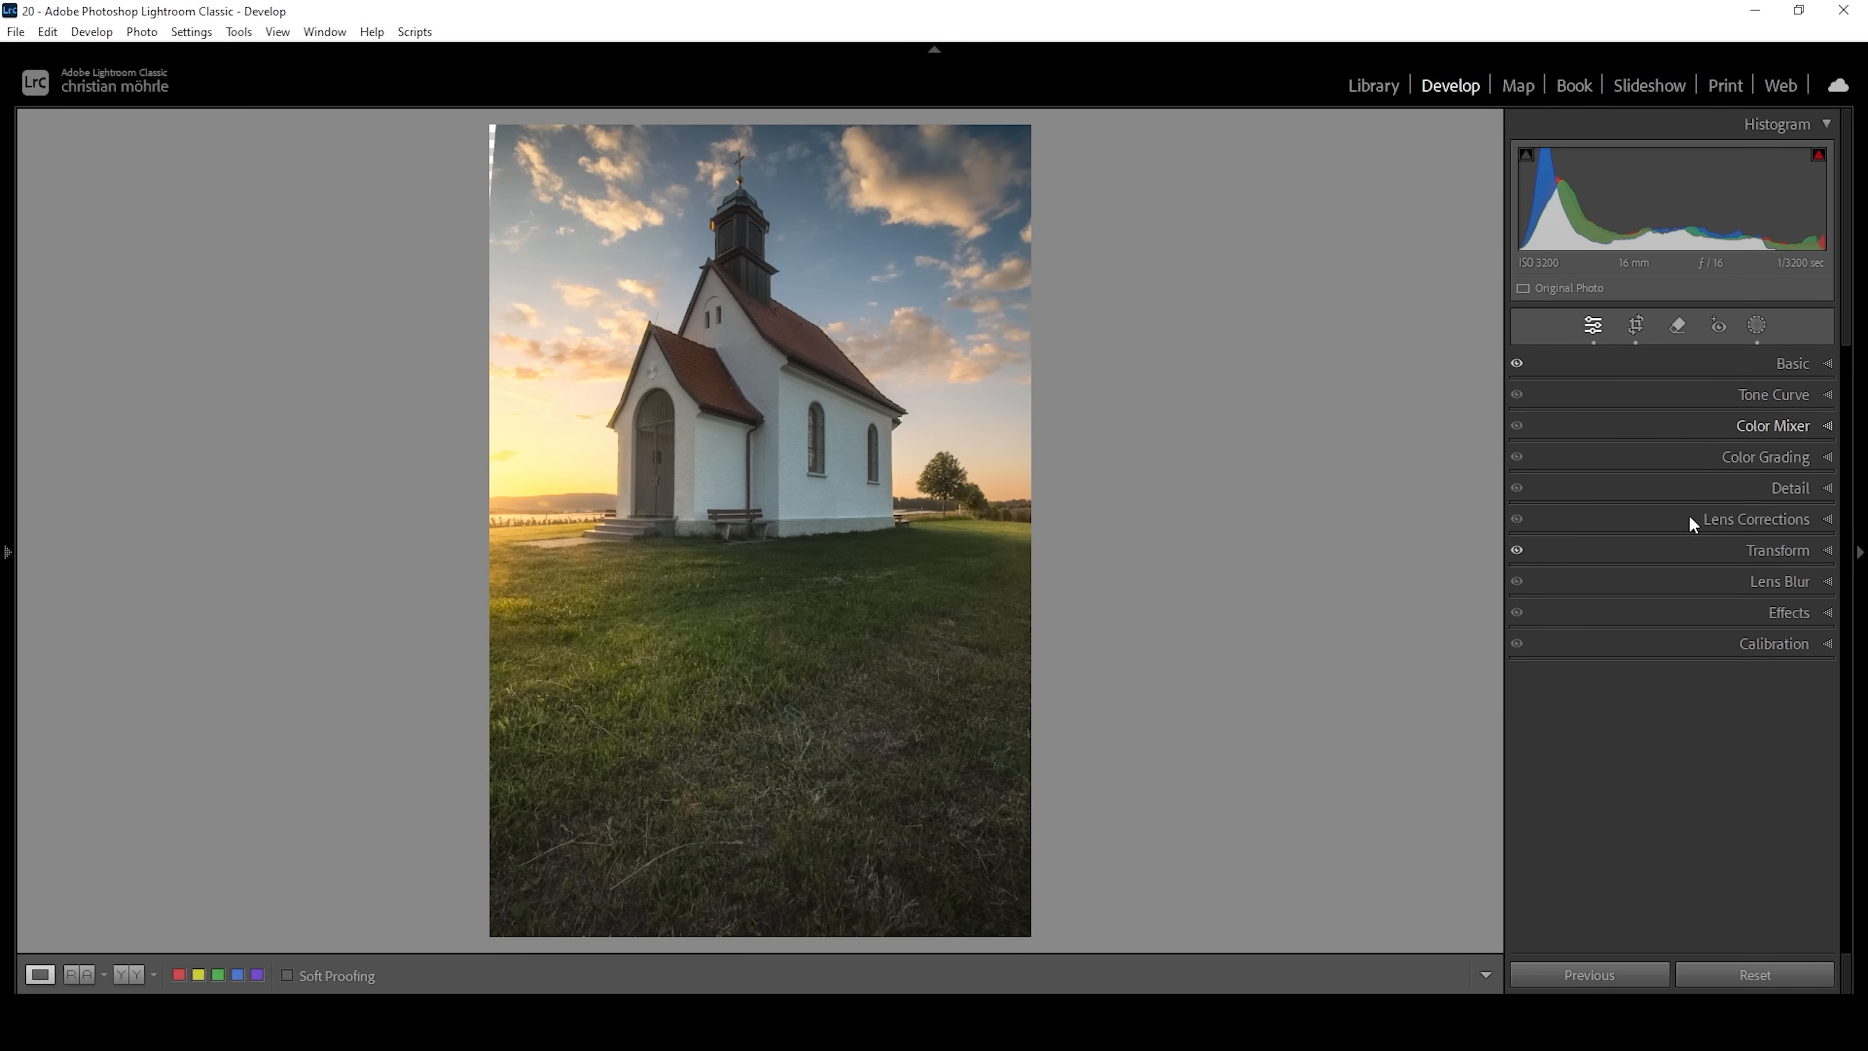
pyautogui.click(1817, 426)
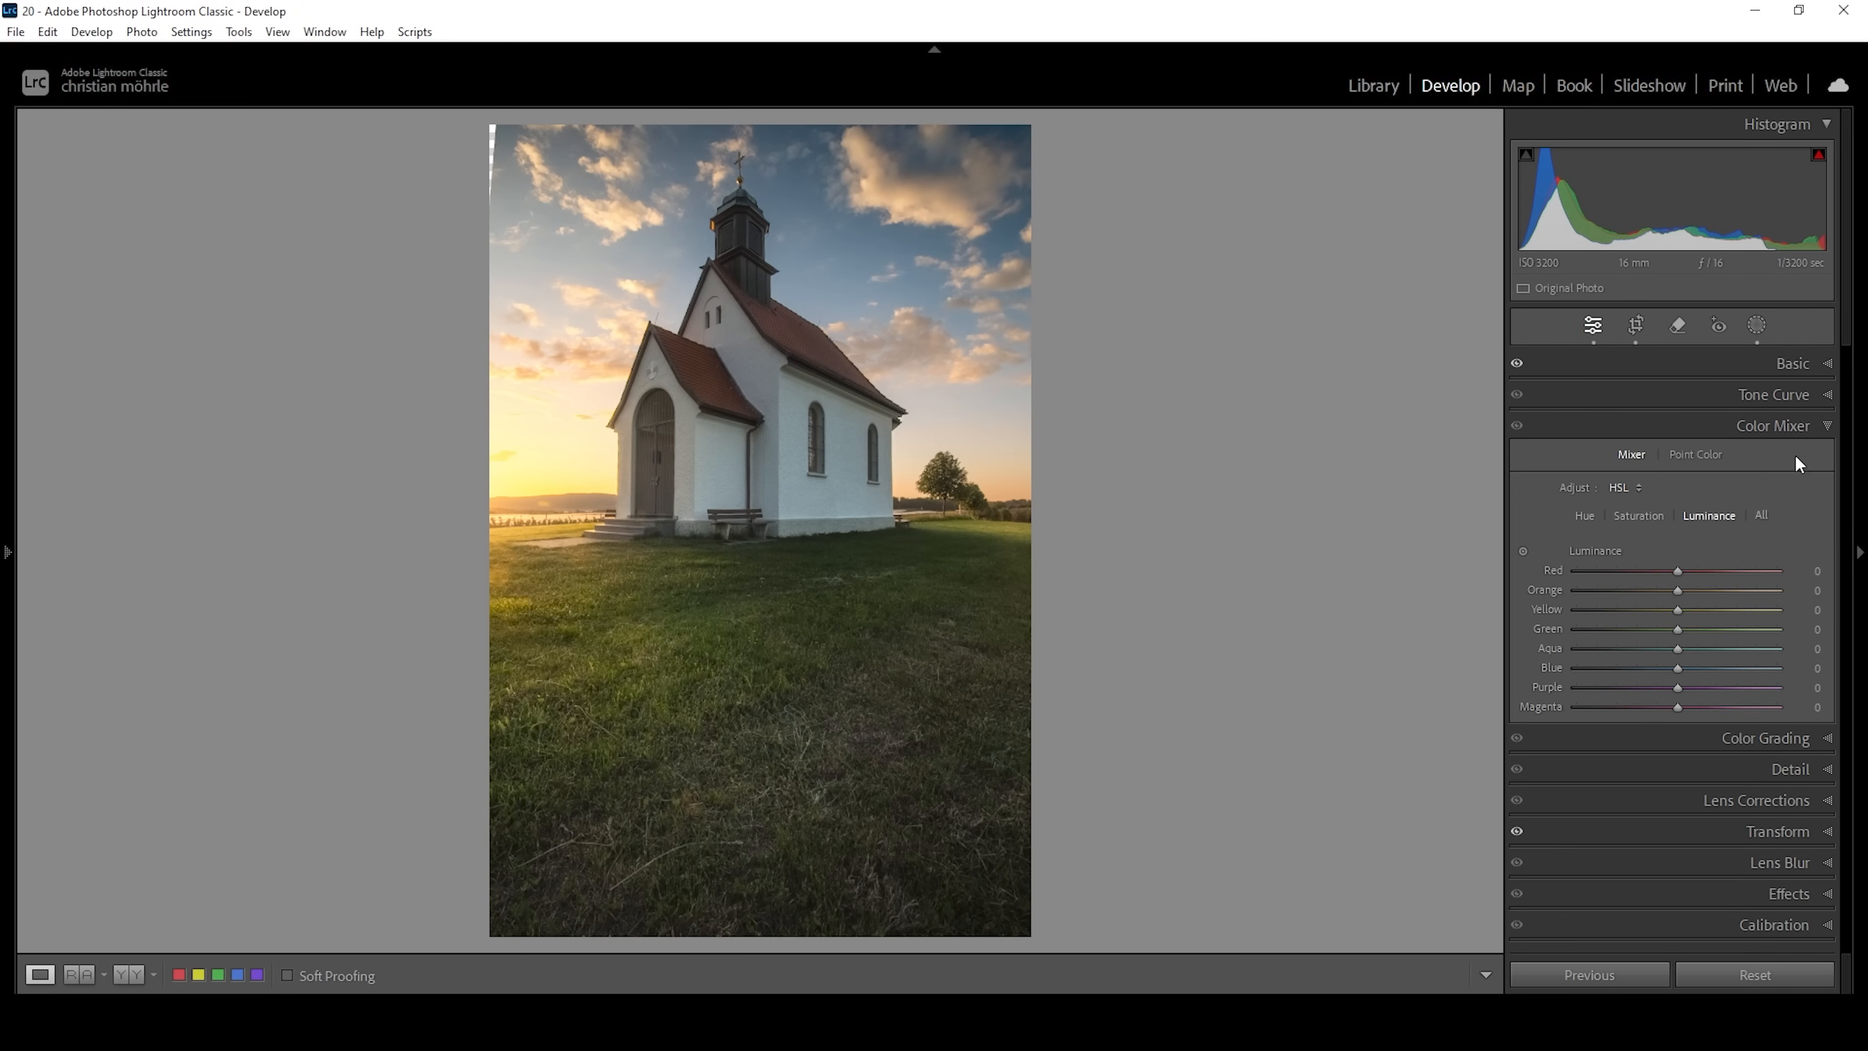
pyautogui.click(1584, 514)
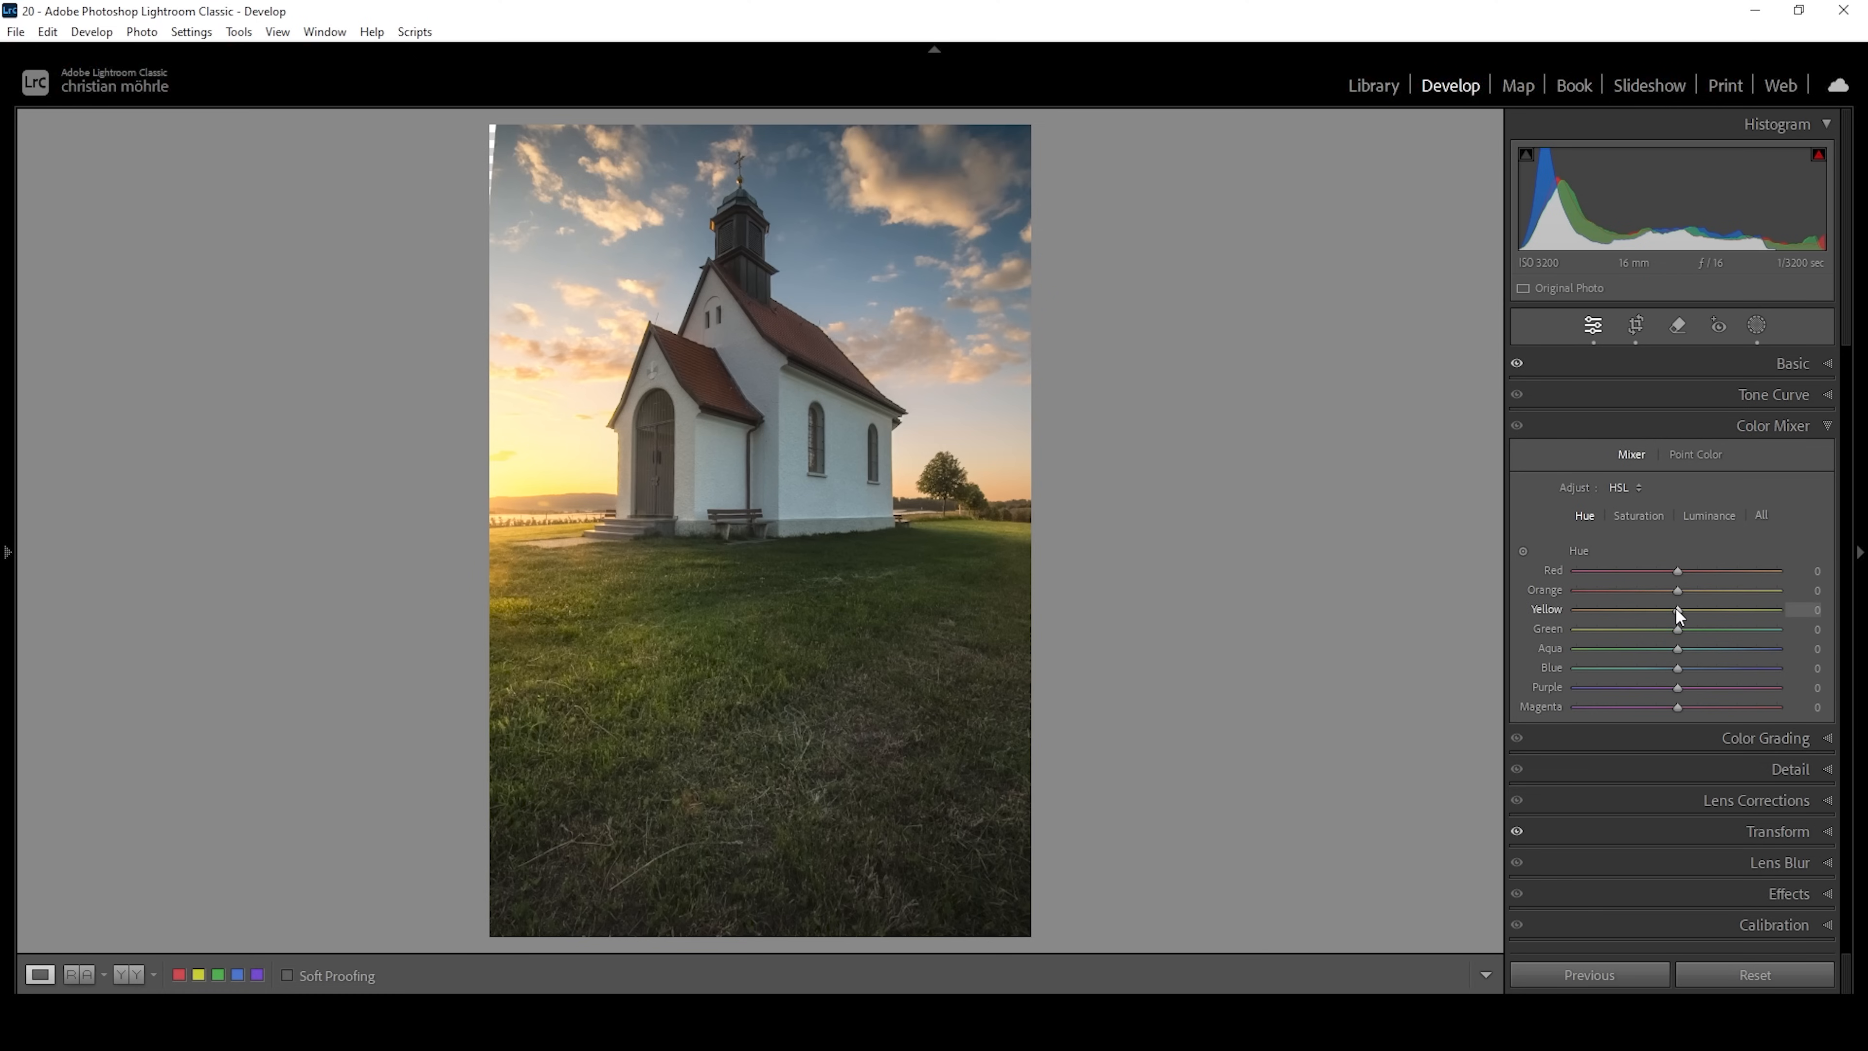
pyautogui.moveTo(1678, 611); pyautogui.dragTo(1657, 612)
# Raise the Red saturation, slightly lower the Orange and Yellow saturation, and clearly reduce the Blue saturation in the Color Mixer.
pyautogui.click(1638, 516)
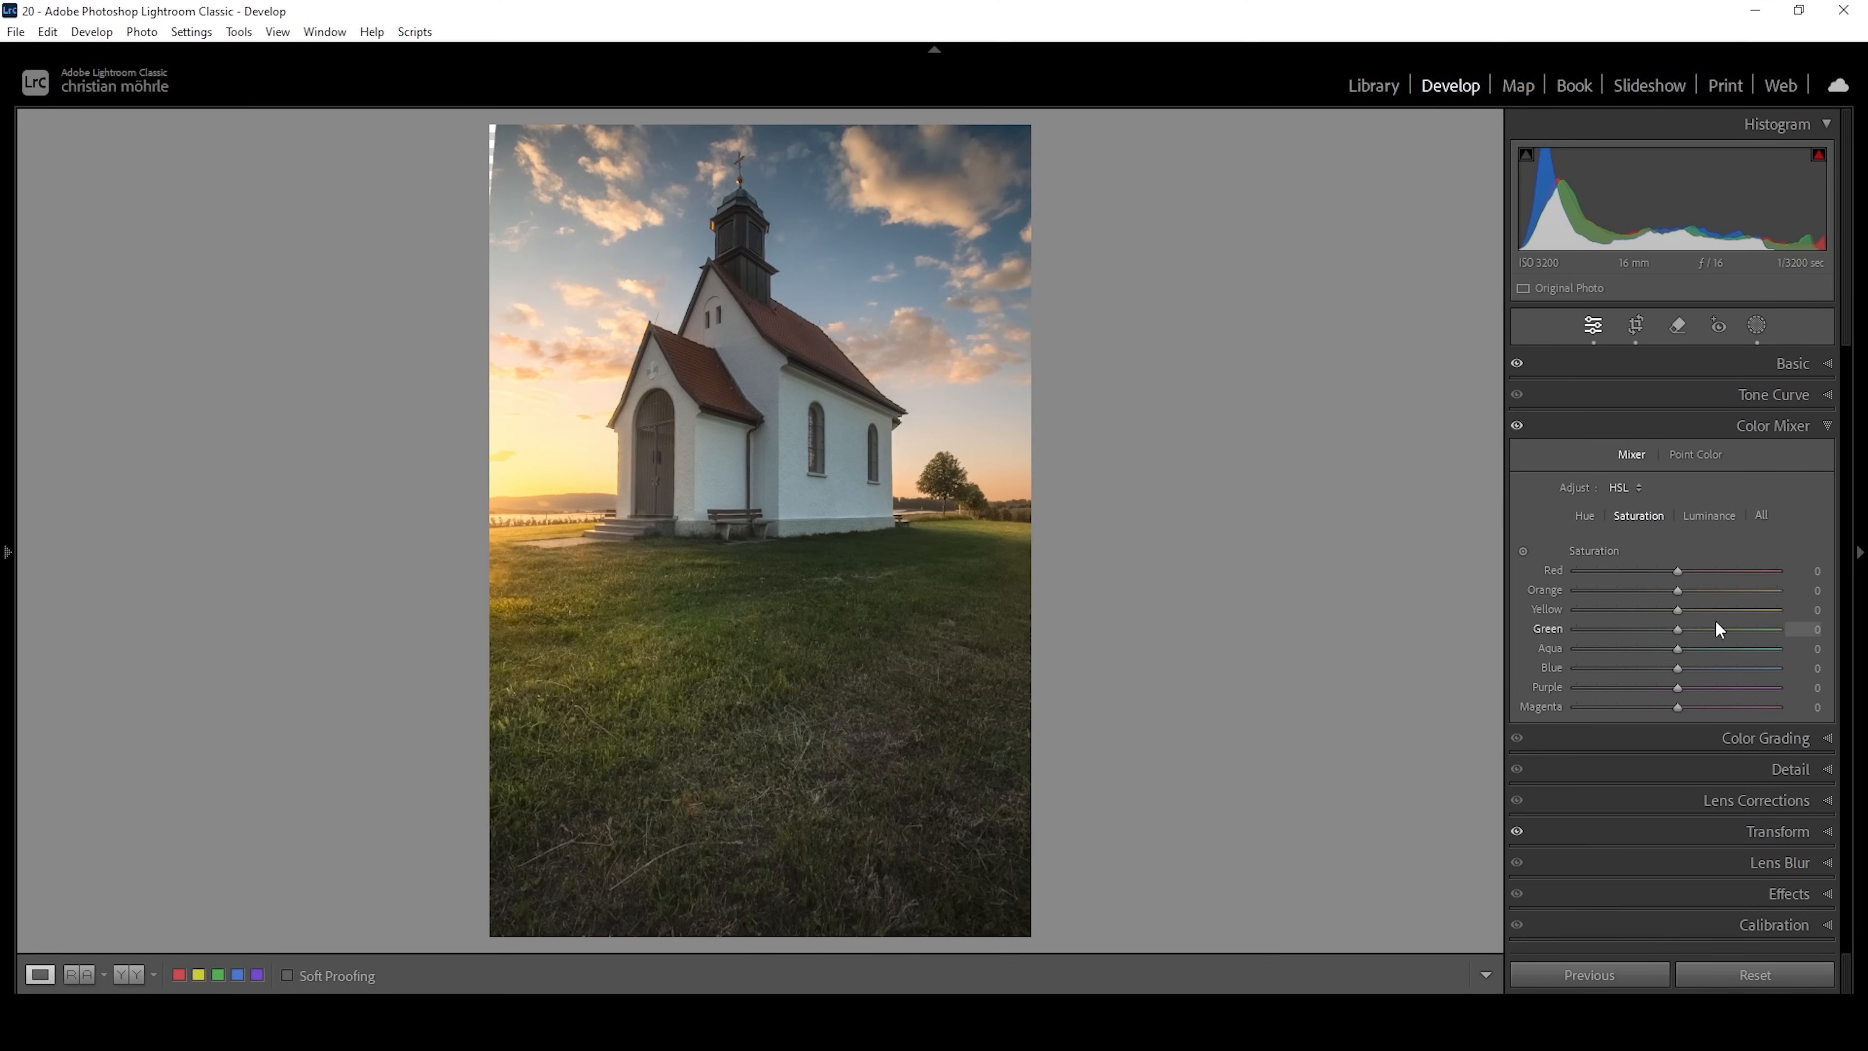
pyautogui.click(1683, 571)
pyautogui.moveTo(1683, 570); pyautogui.dragTo(1692, 571)
pyautogui.moveTo(1702, 571); pyautogui.dragTo(1705, 571)
pyautogui.moveTo(1677, 590); pyautogui.dragTo(1669, 591)
pyautogui.moveTo(1670, 609); pyautogui.dragTo(1672, 609)
pyautogui.moveTo(1676, 668); pyautogui.dragTo(1647, 668)
# Set the Blue luminance to -38 in the Color Mixer.
pyautogui.click(1720, 517)
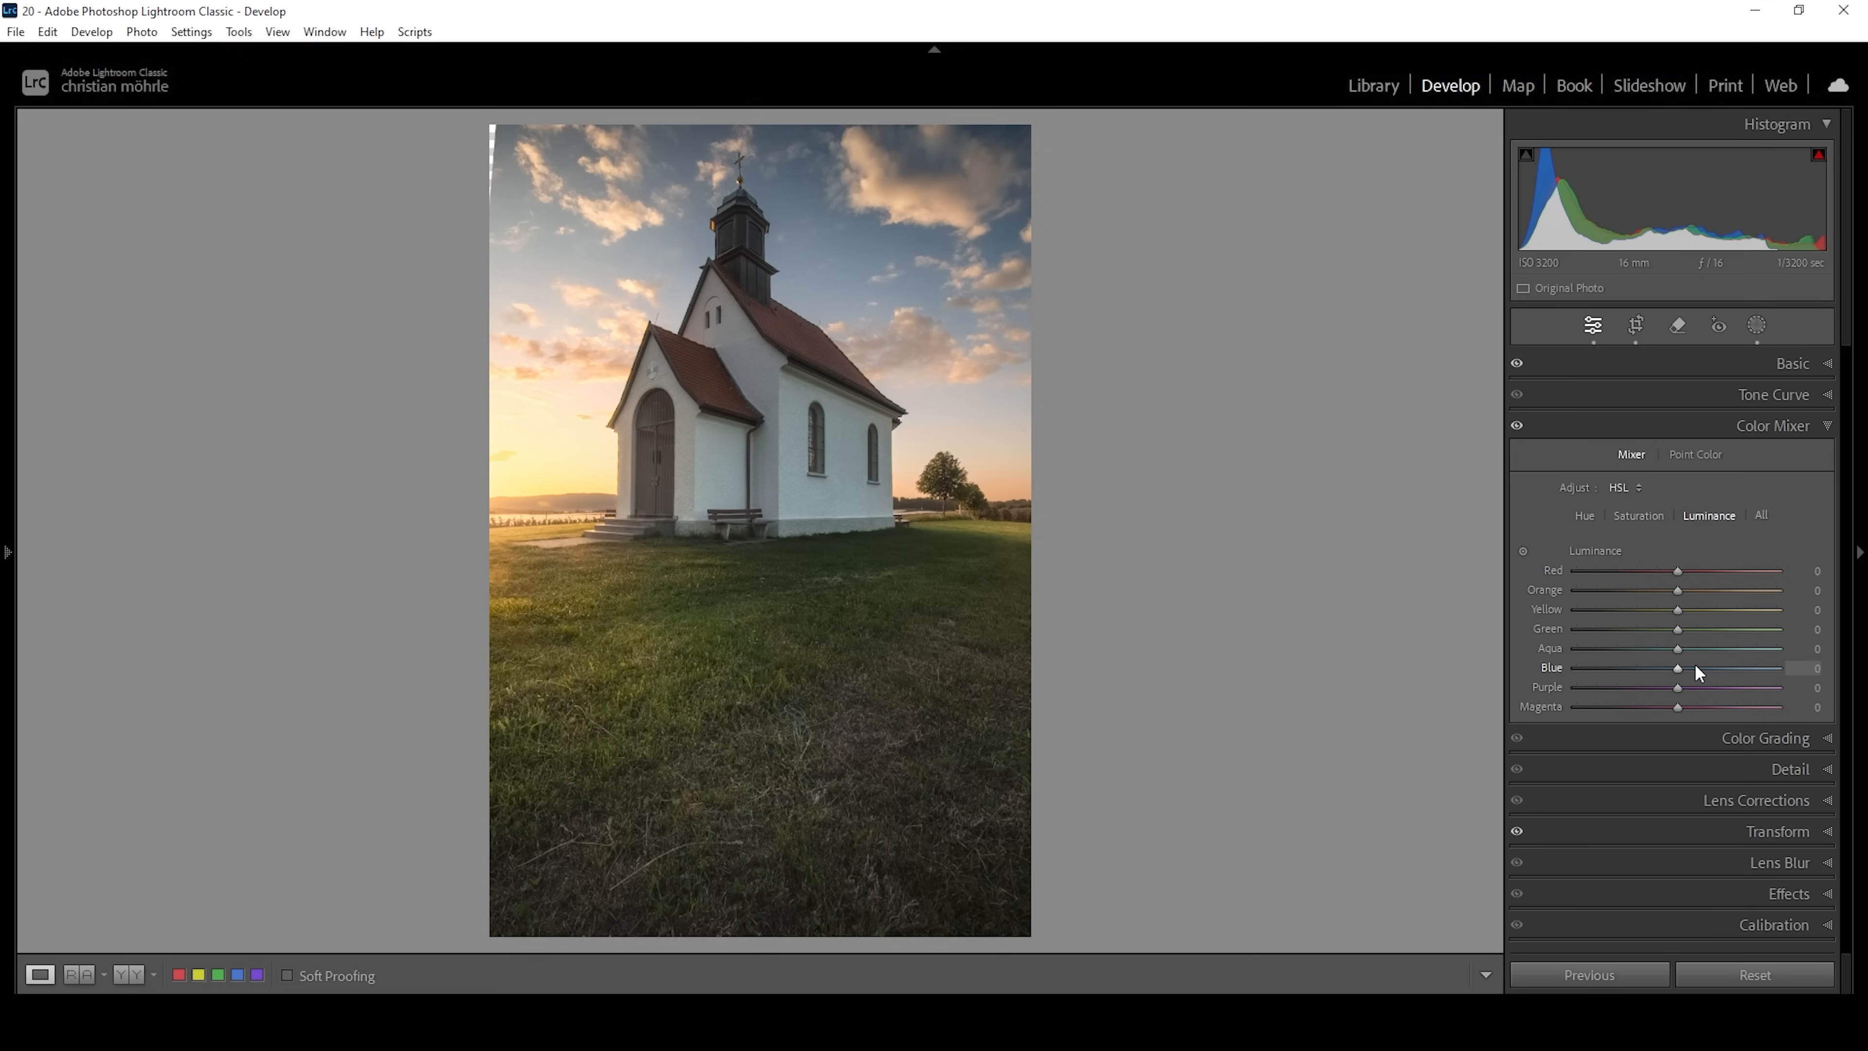
pyautogui.moveTo(1680, 667); pyautogui.dragTo(1648, 666)
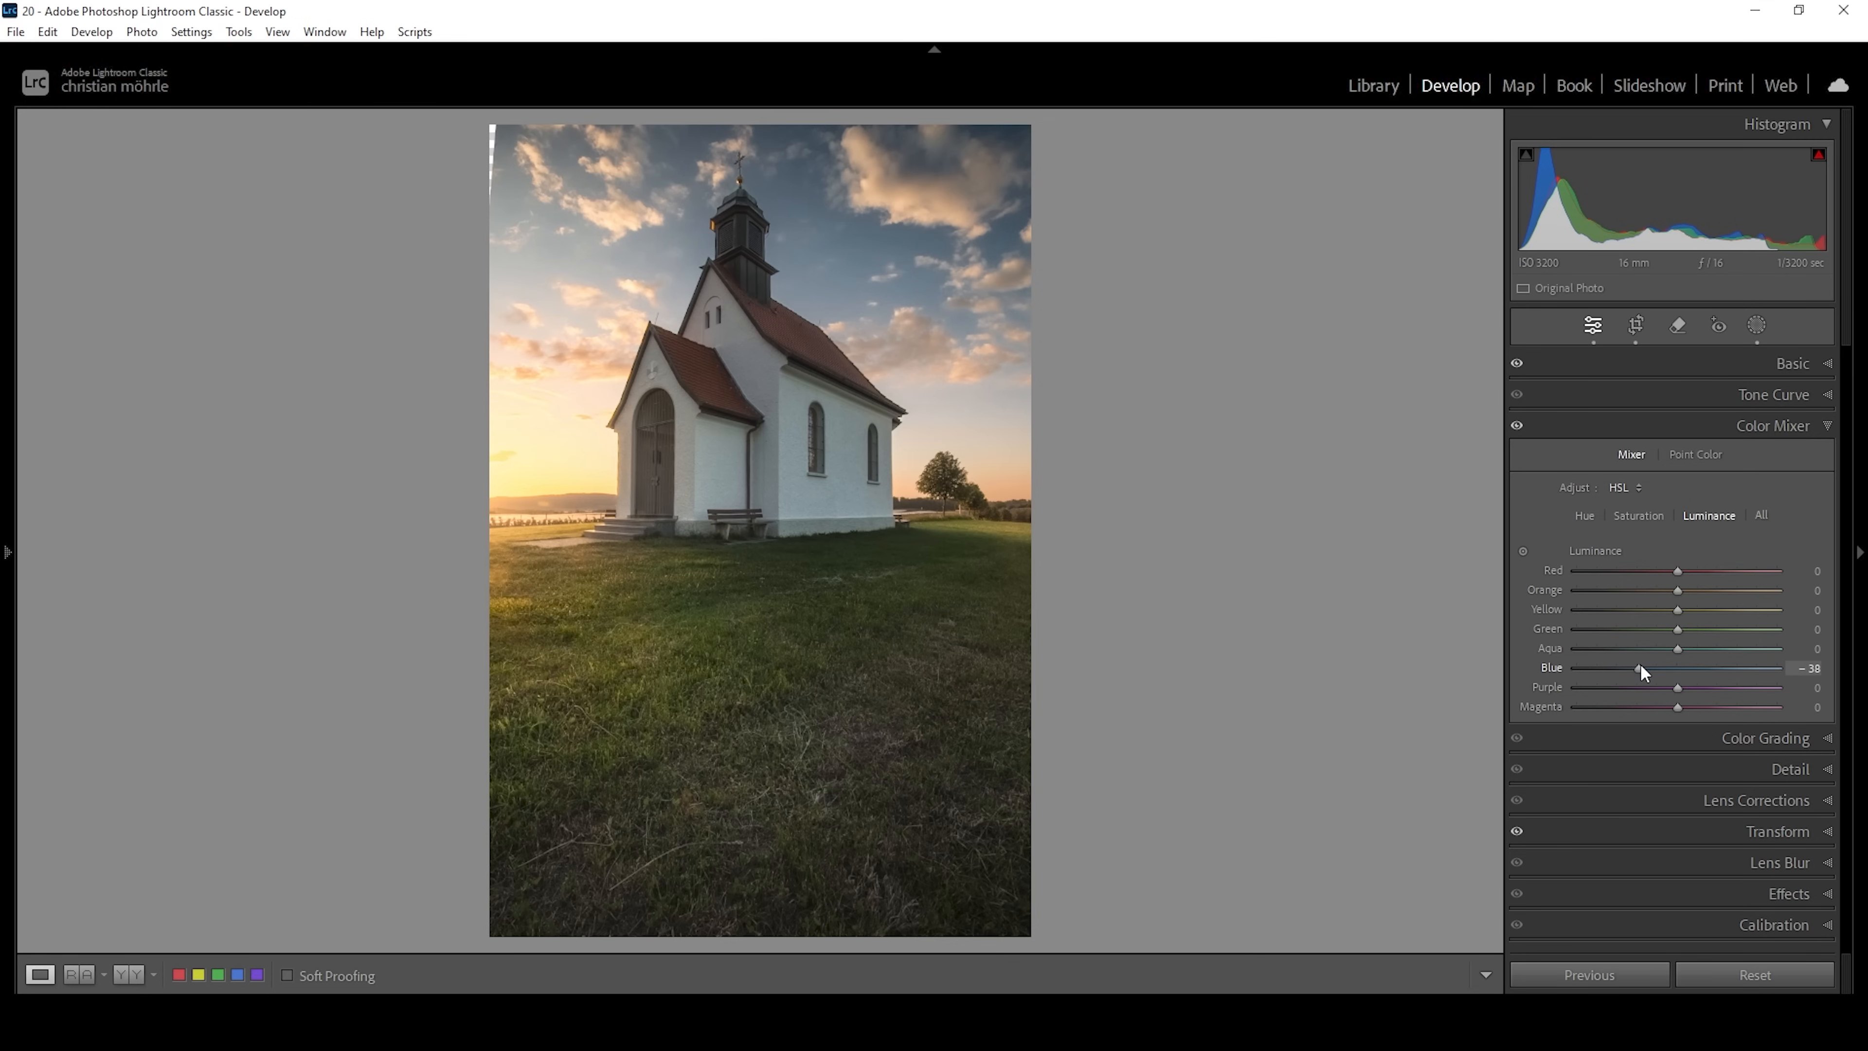
pyautogui.click(1789, 418)
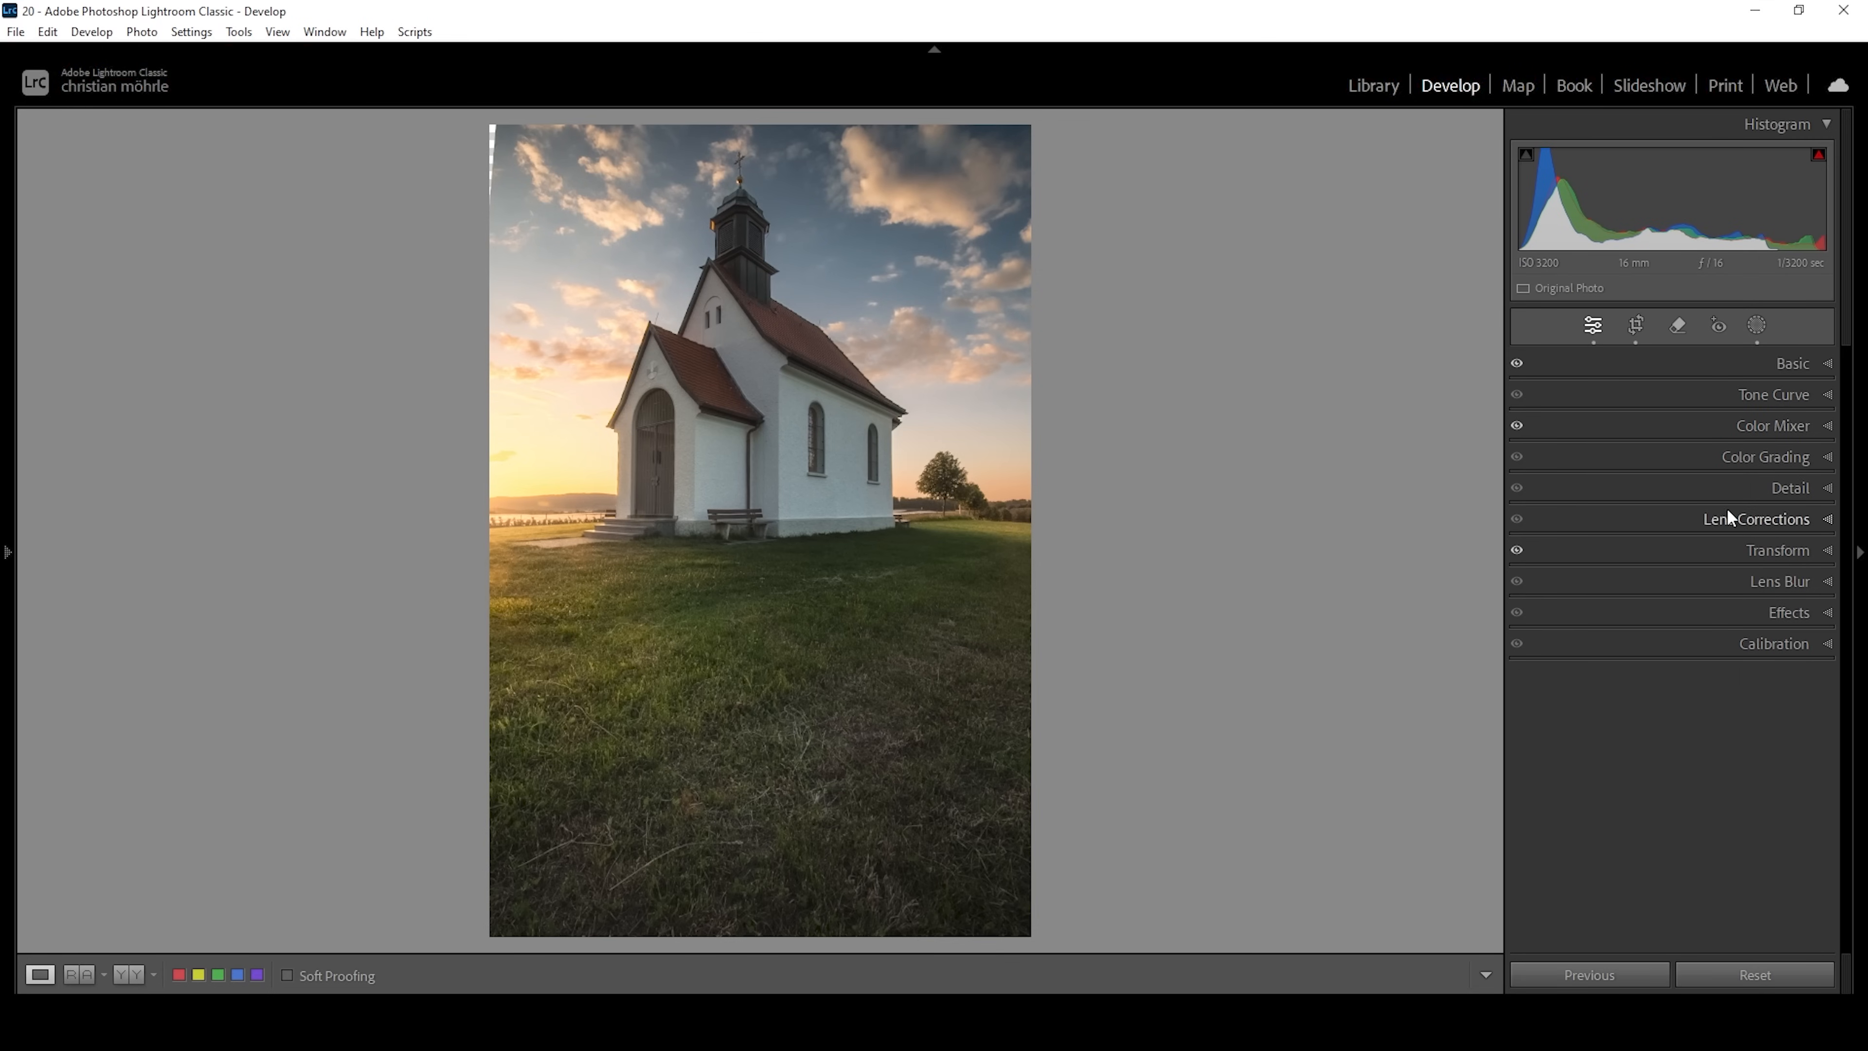
# Color grade the highlights with Hue 35 and Saturation 30.
pyautogui.click(1753, 464)
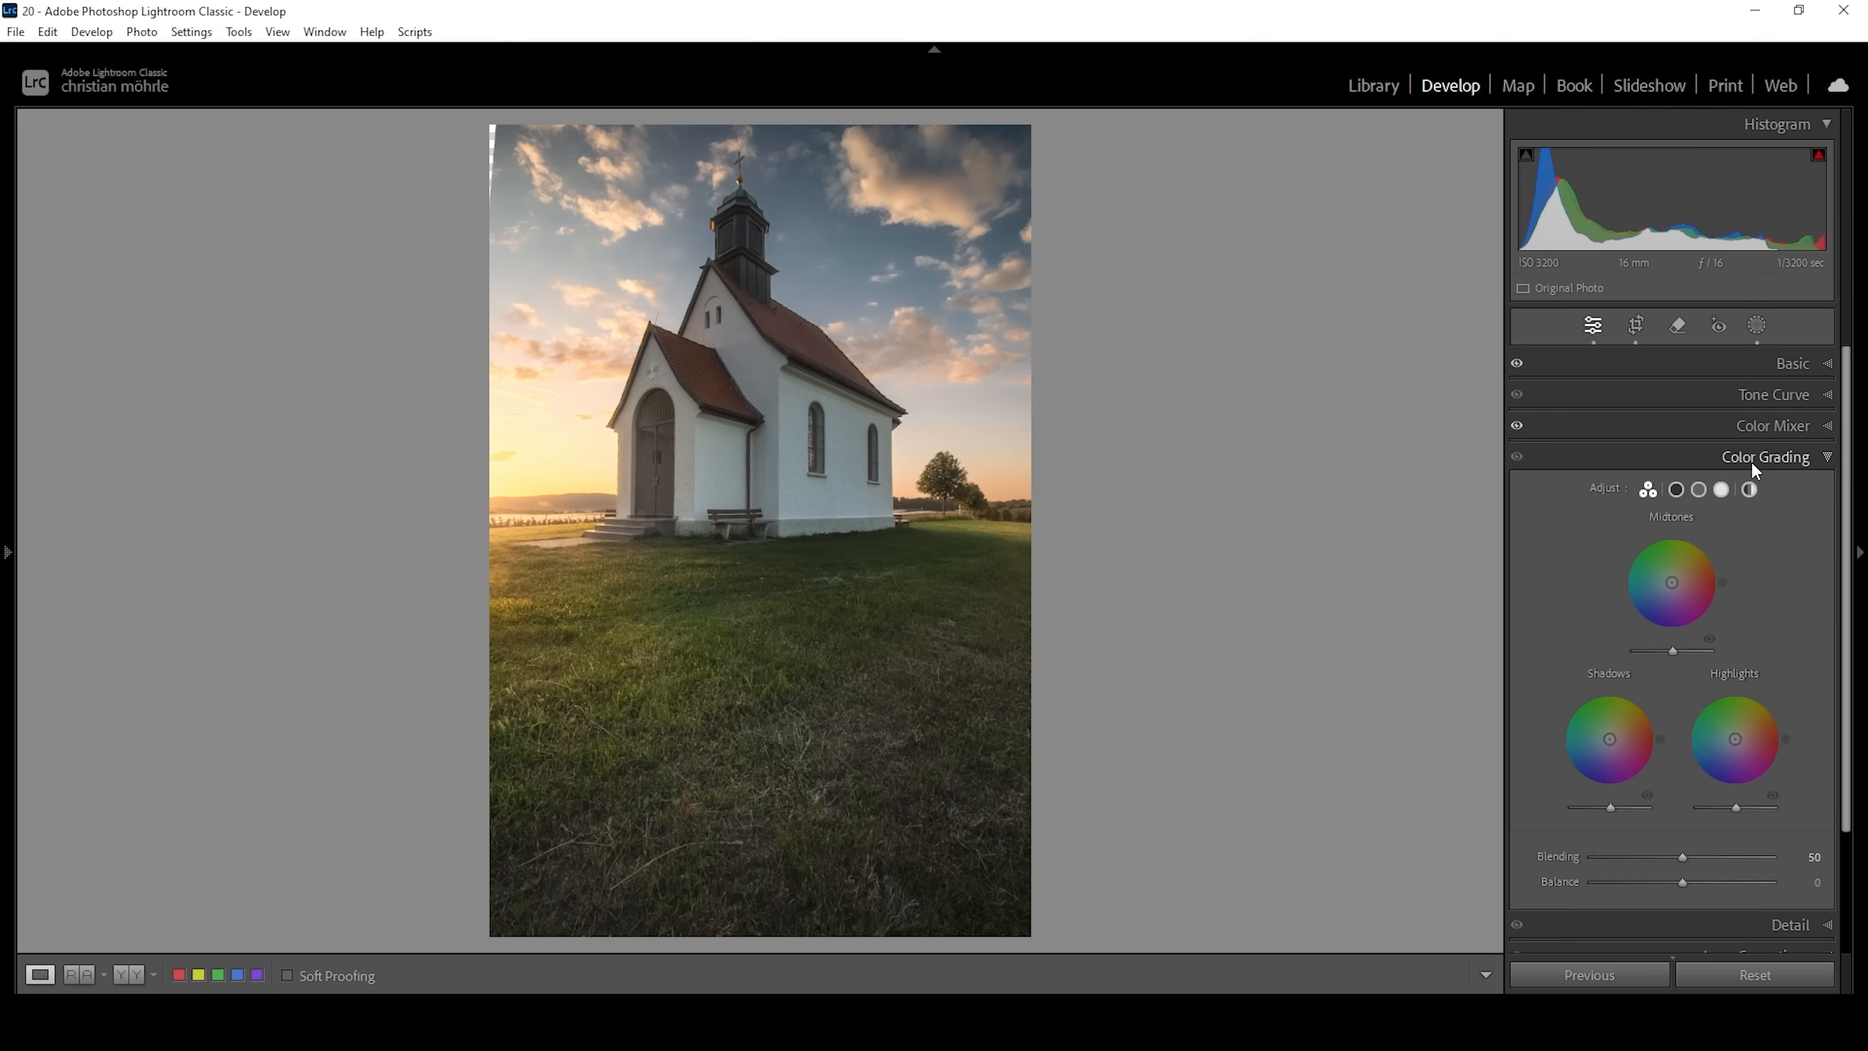
pyautogui.click(1722, 489)
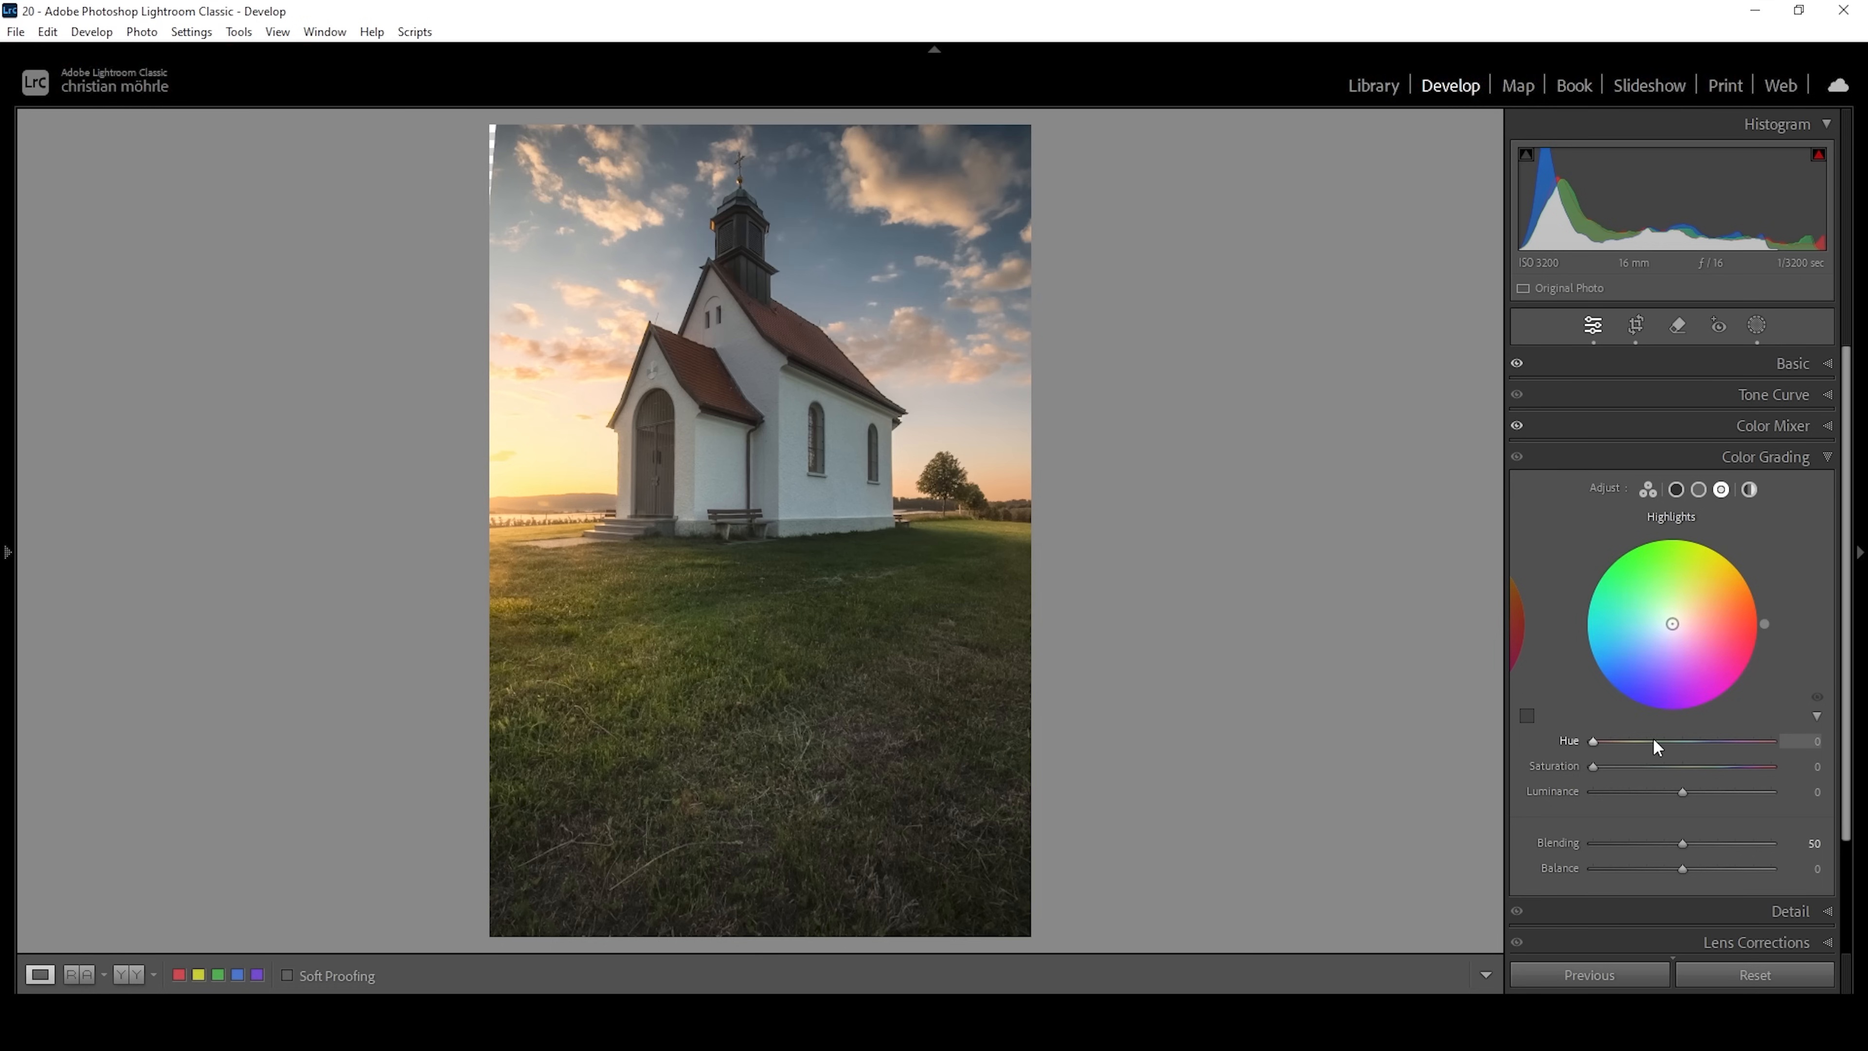
pyautogui.moveTo(1592, 748); pyautogui.dragTo(1611, 745)
pyautogui.moveTo(1597, 769); pyautogui.dragTo(1648, 768)
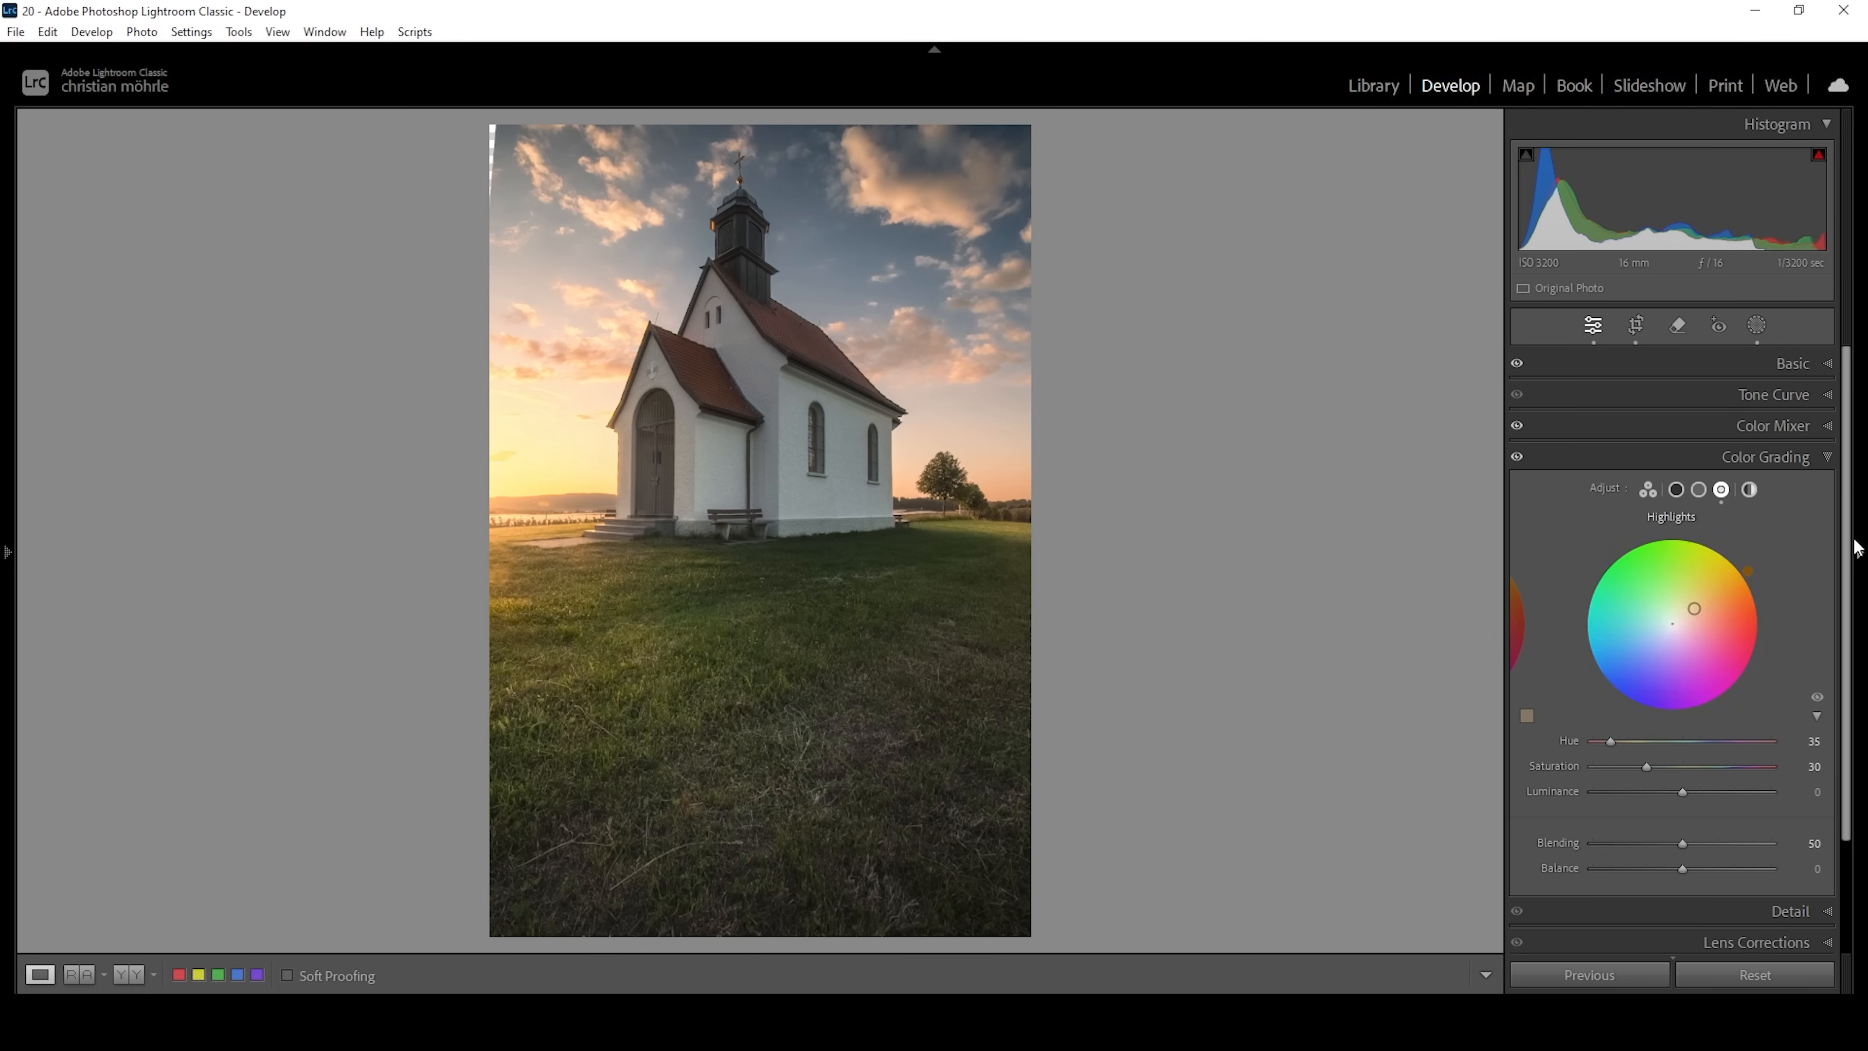
# Color grade the midtones with Hue 35 and Saturation 13.
pyautogui.click(1699, 489)
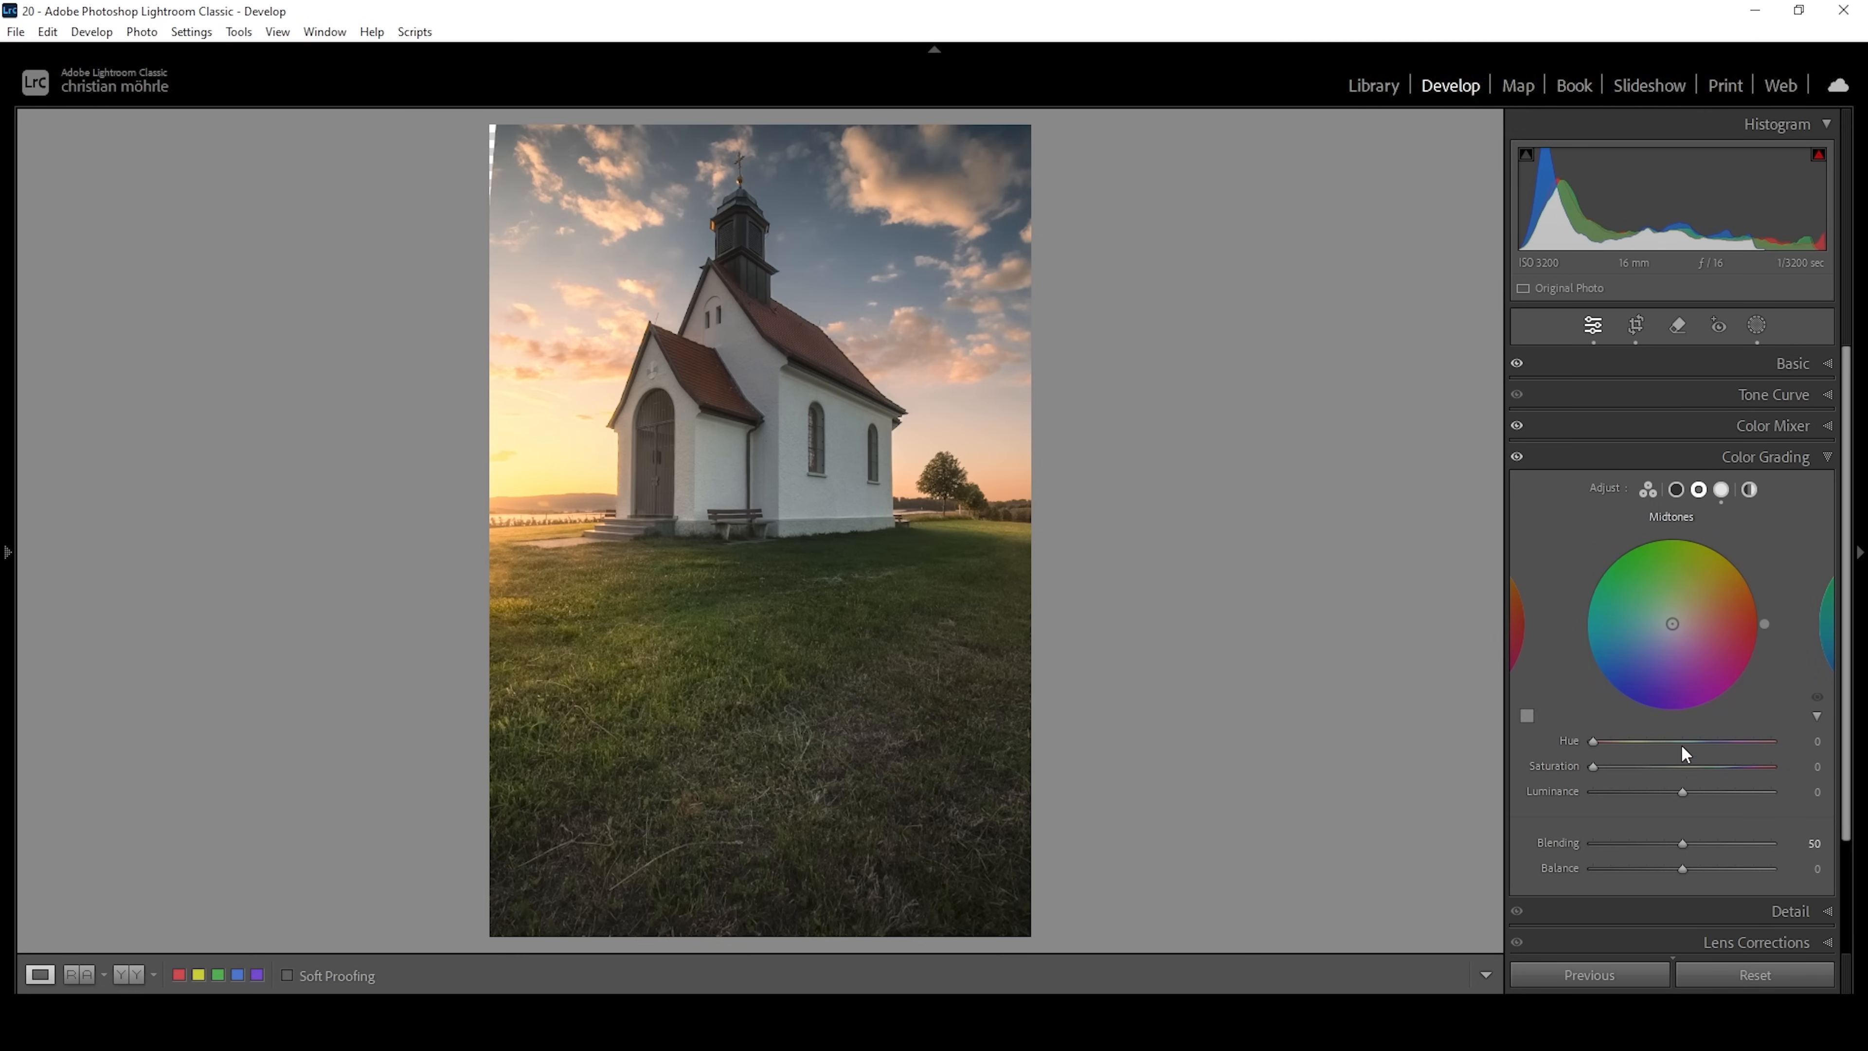
pyautogui.moveTo(1594, 740); pyautogui.dragTo(1614, 739)
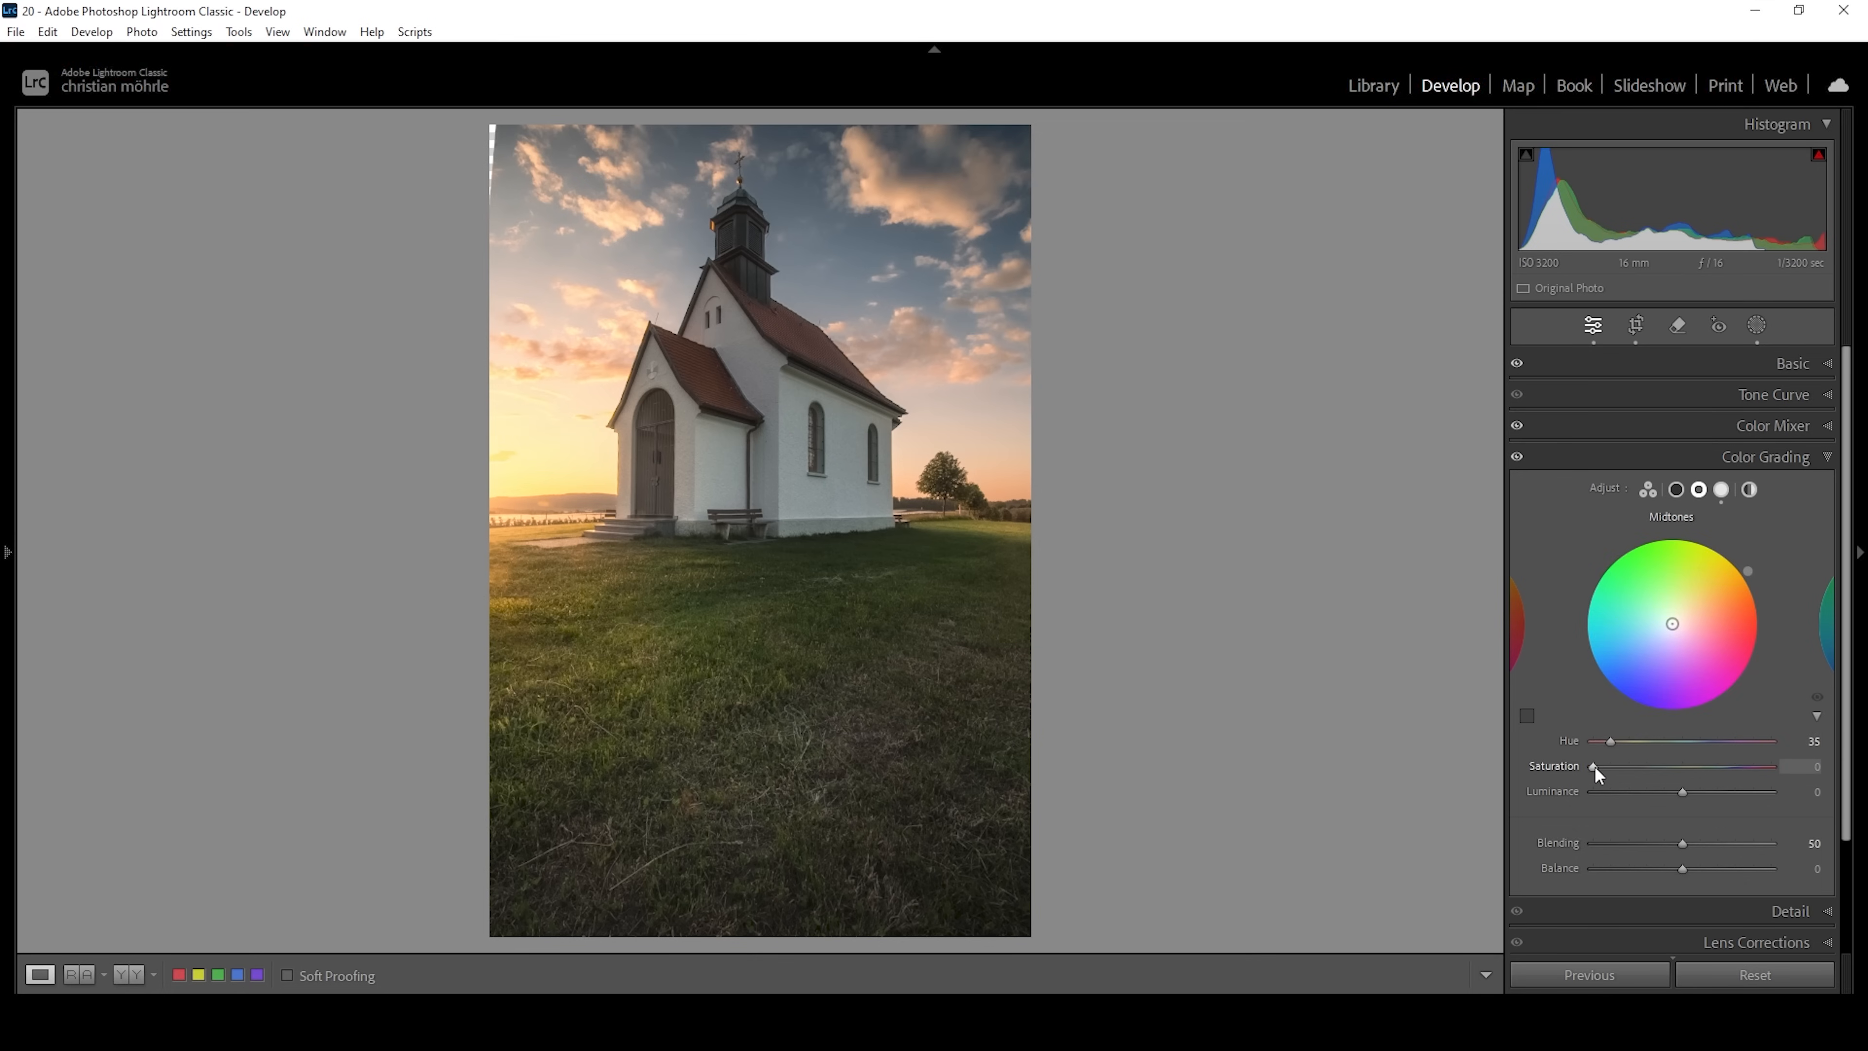
pyautogui.moveTo(1594, 765); pyautogui.dragTo(1614, 765)
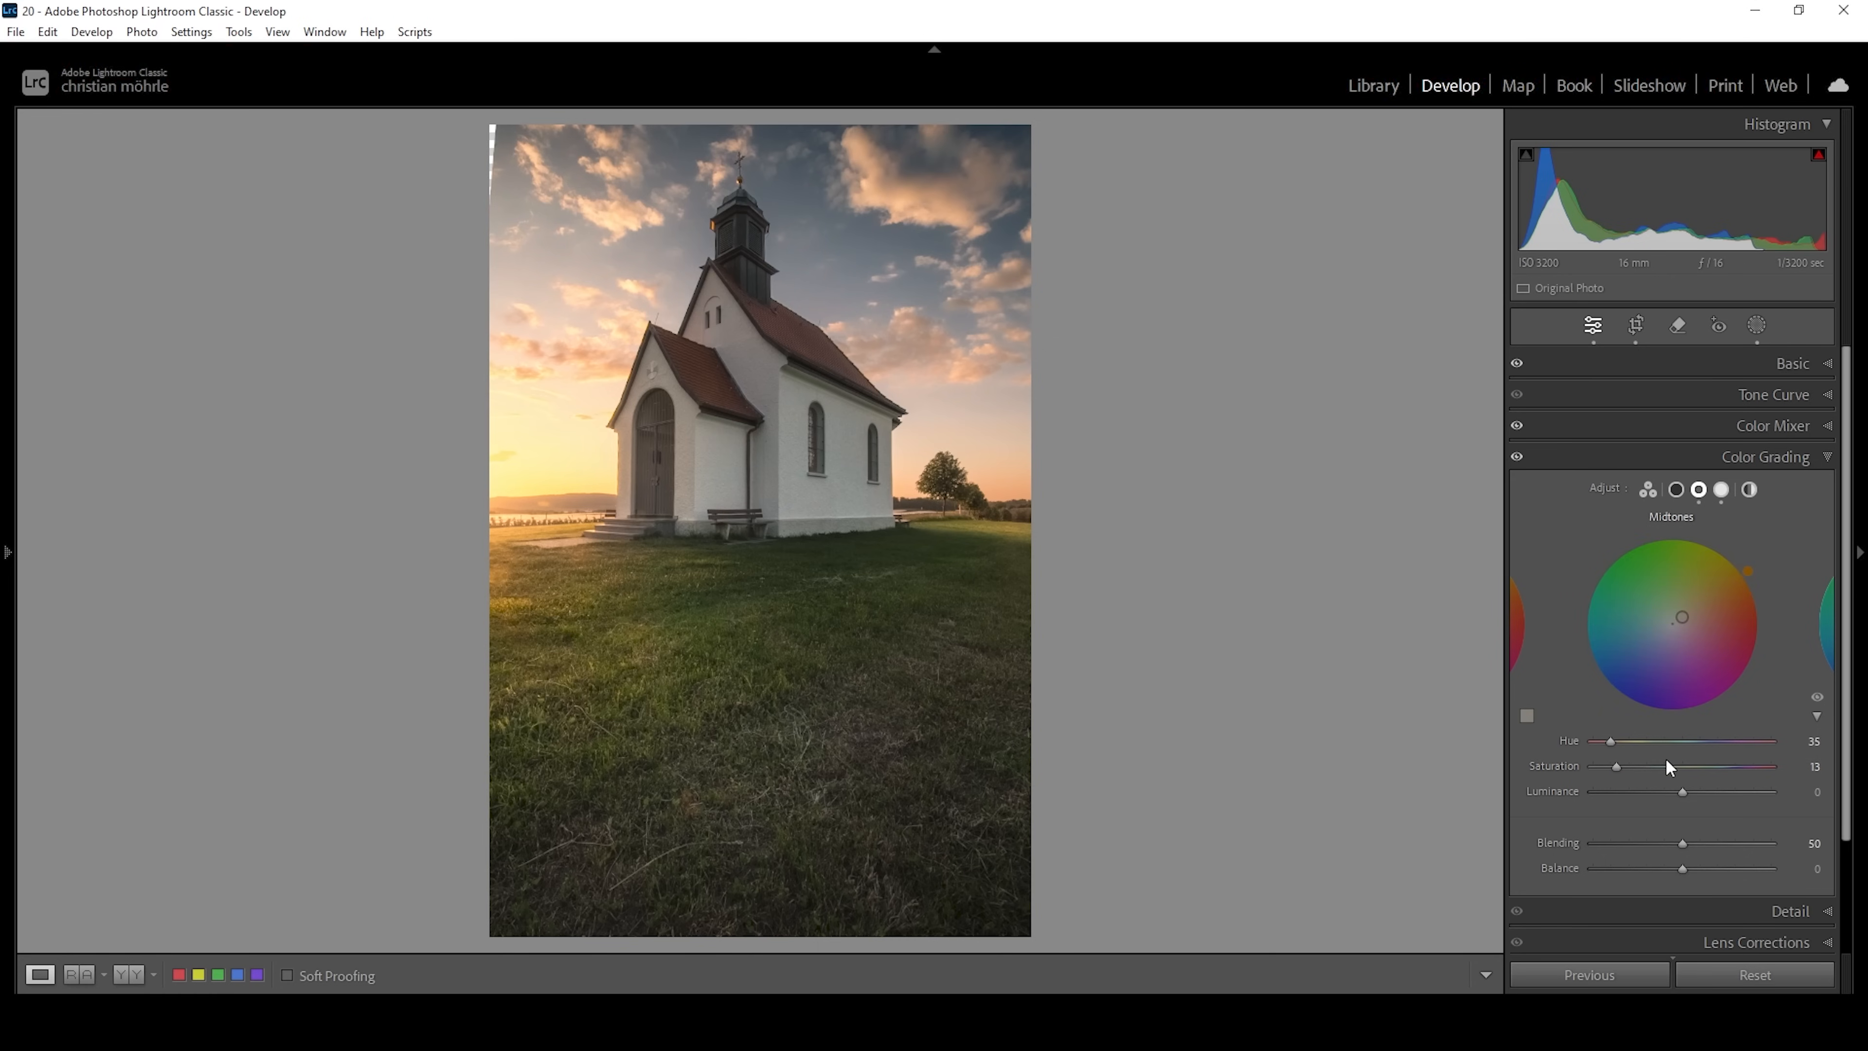
# Color grade the shadows with a blue Hue of about 225 and slight Saturation, and open the Global color wheel.
pyautogui.click(1678, 491)
pyautogui.moveTo(1599, 744); pyautogui.dragTo(1711, 758)
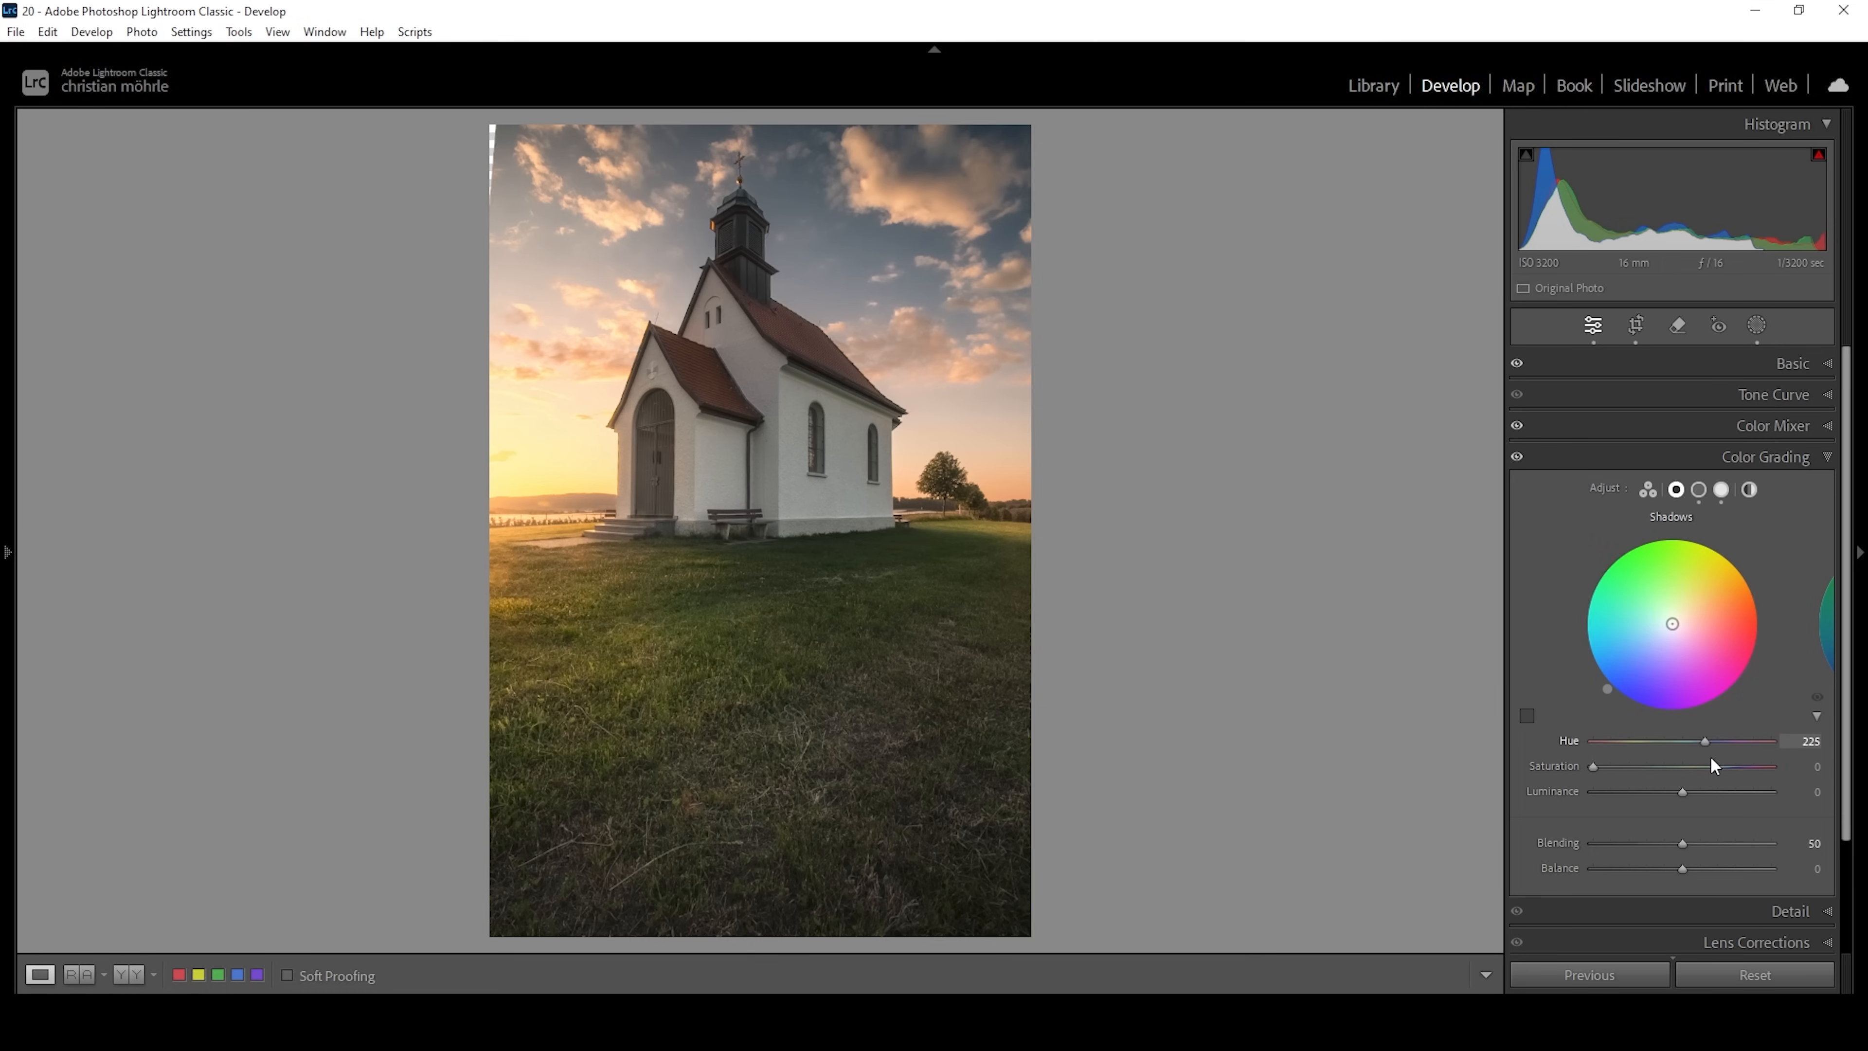
pyautogui.moveTo(1711, 757); pyautogui.dragTo(1708, 758)
pyautogui.moveTo(1594, 766); pyautogui.dragTo(1599, 767)
pyautogui.click(1750, 490)
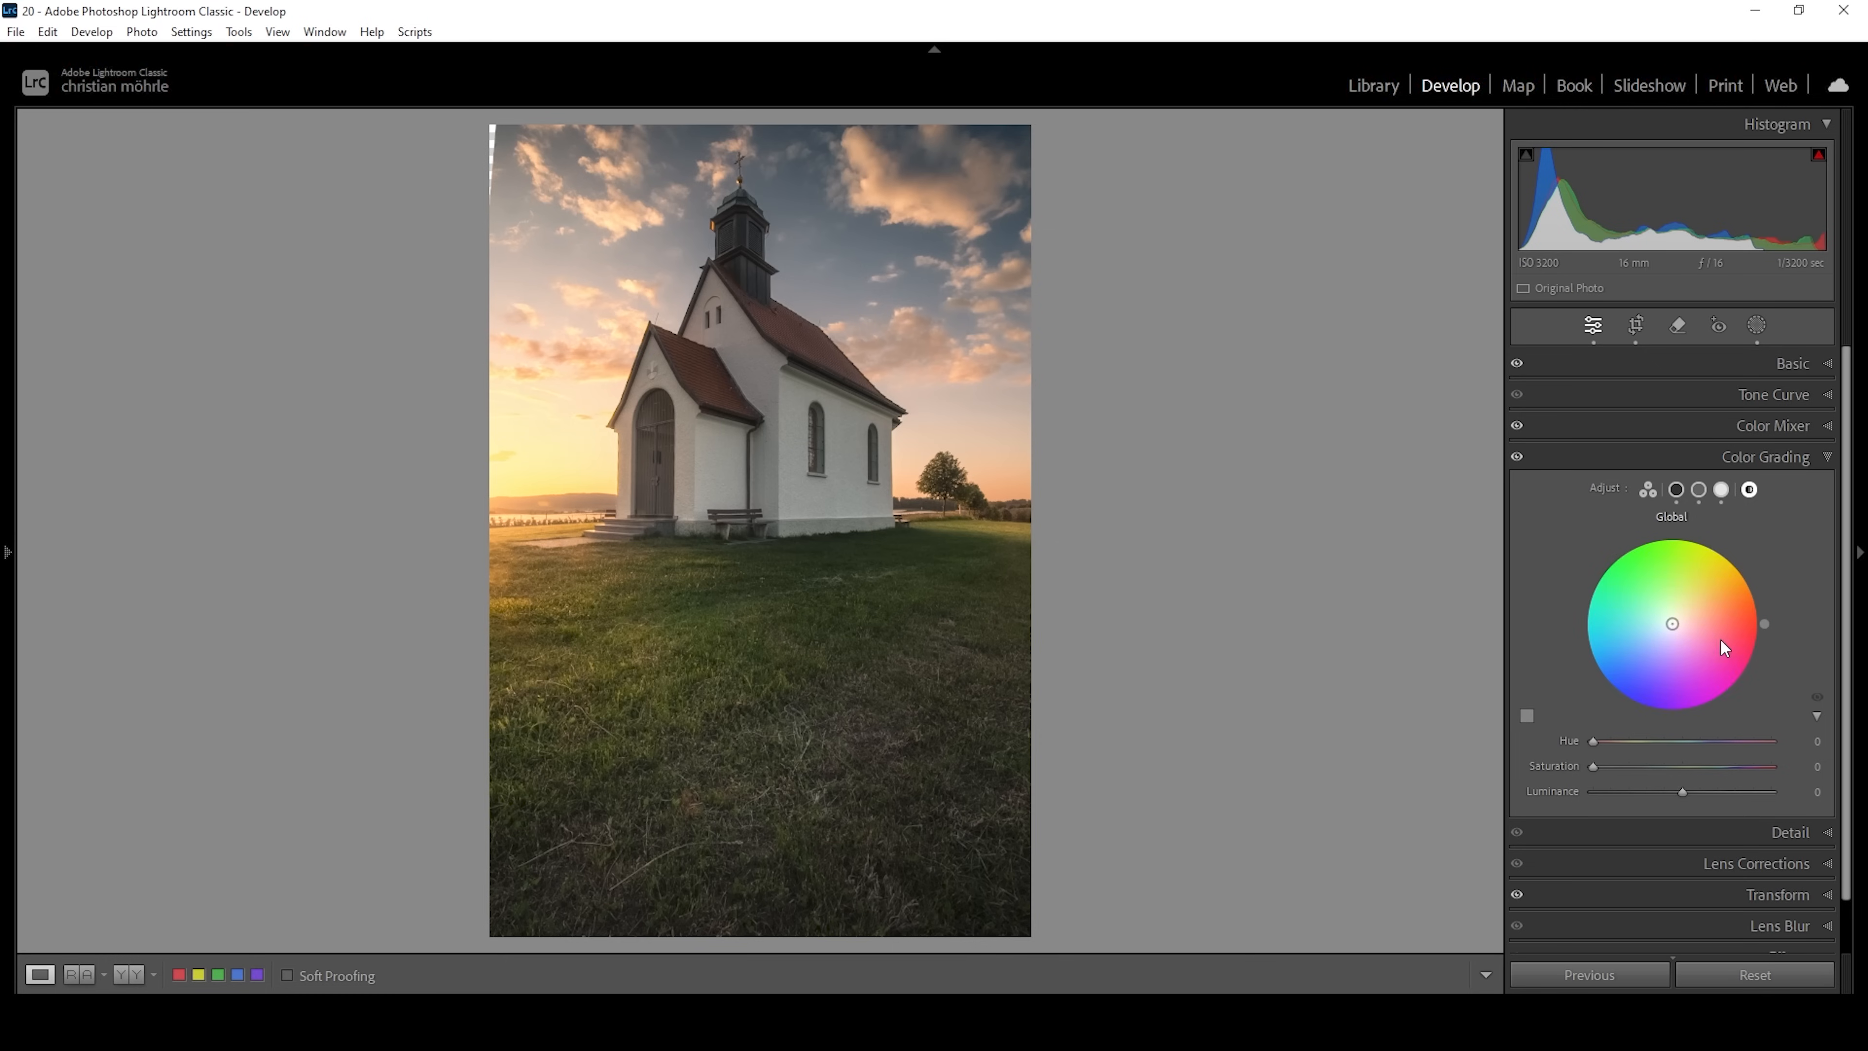
# Color grade the whole image with a slight warm Hue and low Saturation on the Global color wheel.
pyautogui.moveTo(1594, 741); pyautogui.dragTo(1608, 740)
pyautogui.moveTo(1594, 766); pyautogui.dragTo(1604, 766)
pyautogui.click(1602, 765)
pyautogui.click(1808, 457)
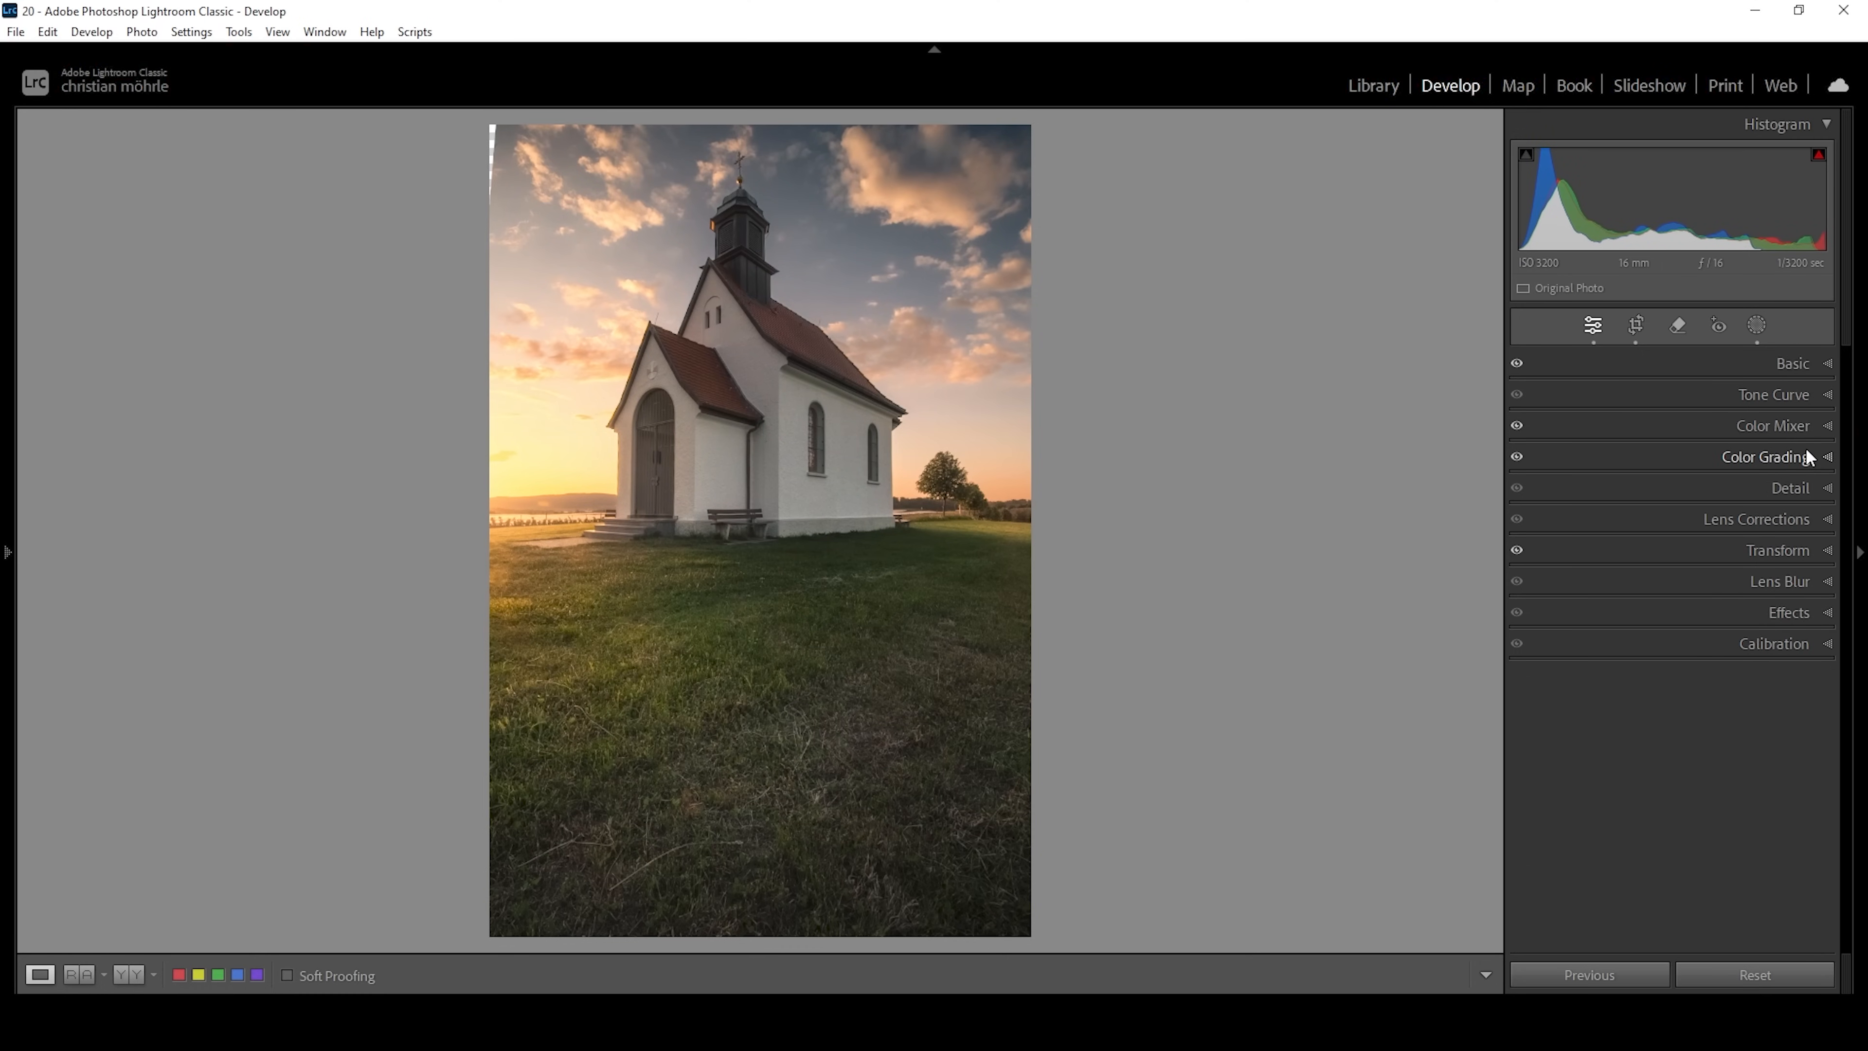
# Calibrate the Blue Primary with a negative Hue and a slight Saturation adjustment.
pyautogui.click(1777, 644)
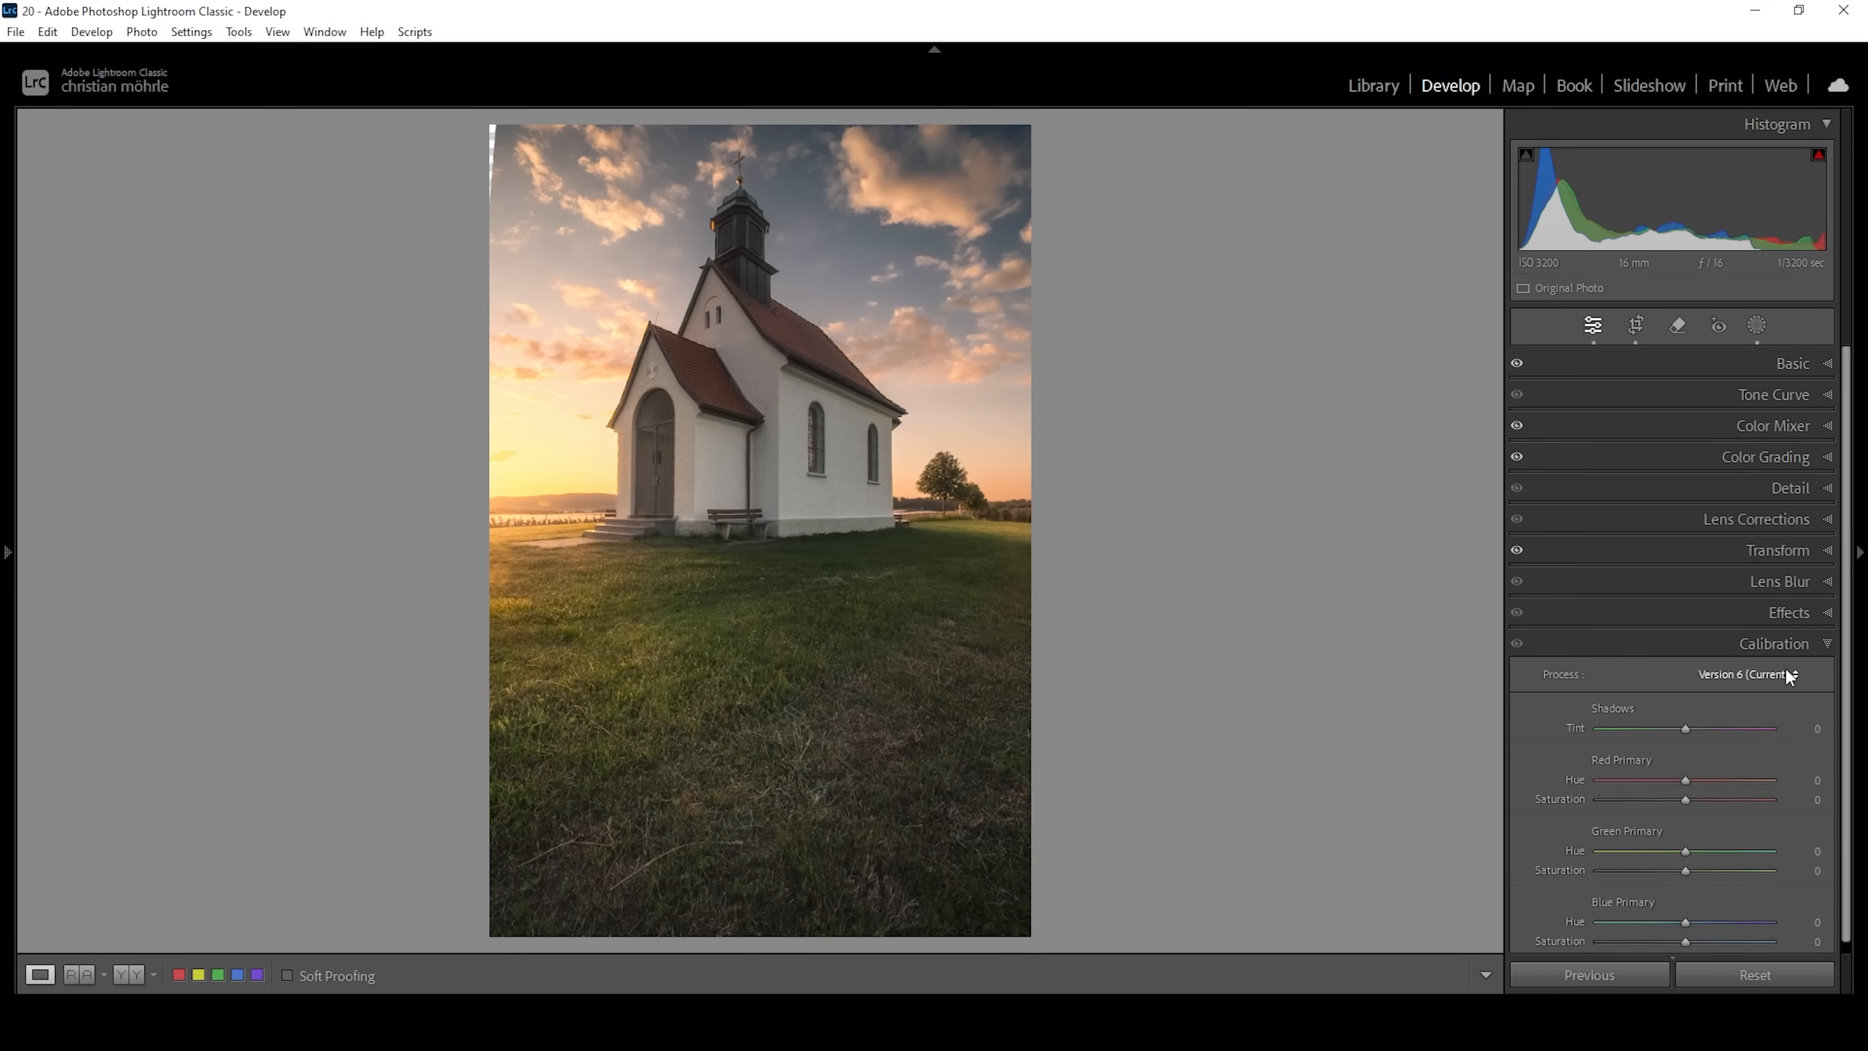
pyautogui.click(1836, 698)
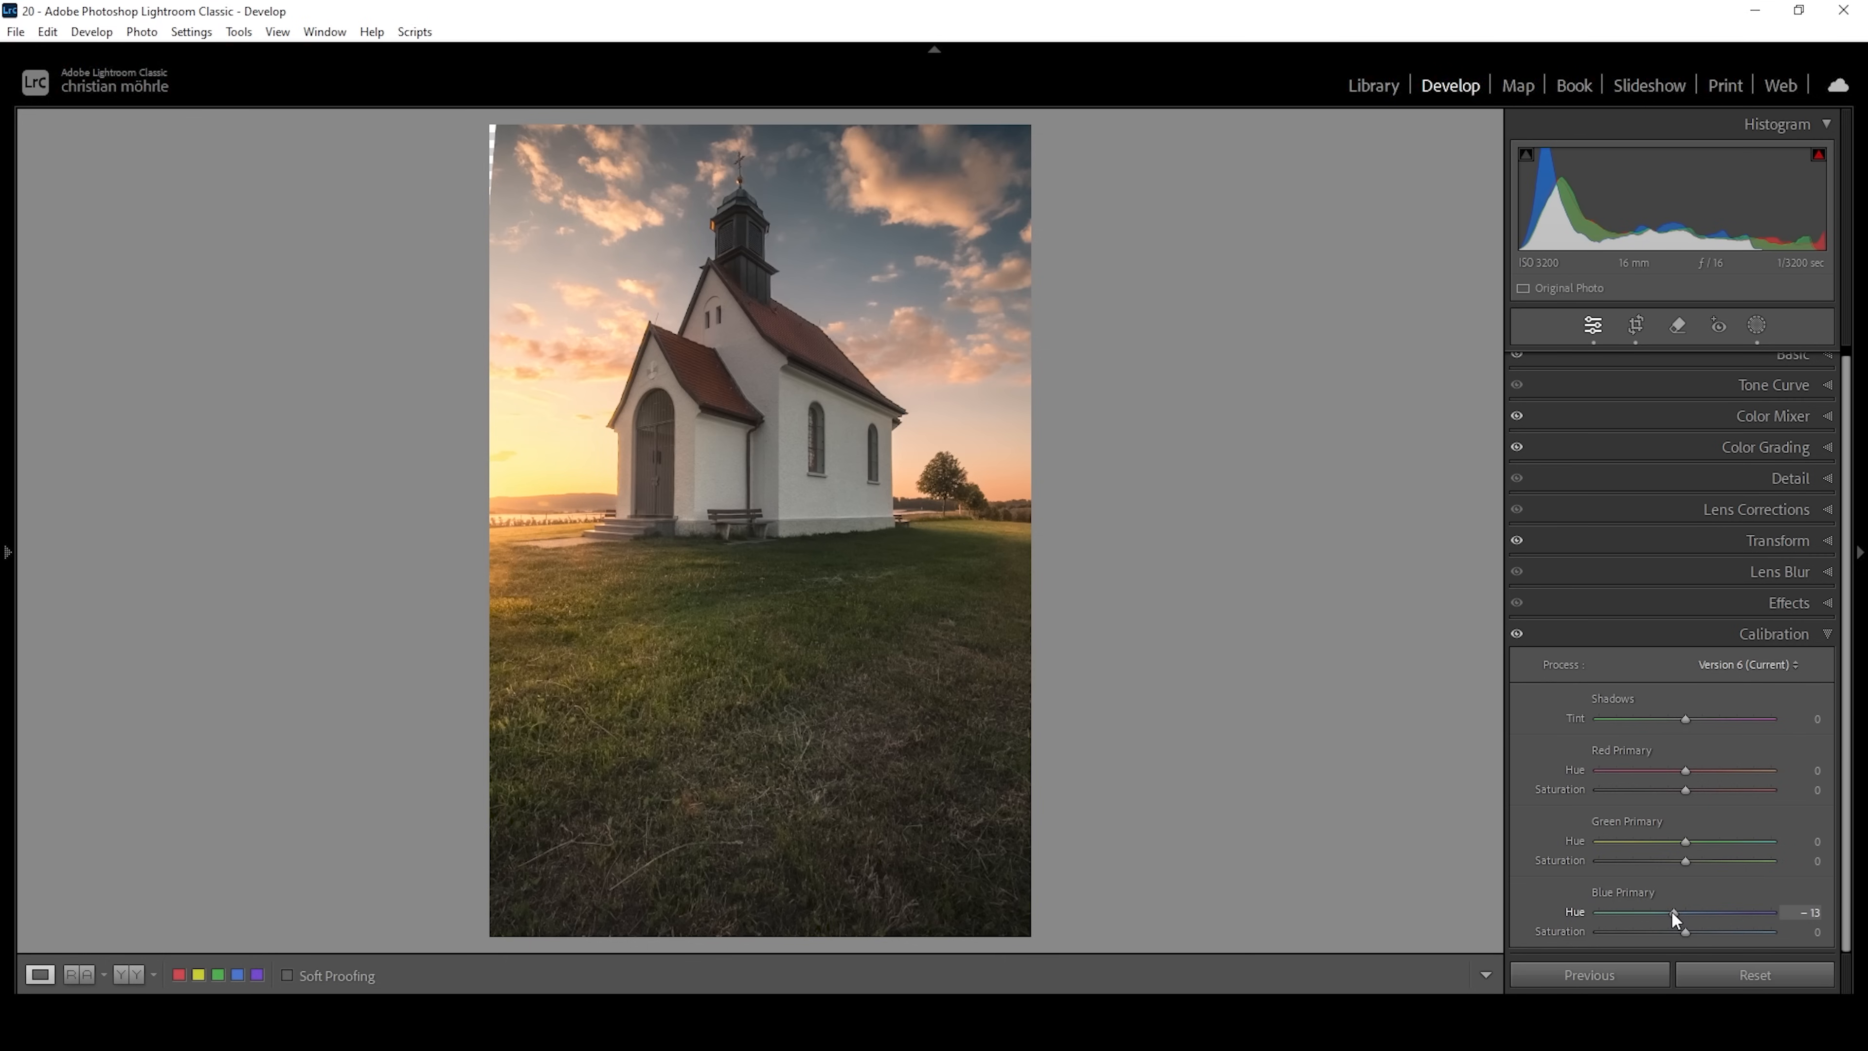
pyautogui.moveTo(1674, 916)
pyautogui.mouseDown()
pyautogui.moveTo(1656, 915)
pyautogui.moveTo(1691, 931)
pyautogui.mouseUp()
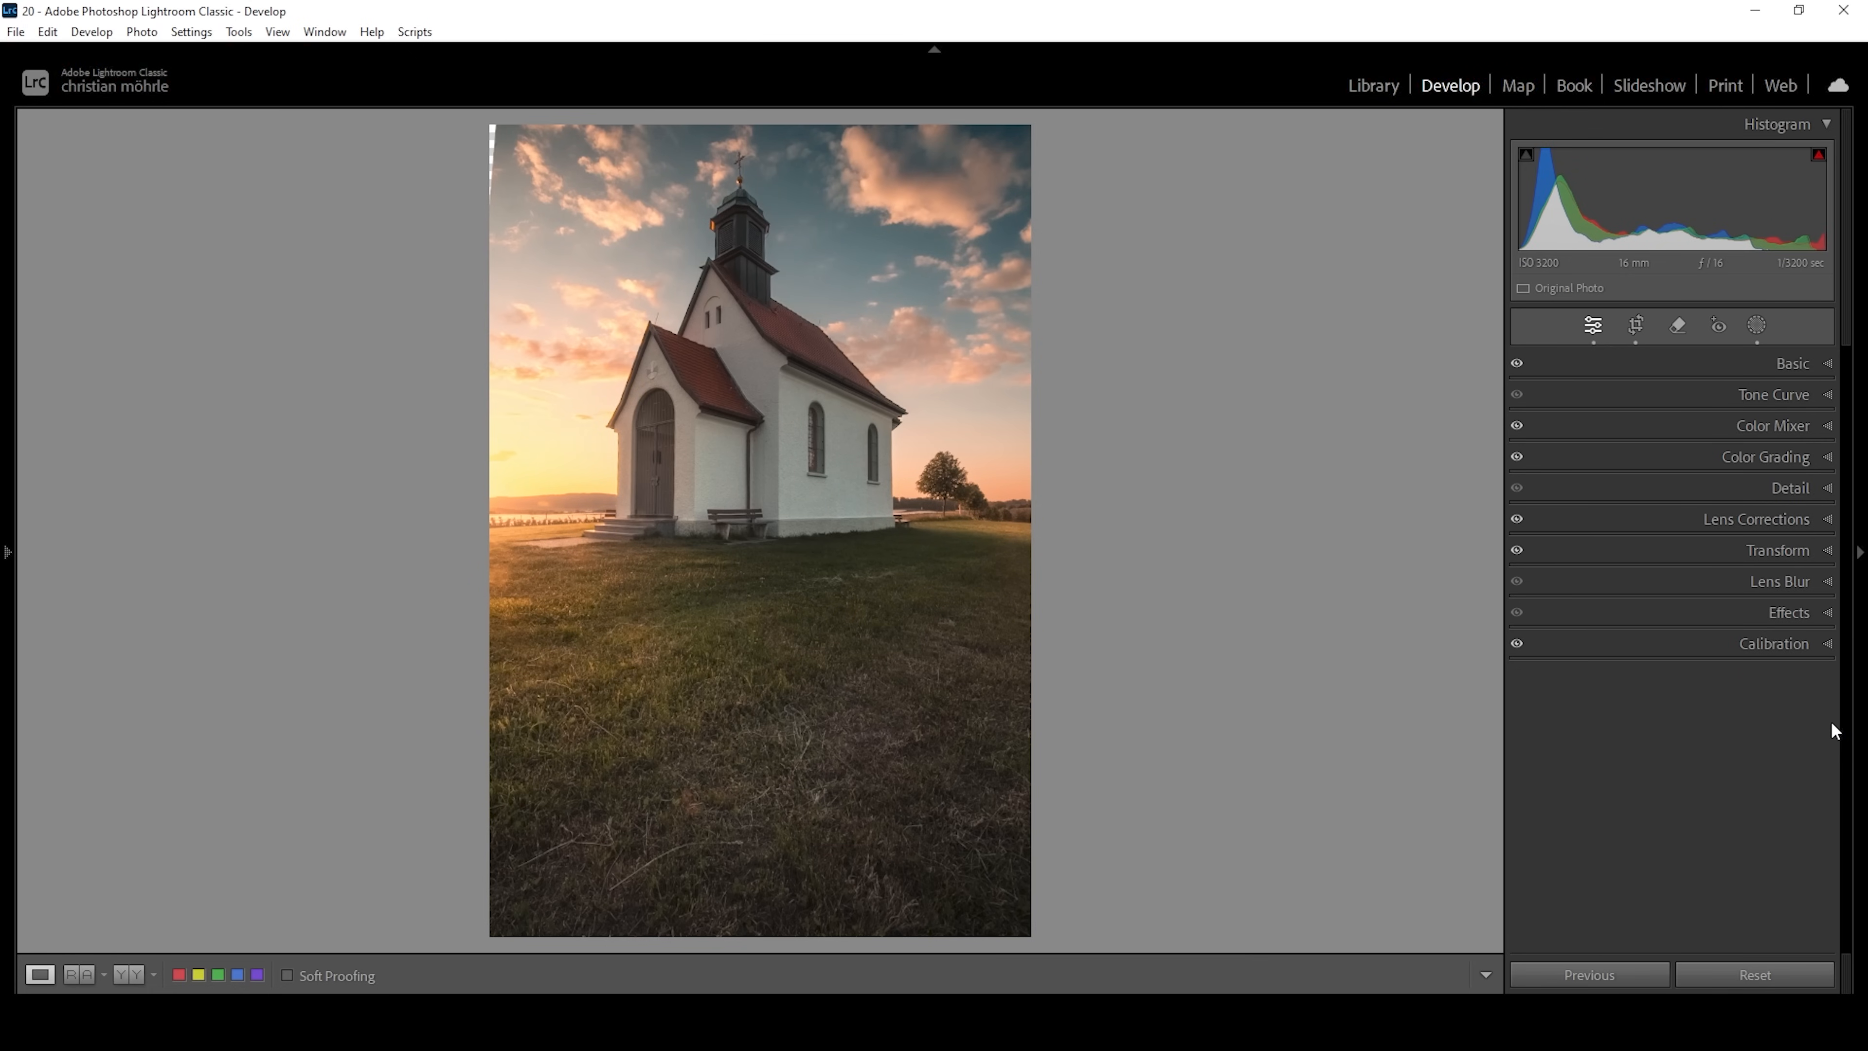
# Sharpen the photo with Amount 79, Radius 0.5, Detail 100 and Masking 71.
pyautogui.click(1728, 488)
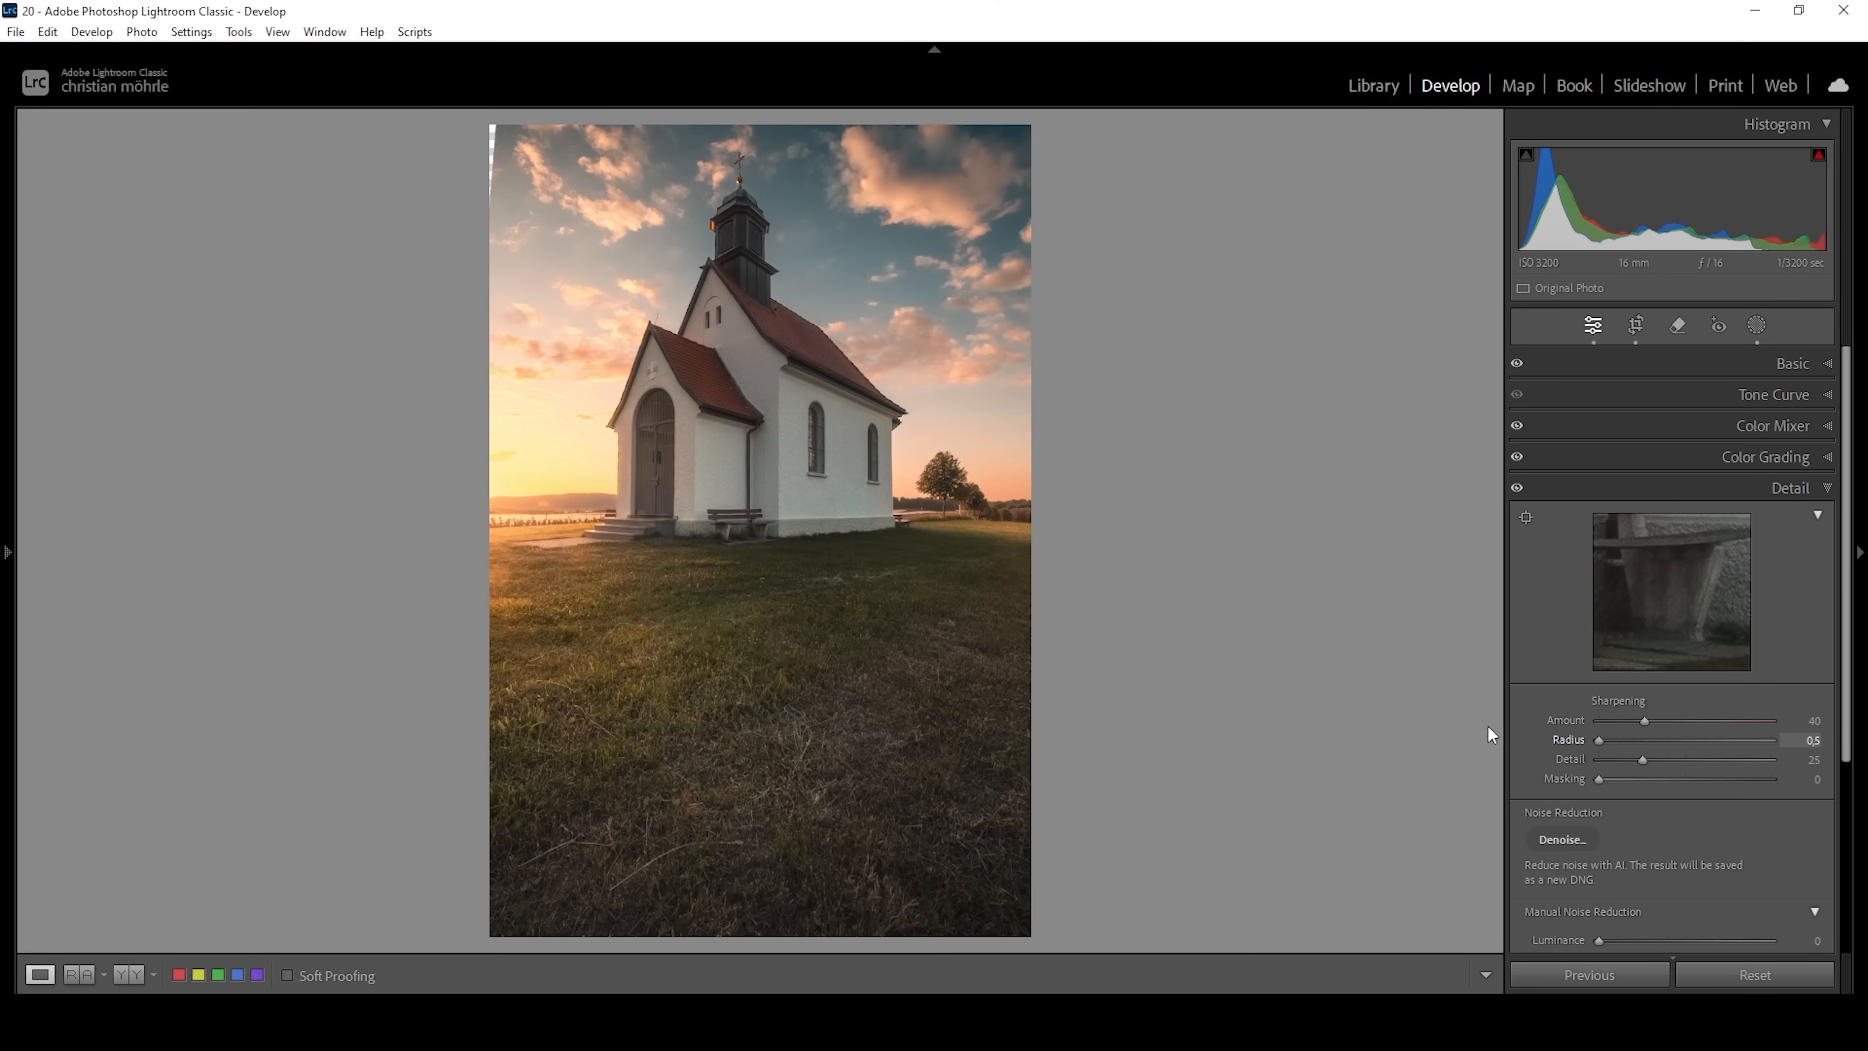
pyautogui.moveTo(1645, 761); pyautogui.dragTo(1772, 760)
pyautogui.moveTo(1616, 783); pyautogui.dragTo(1731, 805)
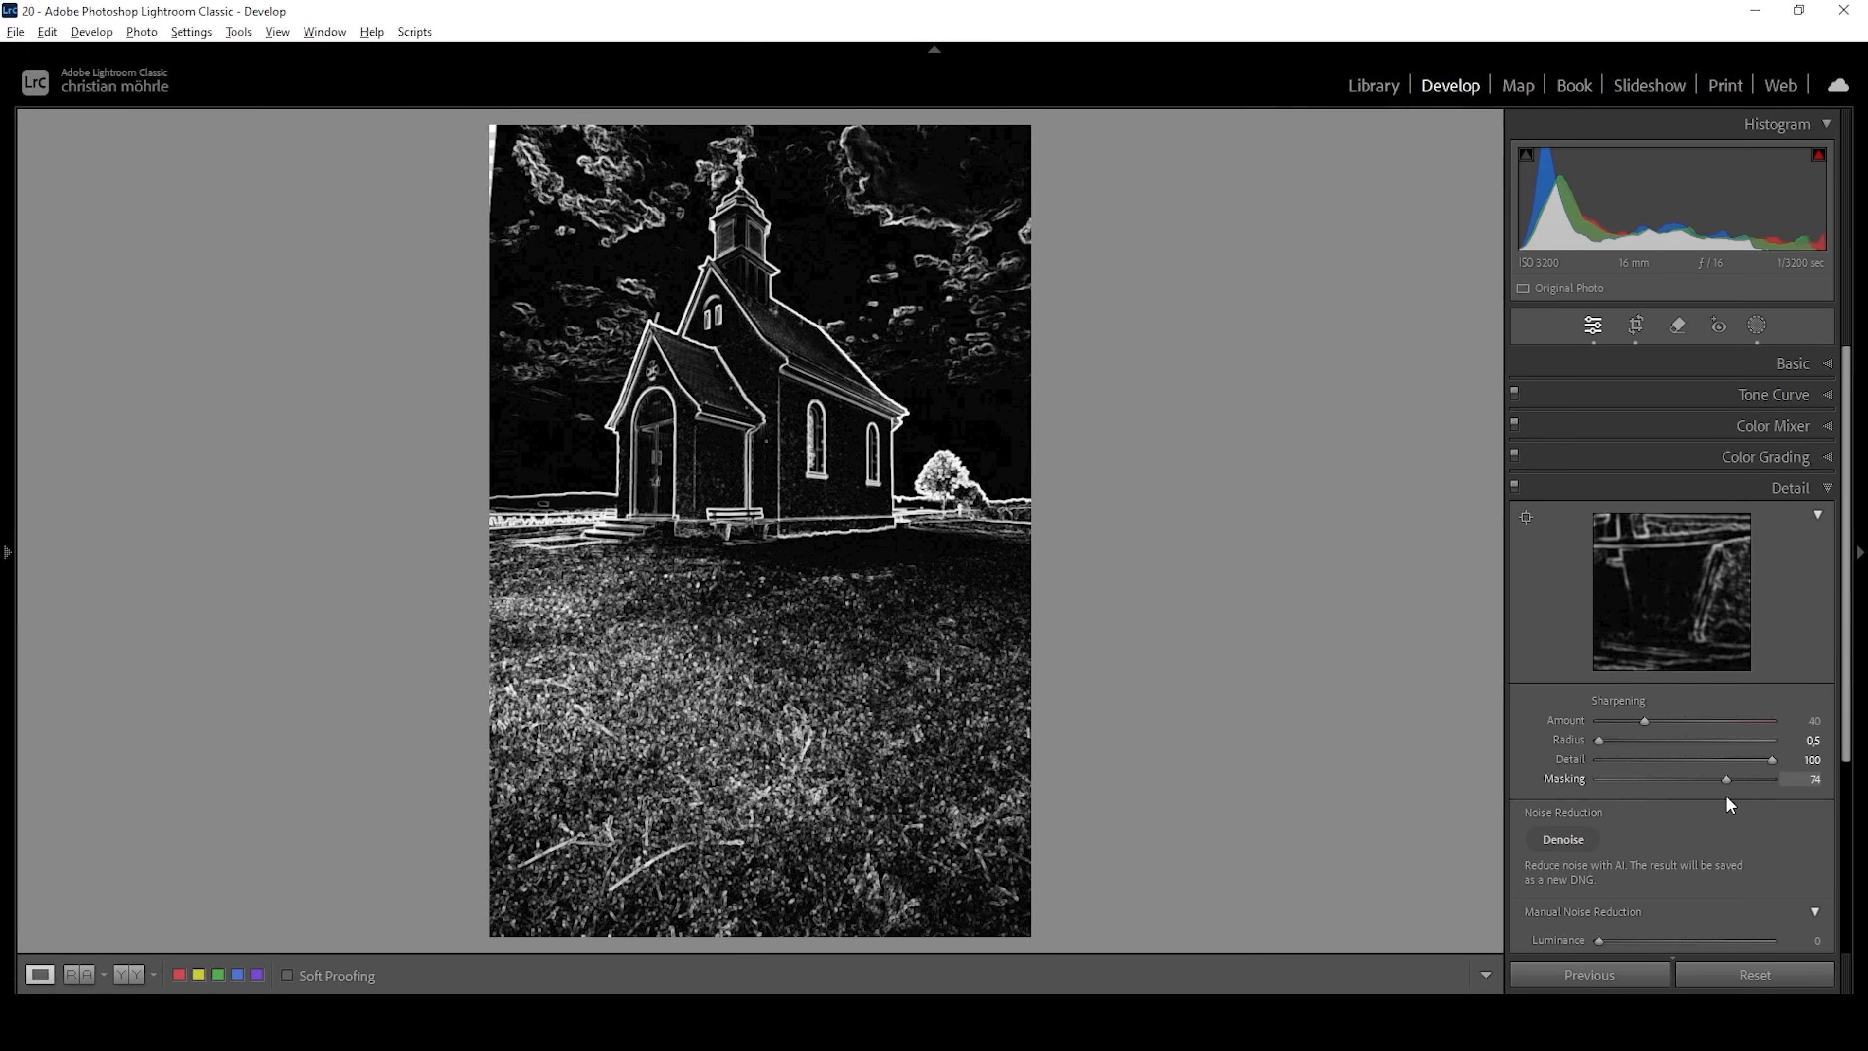
pyautogui.moveTo(1723, 797); pyautogui.dragTo(1716, 792)
pyautogui.moveTo(1643, 718); pyautogui.dragTo(1691, 727)
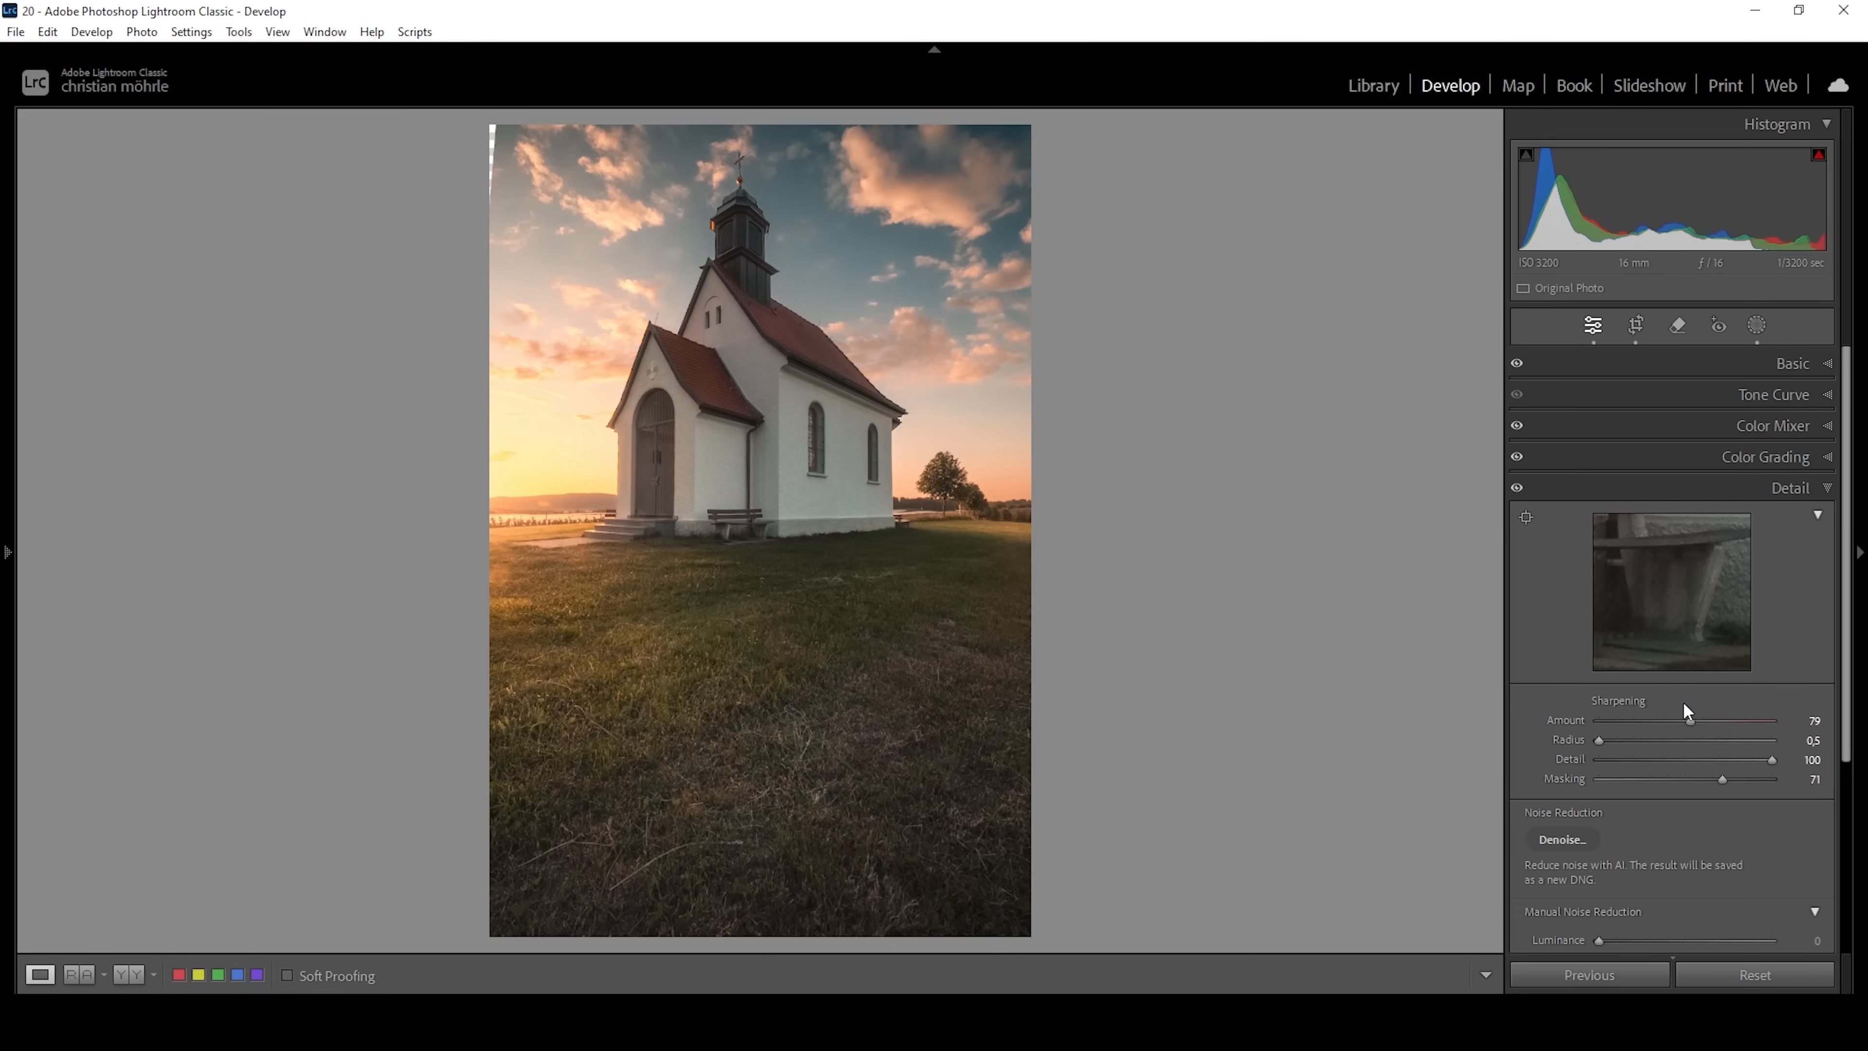
# Open the edited HDR photo DSC08566-HDR-2.dng as a Smart Object in Adobe Photoshop 2025.
pyautogui.click(964, 989)
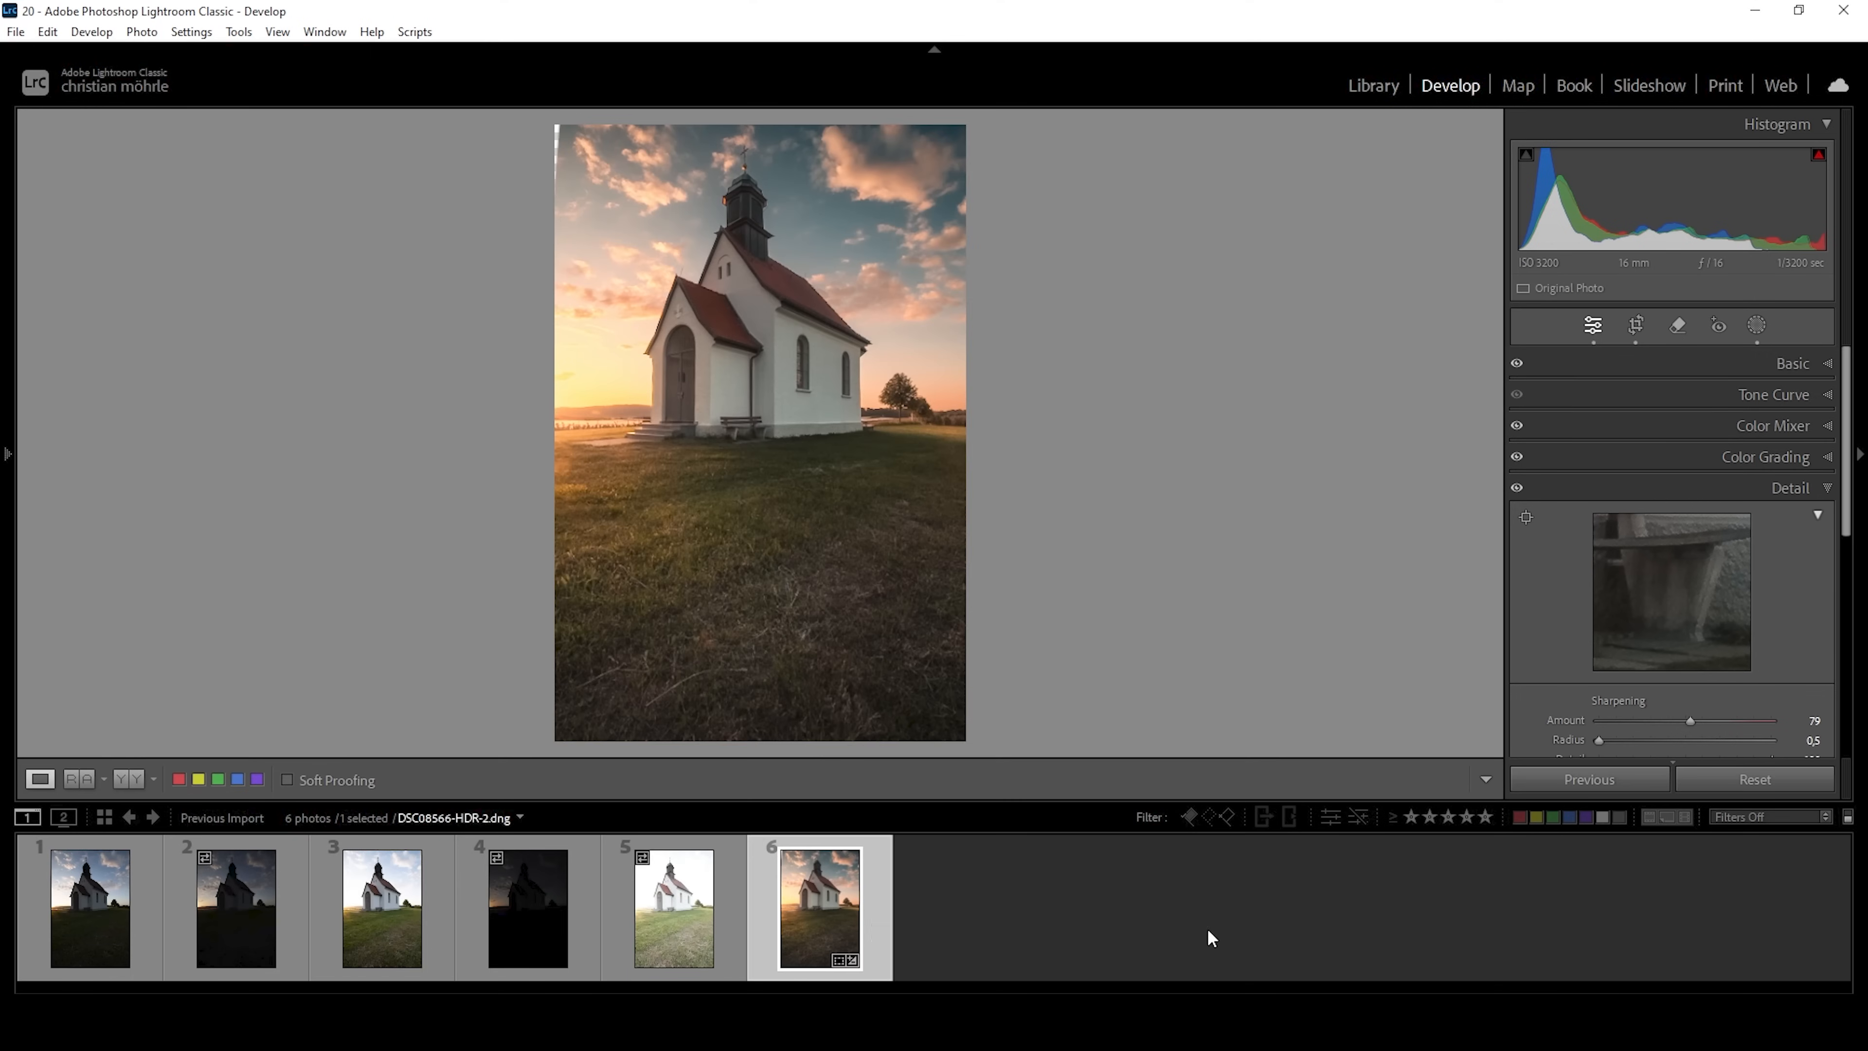
pyautogui.rightClick(839, 901)
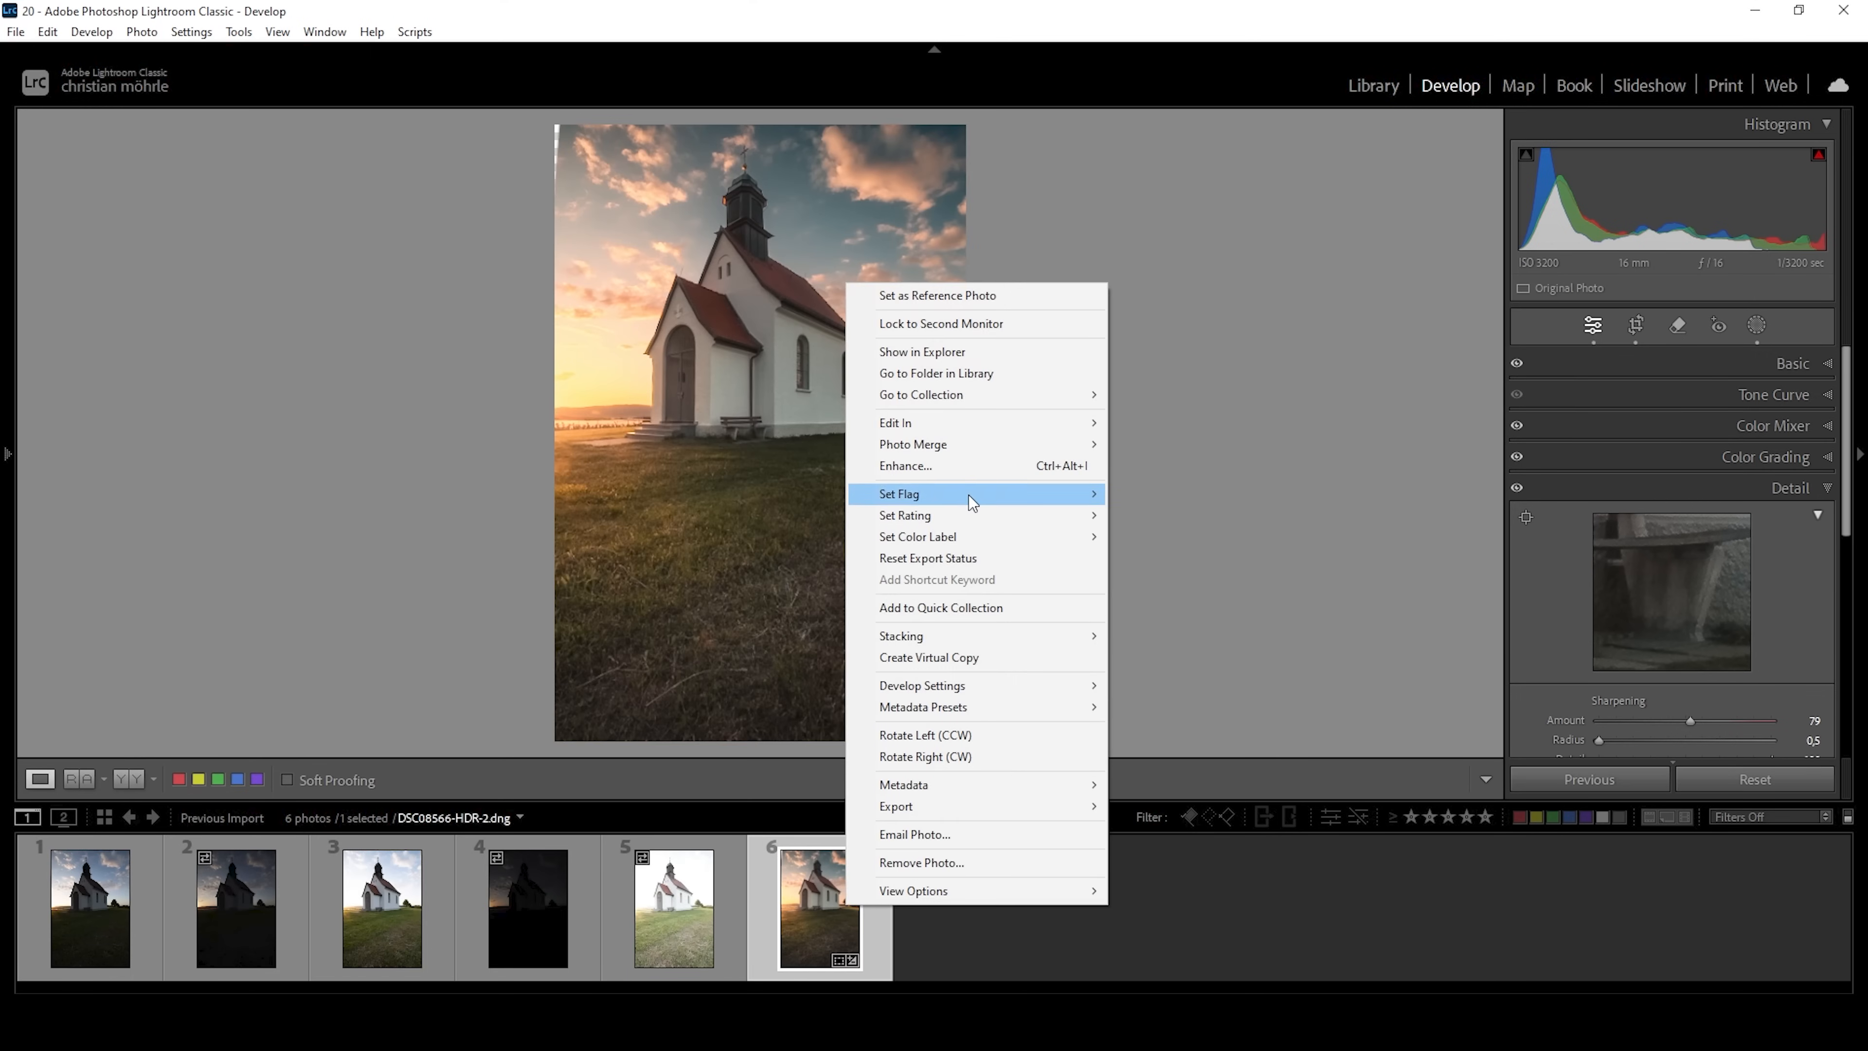
pyautogui.moveTo(993, 430)
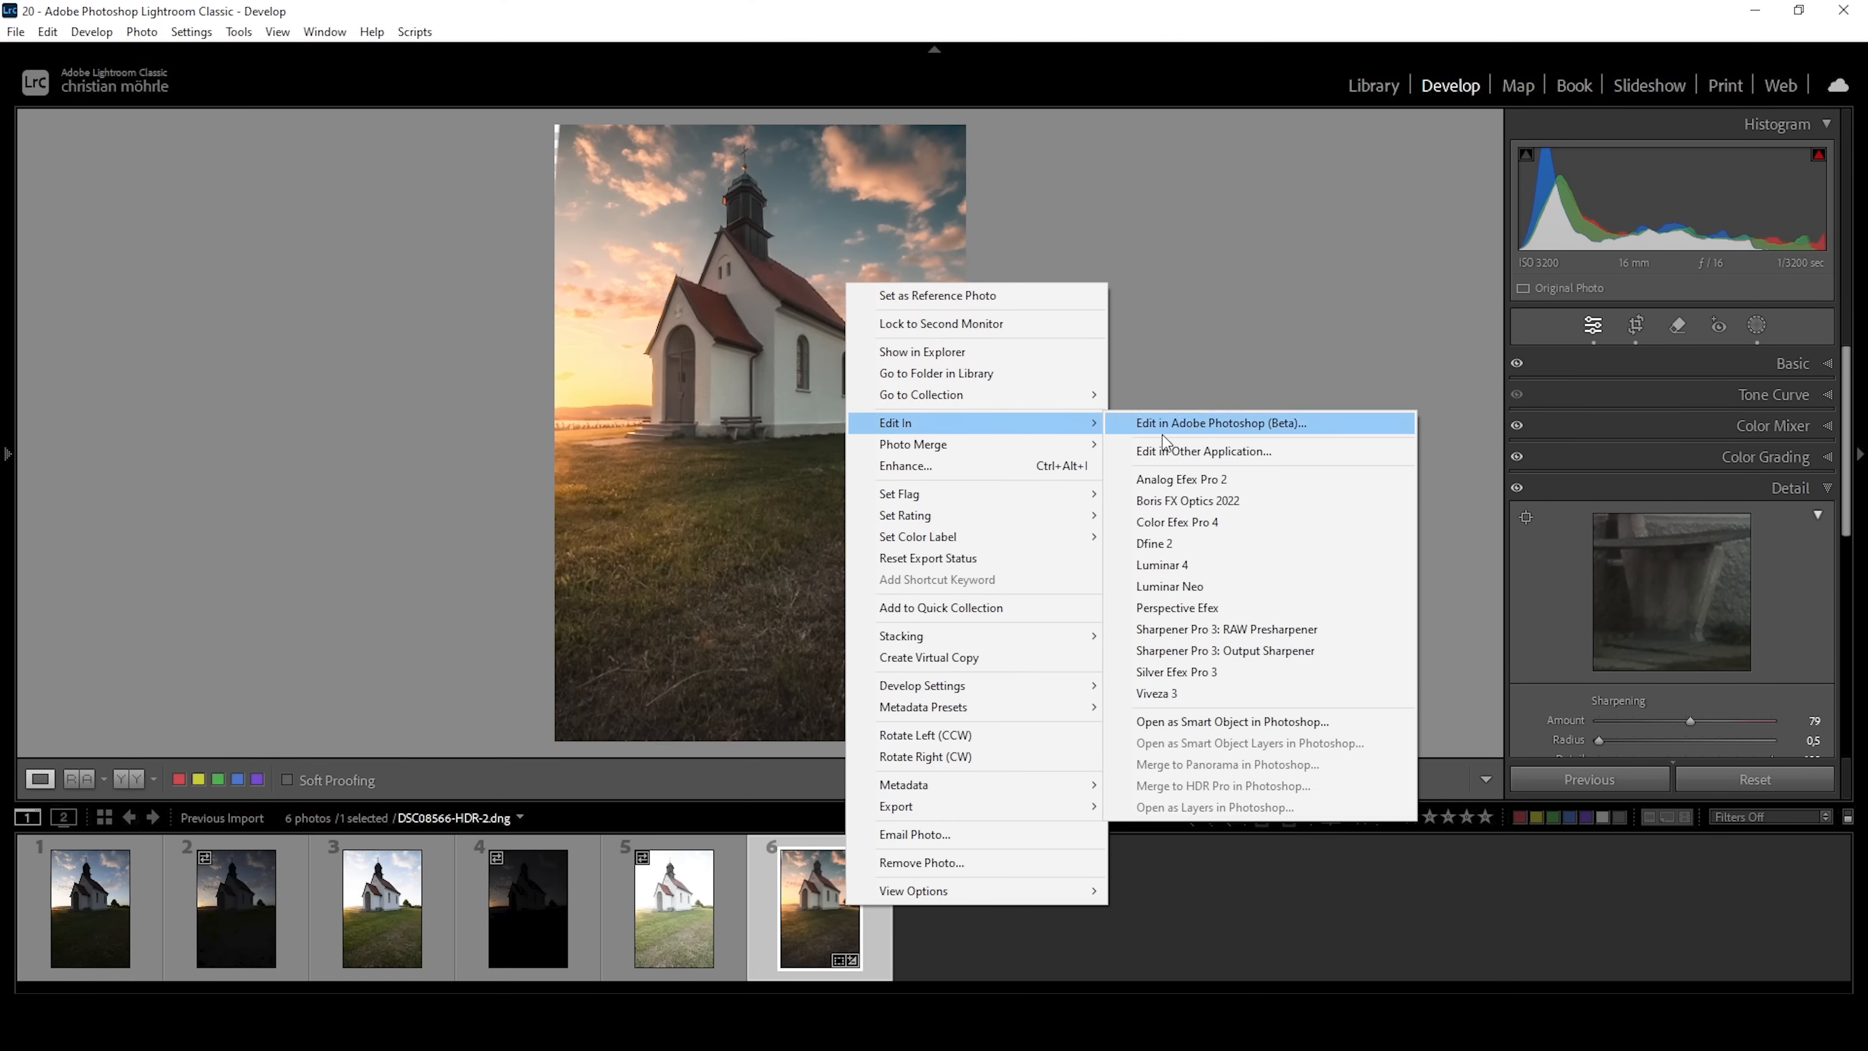
pyautogui.click(1226, 724)
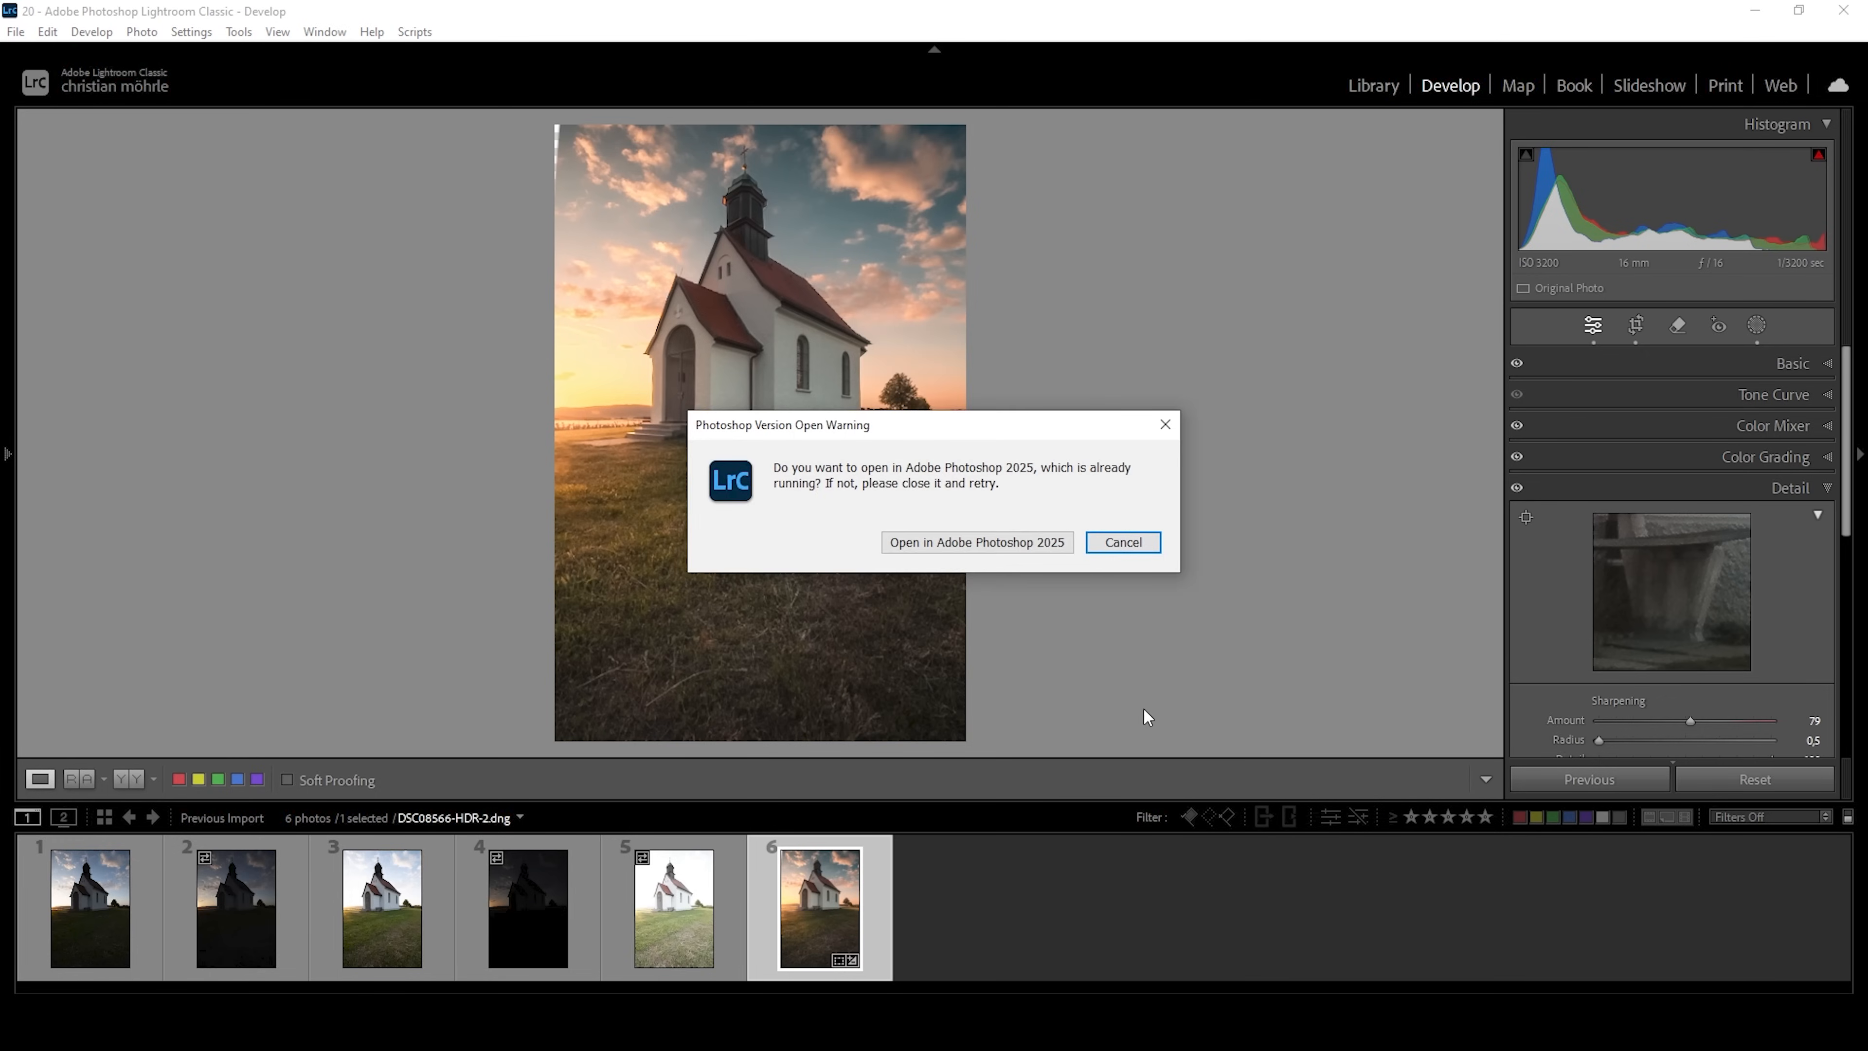
pyautogui.click(1041, 548)
pyautogui.click(1041, 553)
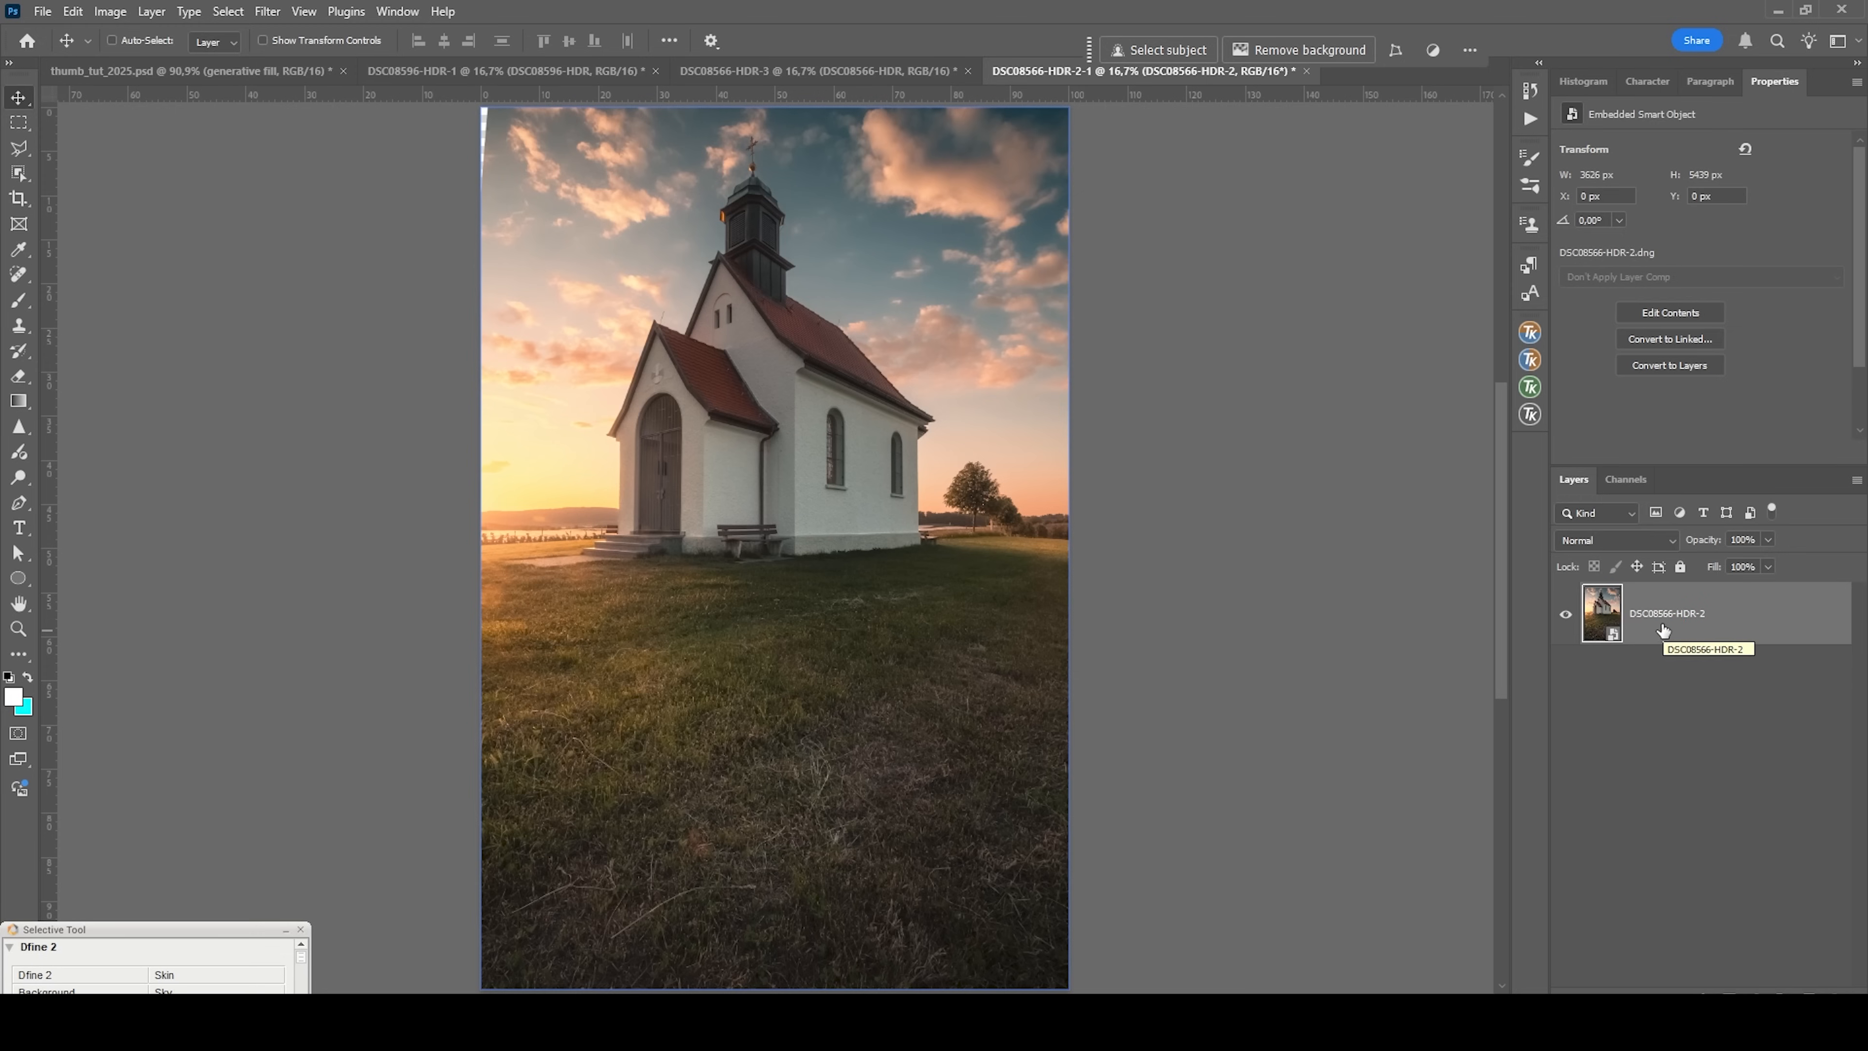
# Duplicate the DSC08566-HDR-2 Smart Object layer and rasterize the copy.
pyautogui.hotkey('ctrl', 'j')
pyautogui.rightClick(1660, 630)
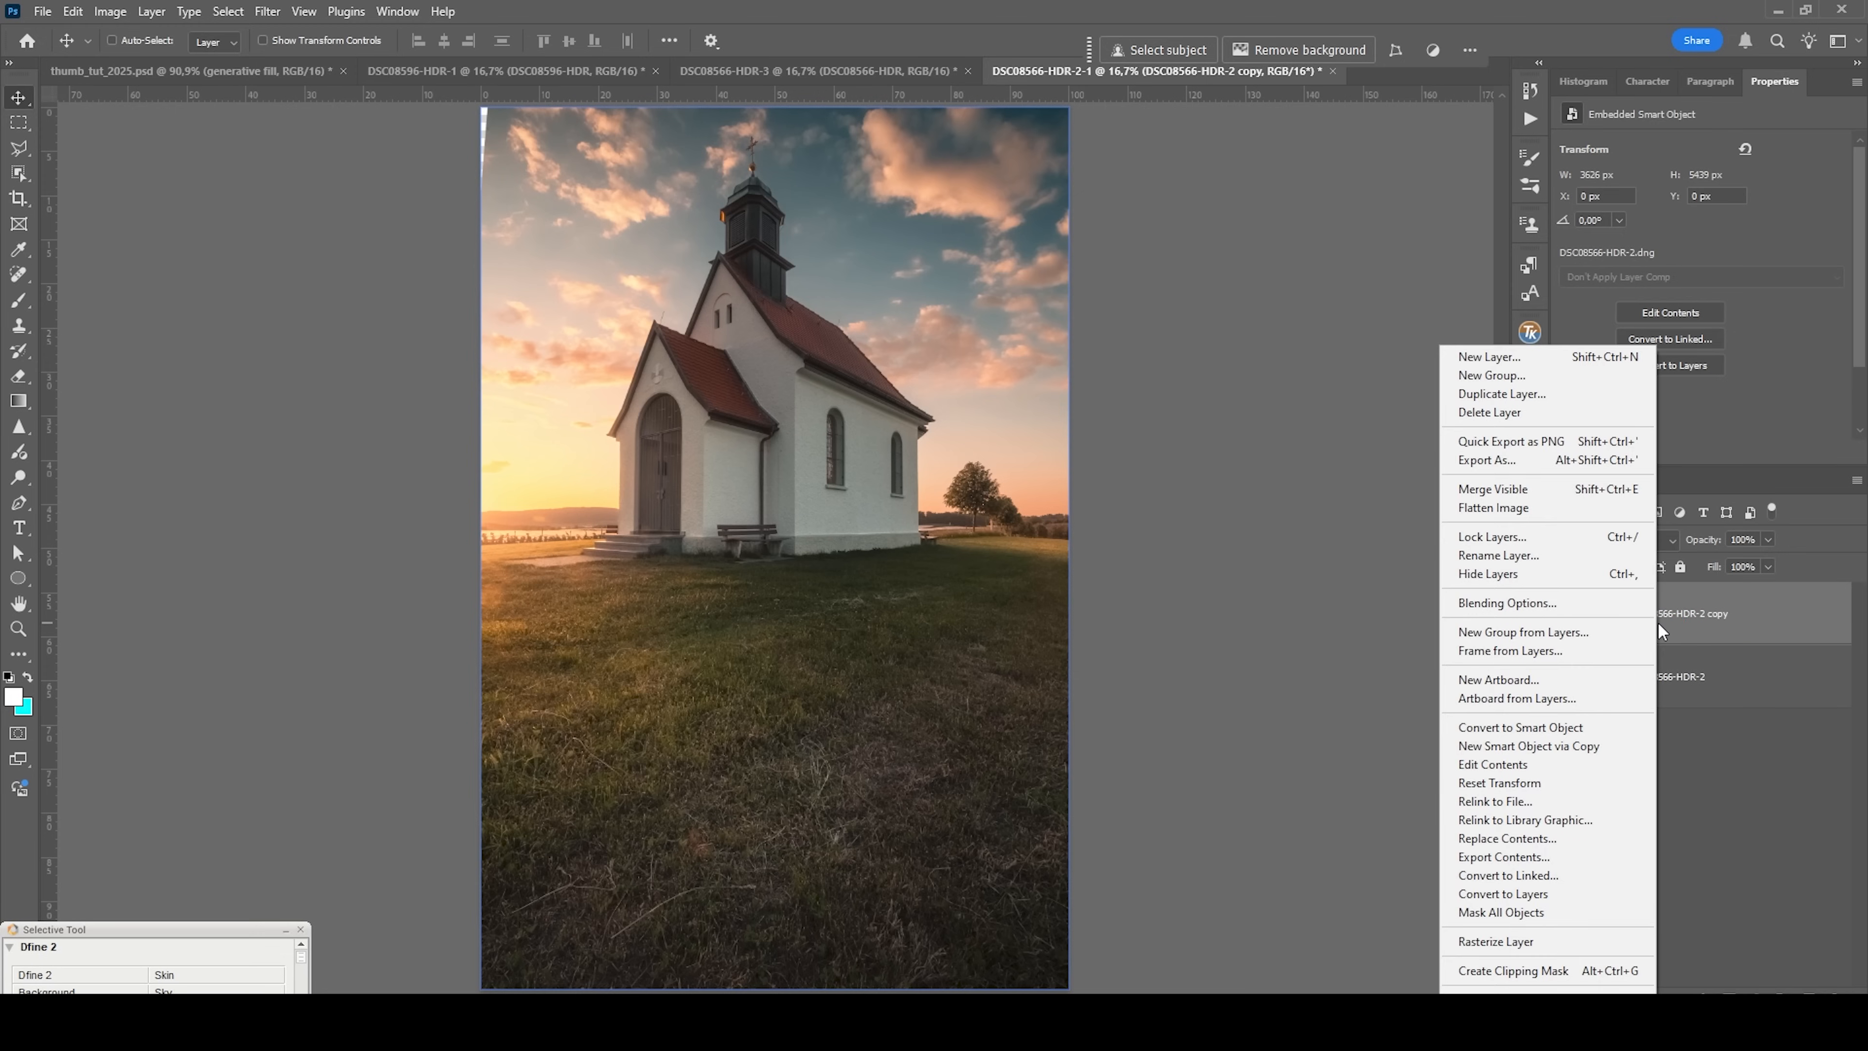
pyautogui.click(1508, 942)
# Outline the empty wedge in the upper-left corner of the photo with the Polygonal Lasso.
pyautogui.scroll(1, 485, 328)
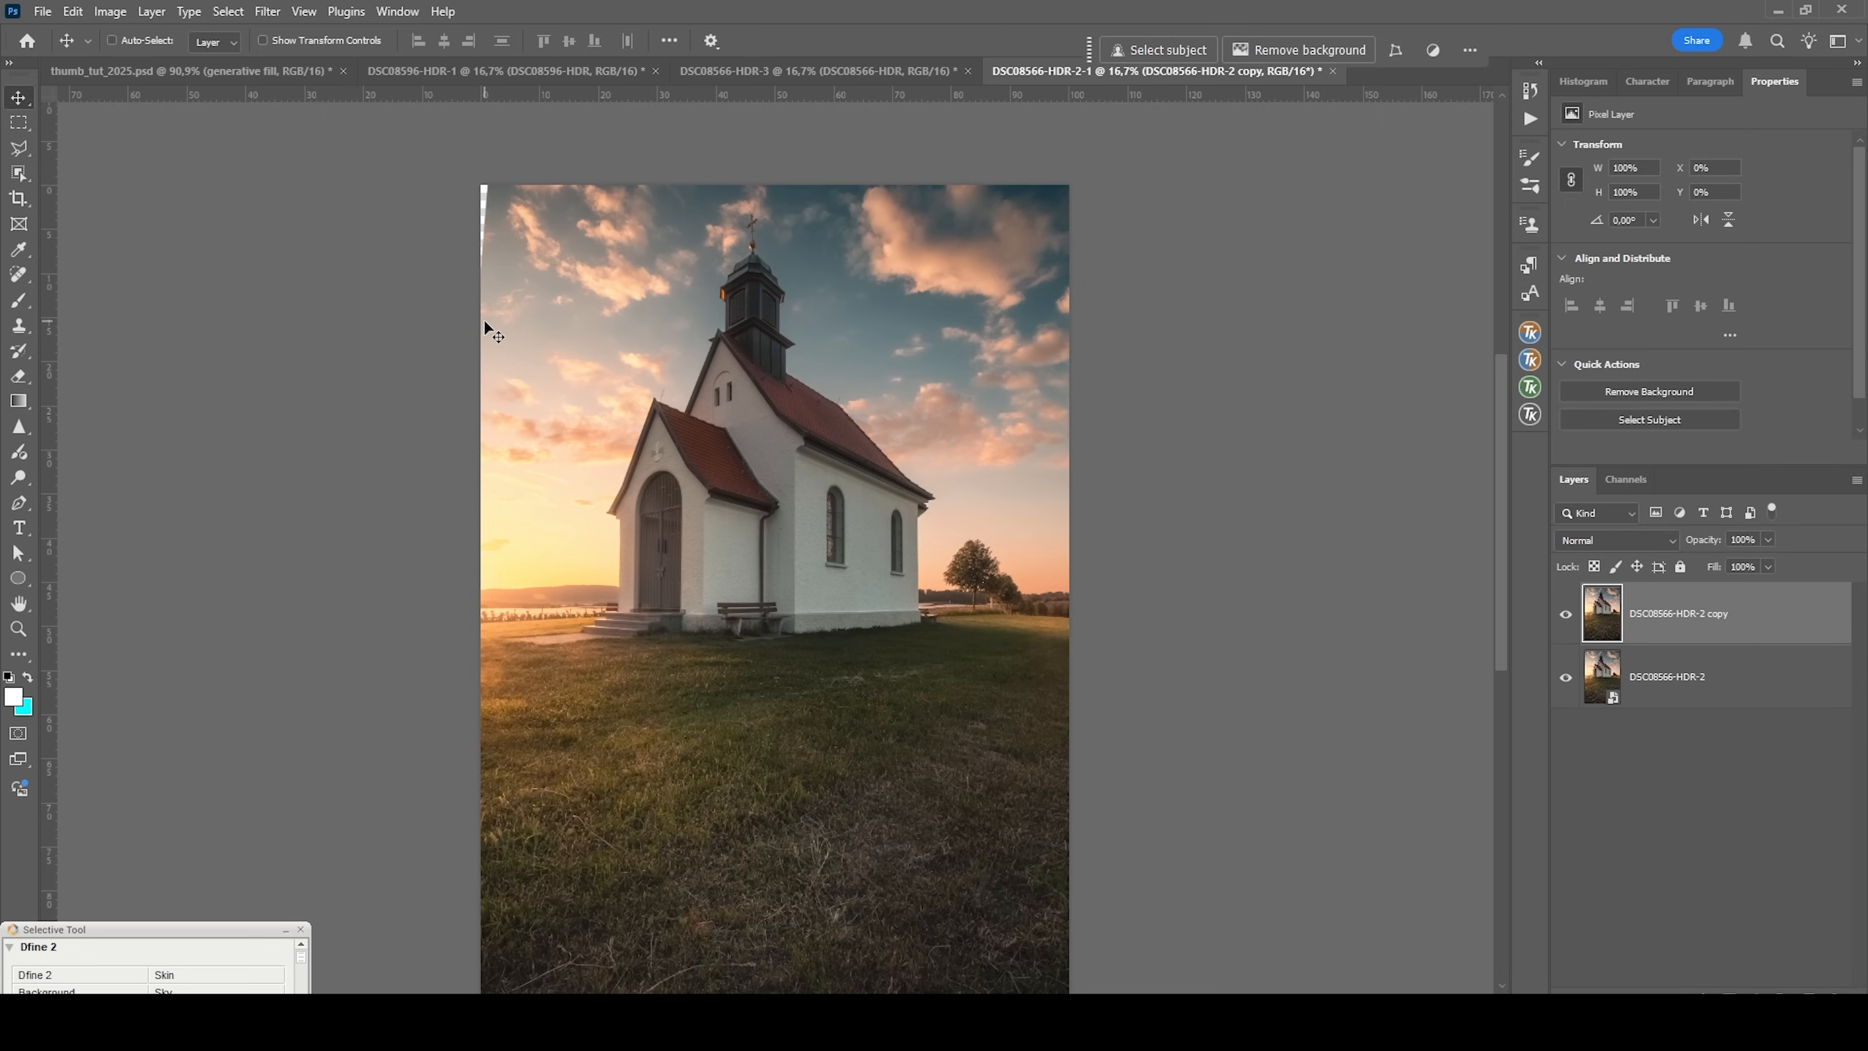
pyautogui.scroll(4, 485, 328)
pyautogui.scroll(1, 340, 215)
pyautogui.scroll(1, 339, 215)
pyautogui.click(18, 147)
pyautogui.click(371, 218)
pyautogui.click(346, 377)
pyautogui.click(335, 212)
pyautogui.click(368, 220)
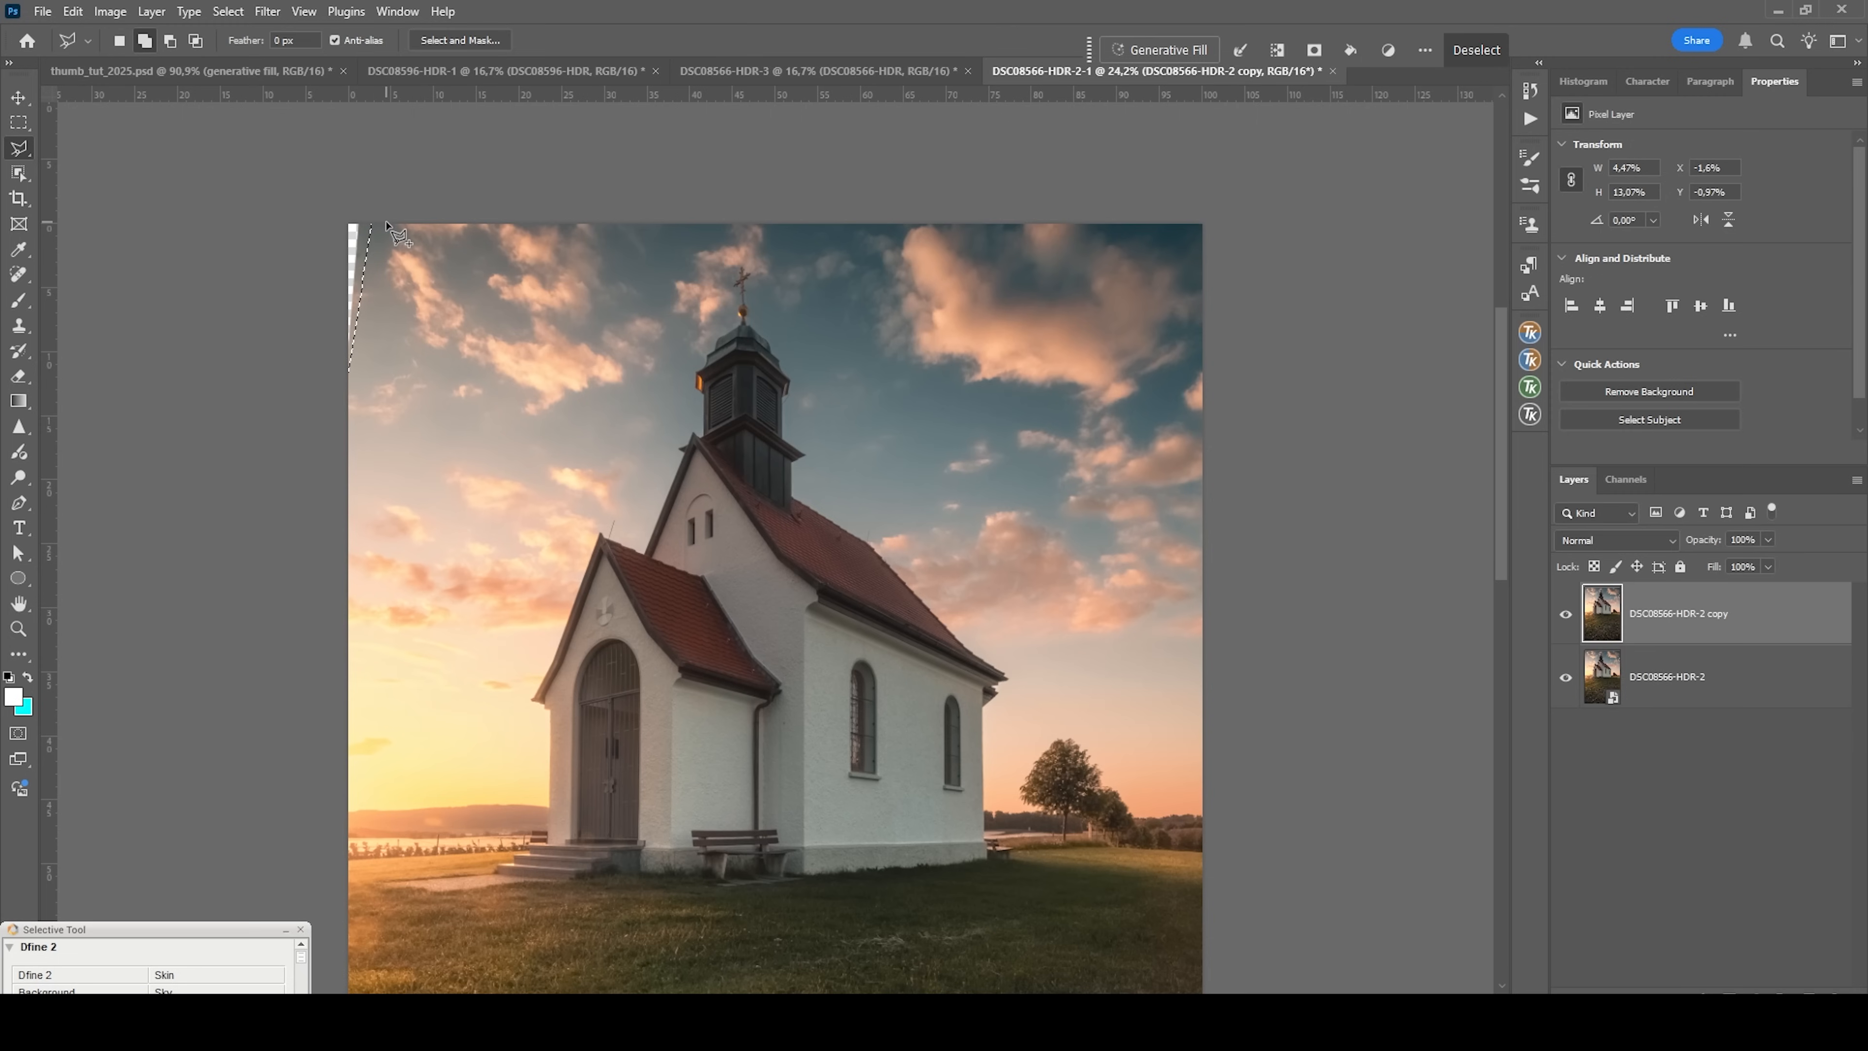
# Fill the selected corner with Content-Aware contents at Normal mode and 100% opacity, and deselect it.
pyautogui.hotkey('shift', 'F5')
pyautogui.click(1158, 245)
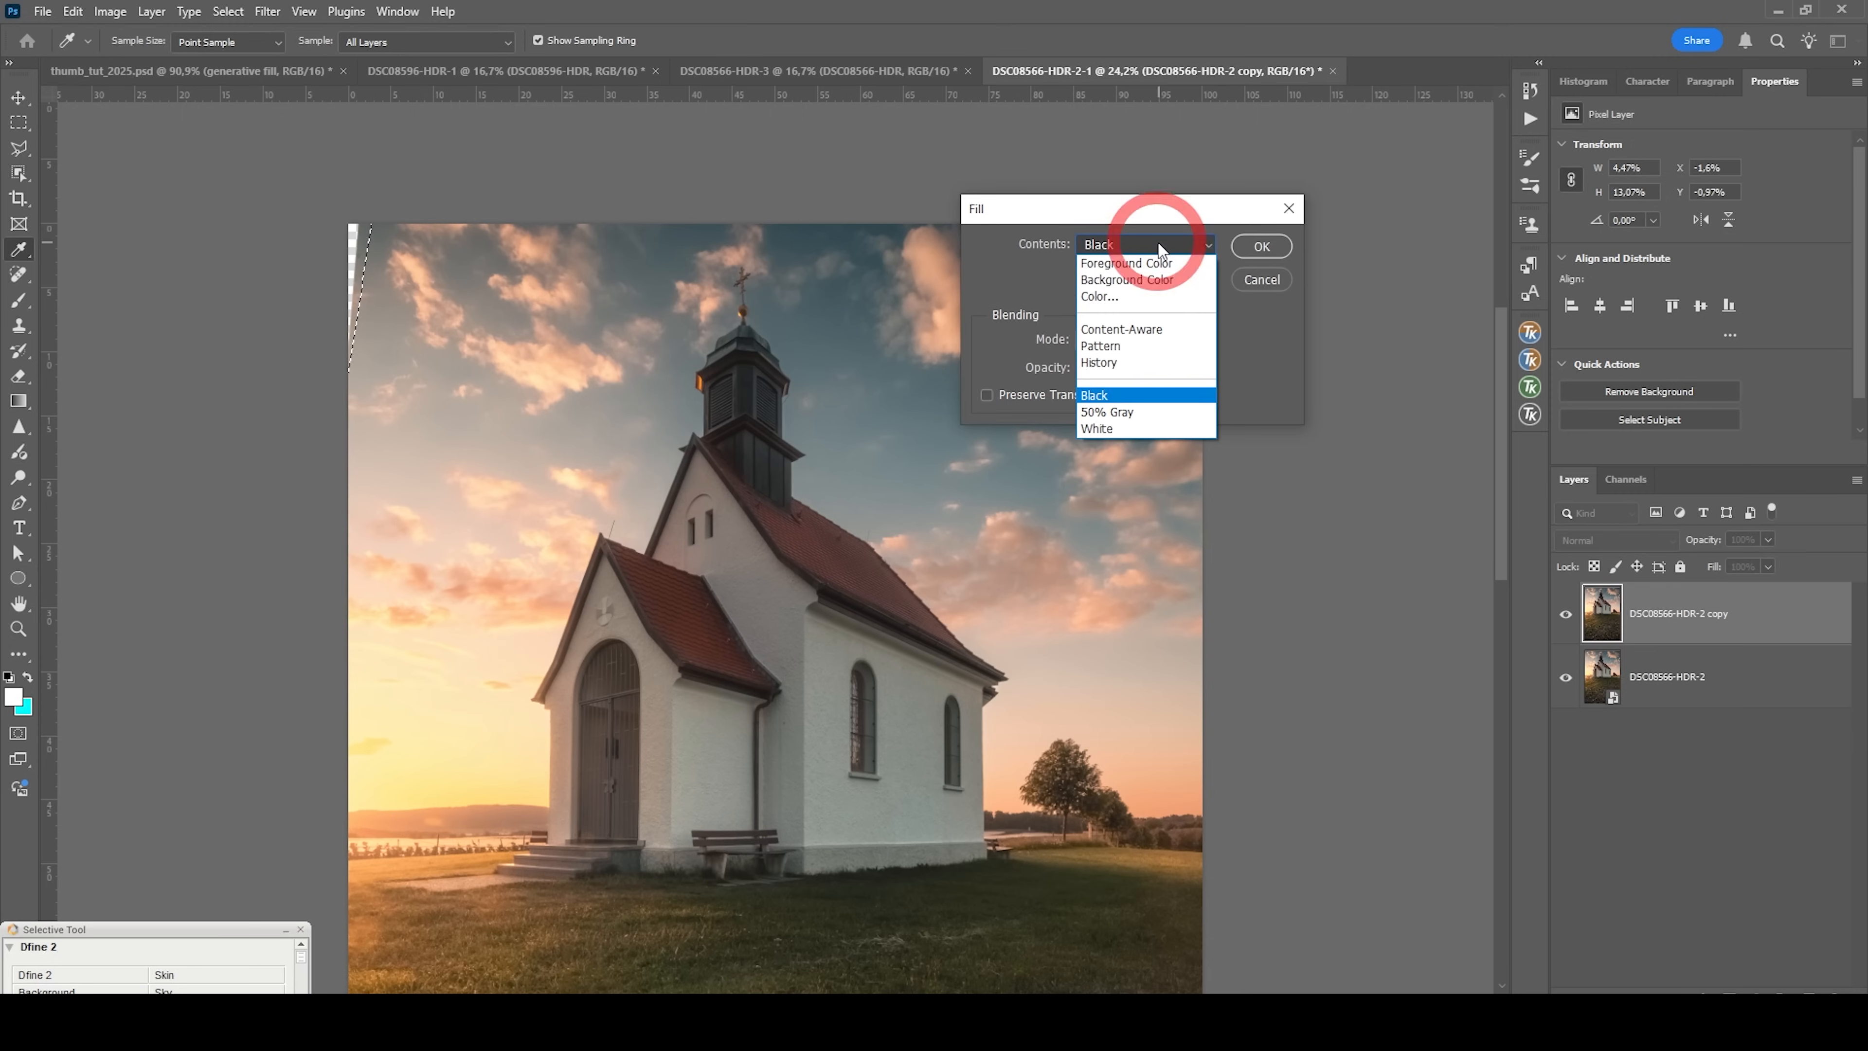
pyautogui.click(1126, 329)
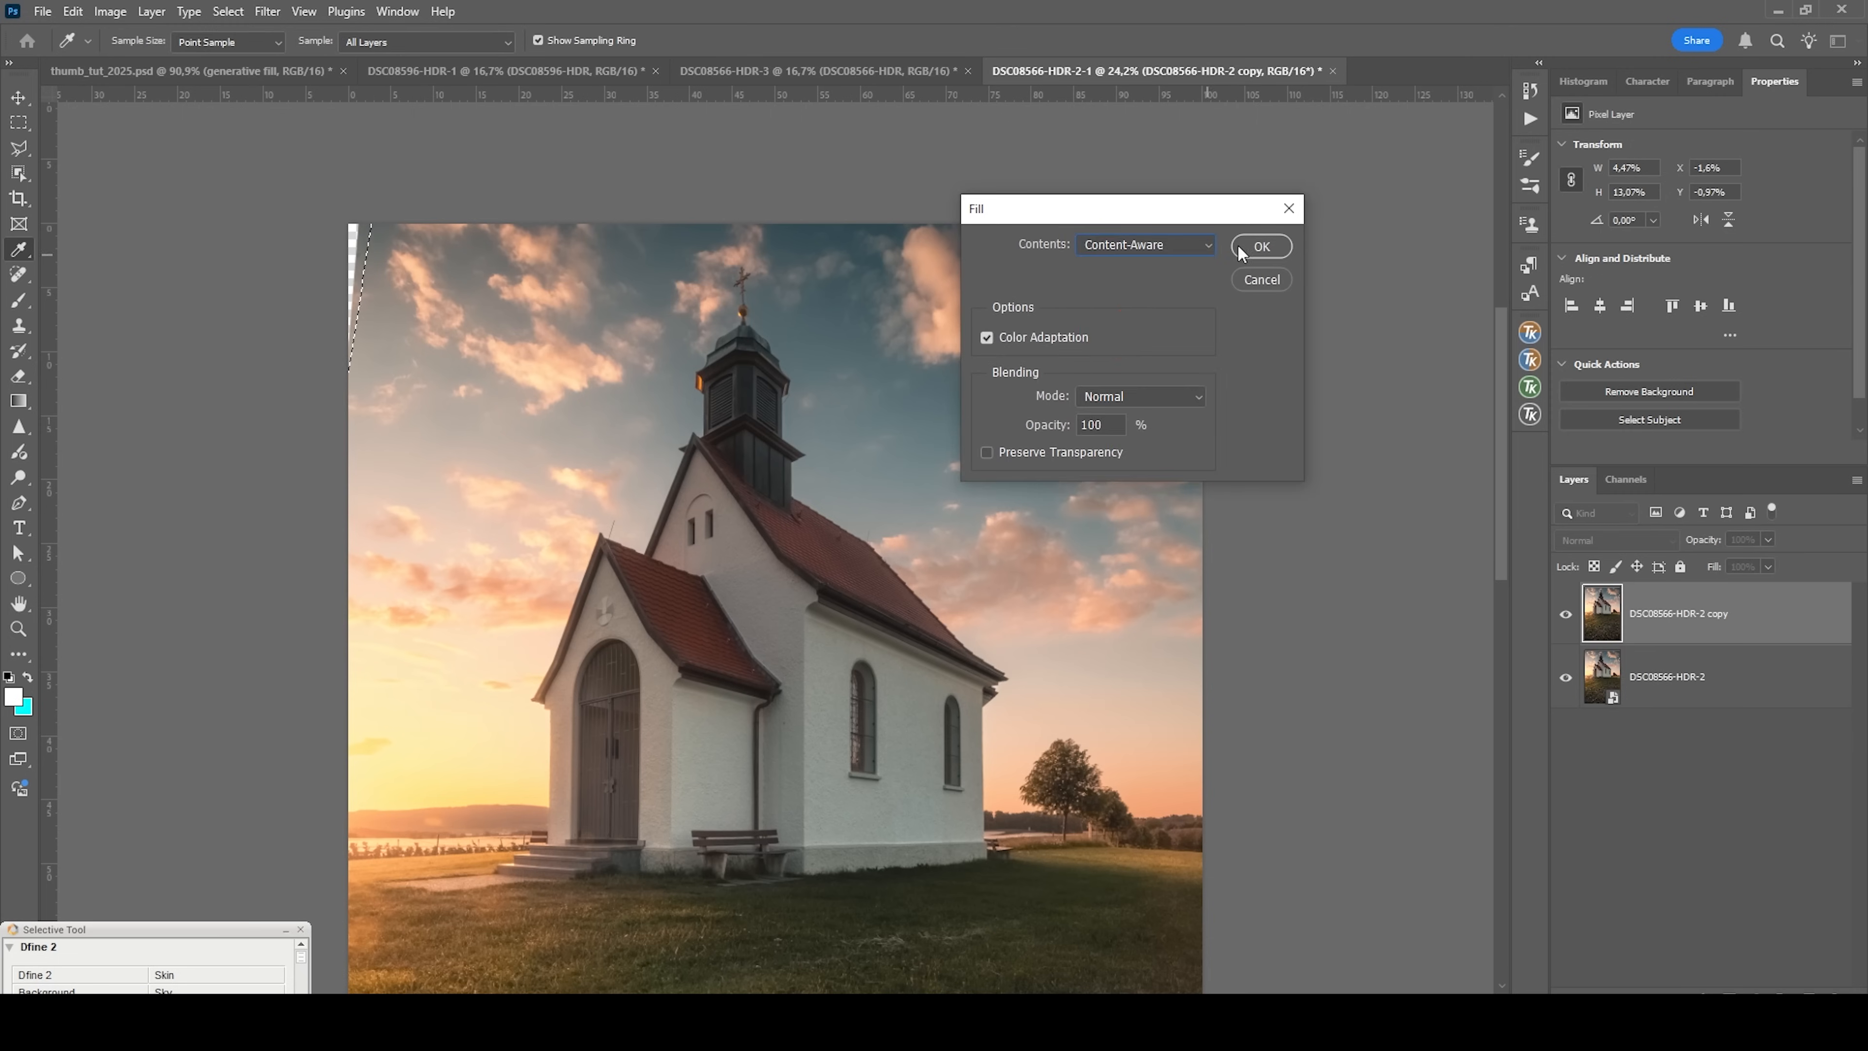
pyautogui.click(1259, 248)
pyautogui.hotkey('ctrl', 'd')
# Remove the lens flare spot on the distant hill beside the church steps with the Spot Healing Brush.
pyautogui.moveTo(474, 834); pyautogui.dragTo(737, 655)
pyautogui.scroll(3, 737, 655)
pyautogui.scroll(-3, 737, 655)
pyautogui.scroll(6, 738, 655)
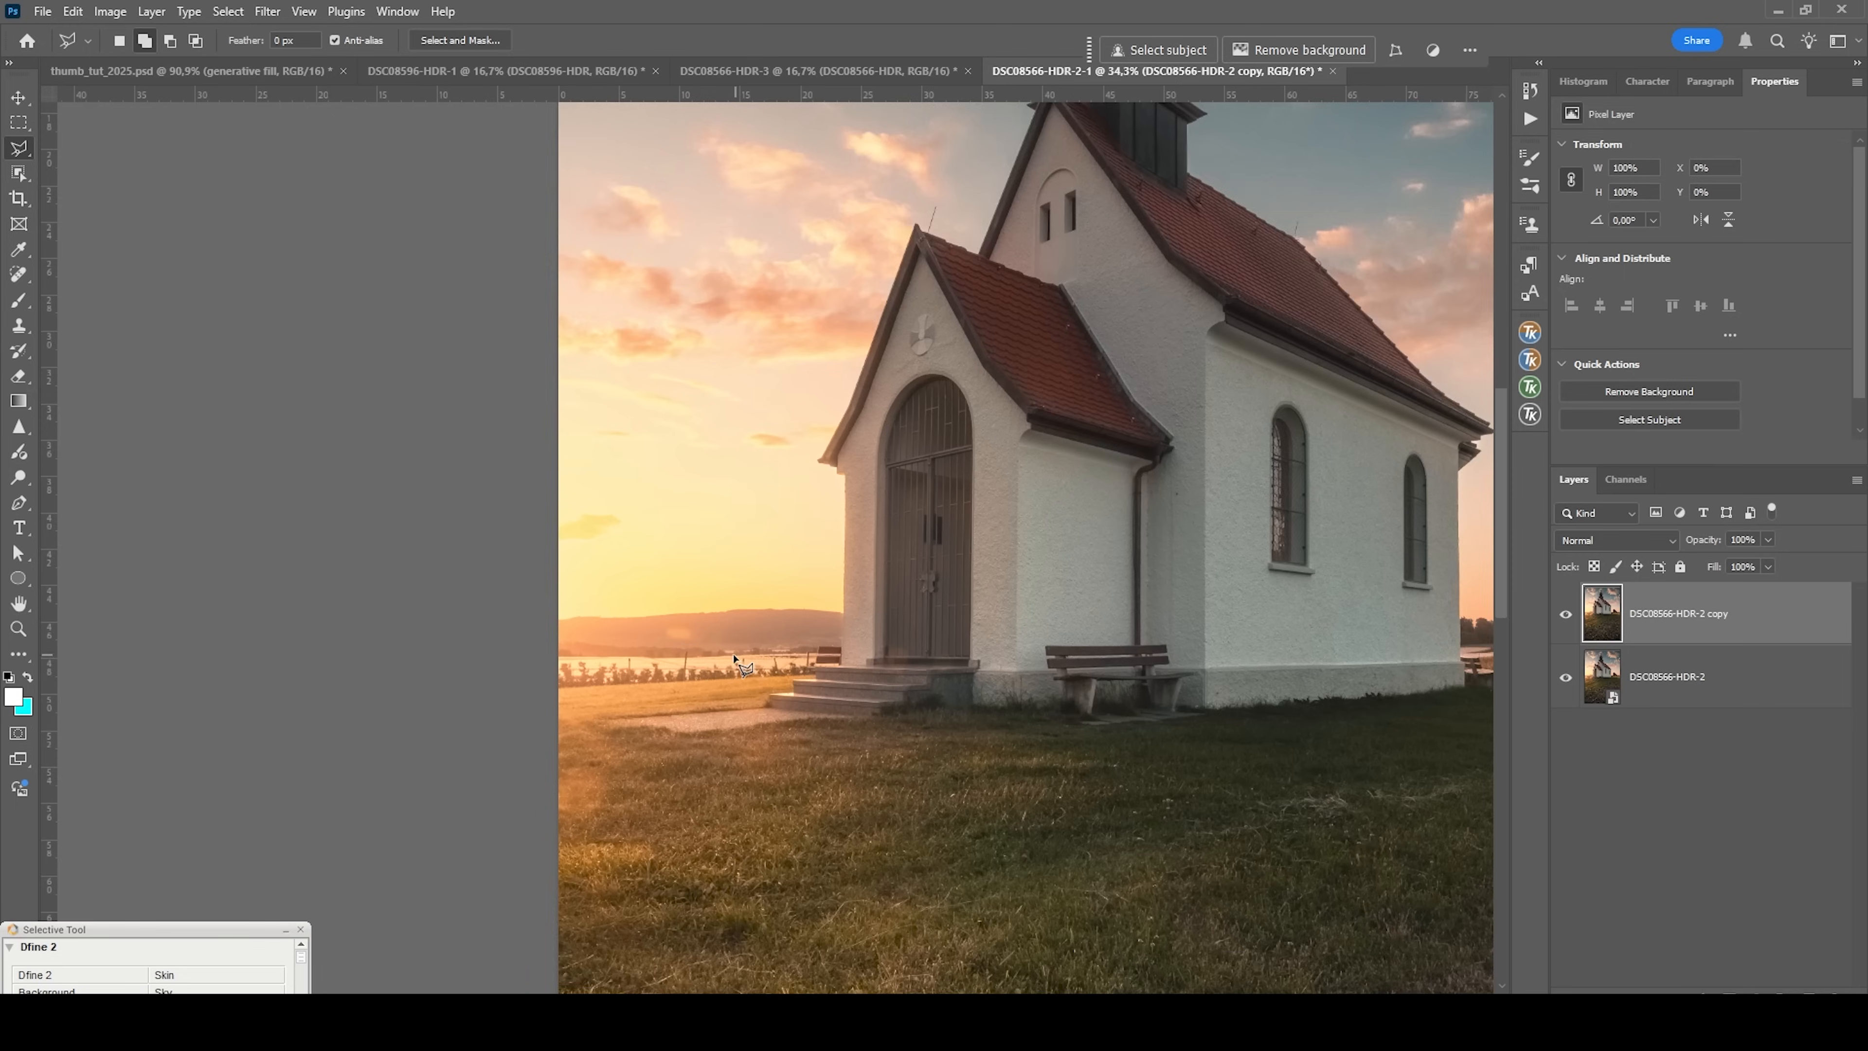
pyautogui.click(18, 274)
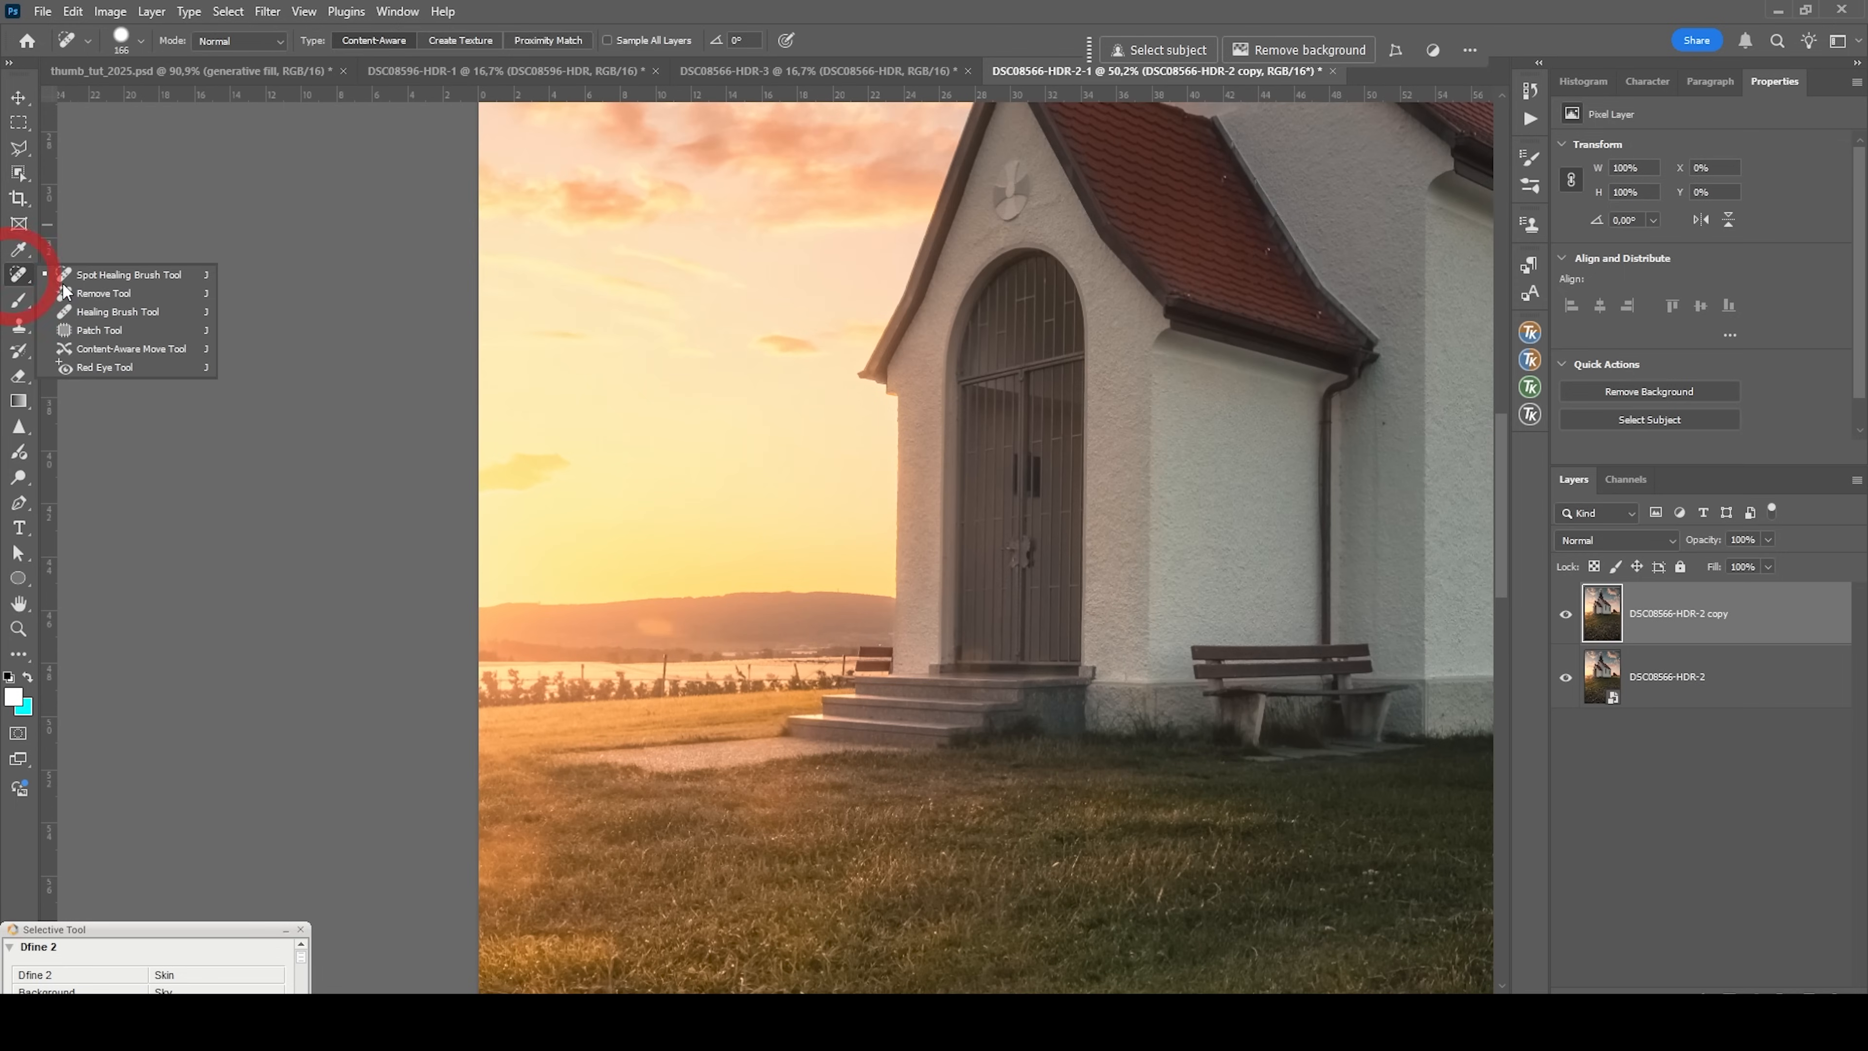
pyautogui.click(90, 288)
pyautogui.click(90, 269)
pyautogui.moveTo(670, 637)
pyautogui.mouseDown()
pyautogui.moveTo(637, 623)
pyautogui.moveTo(664, 623)
pyautogui.mouseUp()
# Heal the remaining bright flare spots in the grass in front of the church.
pyautogui.scroll(-4, 743, 685)
pyautogui.moveTo(578, 708); pyautogui.dragTo(614, 711)
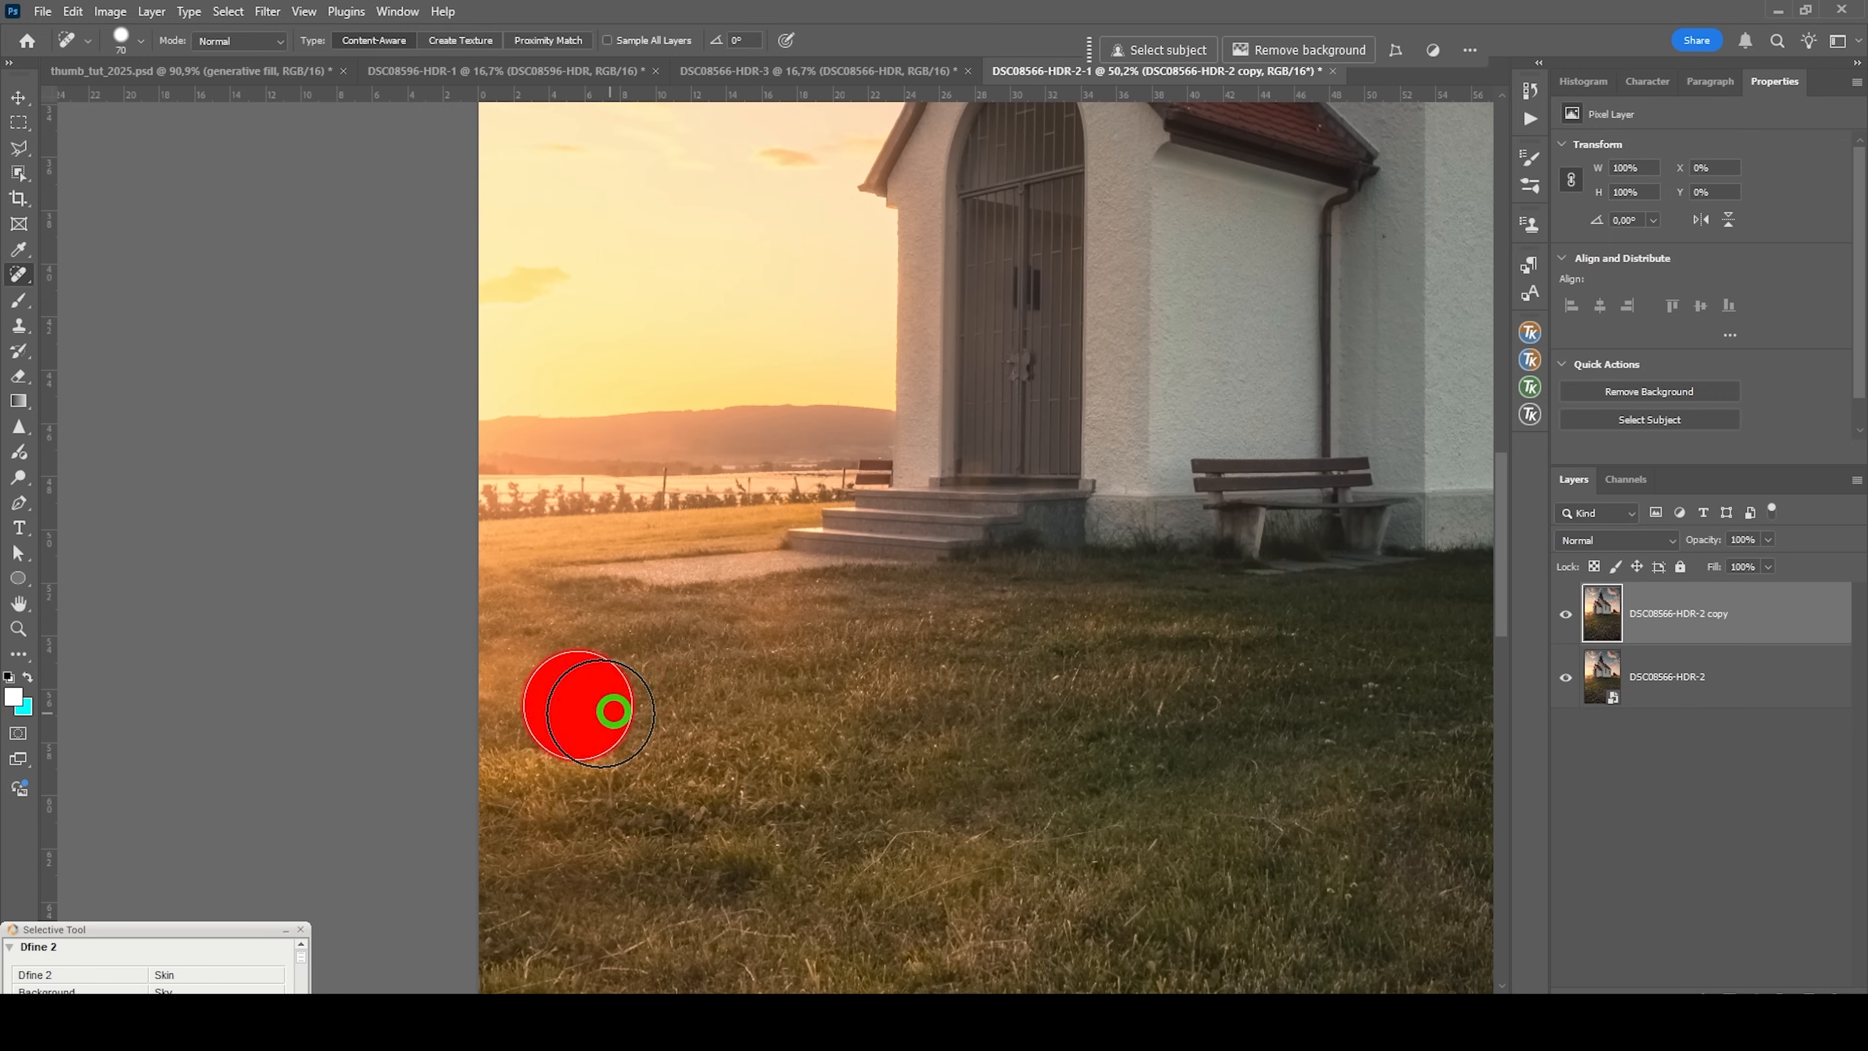
pyautogui.click(505, 683)
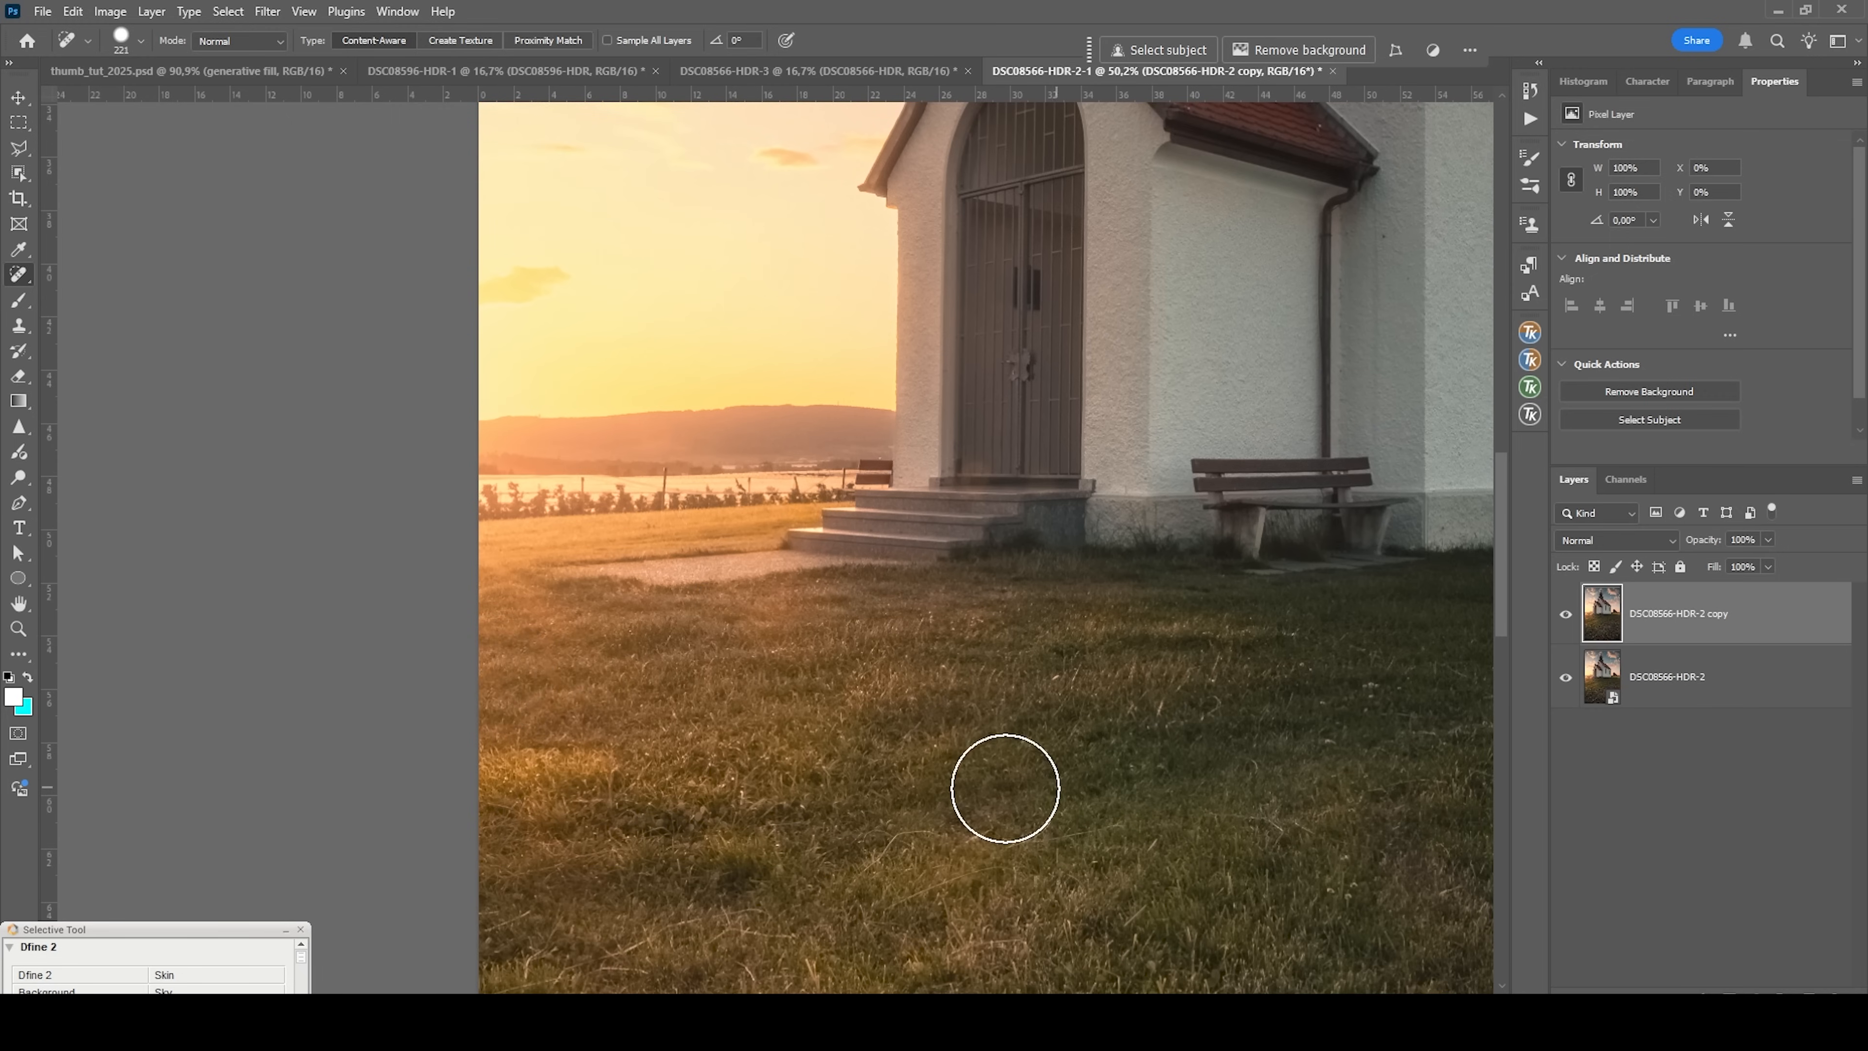
pyautogui.scroll(-2, 800, 755)
pyautogui.scroll(-2, 800, 755)
pyautogui.scroll(6, 846, 775)
pyautogui.moveTo(778, 777)
pyautogui.mouseDown()
pyautogui.moveTo(680, 751)
pyautogui.moveTo(1063, 688)
pyautogui.moveTo(1103, 700)
pyautogui.mouseUp()
pyautogui.scroll(-5, 1097, 776)
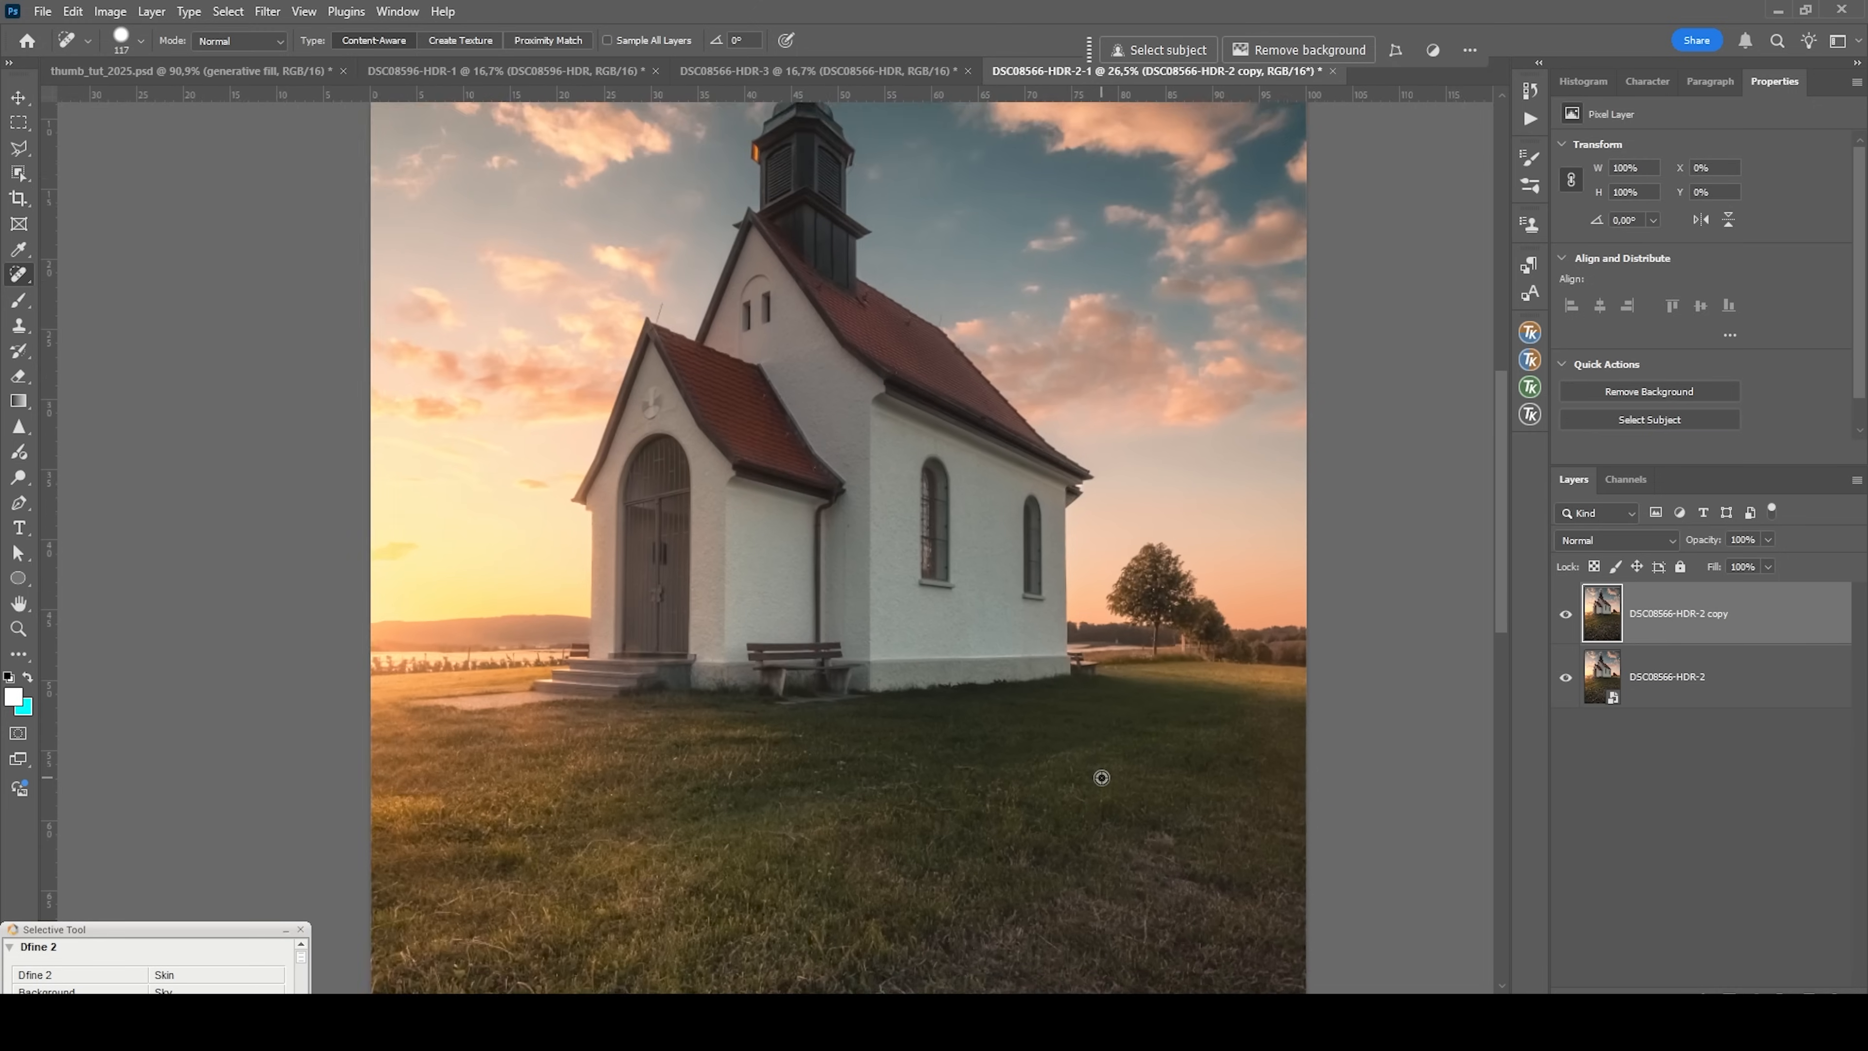
pyautogui.scroll(-1, 1101, 778)
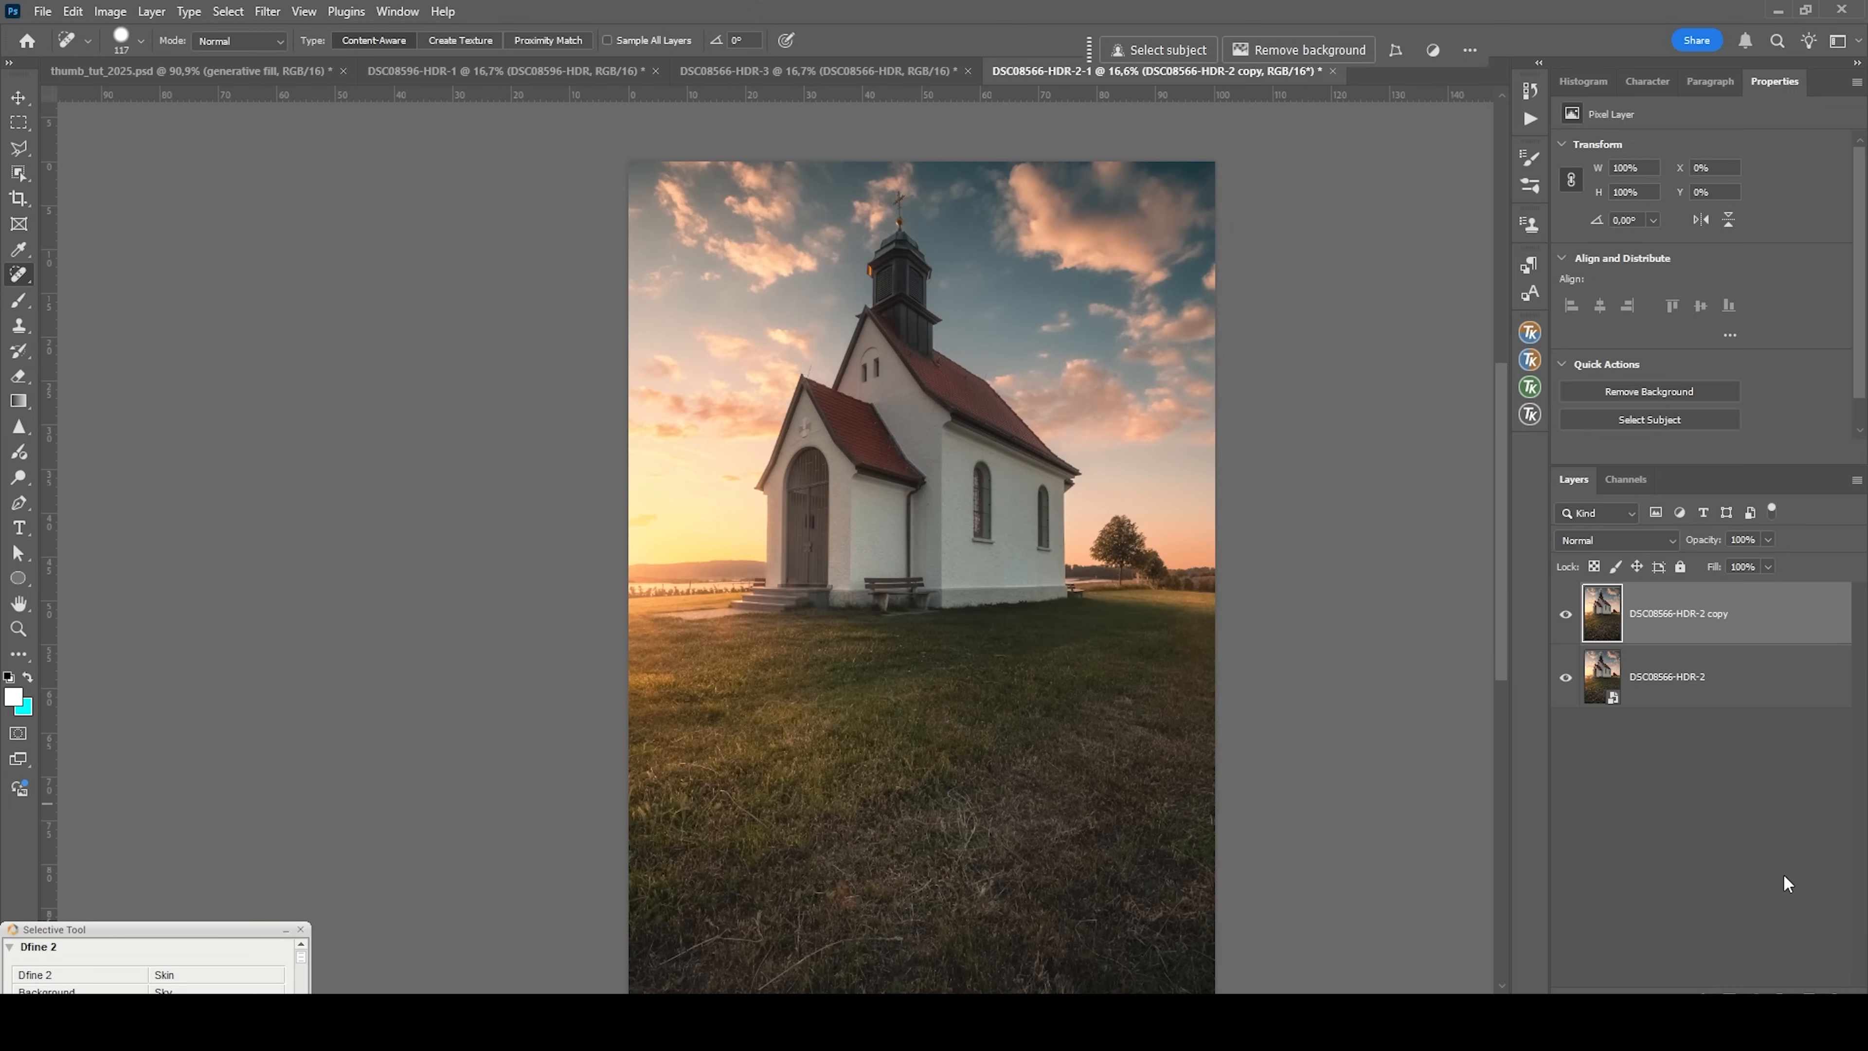
# Add a new empty layer above the healed copy and set its blend mode to Hard Light.
pyautogui.hotkey('ctrl', 'shift', 'alt', 'n')
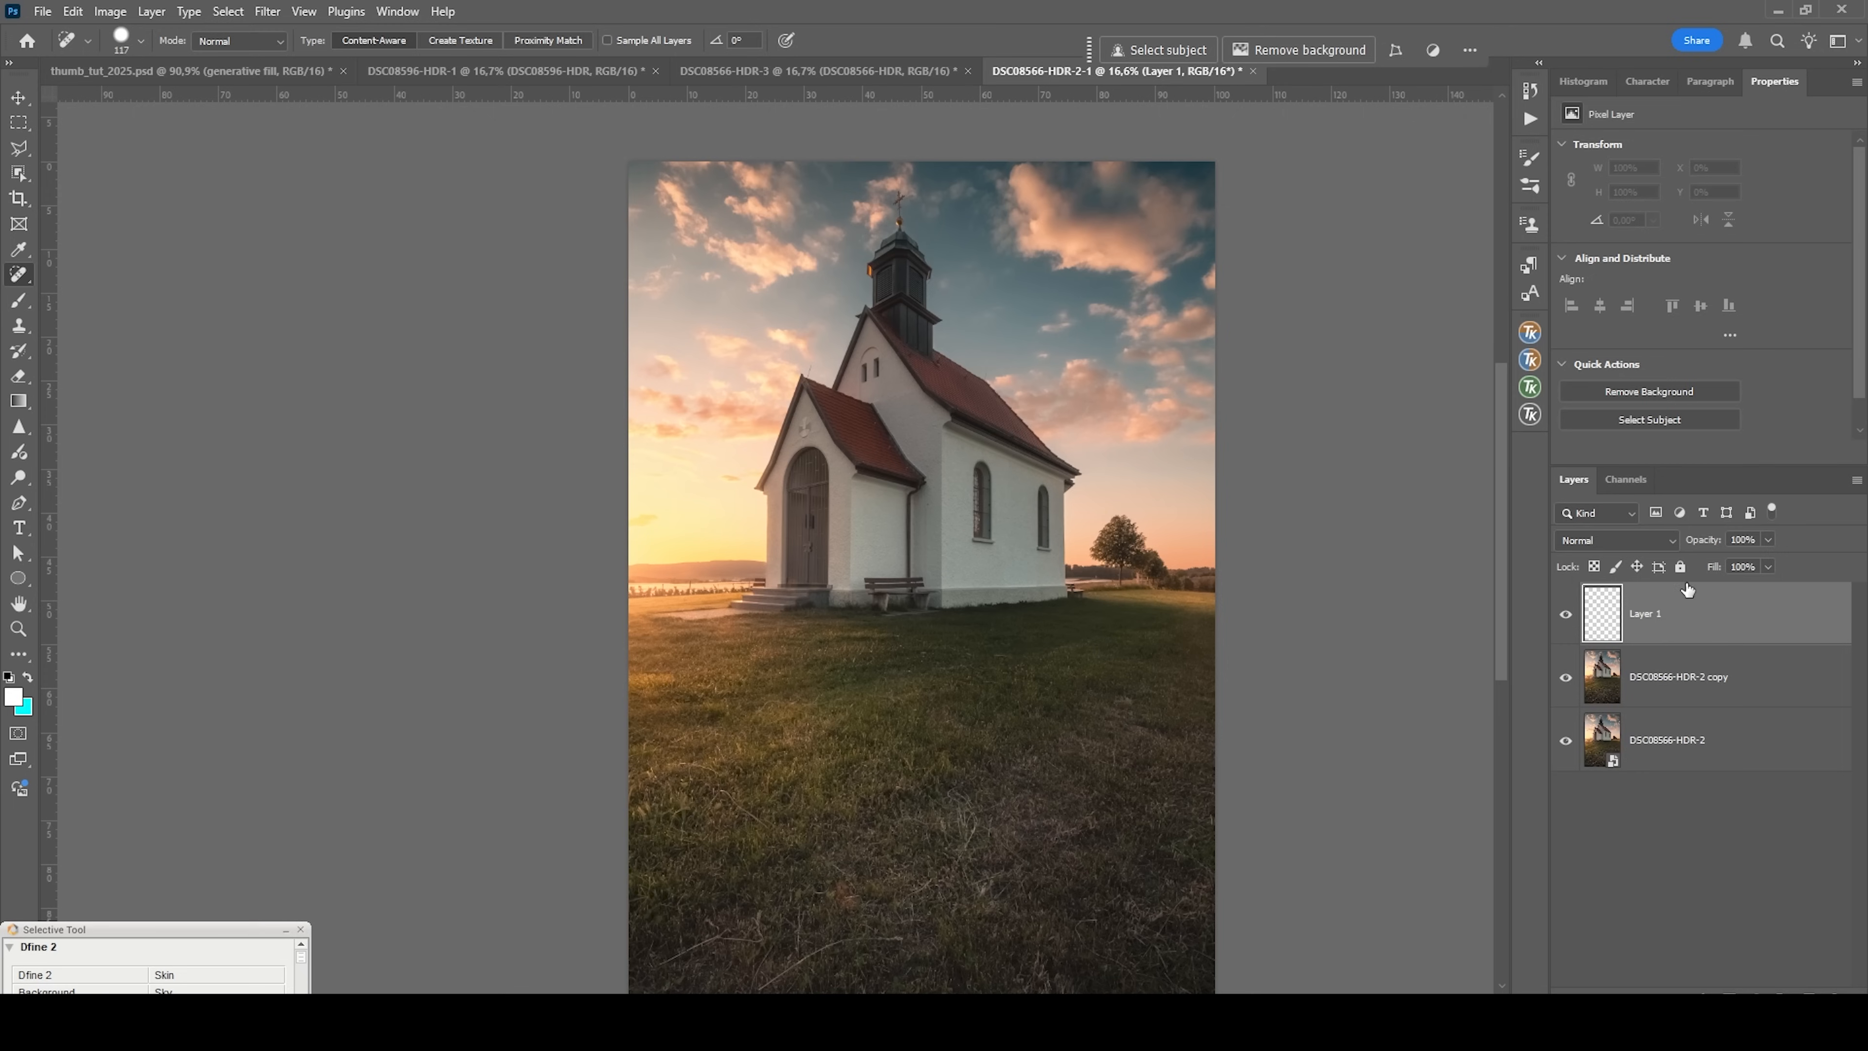
pyautogui.click(1582, 539)
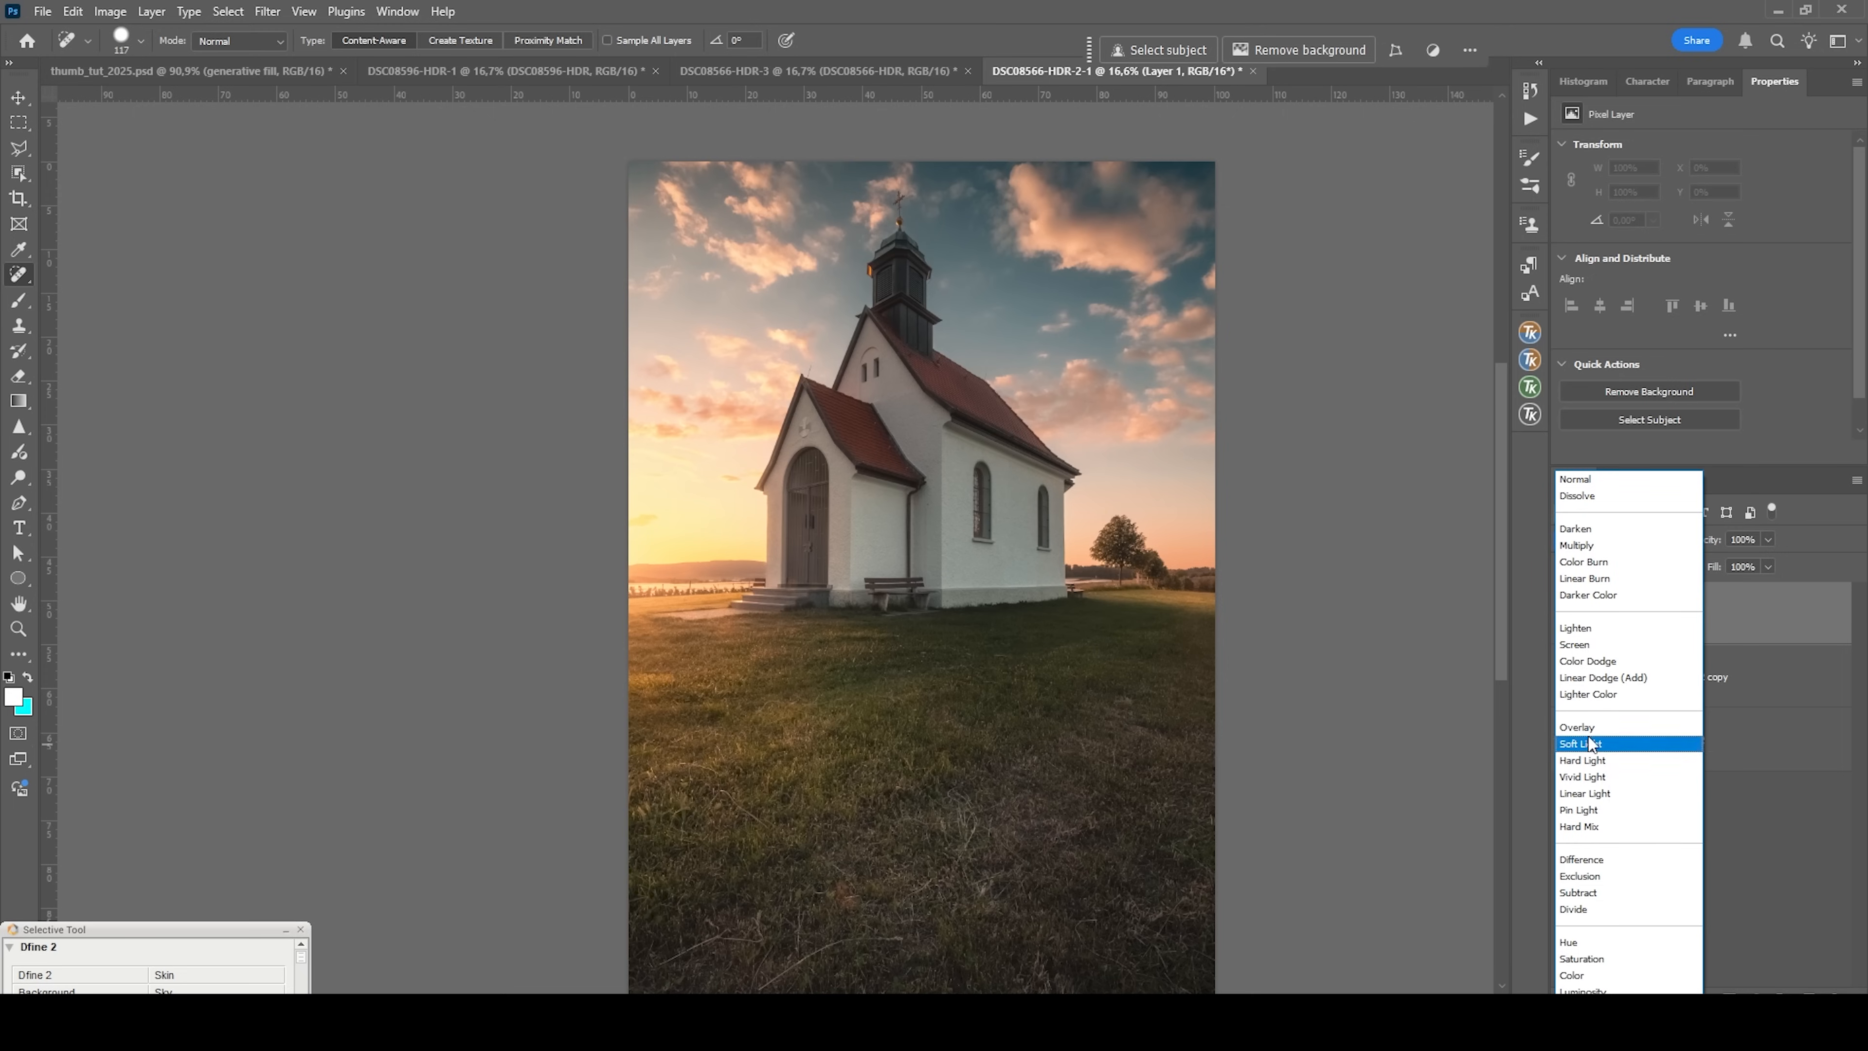
pyautogui.click(1602, 761)
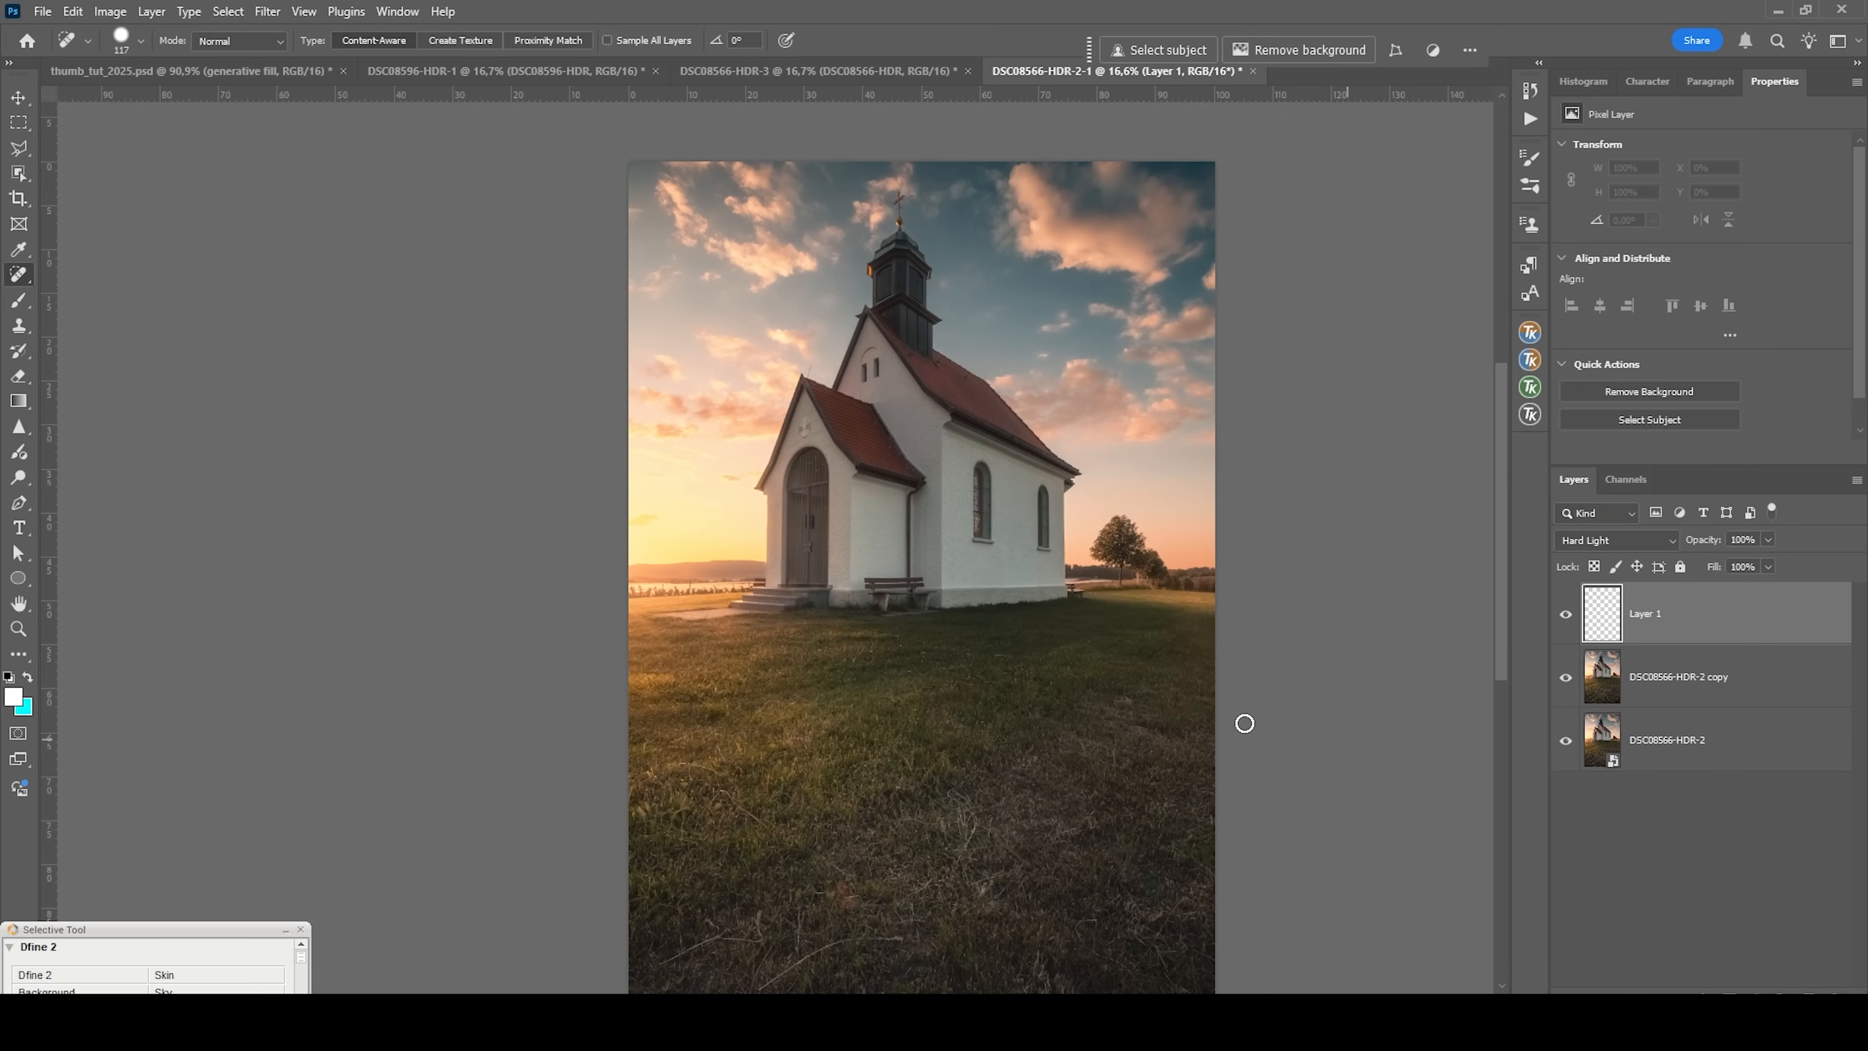
# Set the Brush to 11% opacity, enlarge it, and sample pale yellow from the sunset sky beside the porch.
pyautogui.press('b')
pyautogui.press('j')
pyautogui.moveTo(671, 496); pyautogui.dragTo(730, 508)
pyautogui.press('b')
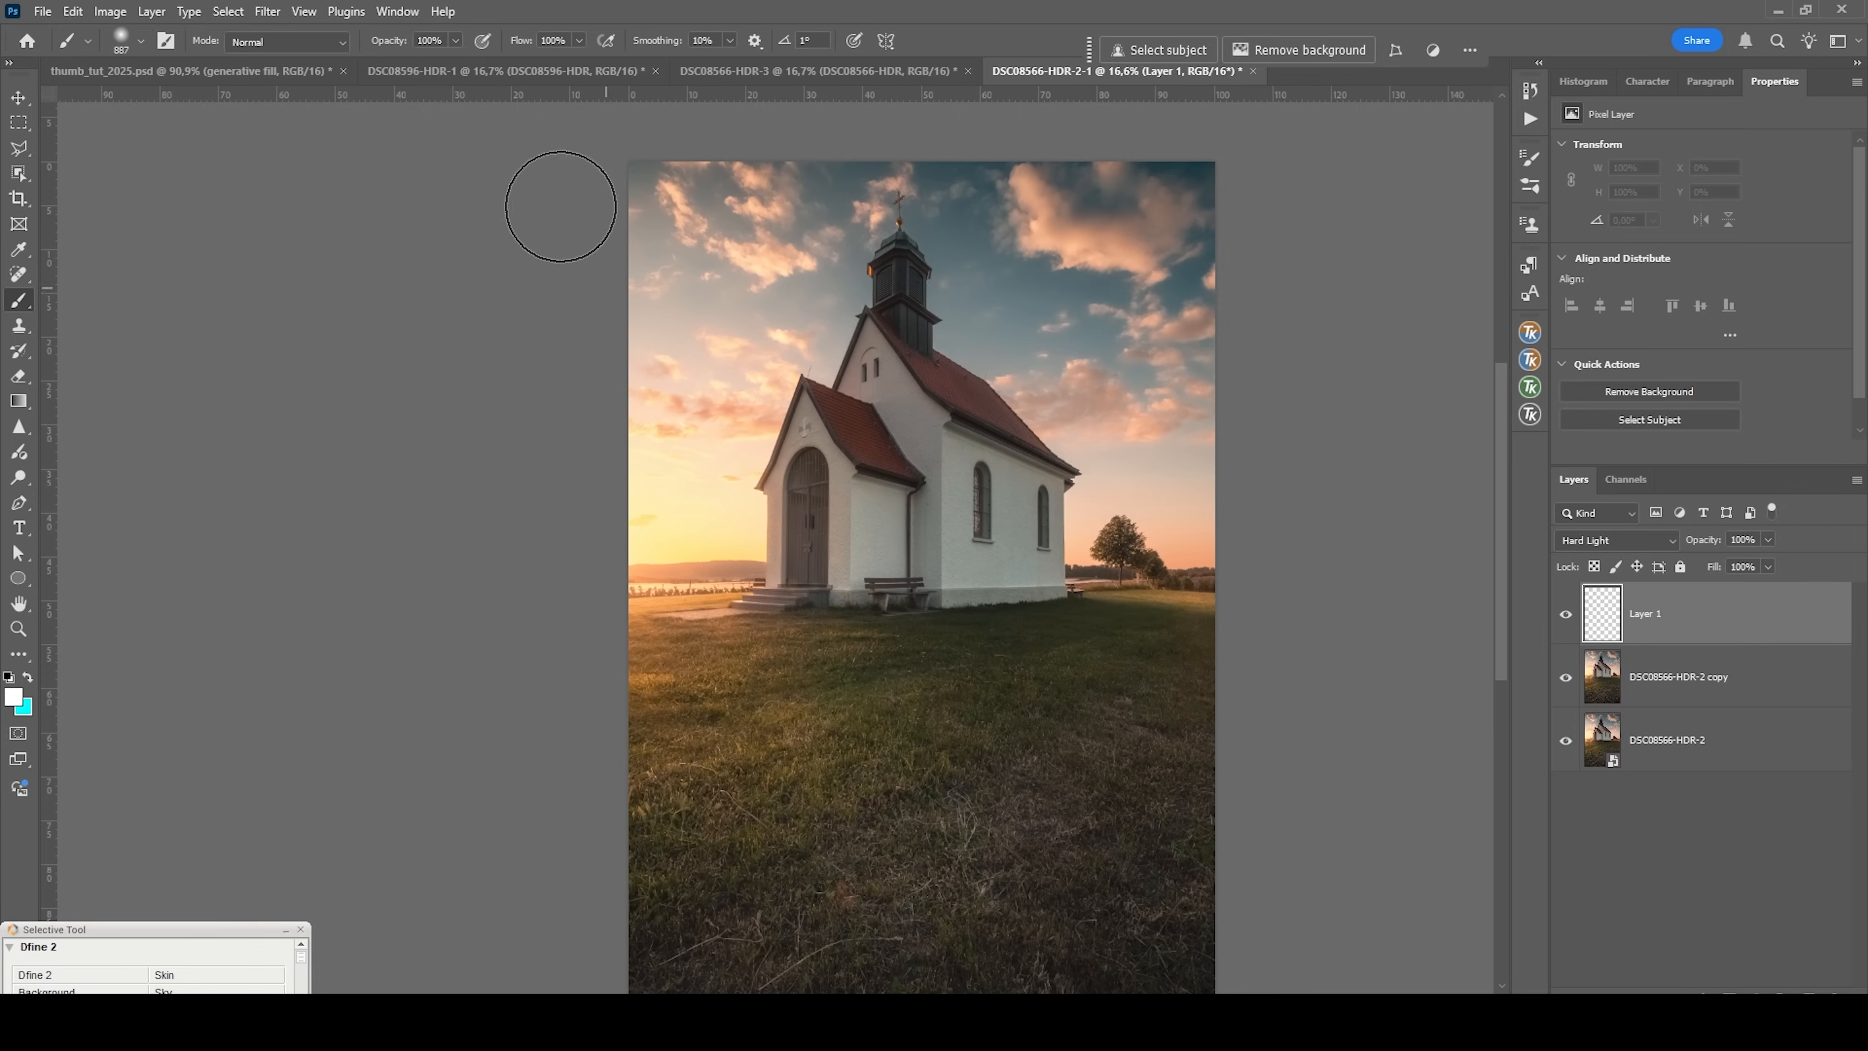
pyautogui.click(455, 40)
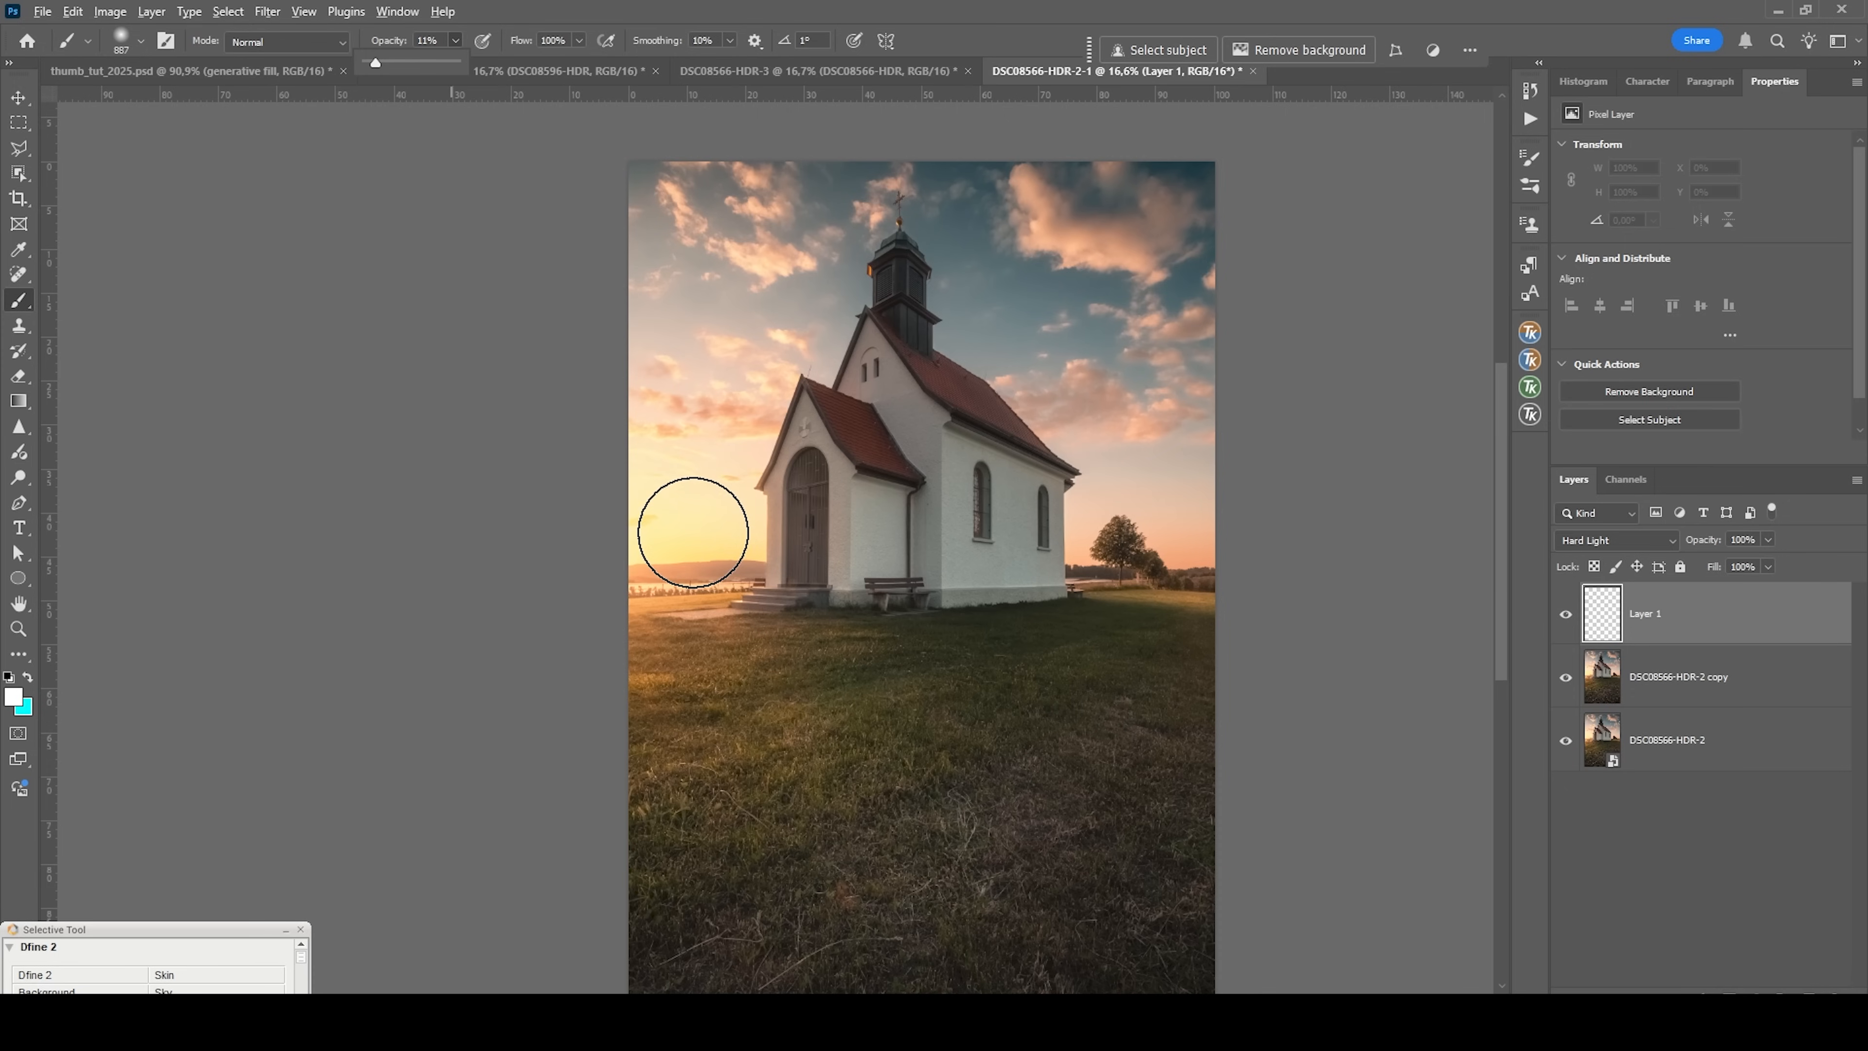
pyautogui.keyDown('alt'); pyautogui.click(691, 536); pyautogui.keyUp('alt')
pyautogui.moveTo(683, 561); pyautogui.dragTo(726, 566)
pyautogui.click(719, 565)
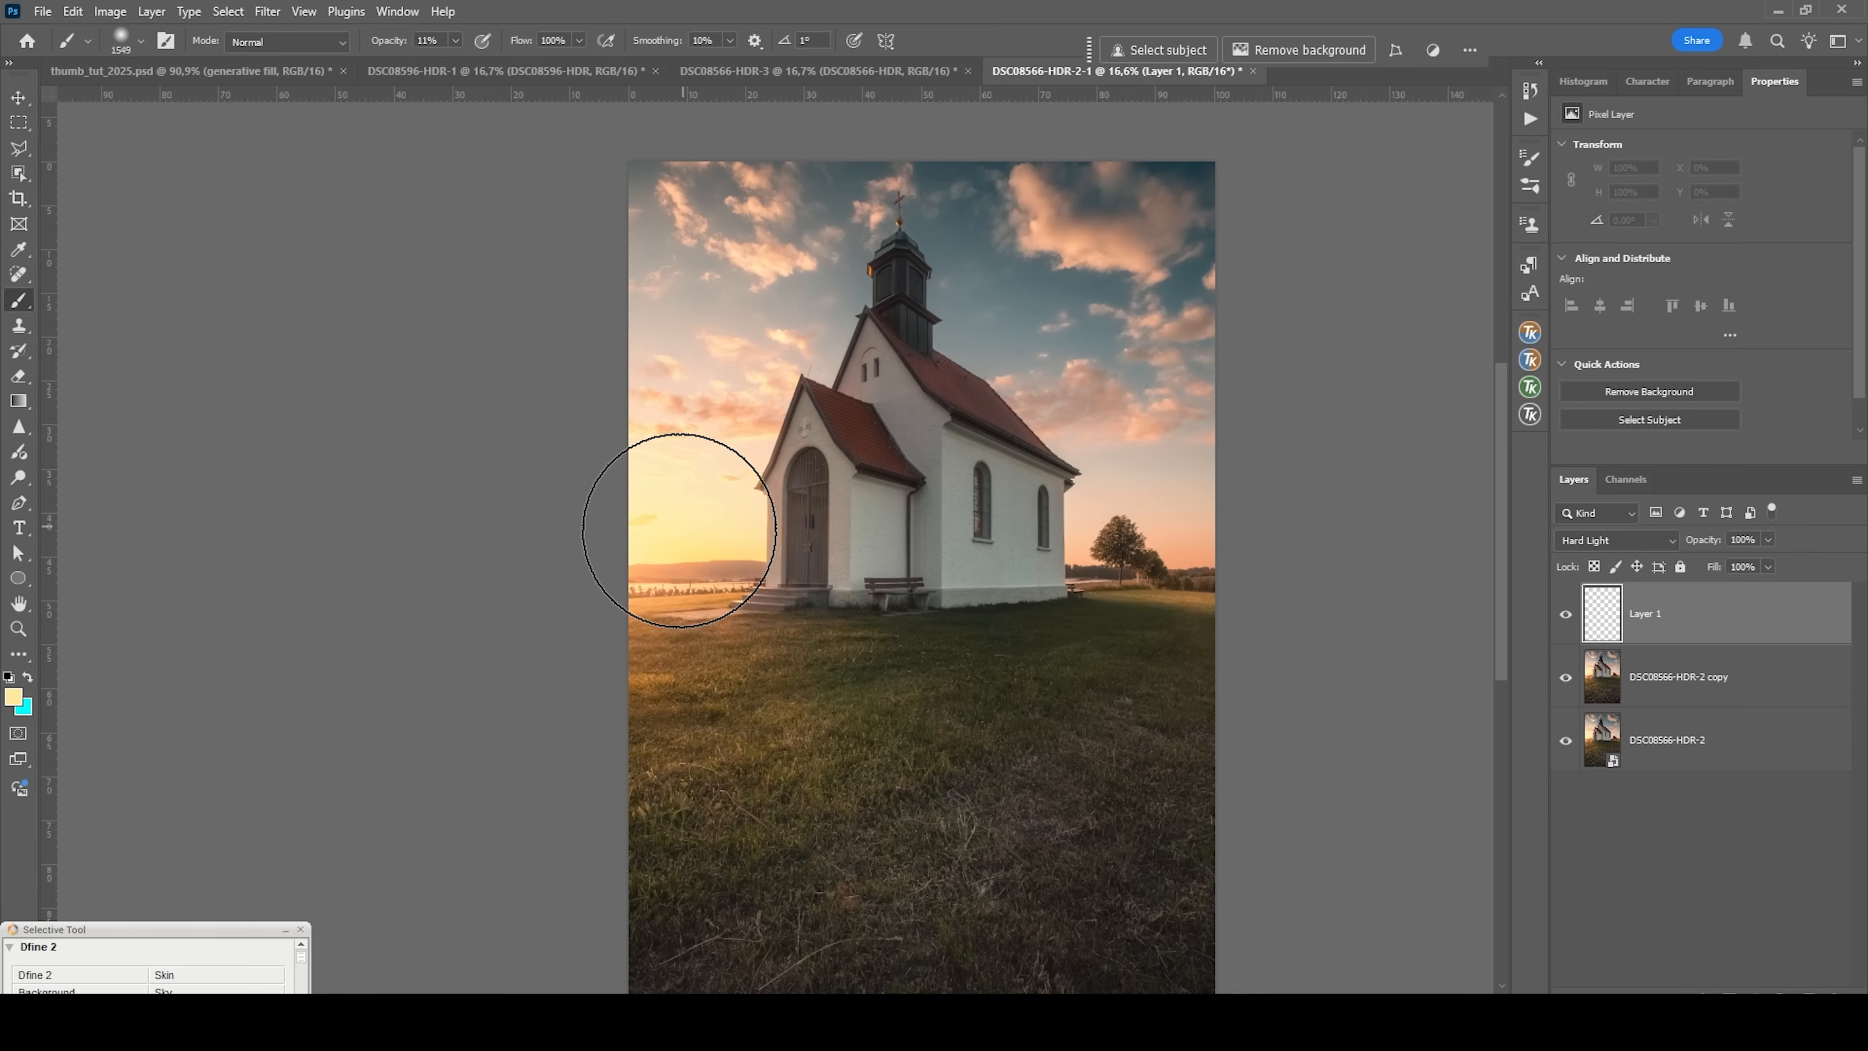
# Paint a soft yellow glow over the sunset sky and horizon beside the church porch.
pyautogui.click(659, 536)
pyautogui.click(715, 531)
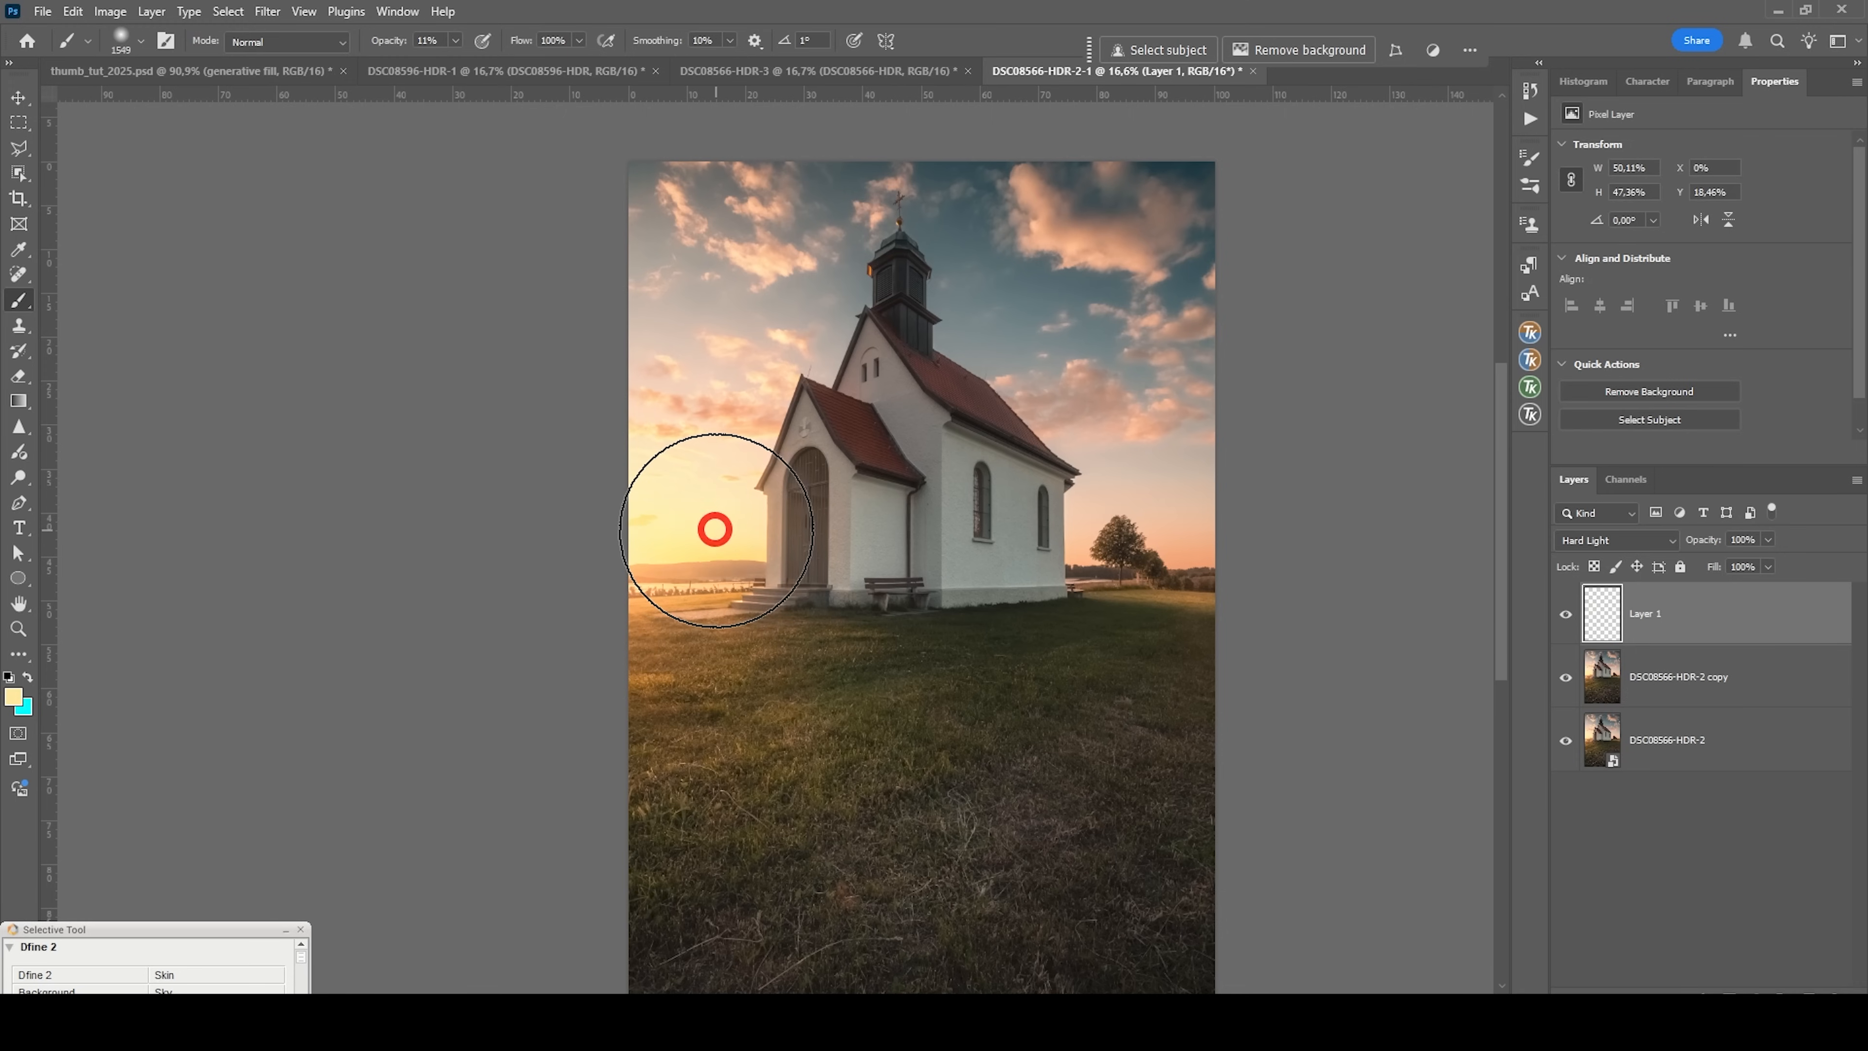
pyautogui.moveTo(725, 560); pyautogui.dragTo(702, 548)
pyautogui.click(746, 432)
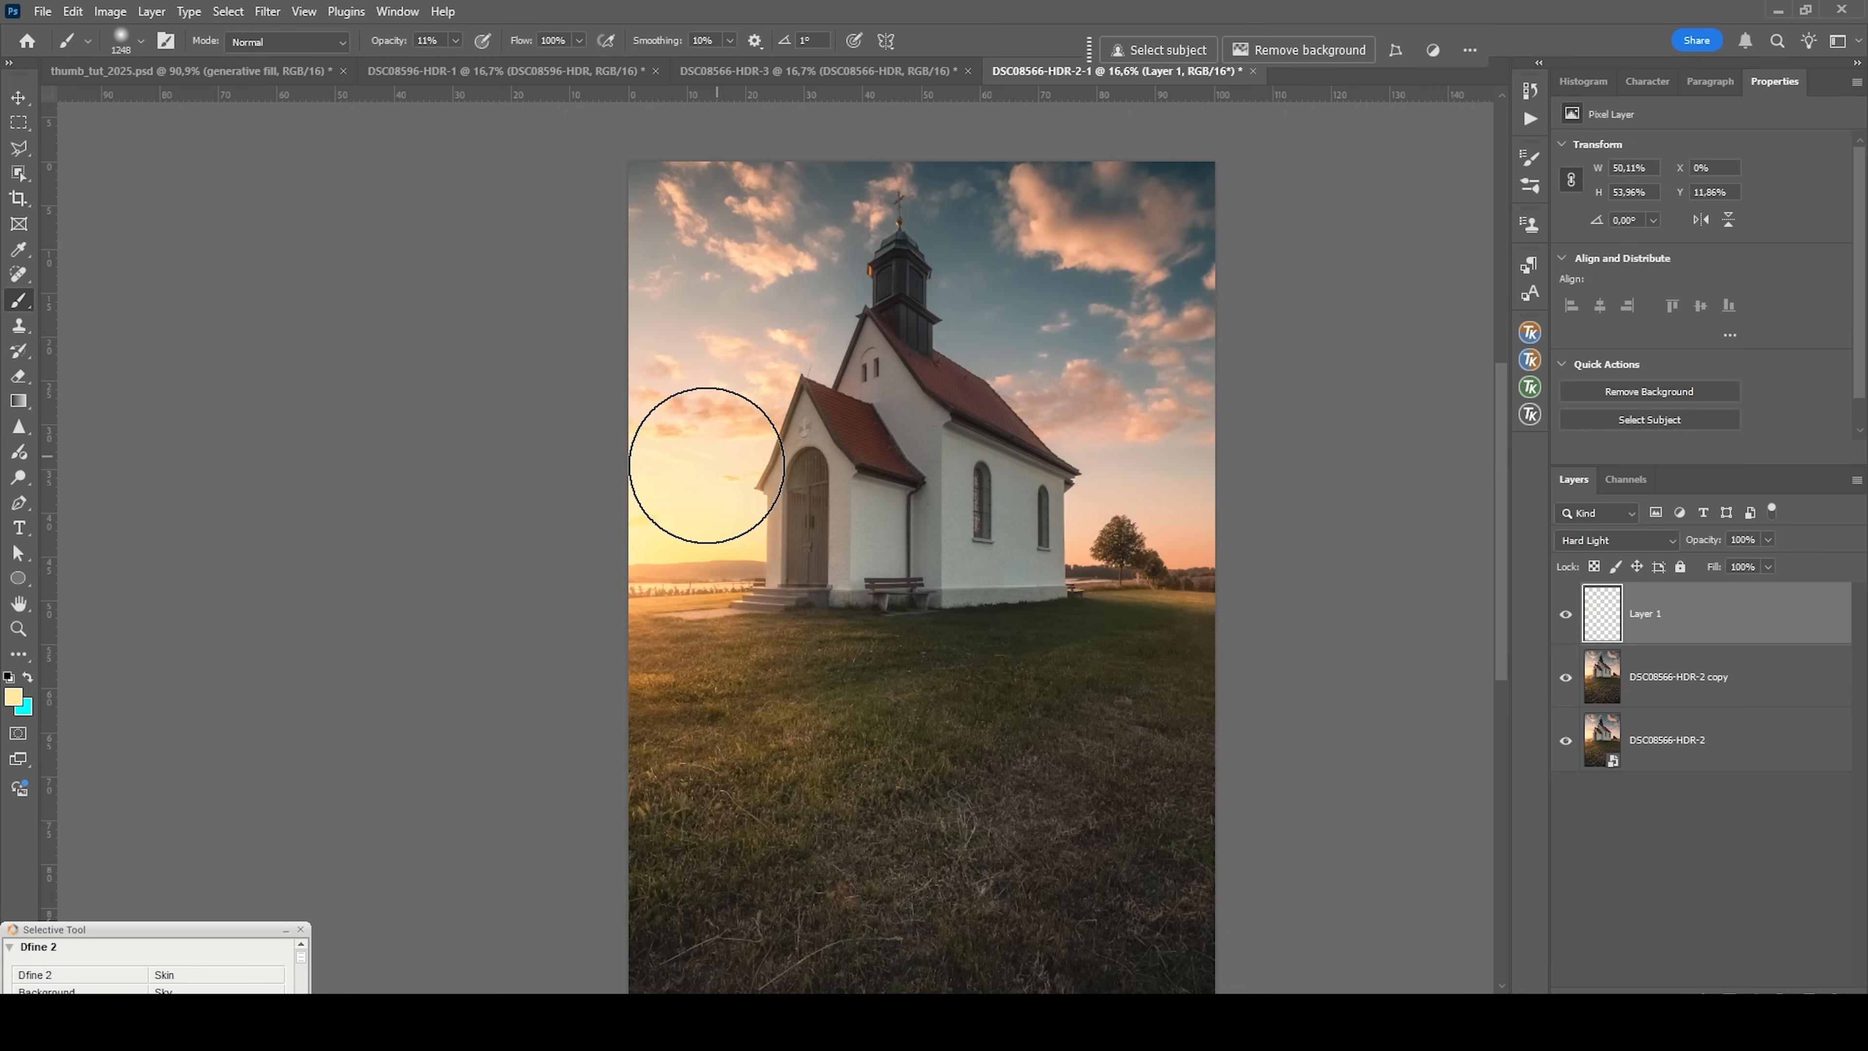
pyautogui.moveTo(647, 472); pyautogui.dragTo(621, 473)
pyautogui.moveTo(611, 380); pyautogui.dragTo(635, 380)
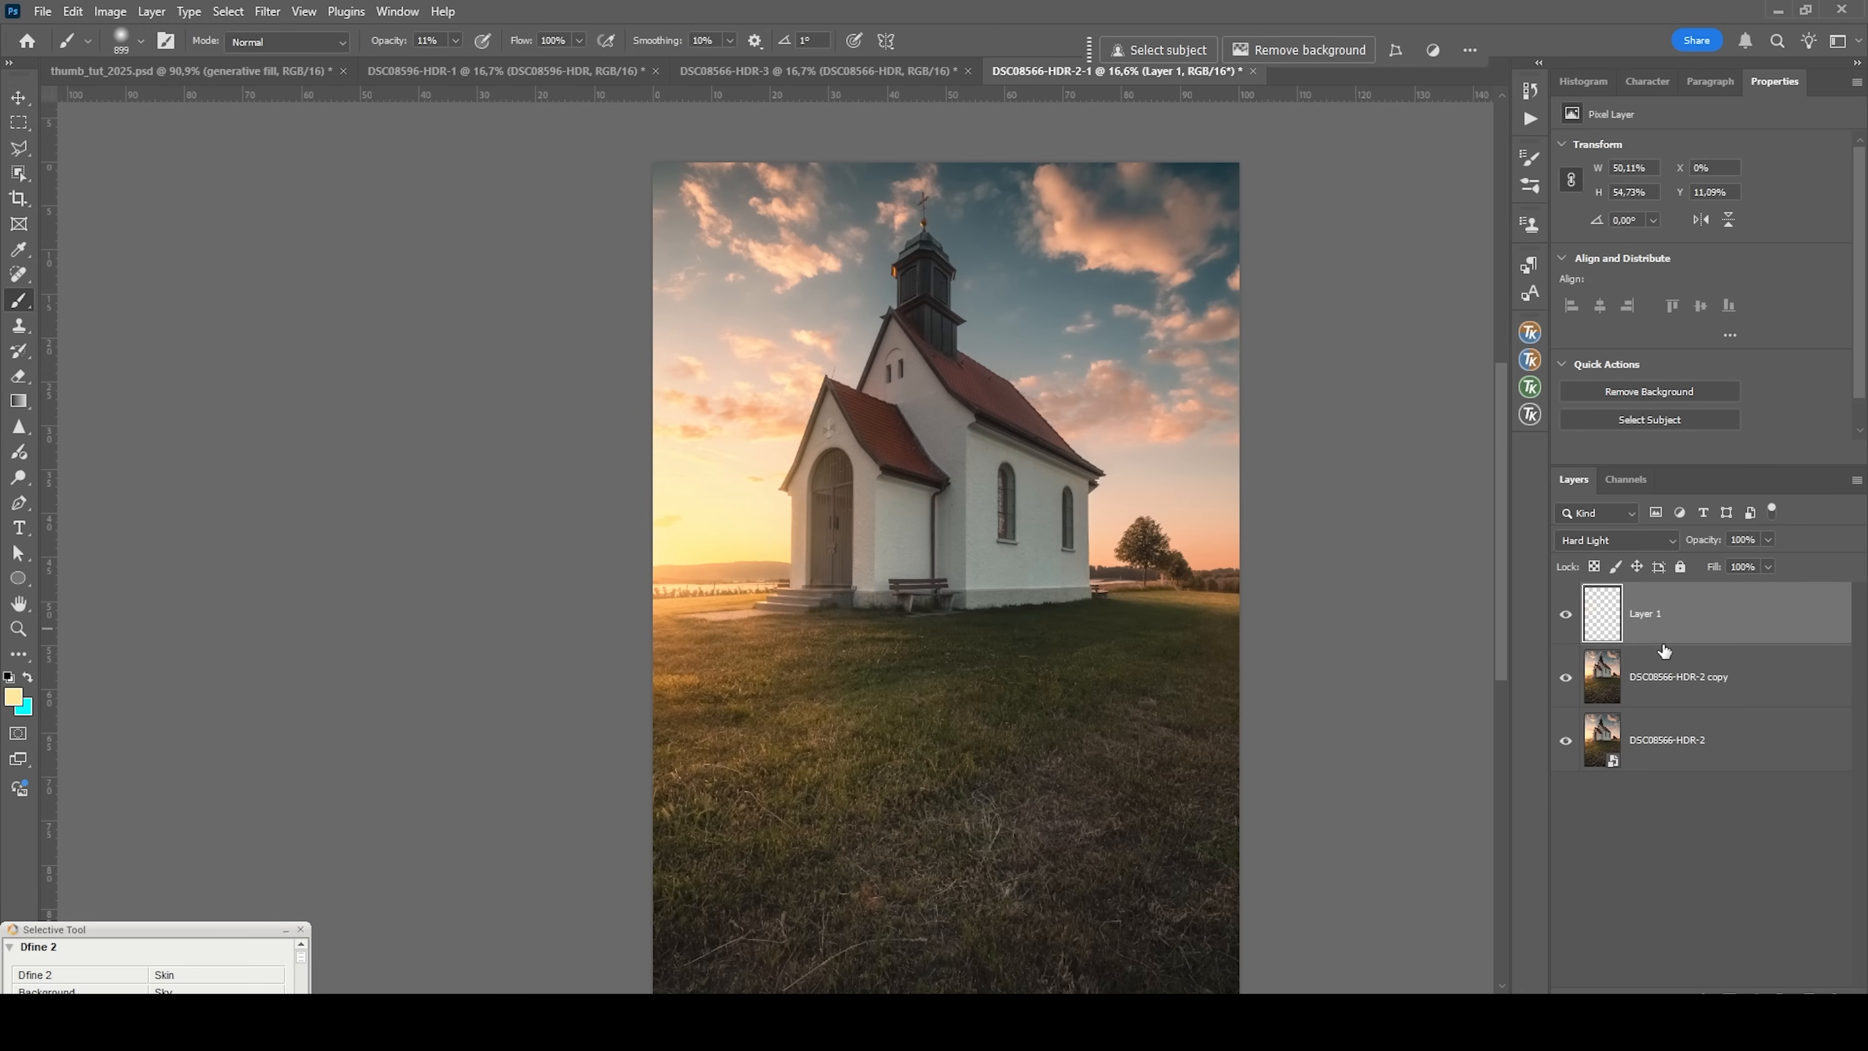
# Change the glow layer's blend mode to Soft Light and compare the photo with and without the layer.
pyautogui.click(1630, 543)
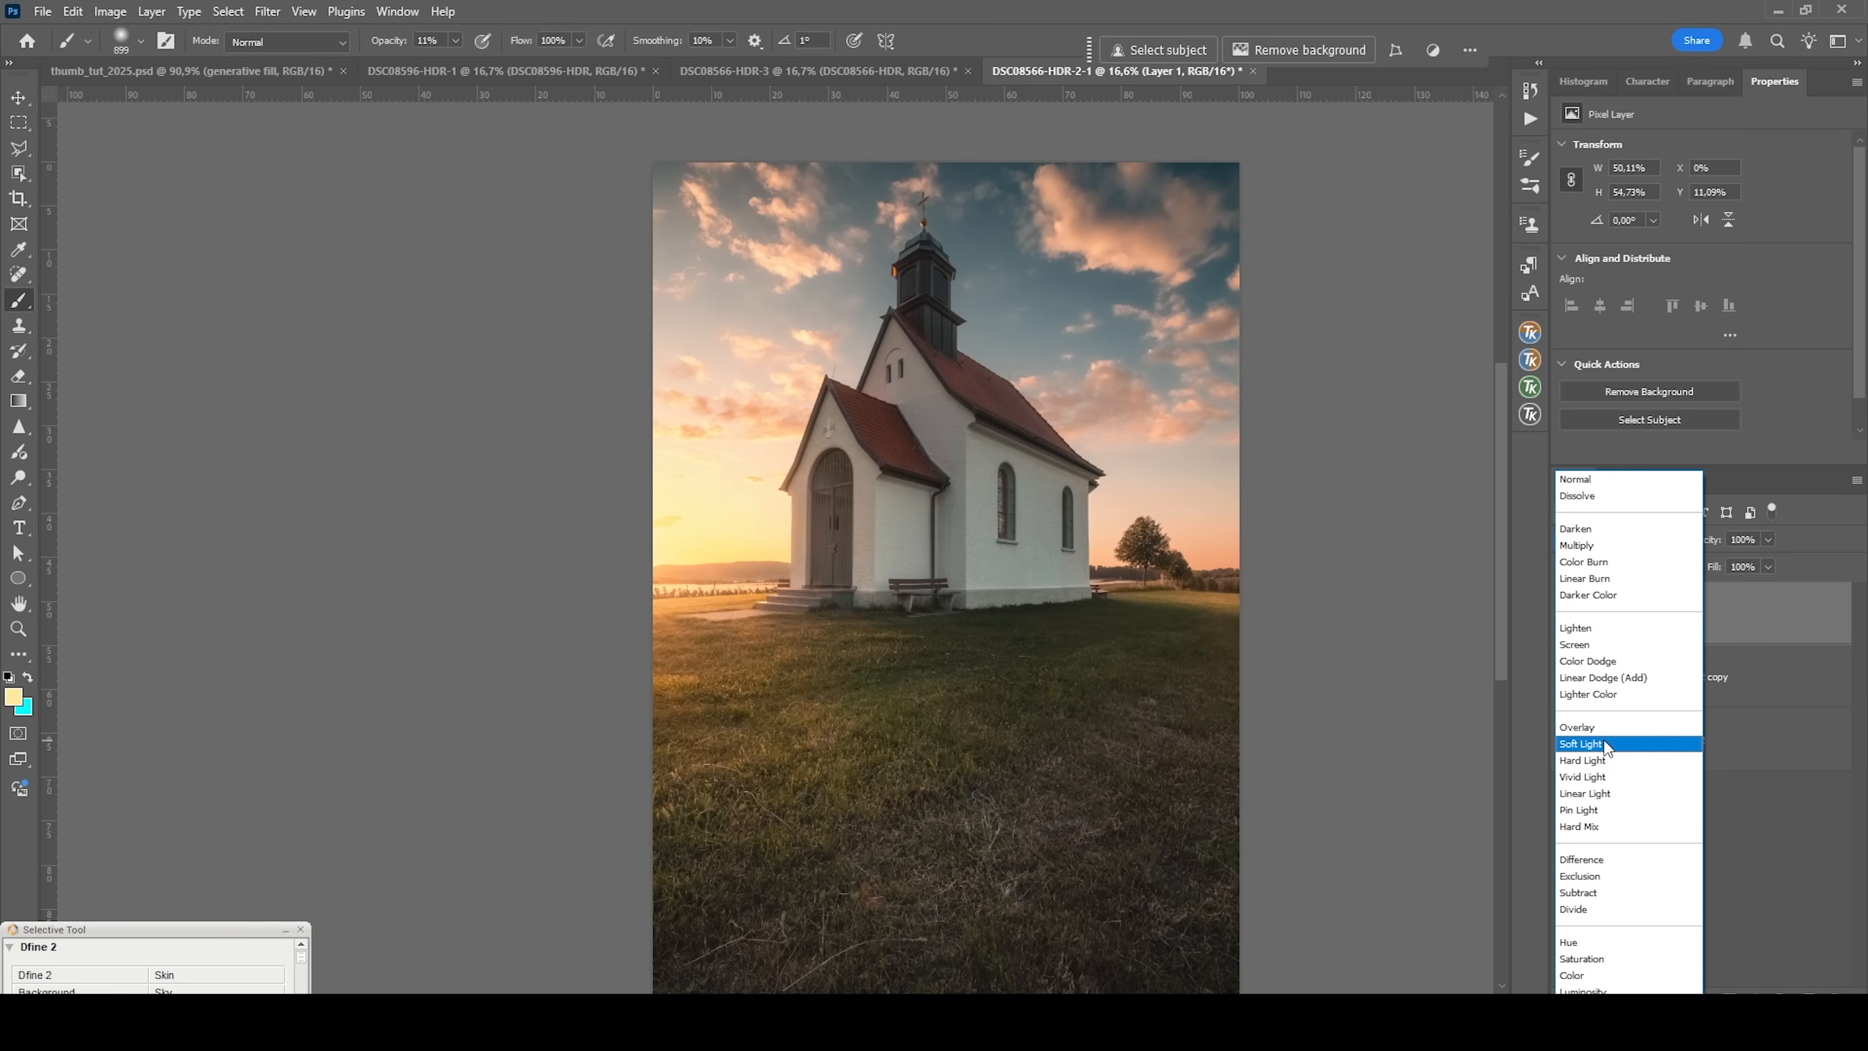
pyautogui.click(1582, 743)
pyautogui.click(1566, 614)
pyautogui.click(1567, 615)
pyautogui.click(1566, 615)
pyautogui.click(1566, 616)
pyautogui.click(1567, 616)
pyautogui.click(1566, 616)
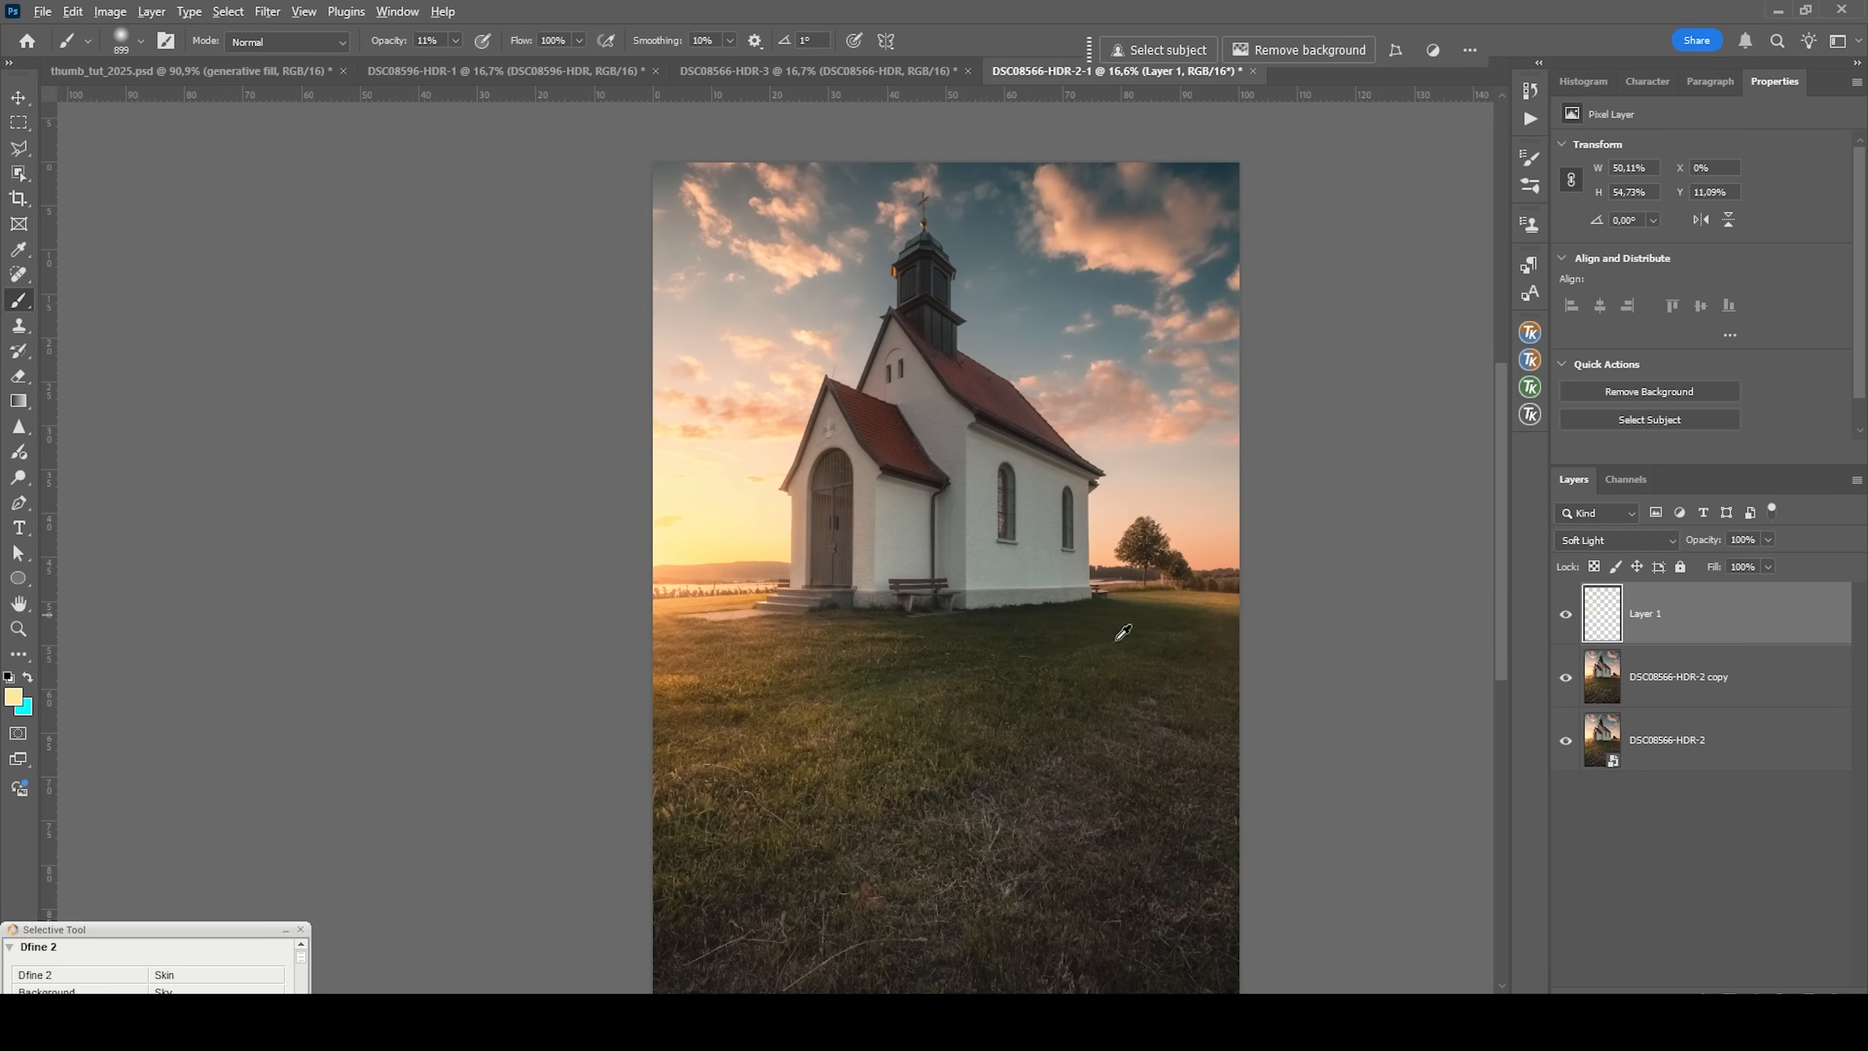
# Sample a peach tone from the sky near the tree and paint a soft glow along the horizon there.
pyautogui.keyDown('alt'); pyautogui.click(1109, 550); pyautogui.keyUp('alt')
pyautogui.moveTo(1085, 557); pyautogui.dragTo(1068, 552)
pyautogui.click(1227, 548)
pyautogui.scroll(-1, 1059, 570)
pyautogui.scroll(-1, 1065, 563)
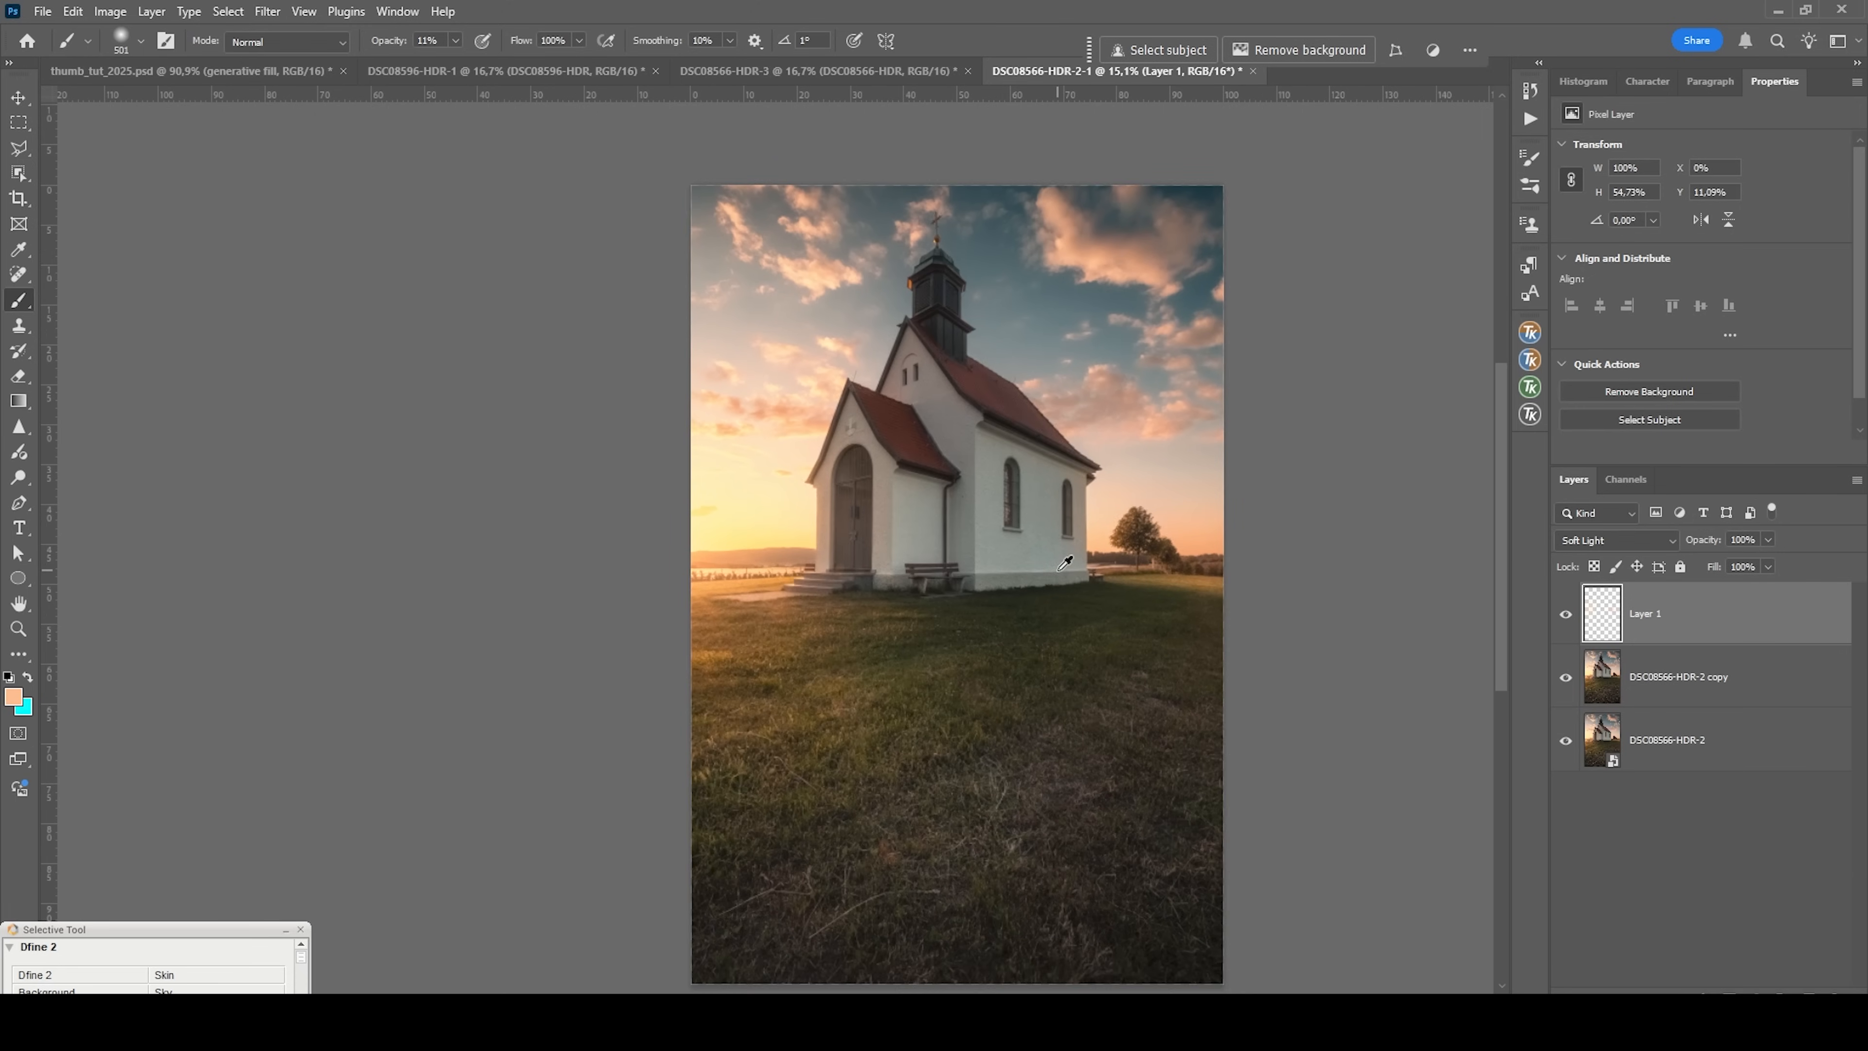
pyautogui.scroll(-1, 1052, 561)
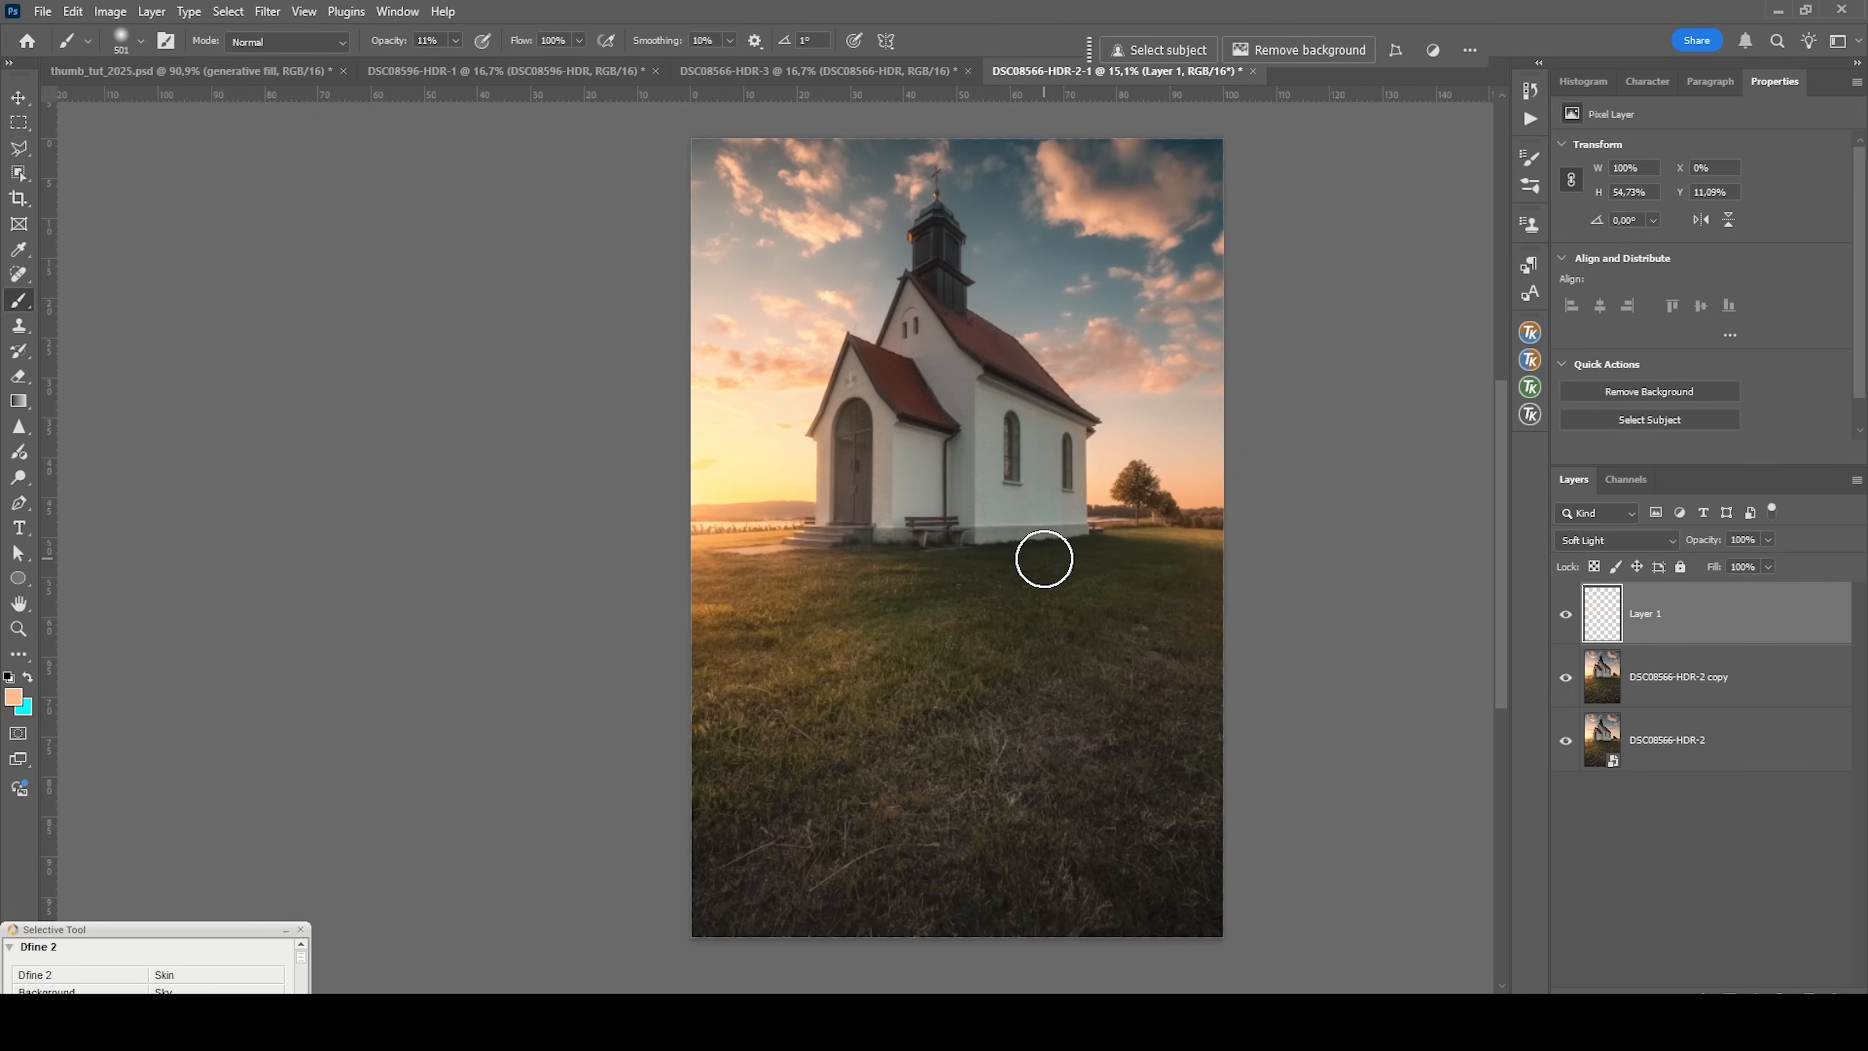